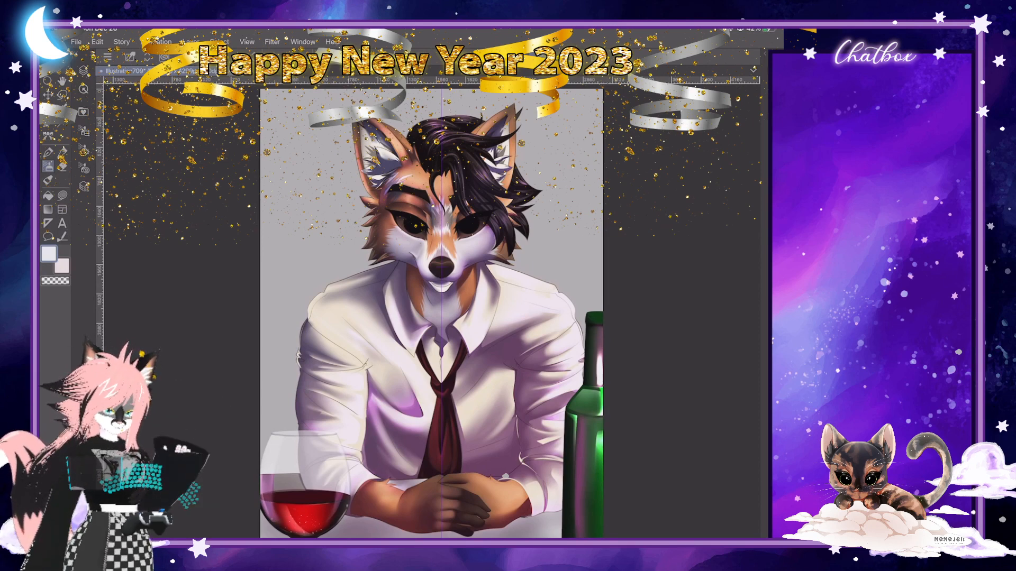
# Examine the whole fox portrait and its face up close to judge the unfinished eyes.
pyautogui.scroll(6, 451, 223)
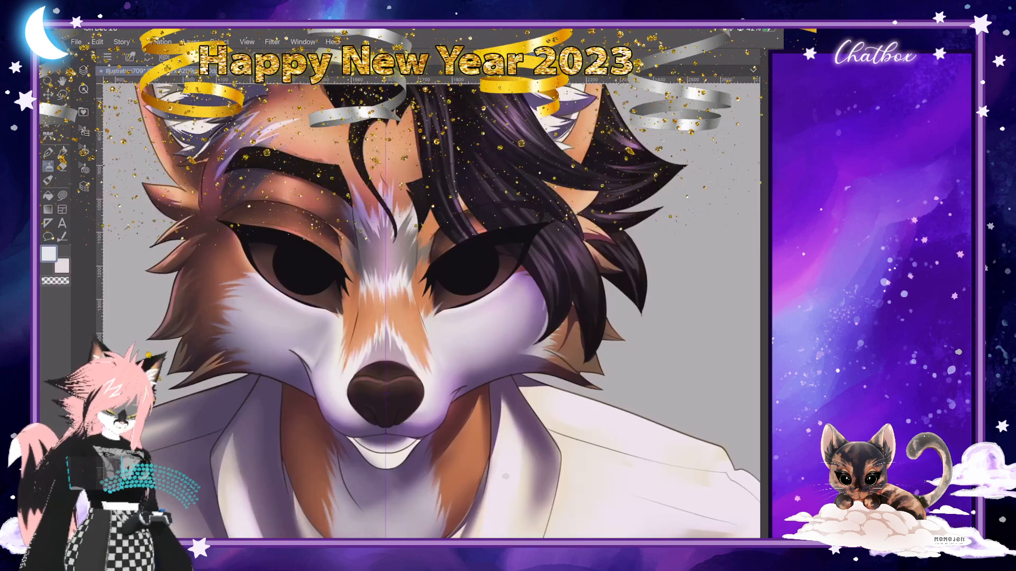
pyautogui.scroll(-4, 451, 222)
pyautogui.scroll(-2, 410, 317)
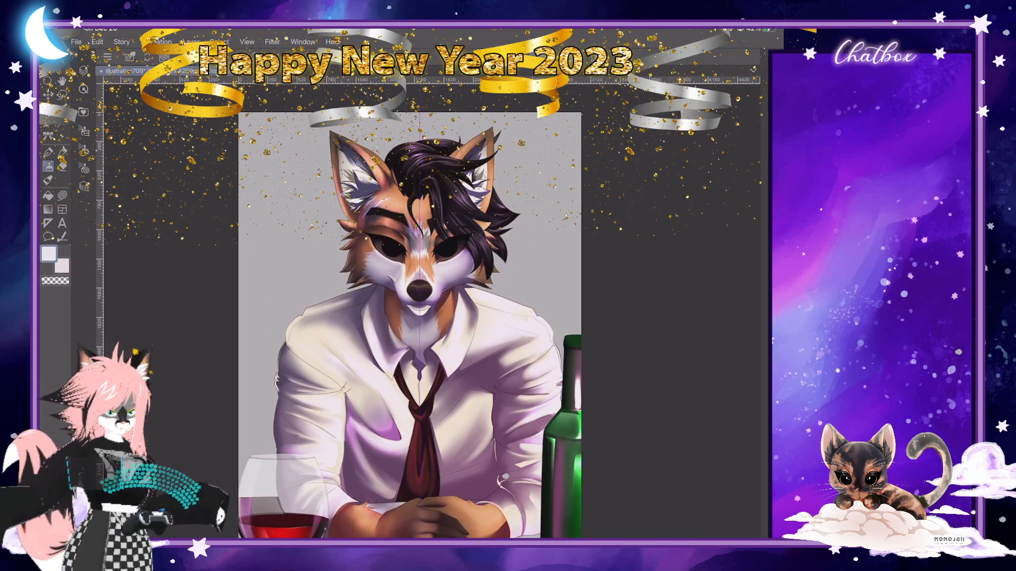
pyautogui.scroll(-2, 505, 476)
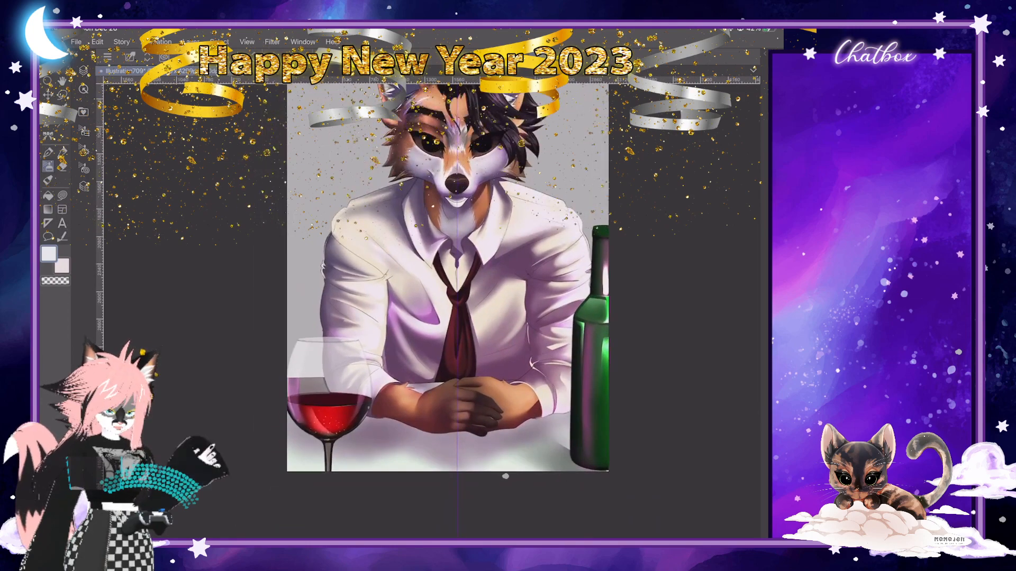
pyautogui.scroll(4, 505, 476)
pyautogui.scroll(-2, 506, 476)
pyautogui.scroll(-3, 505, 476)
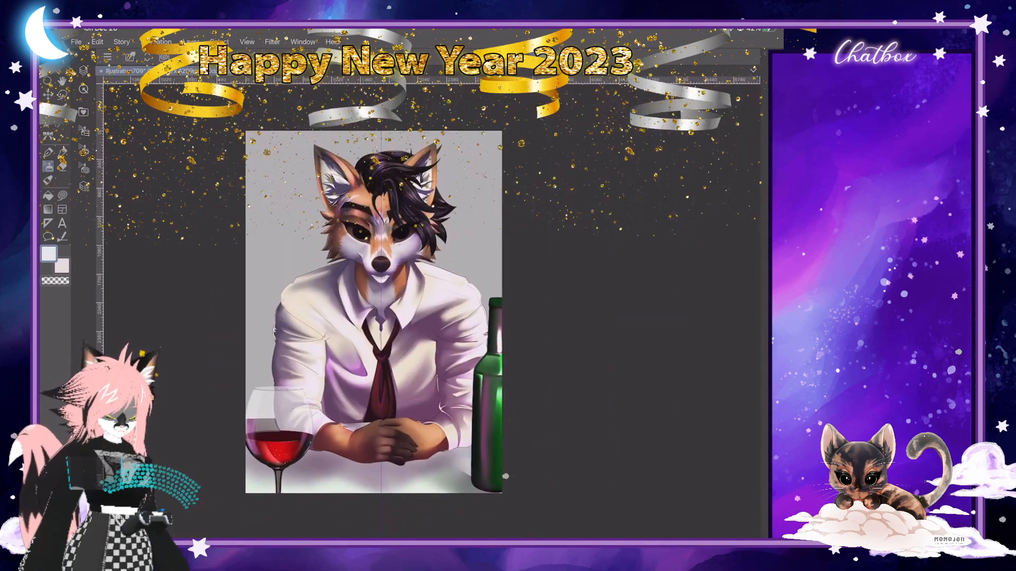
pyautogui.scroll(3, 505, 476)
pyautogui.scroll(-3, 505, 476)
pyautogui.scroll(1, 505, 476)
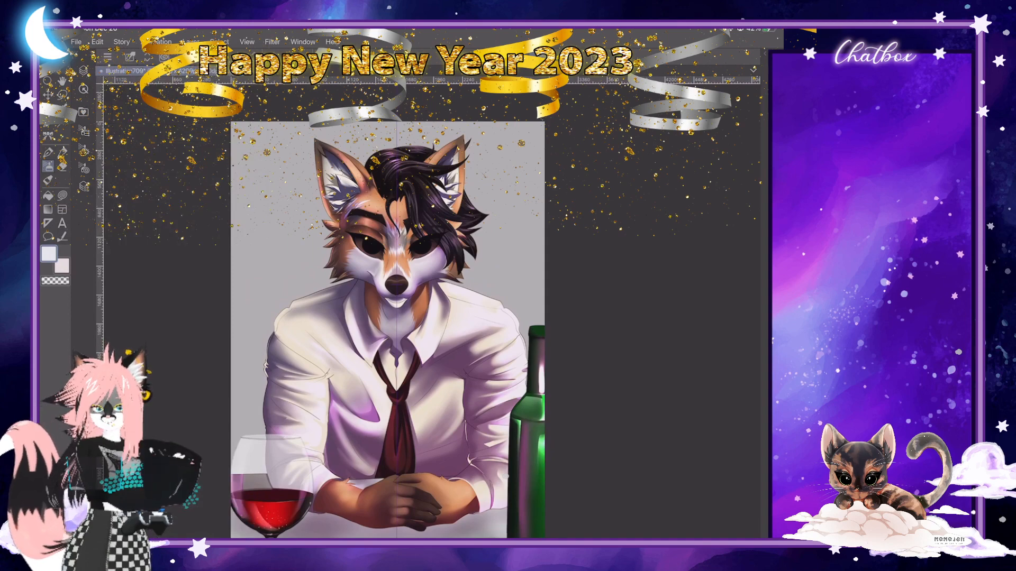
pyautogui.scroll(4, 390, 204)
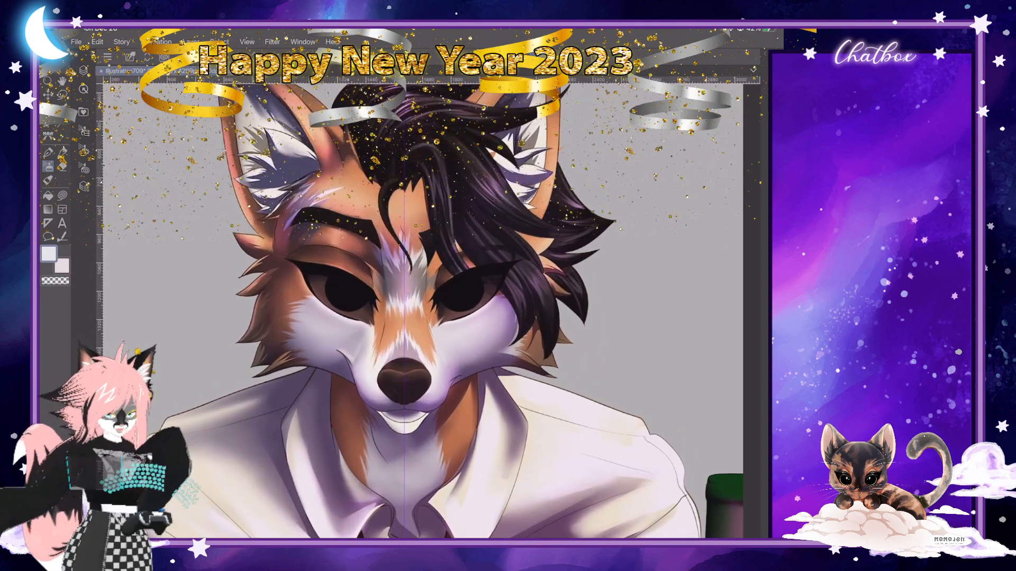
pyautogui.scroll(2, 484, 289)
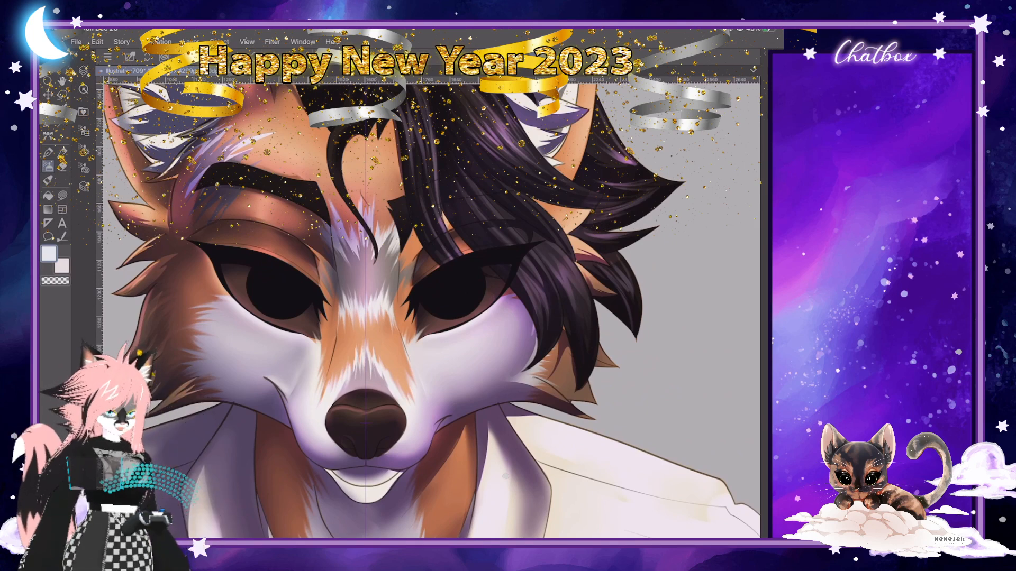
pyautogui.scroll(-1, 505, 476)
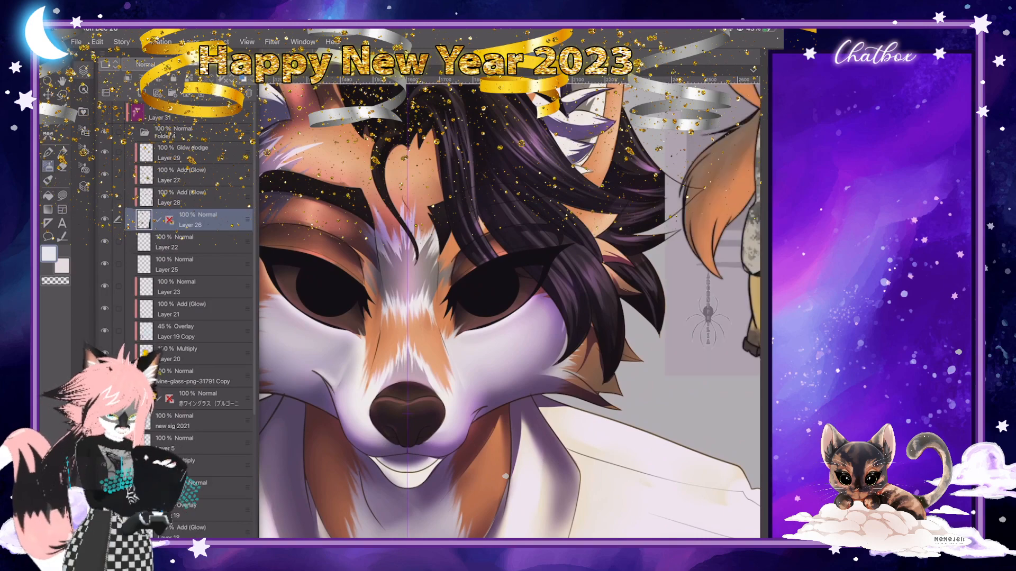
# Sample the tan eye colour from the reference fox and shift it to a more saturated gold, HEX B69349.
pyautogui.scroll(-4, 505, 476)
pyautogui.scroll(7, 506, 477)
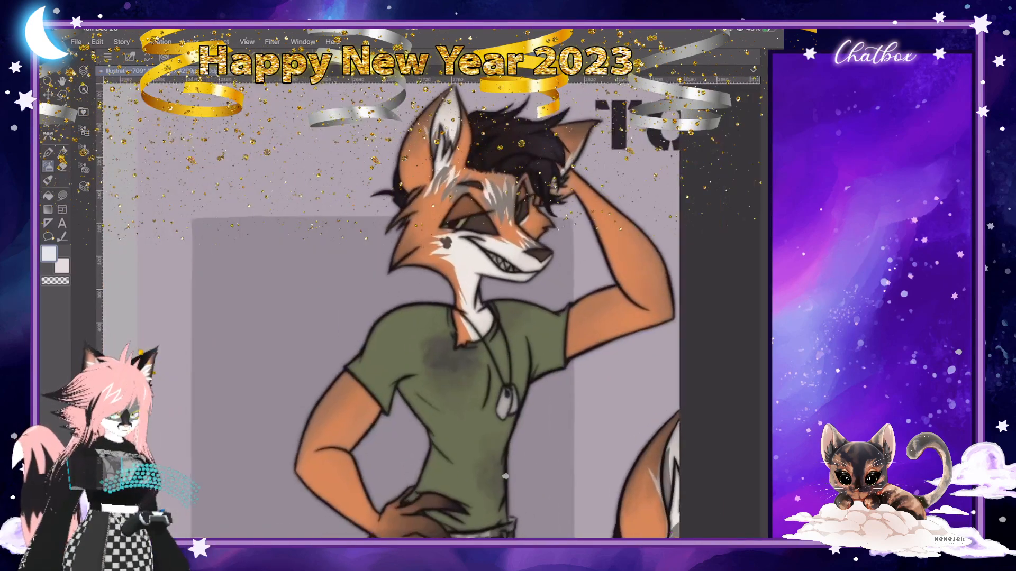
pyautogui.scroll(1, 505, 476)
pyautogui.scroll(5, 490, 211)
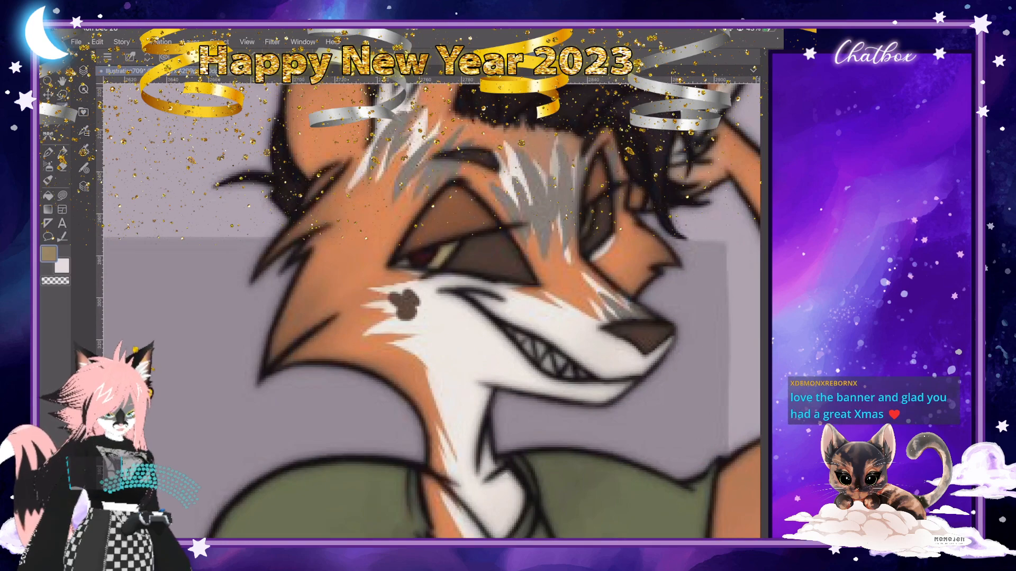
pyautogui.scroll(-5, 506, 476)
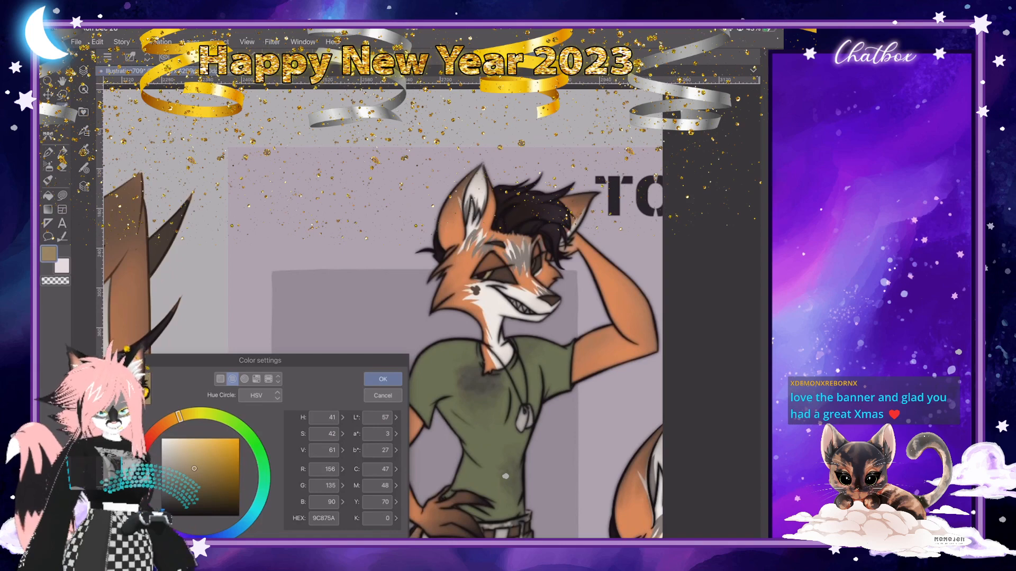
pyautogui.moveTo(194, 469); pyautogui.dragTo(209, 458)
pyautogui.press('Return')
pyautogui.scroll(-5, 505, 476)
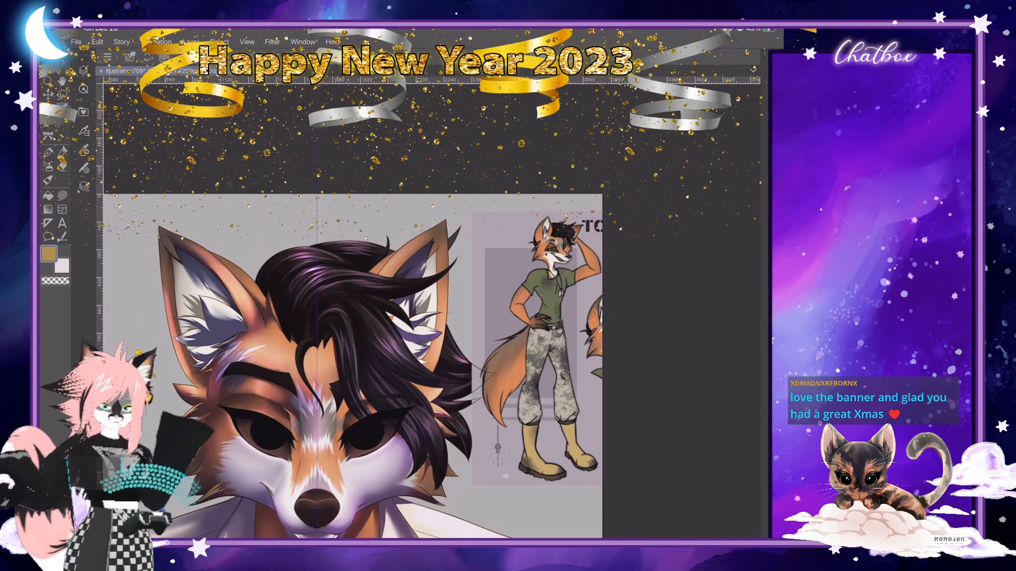
# Set the secondary colour to a dark brown, HEX 362500.
pyautogui.scroll(-2, 431, 312)
pyautogui.scroll(5, 431, 312)
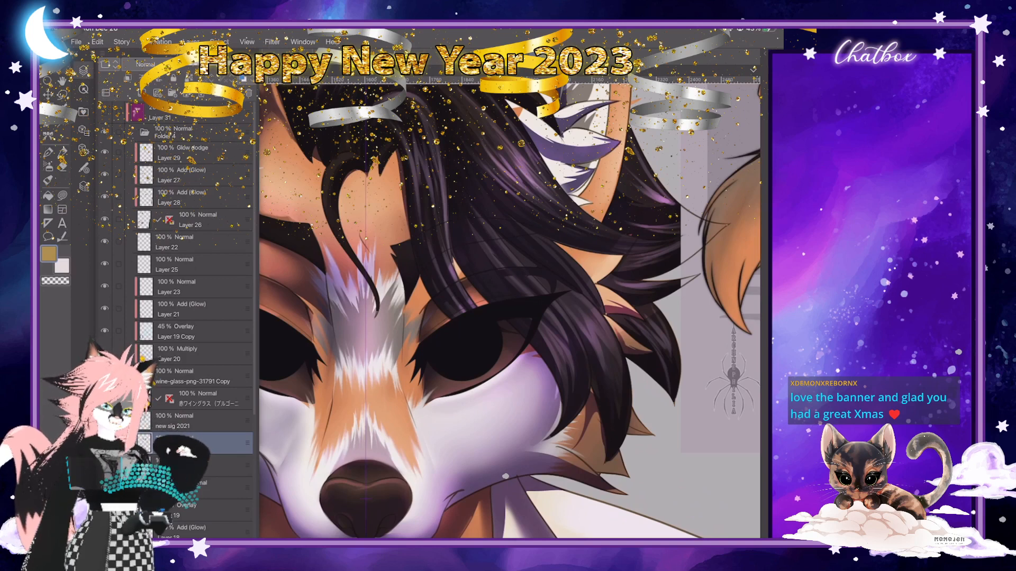
pyautogui.scroll(-1, 432, 311)
pyautogui.hscroll(-1, 432, 311)
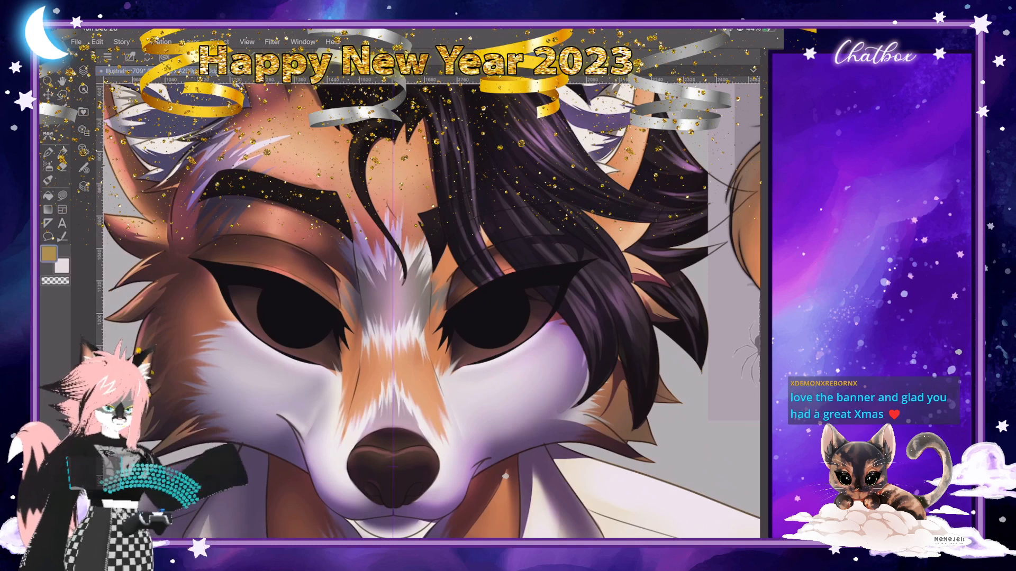
pyautogui.scroll(-2, 428, 311)
pyautogui.scroll(2, 459, 244)
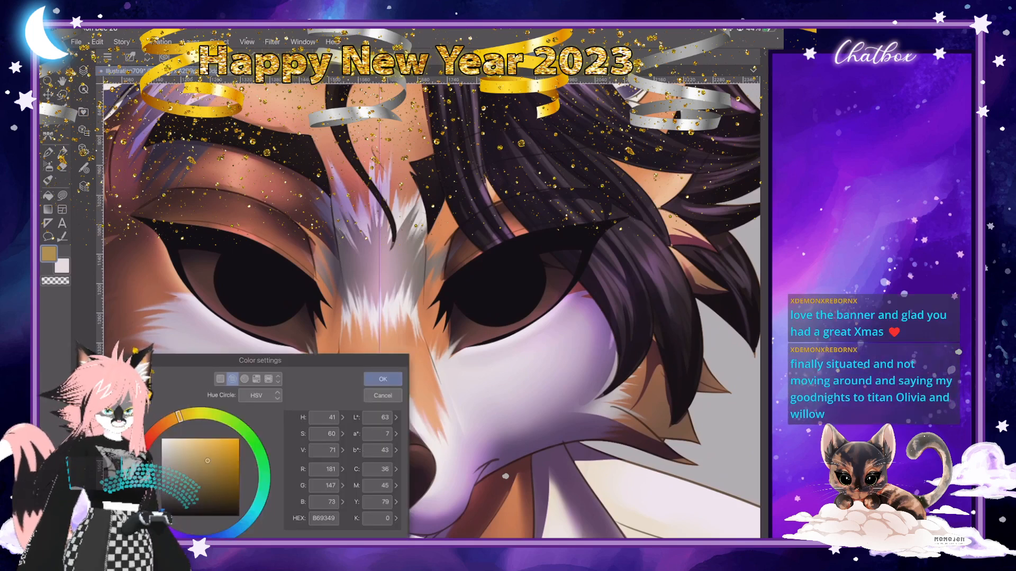
pyautogui.press('Return')
pyautogui.doubleClick(61, 266)
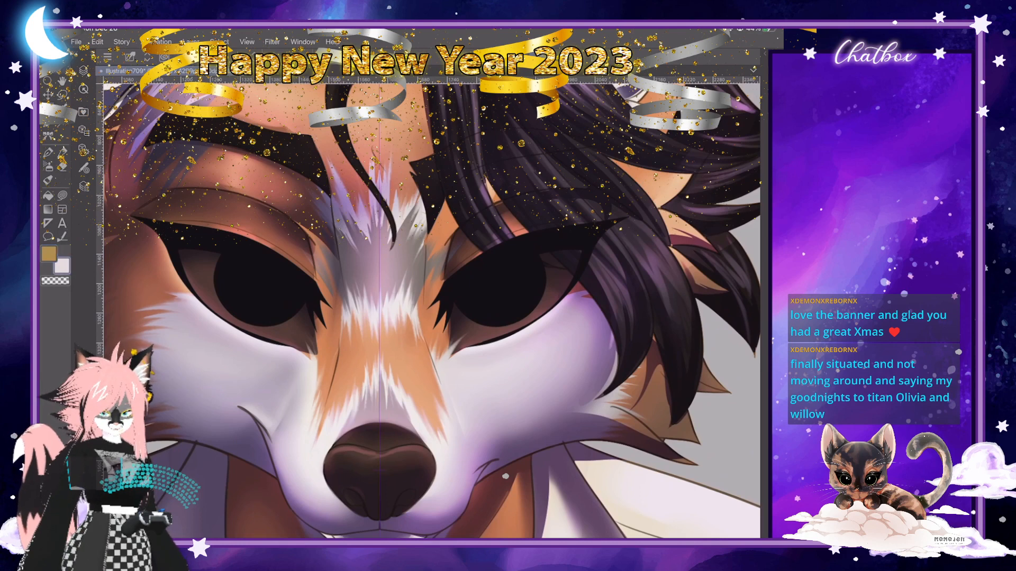
pyautogui.click(174, 418)
pyautogui.moveTo(228, 479); pyautogui.dragTo(239, 499)
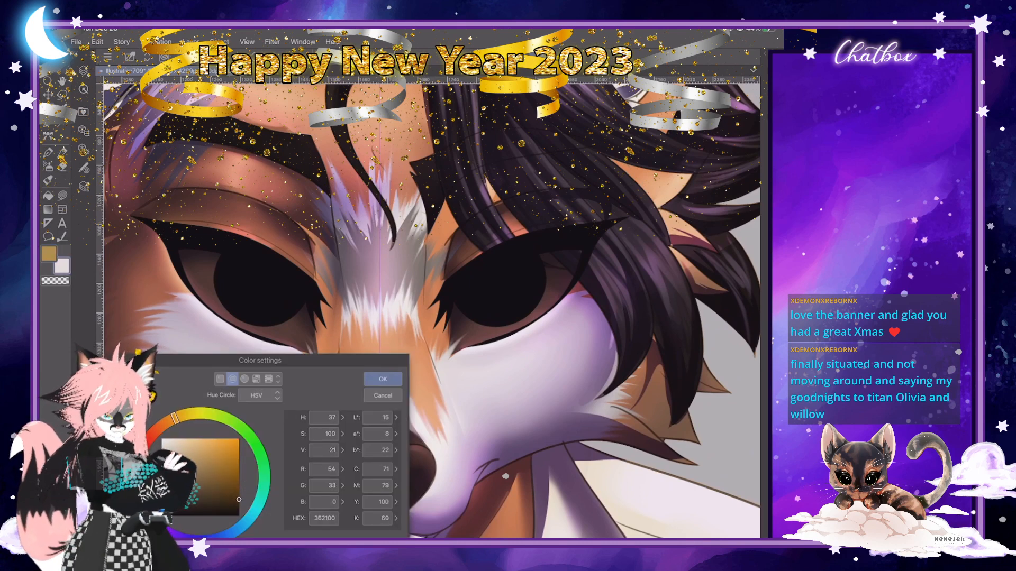
pyautogui.moveTo(175, 418); pyautogui.dragTo(179, 417)
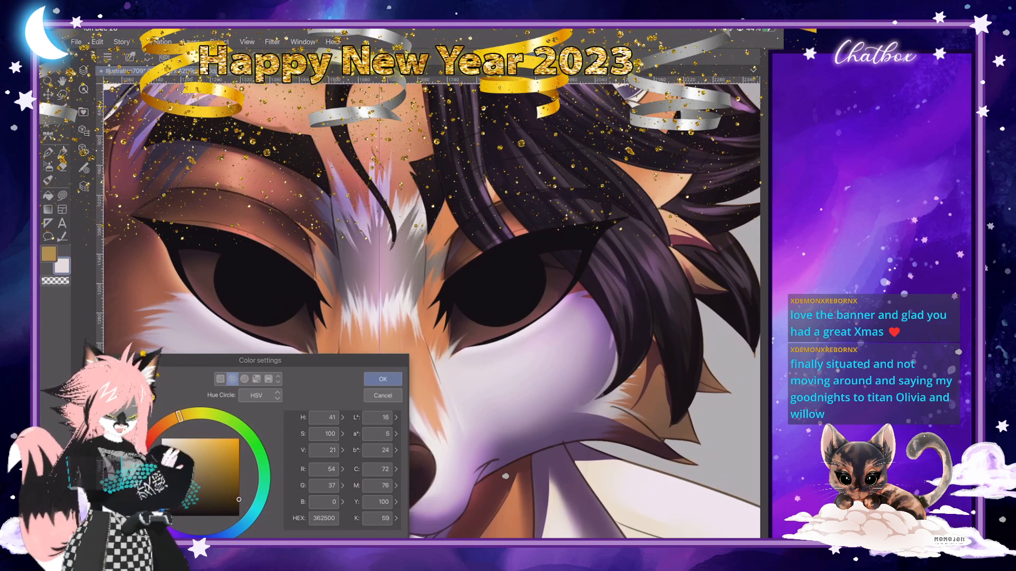
pyautogui.click(383, 380)
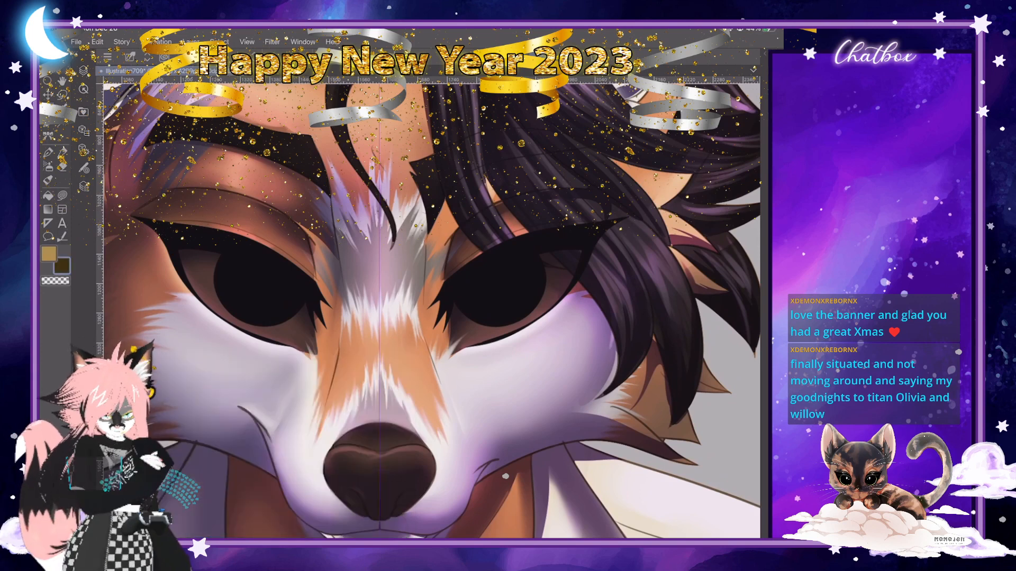
# Recolour the black eye shapes with dark brown, darken that colour to HEX 1C1300 and fill them again.
pyautogui.click(83, 70)
pyautogui.click(128, 78)
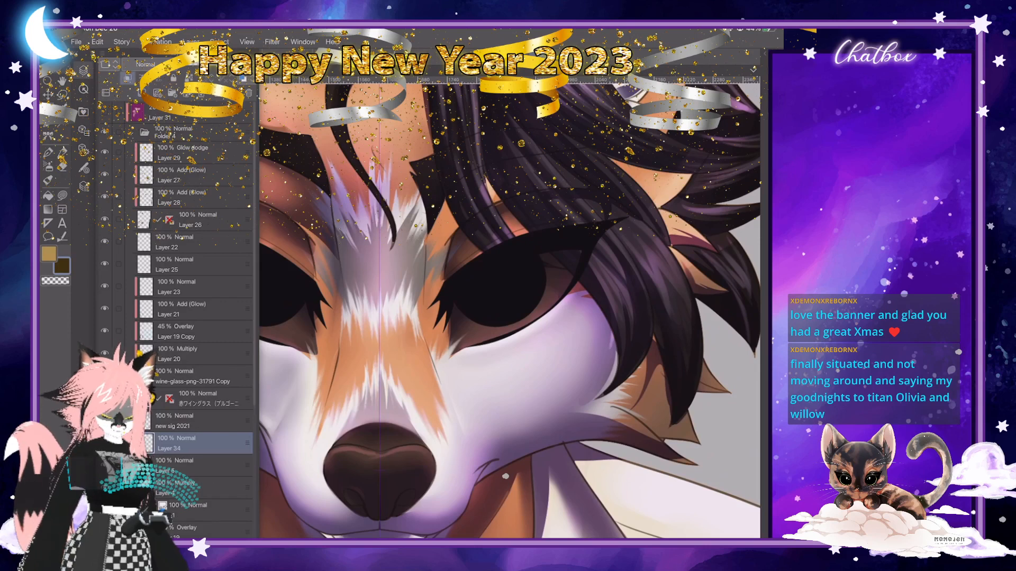
pyautogui.click(492, 286)
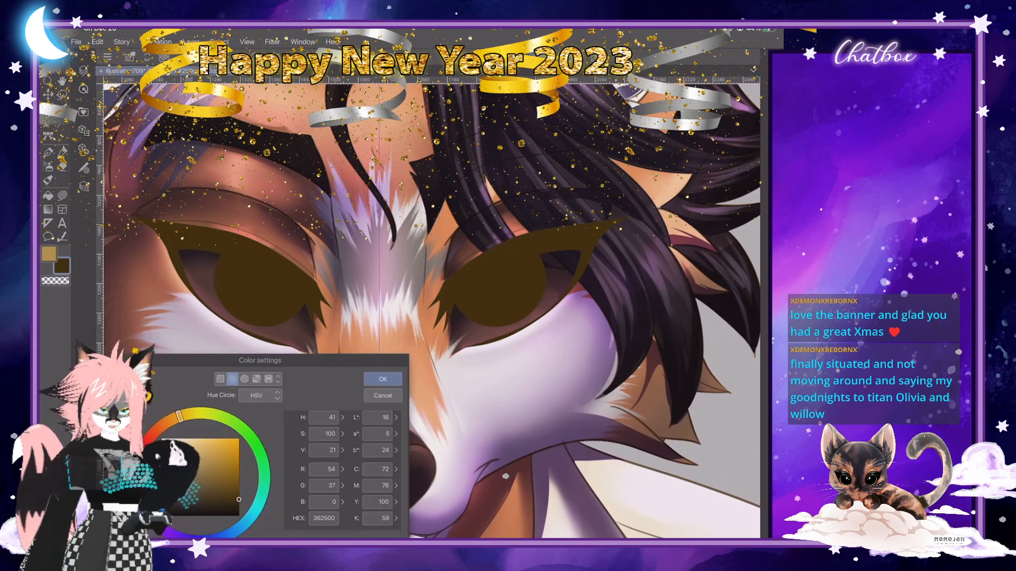
pyautogui.moveTo(238, 499); pyautogui.dragTo(241, 505)
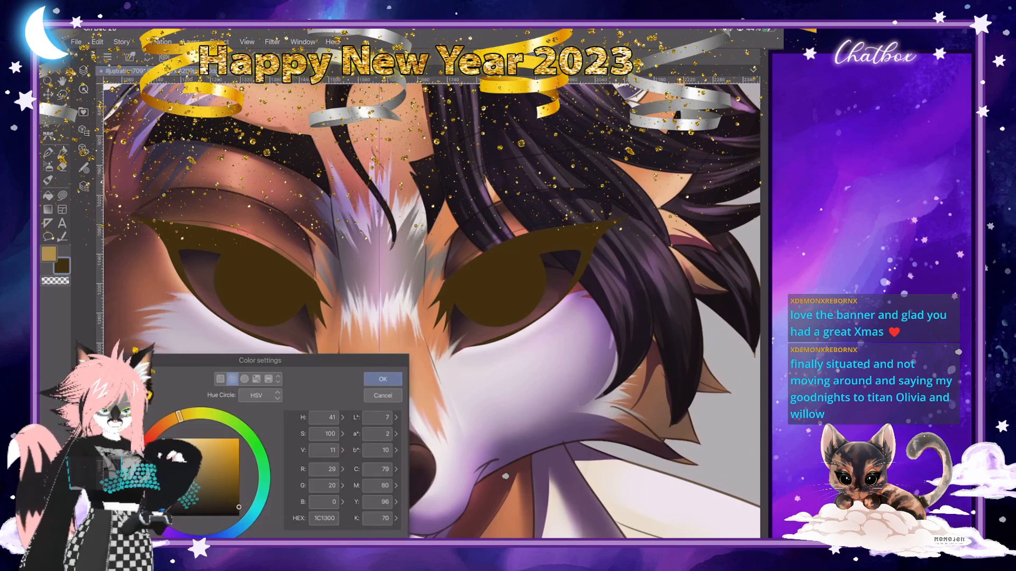
pyautogui.click(383, 379)
pyautogui.hotkey('alt', 'Delete')
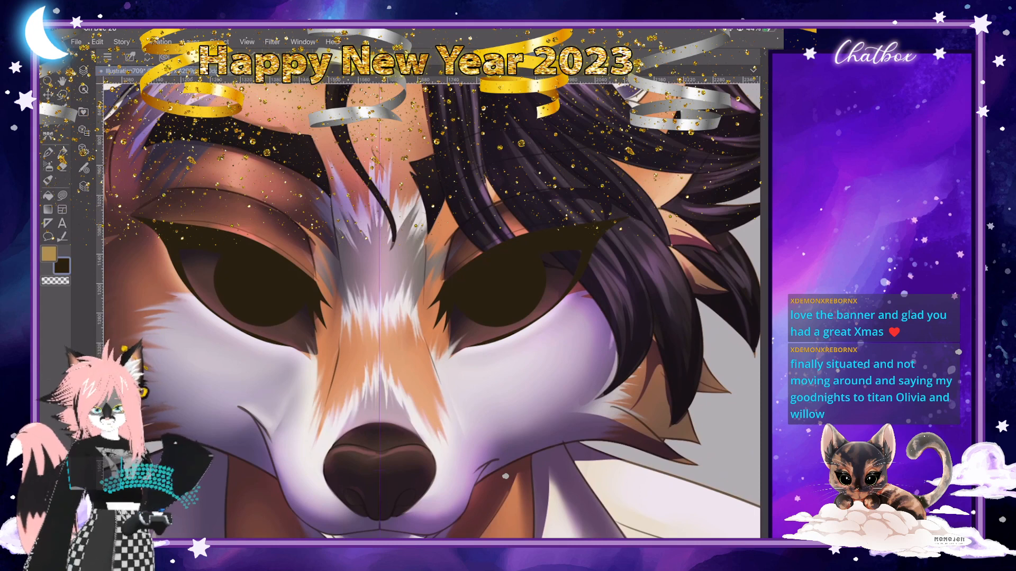
# Darken the main colour to a golden brown with H 41, S 76 and V 39.
pyautogui.doubleClick(48, 253)
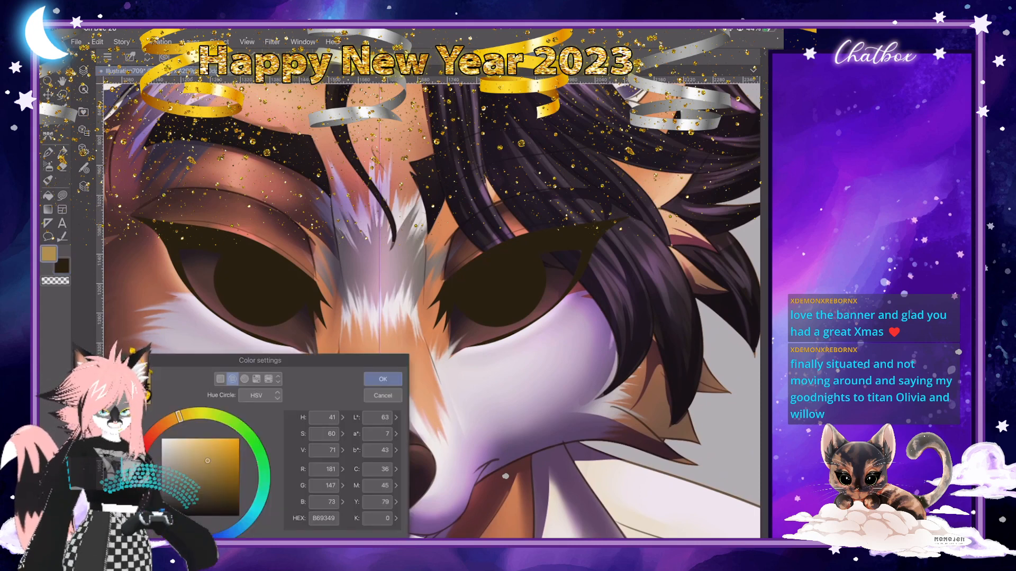
pyautogui.moveTo(208, 461); pyautogui.dragTo(221, 493)
pyautogui.click(382, 379)
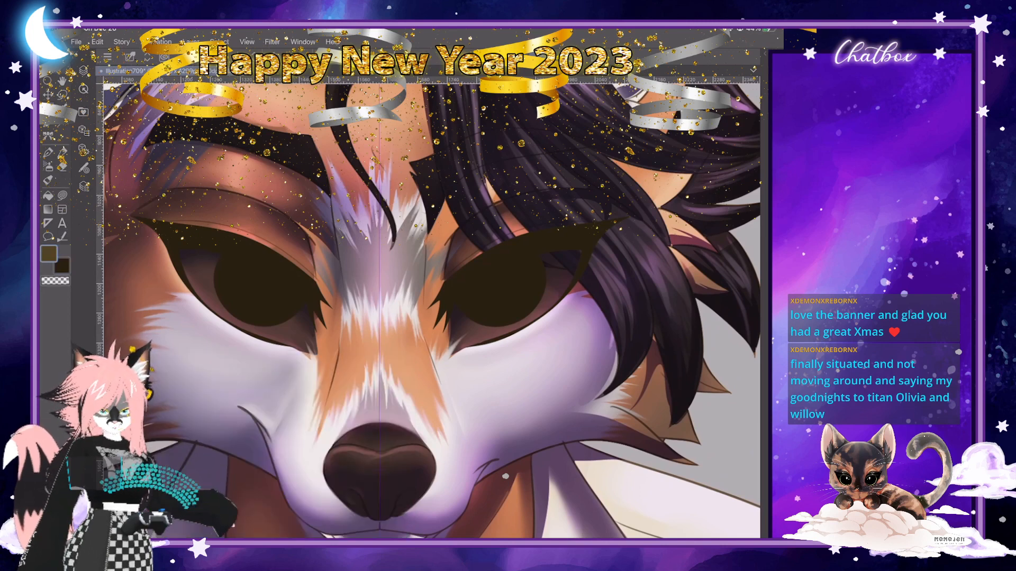
# Adjust the airbrush size and paint a soft golden-brown glow into the lower part of both irises.
pyautogui.click(48, 167)
pyautogui.click(83, 150)
pyautogui.press(']')
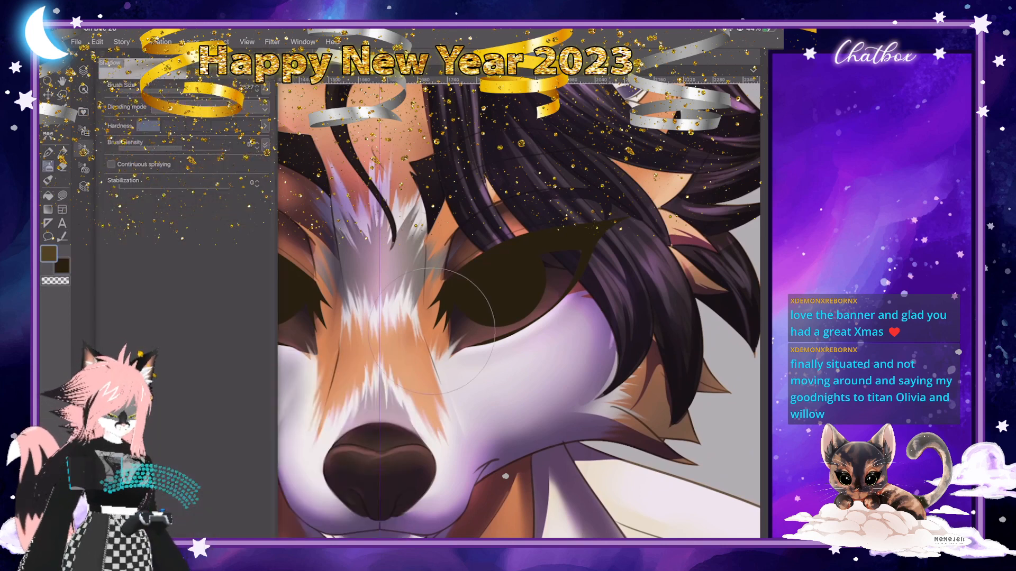
pyautogui.moveTo(204, 91); pyautogui.dragTo(190, 91)
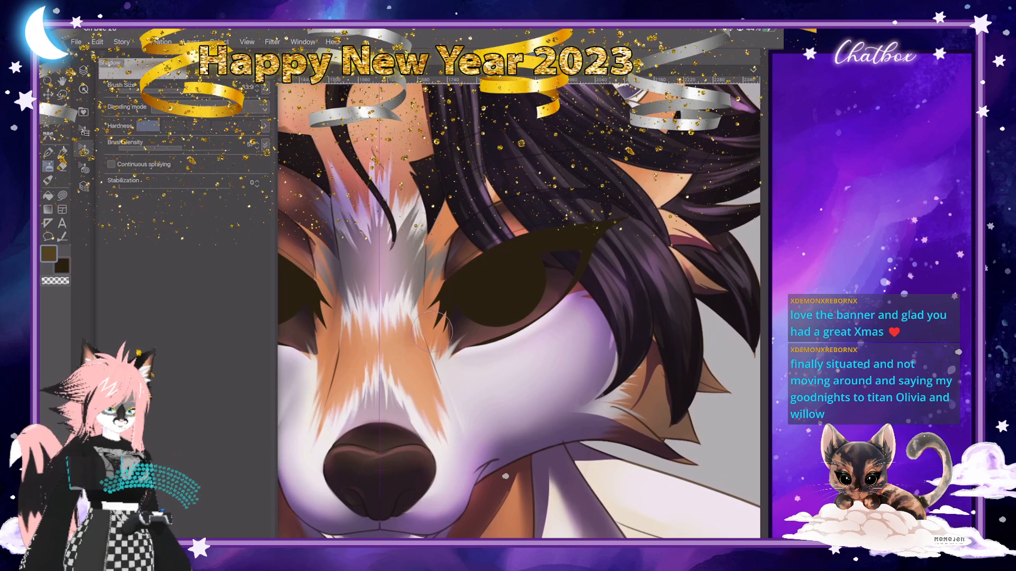
pyautogui.press(']')
pyautogui.press(']')
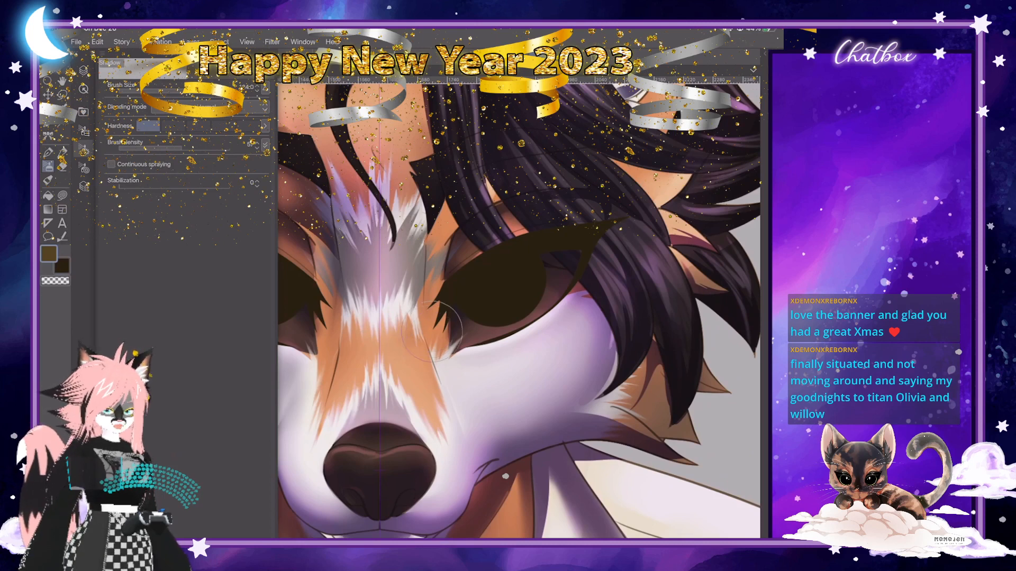
pyautogui.moveTo(492, 312); pyautogui.dragTo(515, 304)
pyautogui.moveTo(249, 306); pyautogui.dragTo(259, 311)
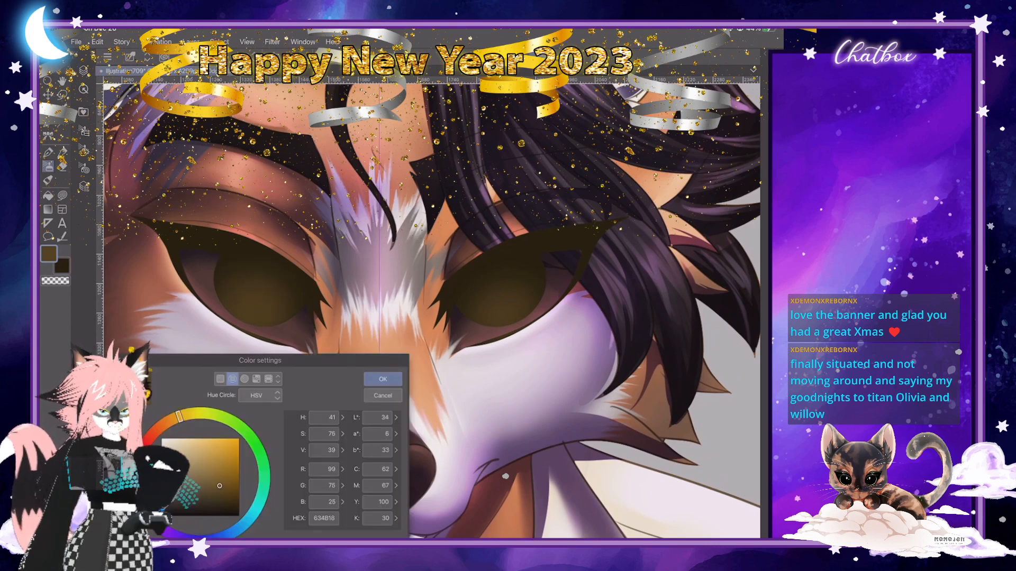
# Intensify the golden glow in the lower part of both irises with the airbrush.
pyautogui.click(383, 379)
pyautogui.click(84, 149)
pyautogui.click(209, 106)
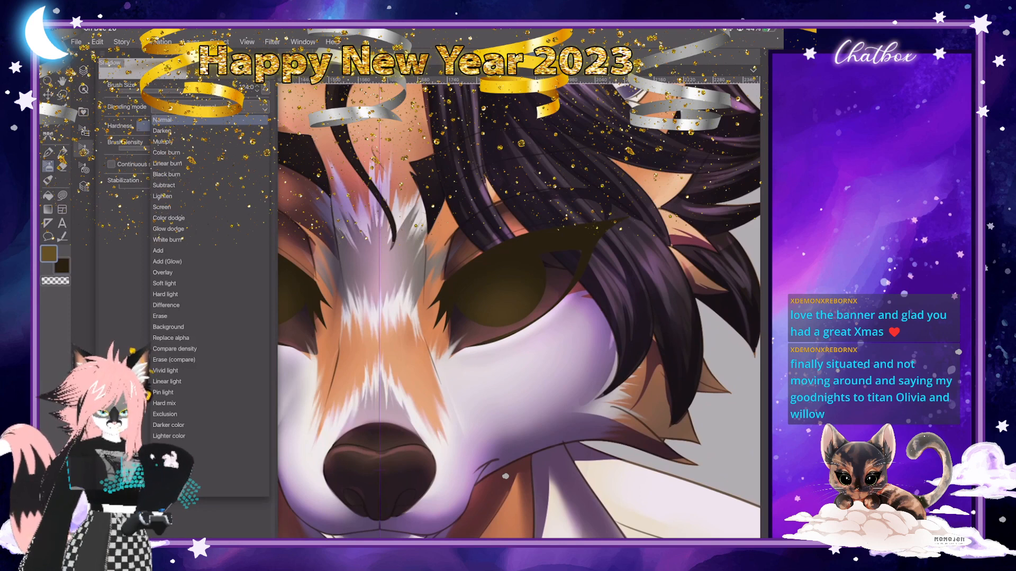
pyautogui.press('Escape')
pyautogui.press('Escape')
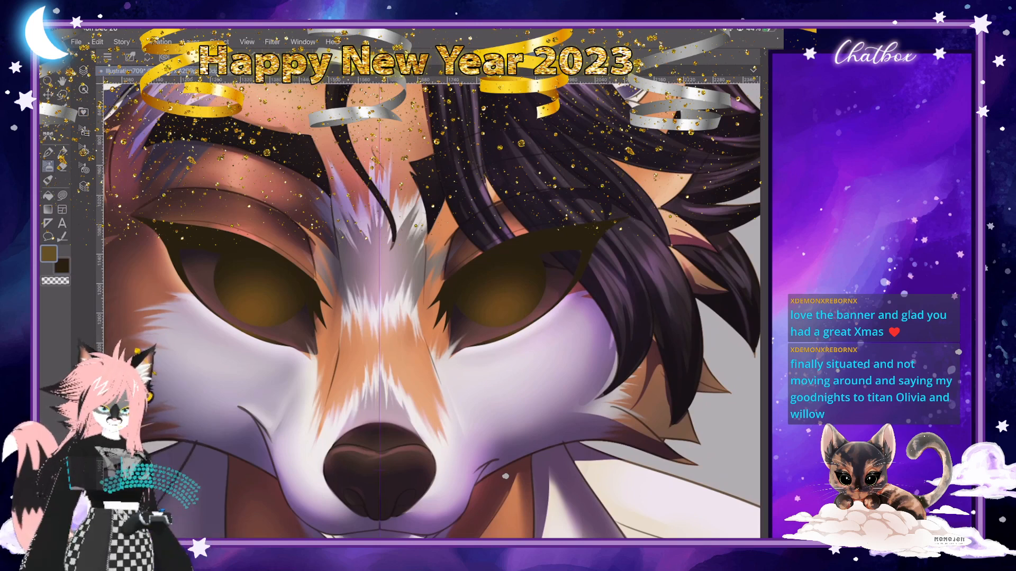
# Sample the tan eye colour from the reference fox again and make it more saturated.
pyautogui.scroll(-5, 431, 310)
pyautogui.scroll(9, 494, 204)
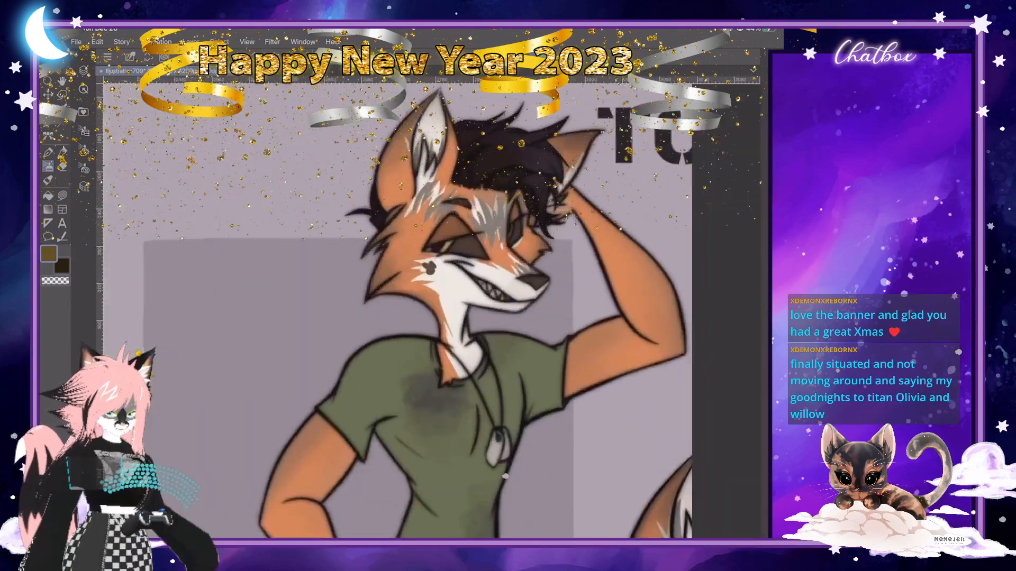
pyautogui.scroll(1, 503, 244)
pyautogui.press('i')
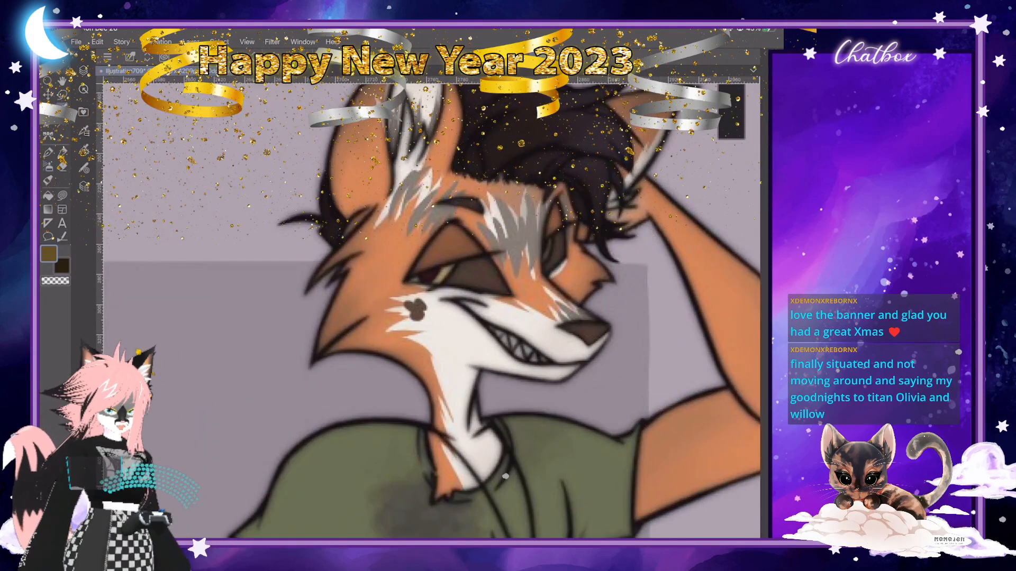
pyautogui.click(505, 476)
pyautogui.click(49, 253)
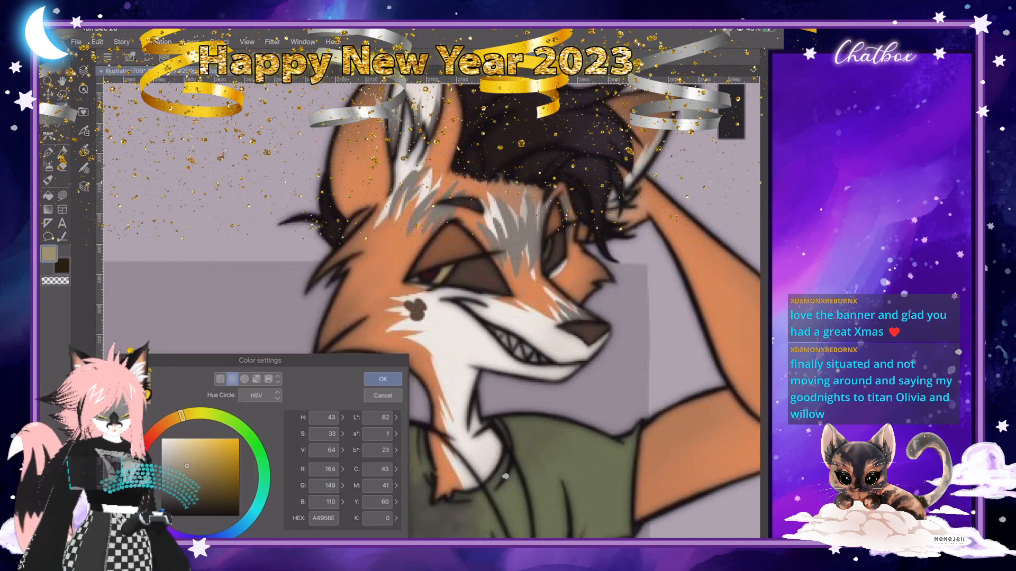
pyautogui.moveTo(186, 466); pyautogui.dragTo(204, 467)
pyautogui.click(382, 379)
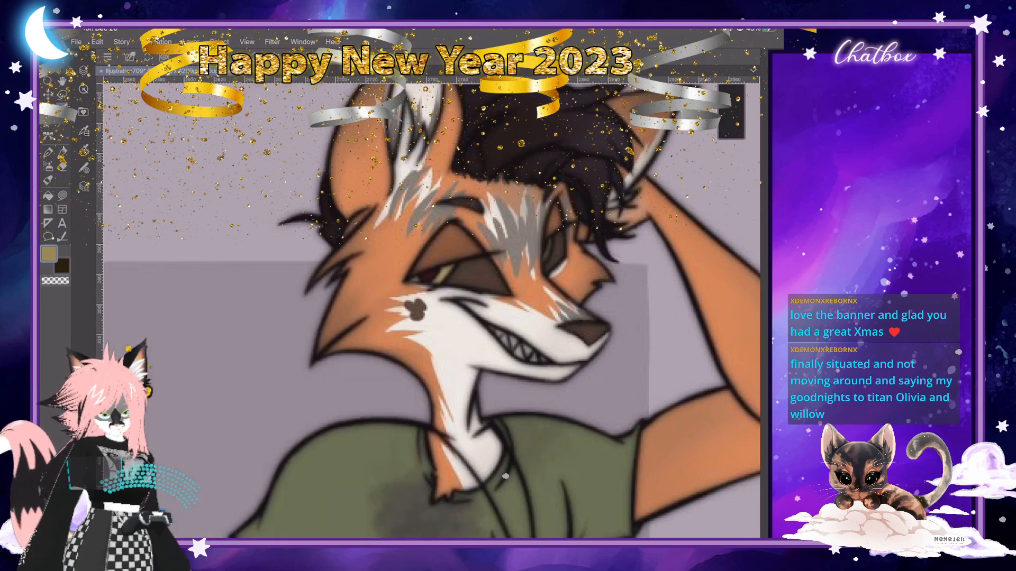
# Lasso-fill a flat tan oval in the lower part of the portrait's hair-side iris, redoing the shape once to refine it.
pyautogui.scroll(-6, 432, 310)
pyautogui.scroll(2, 432, 310)
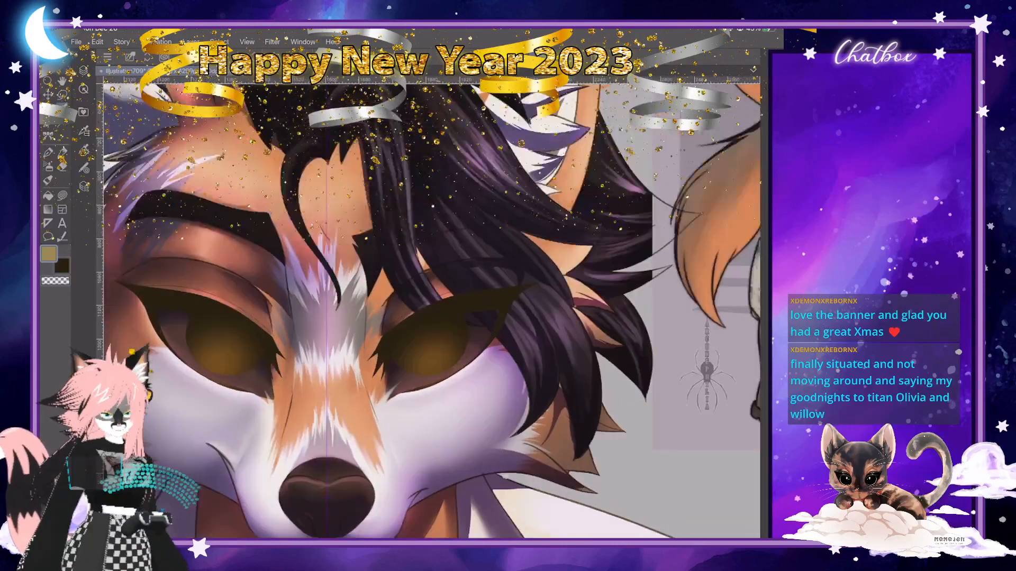
pyautogui.scroll(1, 505, 476)
pyautogui.press('j')
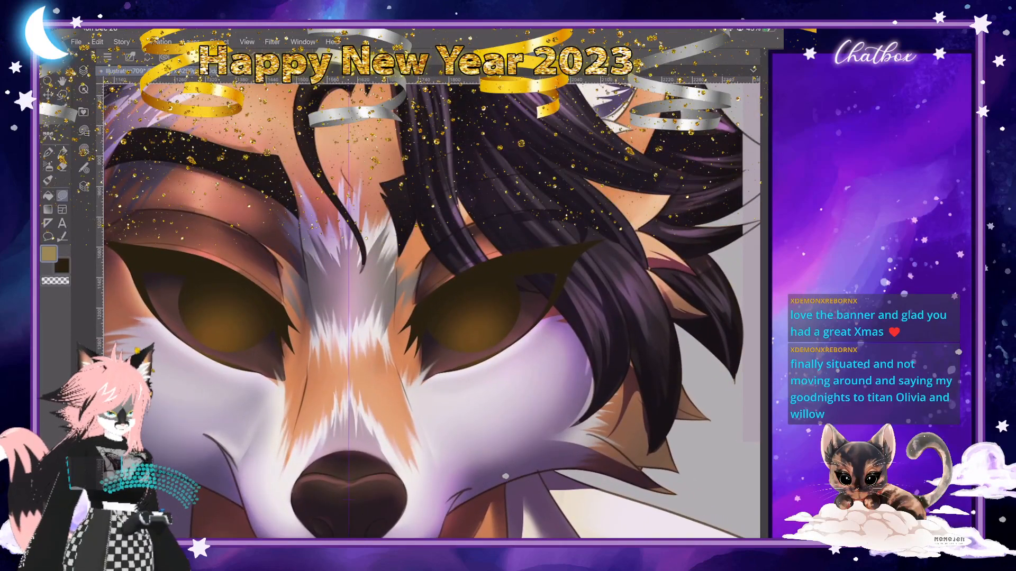
pyautogui.moveTo(445, 360)
pyautogui.mouseDown()
pyautogui.moveTo(451, 313)
pyautogui.moveTo(502, 355)
pyautogui.mouseUp()
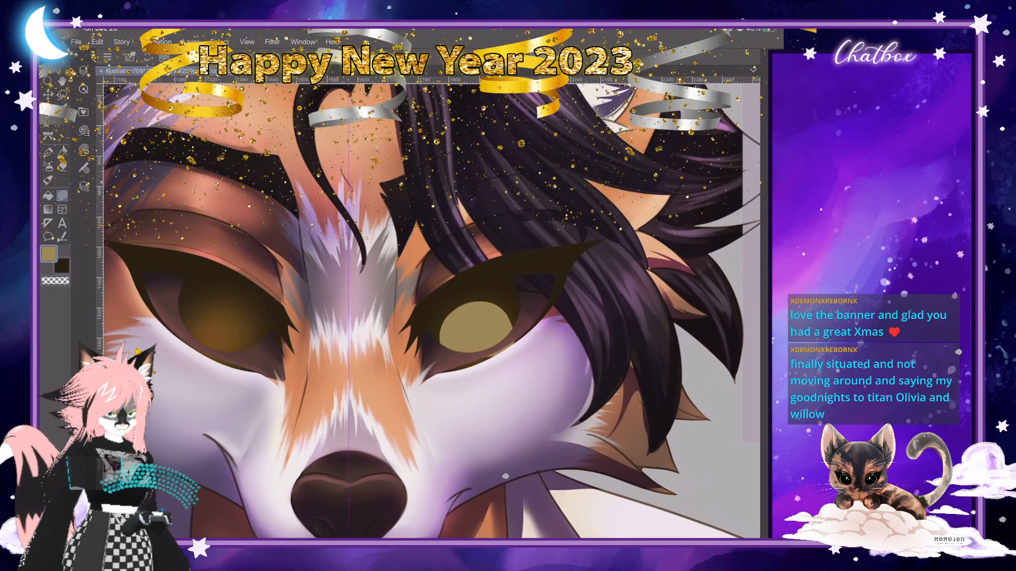
pyautogui.hotkey('ctrl', 'z')
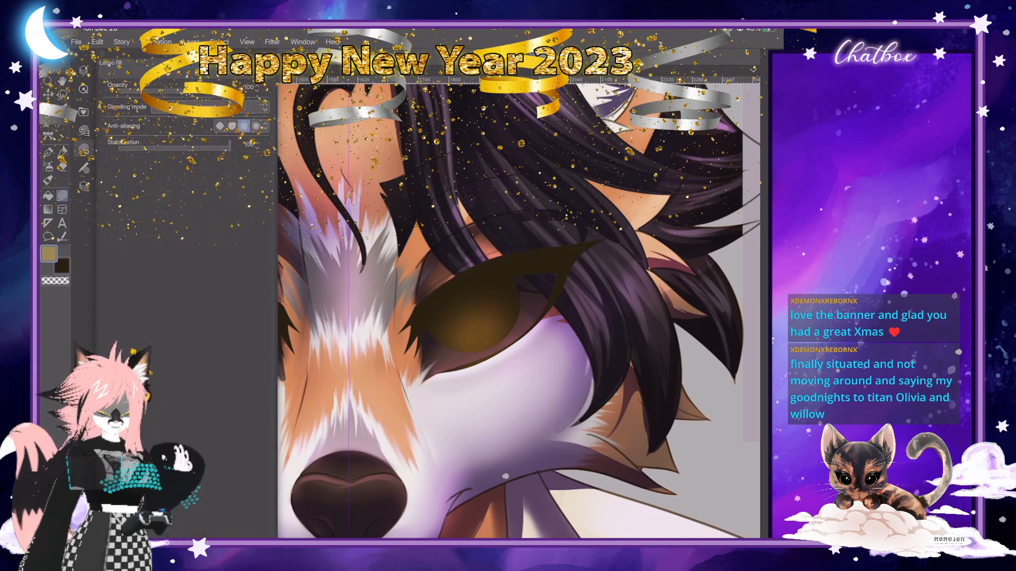
pyautogui.moveTo(450, 352)
pyautogui.mouseDown()
pyautogui.moveTo(468, 298)
pyautogui.moveTo(509, 305)
pyautogui.moveTo(503, 346)
pyautogui.mouseUp()
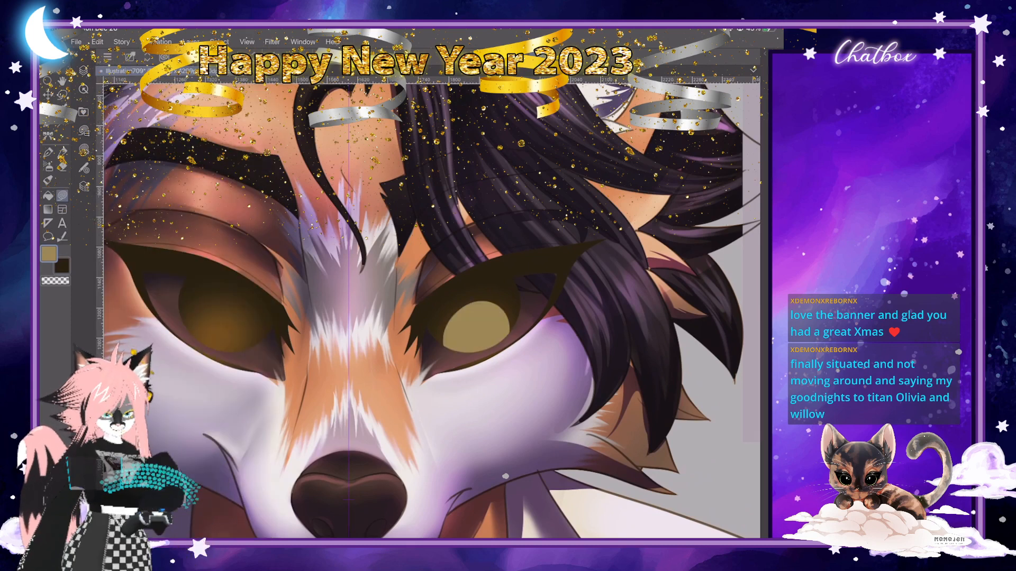
# Lasso-fill a matching flat tan oval in the lower part of the other iris, redoing the first shape.
pyautogui.moveTo(192, 302)
pyautogui.mouseDown()
pyautogui.moveTo(233, 360)
pyautogui.moveTo(210, 305)
pyautogui.mouseUp()
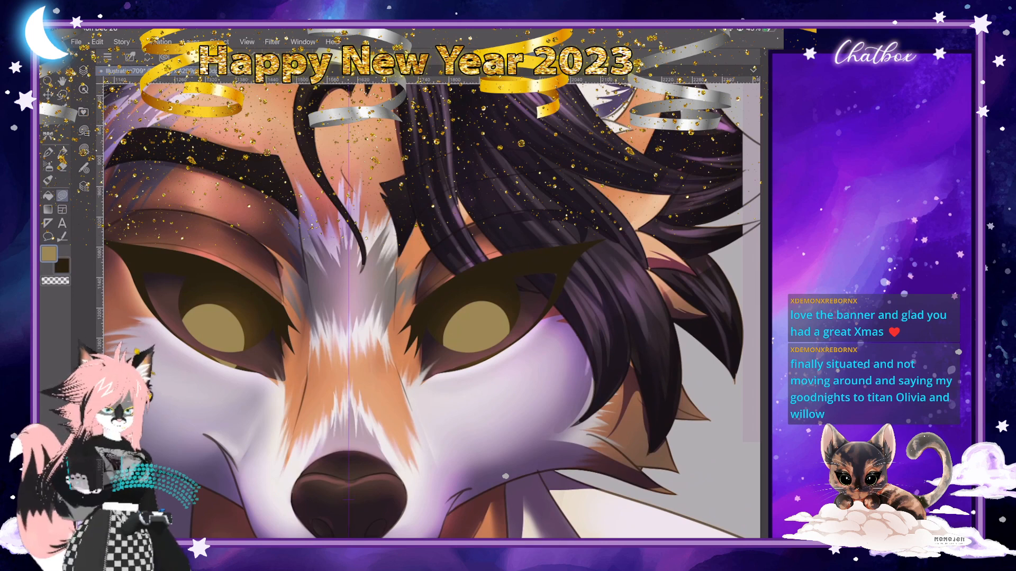
pyautogui.hotkey('ctrl', 'z')
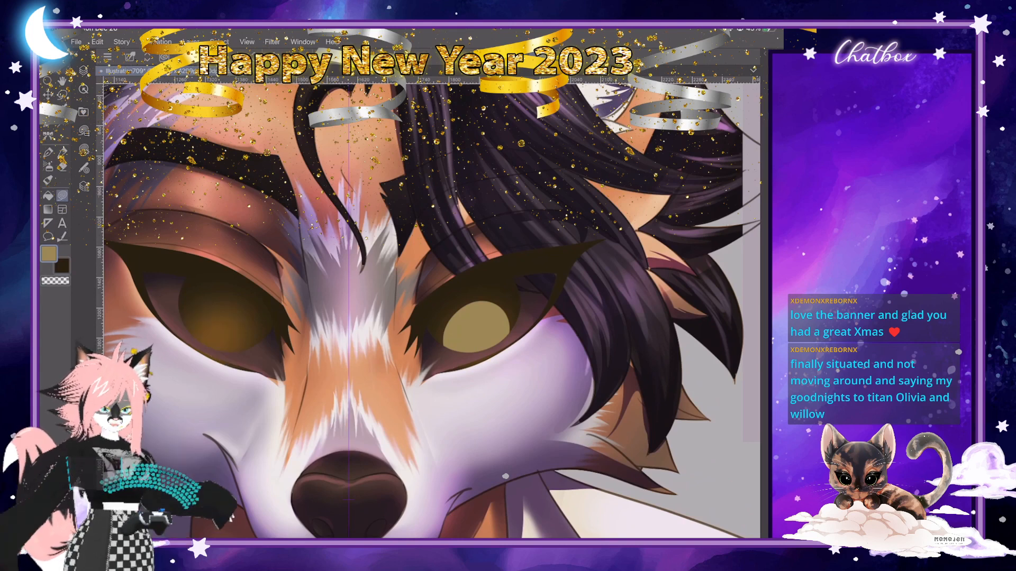
pyautogui.moveTo(191, 335)
pyautogui.mouseDown()
pyautogui.moveTo(198, 314)
pyautogui.moveTo(241, 313)
pyautogui.moveTo(253, 353)
pyautogui.mouseUp()
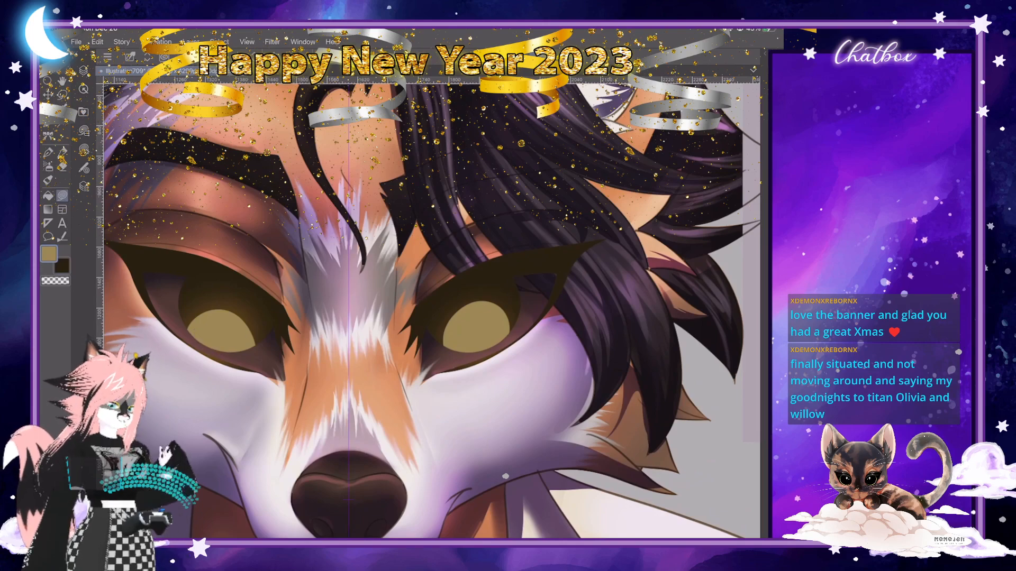
pyautogui.hotkey('ctrl', '0')
pyautogui.scroll(8, 435, 292)
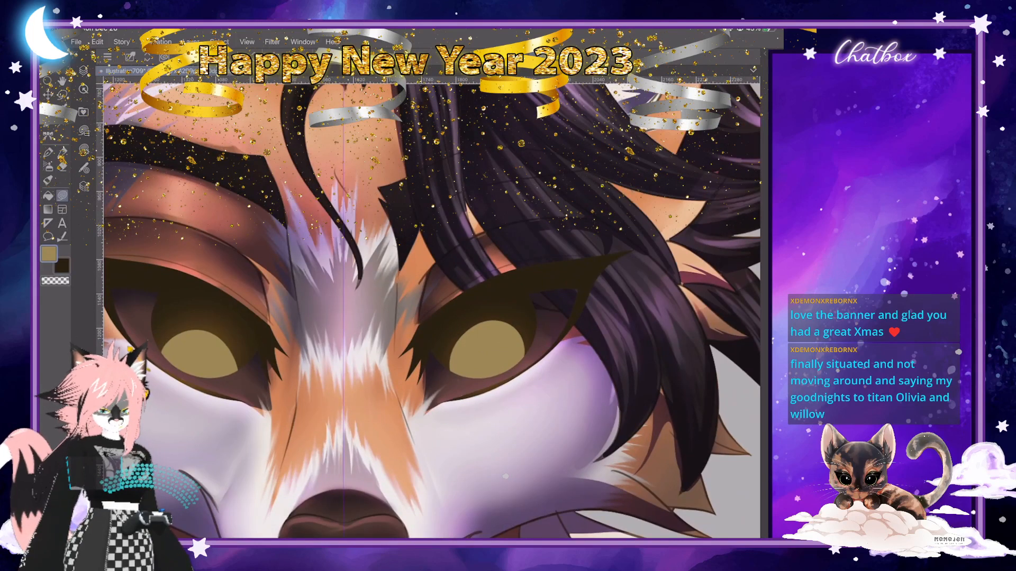
# Switch to the flat sketch brush and increase its size in several steps.
pyautogui.press('p')
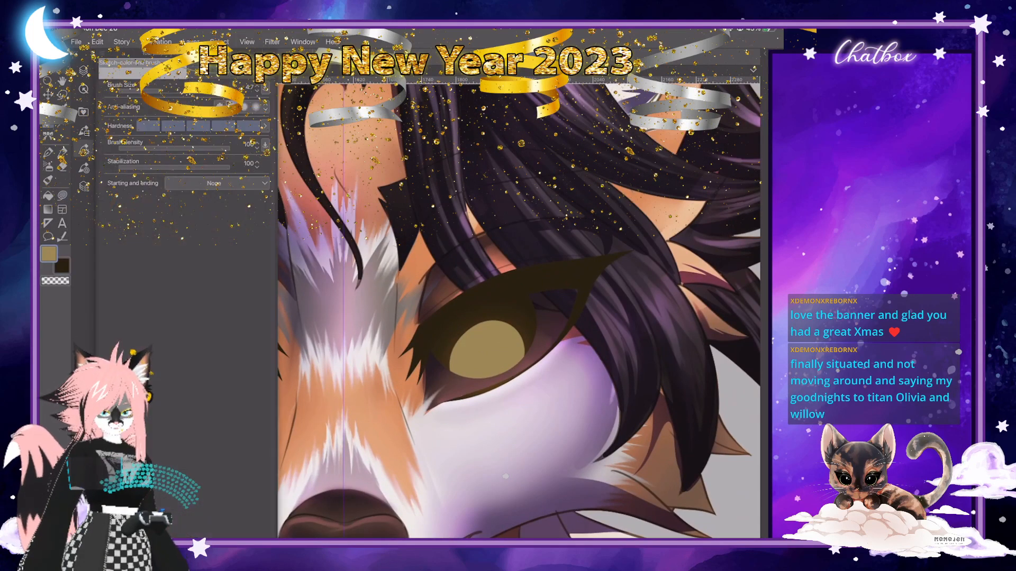
pyautogui.press(']')
pyautogui.press(']')
pyautogui.press(']')
pyautogui.press(']')
pyautogui.press(']')
pyautogui.press(']')
pyautogui.press('Tab')
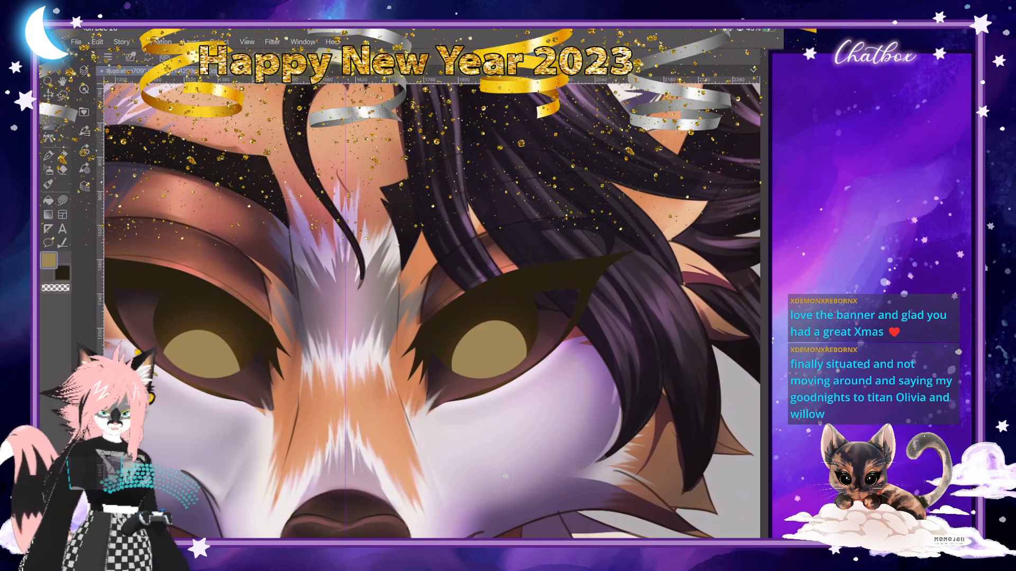
# Lasso-fill dark brown vertical oval pupils in both irises, redoing the first attempt.
pyautogui.press('j')
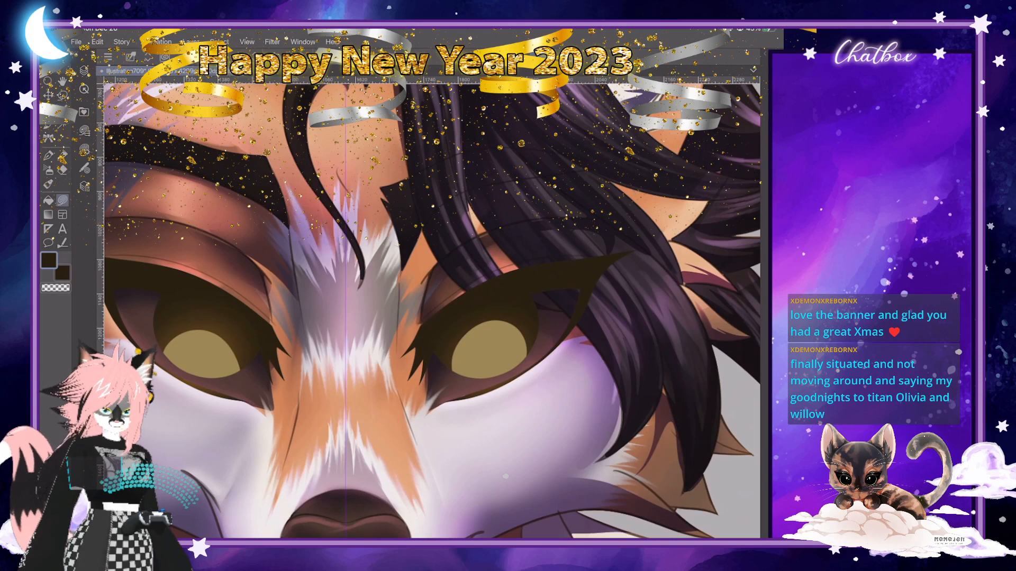
pyautogui.moveTo(192, 295)
pyautogui.mouseDown()
pyautogui.moveTo(193, 338)
pyautogui.moveTo(214, 351)
pyautogui.moveTo(229, 339)
pyautogui.moveTo(227, 292)
pyautogui.mouseUp()
pyautogui.hotkey('ctrl', 'z')
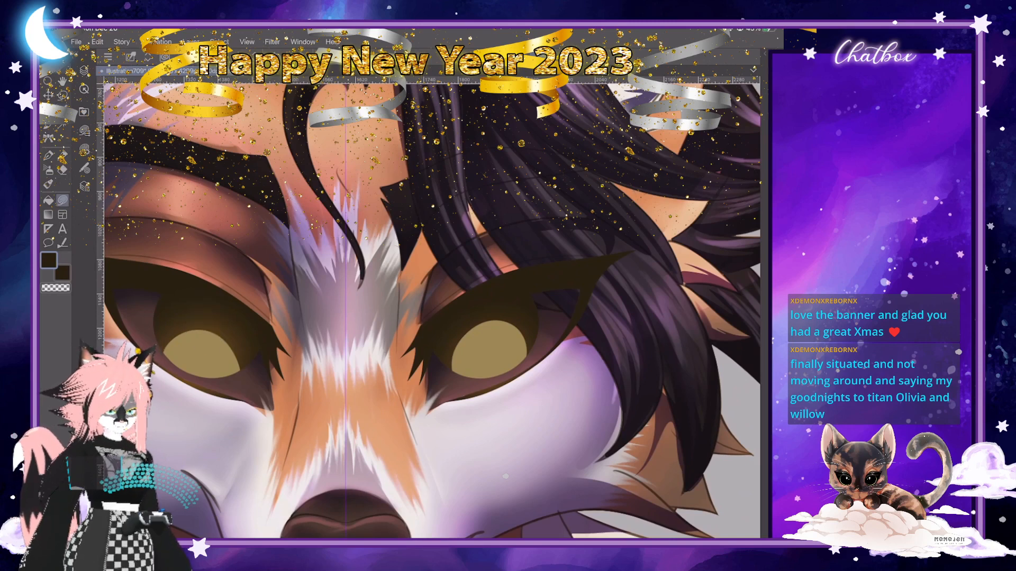
pyautogui.moveTo(195, 288)
pyautogui.mouseDown()
pyautogui.moveTo(204, 354)
pyautogui.moveTo(221, 354)
pyautogui.moveTo(228, 300)
pyautogui.mouseUp()
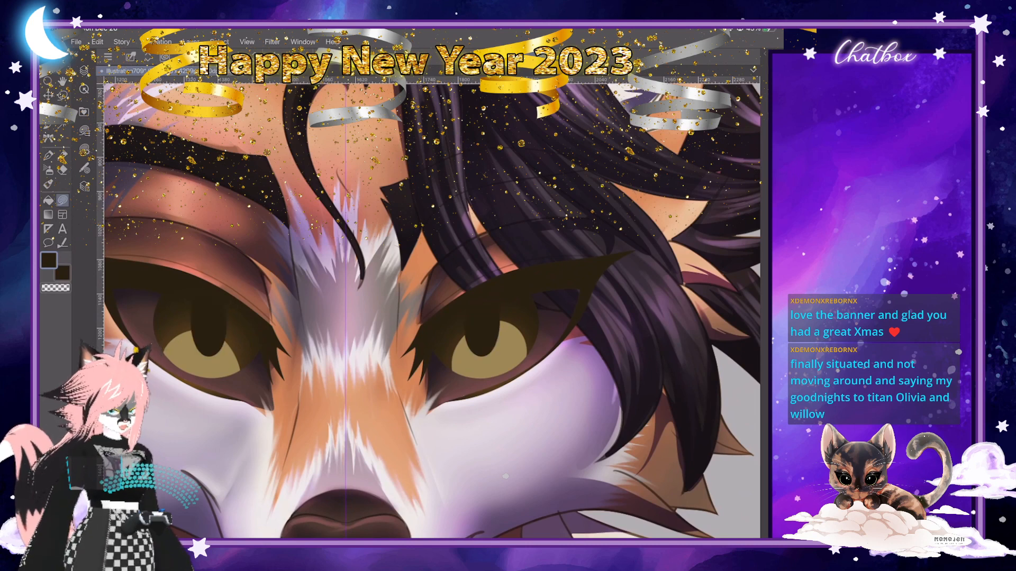
# Compare the portrait's eyes with the reference fox and sample its dark red eye colour as the main colour.
pyautogui.scroll(3, 169, 336)
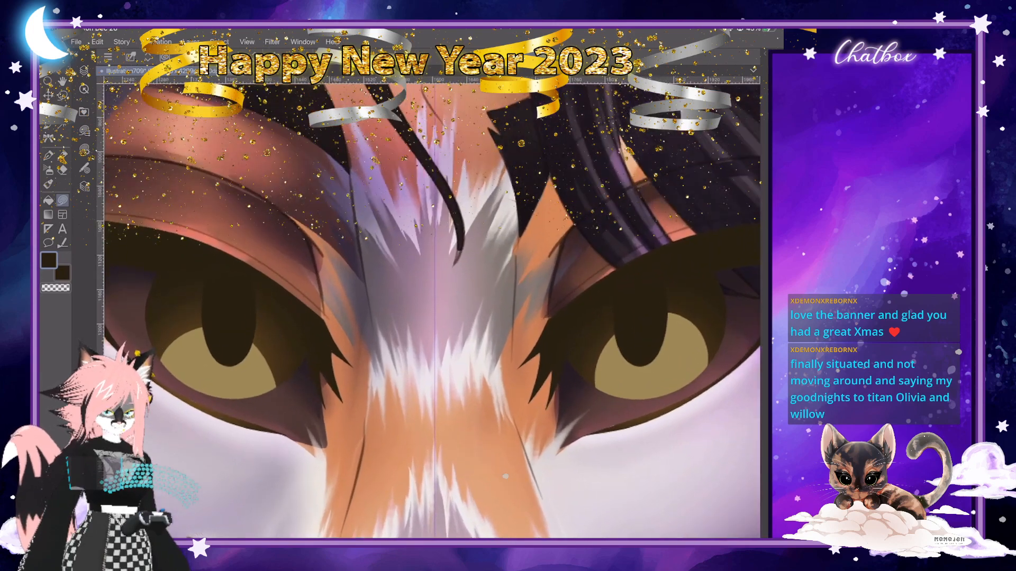
pyautogui.scroll(-8, 505, 476)
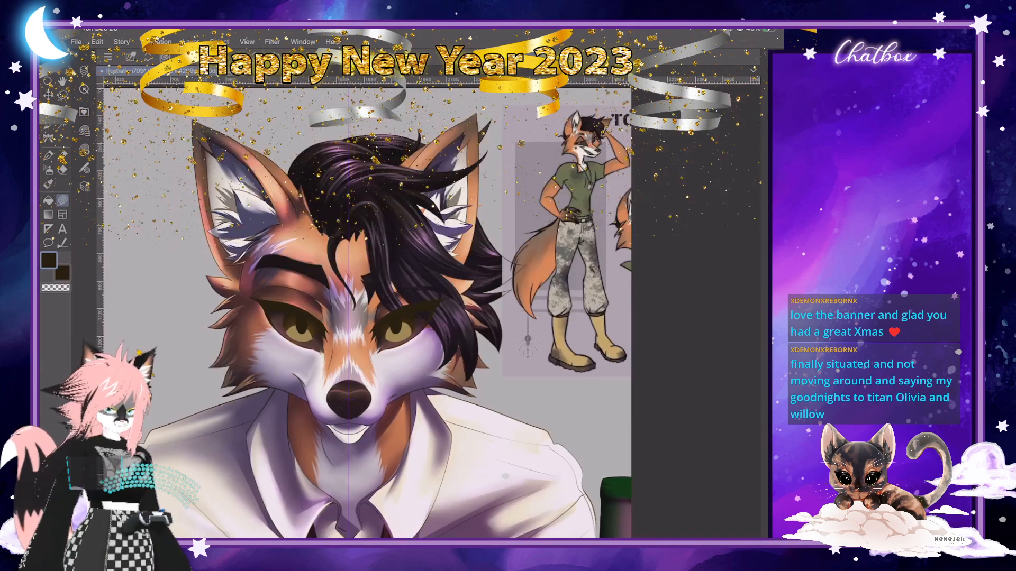
pyautogui.scroll(8, 603, 135)
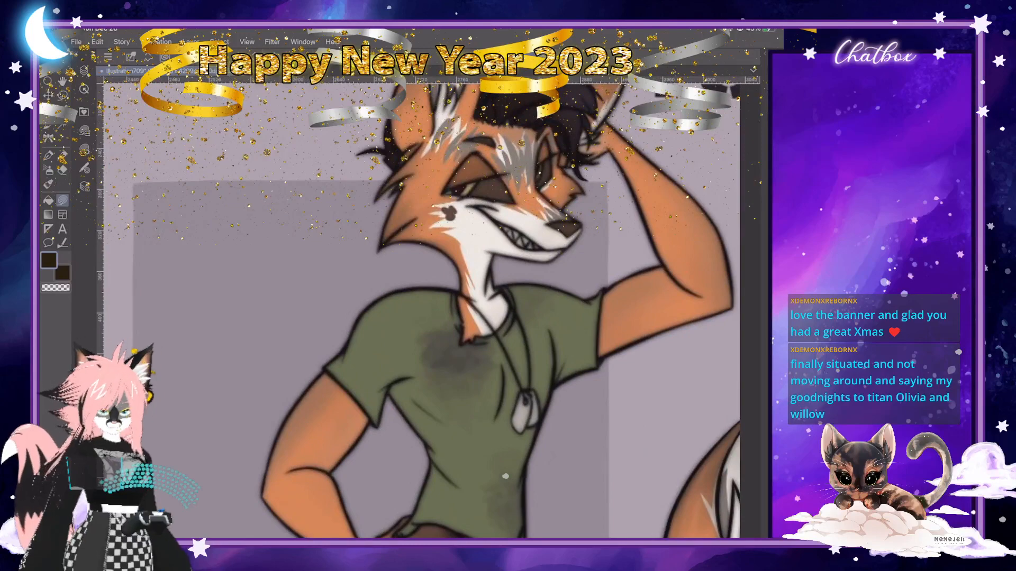
pyautogui.scroll(-8, 506, 477)
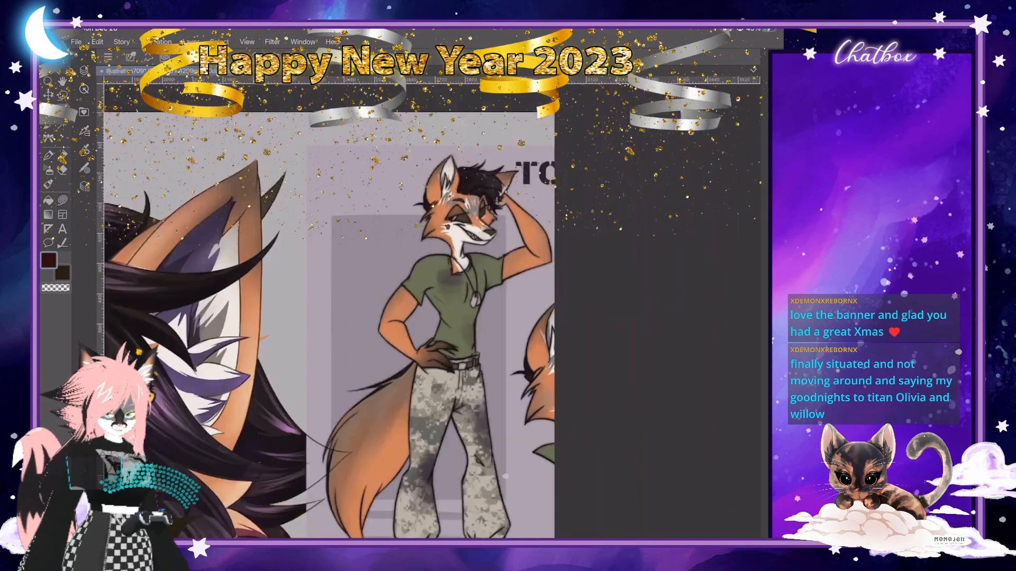
pyautogui.scroll(3, 505, 477)
pyautogui.scroll(5, 505, 476)
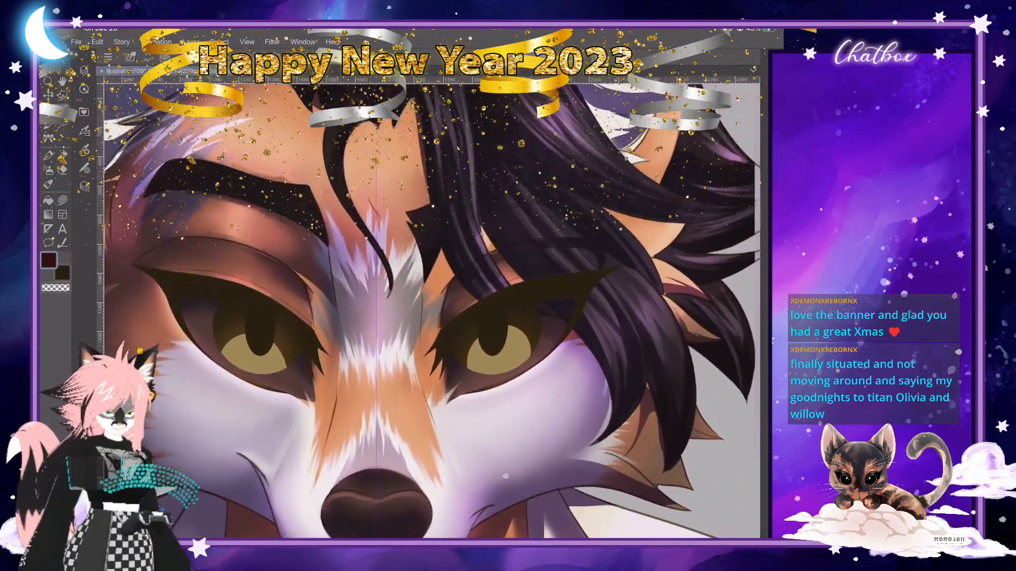
# Adjust the airbrush size and paint soft dark red into both pupils.
pyautogui.click(48, 170)
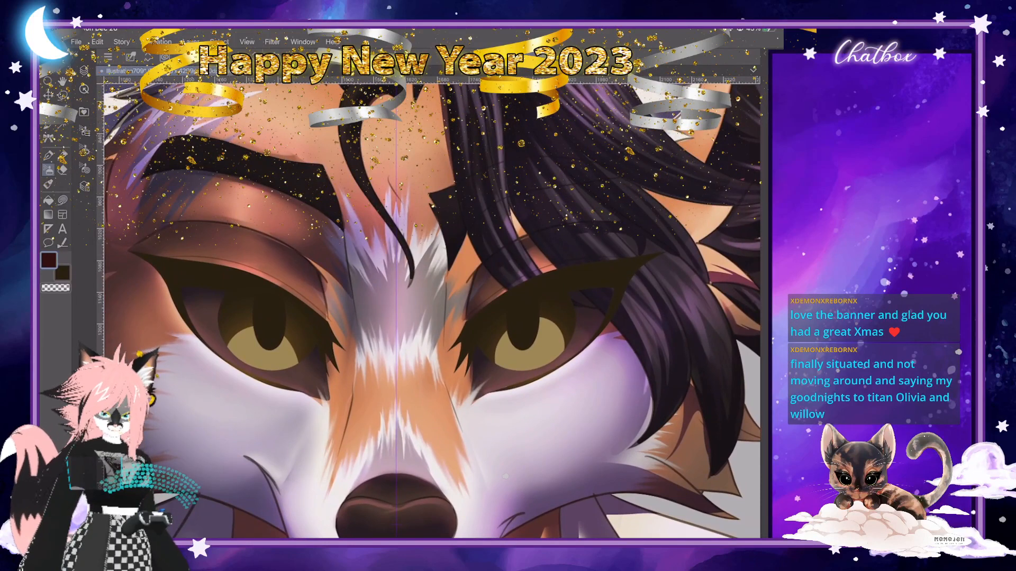
pyautogui.click(84, 149)
pyautogui.click(210, 106)
pyautogui.click(210, 218)
pyautogui.press('[')
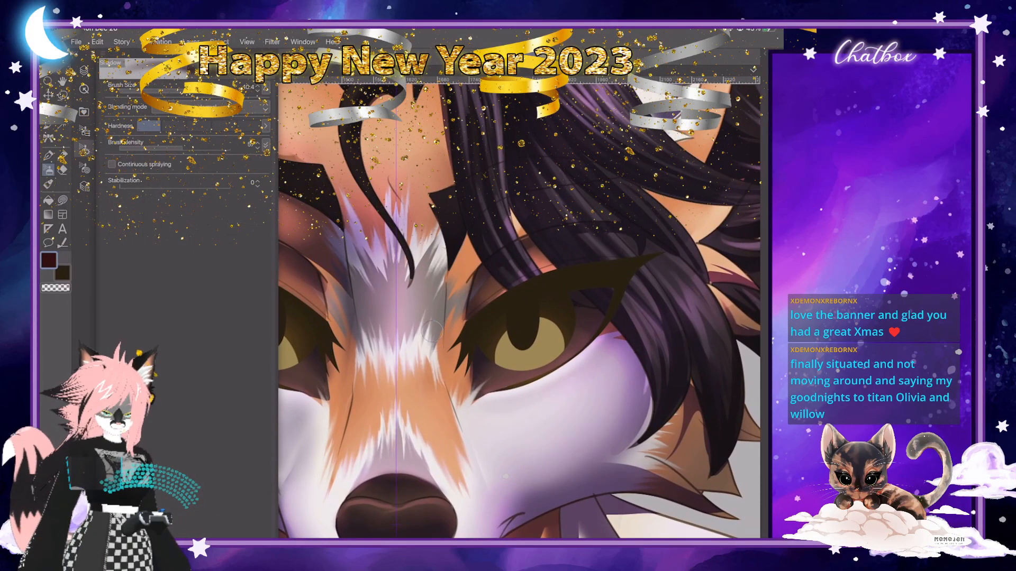
pyautogui.click(84, 150)
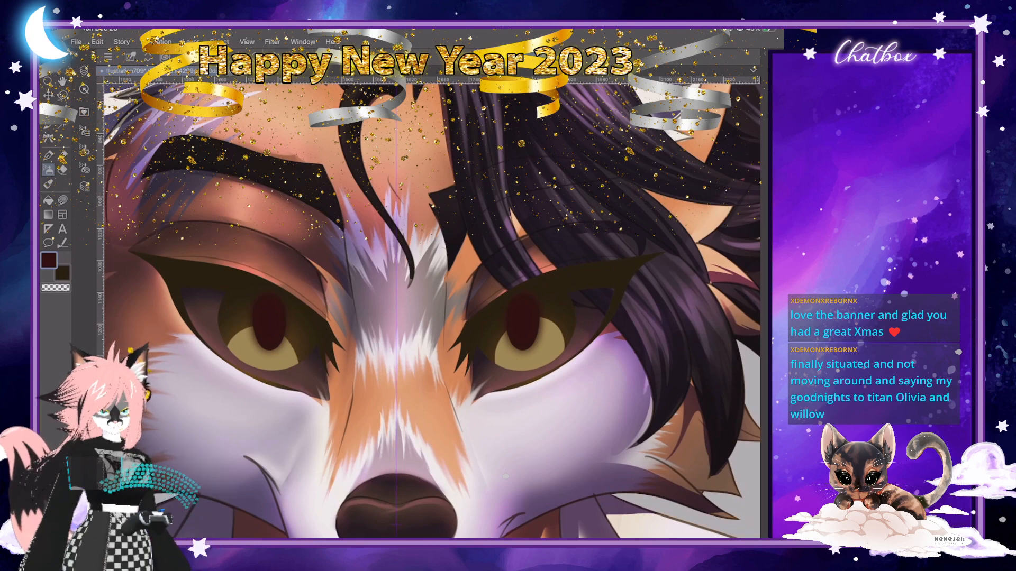
# Sample the dark brown lash colour and lasso-fill a lid shadow over the tops of both pupils.
pyautogui.press('i')
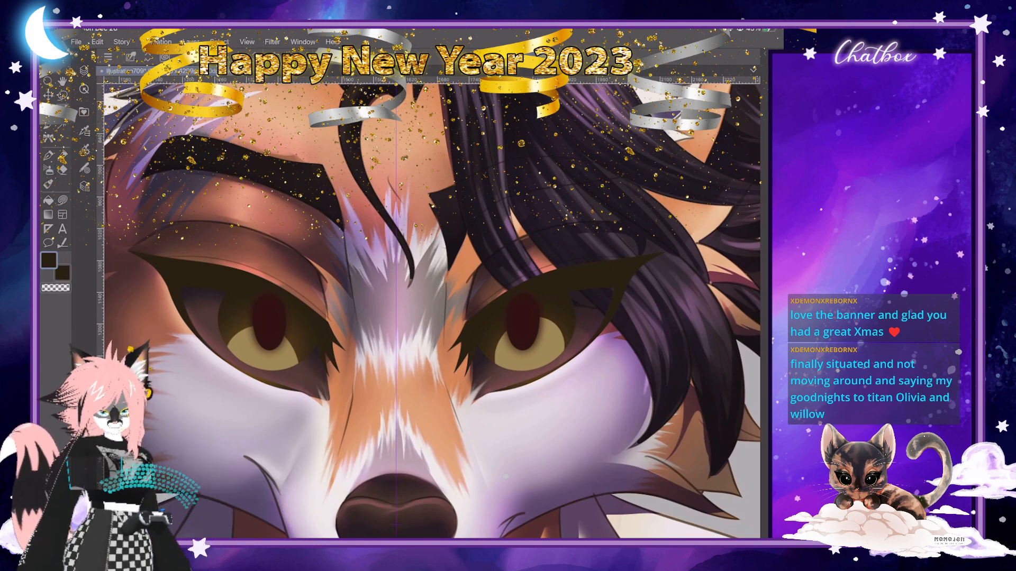
pyautogui.press('u')
pyautogui.scroll(2, 506, 477)
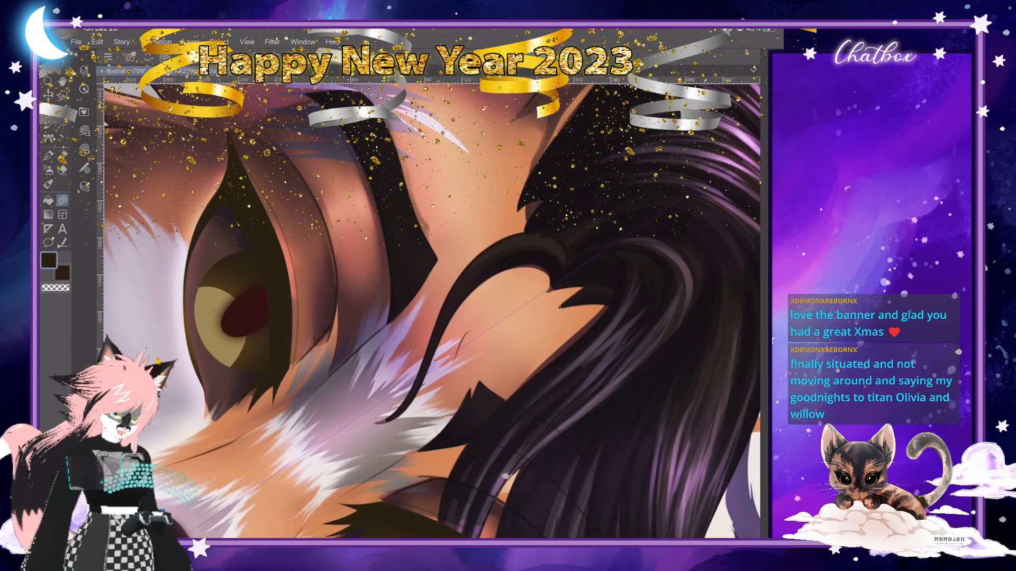
pyautogui.scroll(-4, 506, 477)
pyautogui.scroll(4, 506, 476)
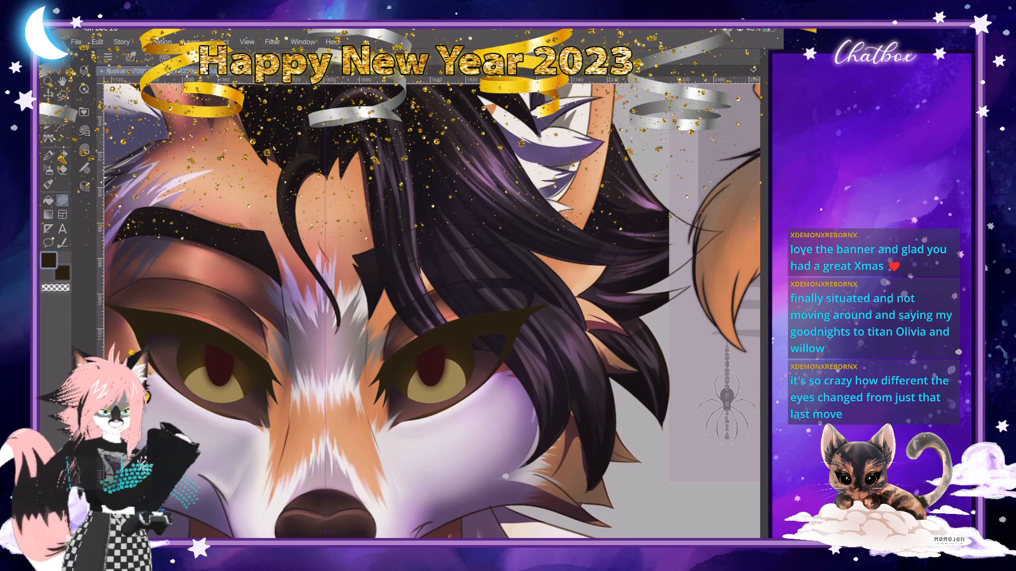
pyautogui.scroll(-2, 432, 310)
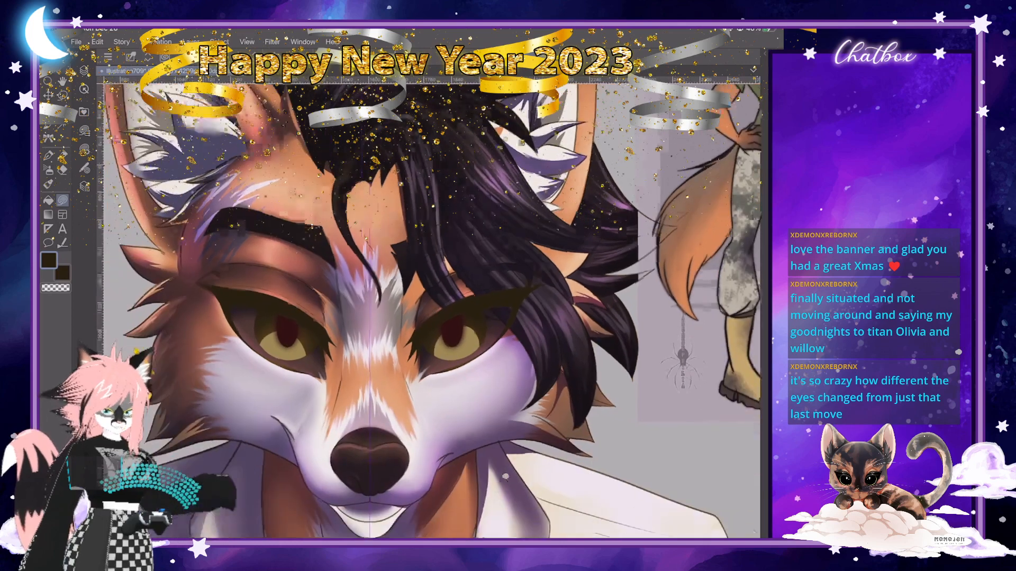
pyautogui.scroll(3, 432, 310)
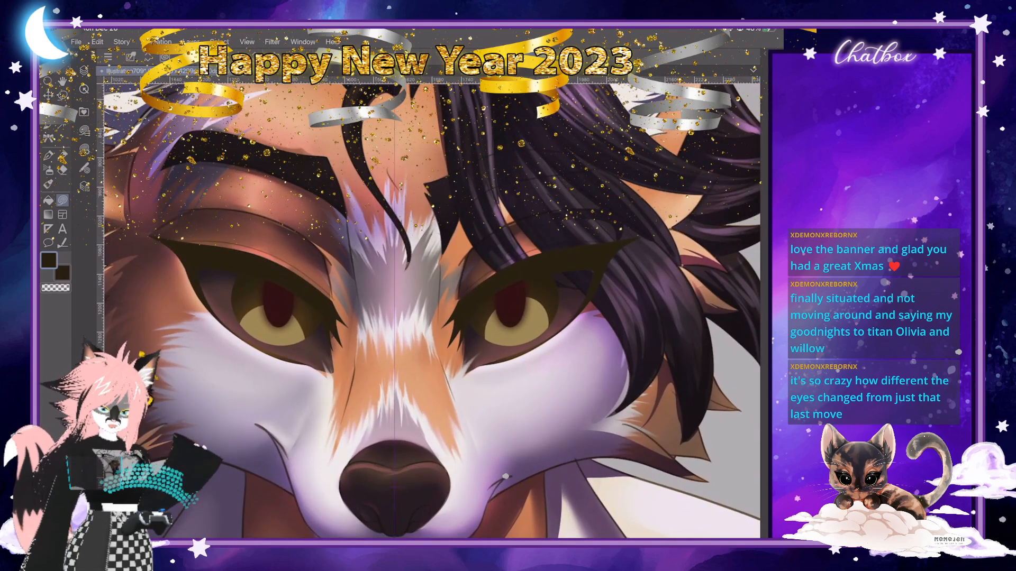
# Ready the flat sketch brush at a suitable size and sample the pupils' dark red as the secondary colour.
pyautogui.press('x')
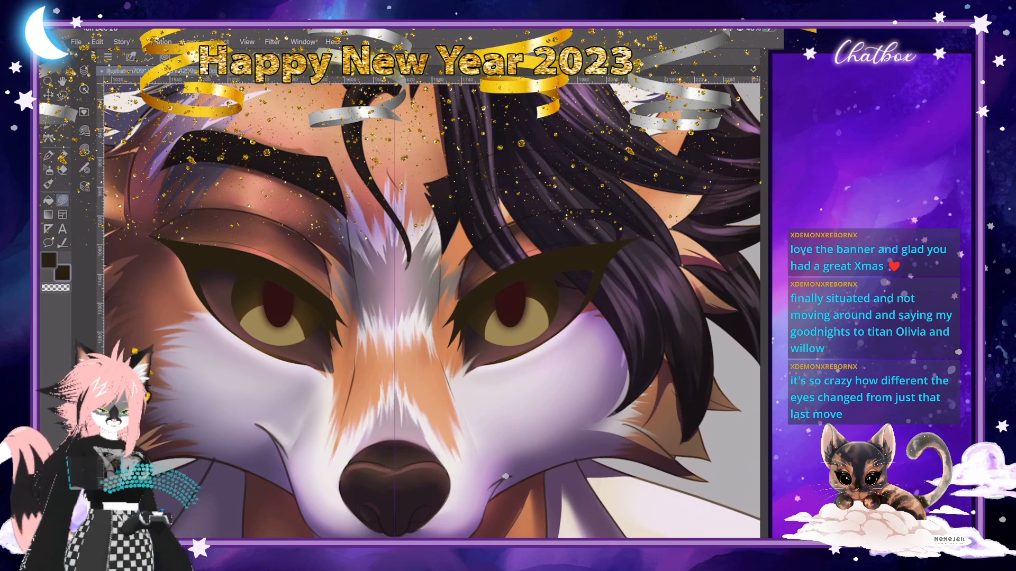
pyautogui.click(48, 126)
pyautogui.click(84, 149)
pyautogui.click(174, 91)
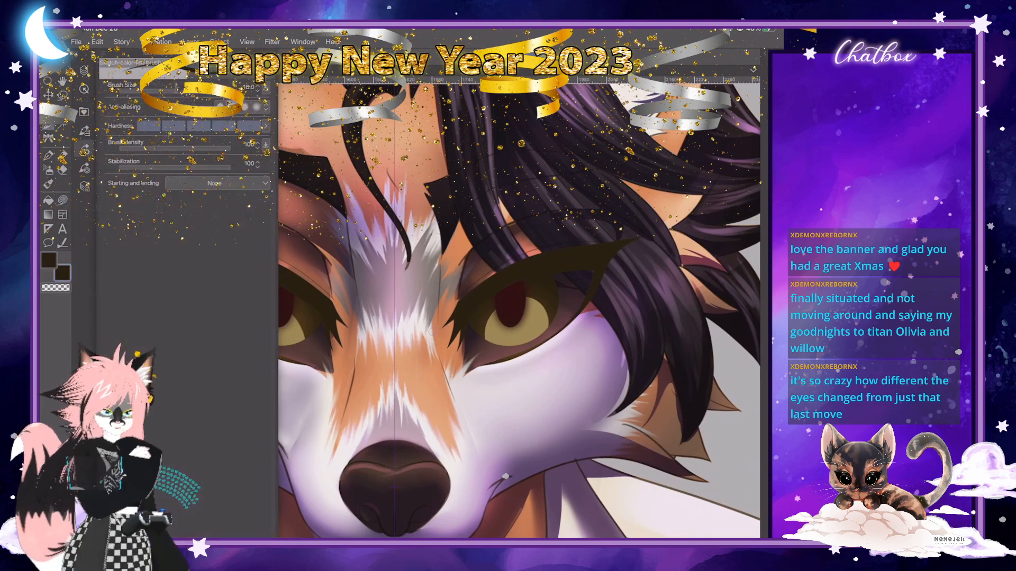
pyautogui.click(432, 332)
pyautogui.scroll(3, 303, 294)
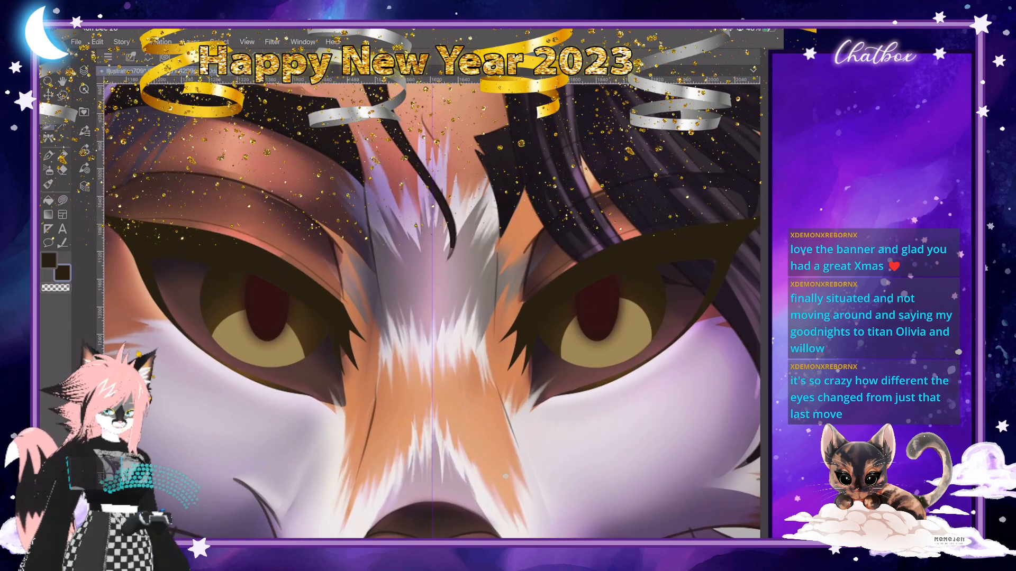
pyautogui.press('j')
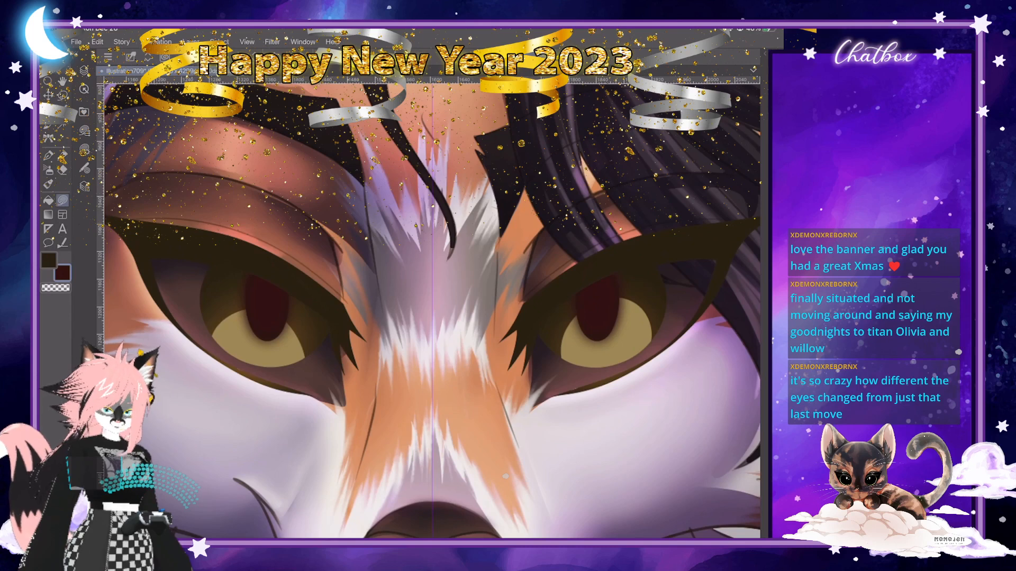
pyautogui.press('i')
# Try thin curved dark red strokes beside the pupils in both irises and undo them.
pyautogui.moveTo(229, 273)
pyautogui.mouseDown()
pyautogui.moveTo(241, 337)
pyautogui.moveTo(261, 353)
pyautogui.mouseUp()
pyautogui.hotkey('ctrl', 'z')
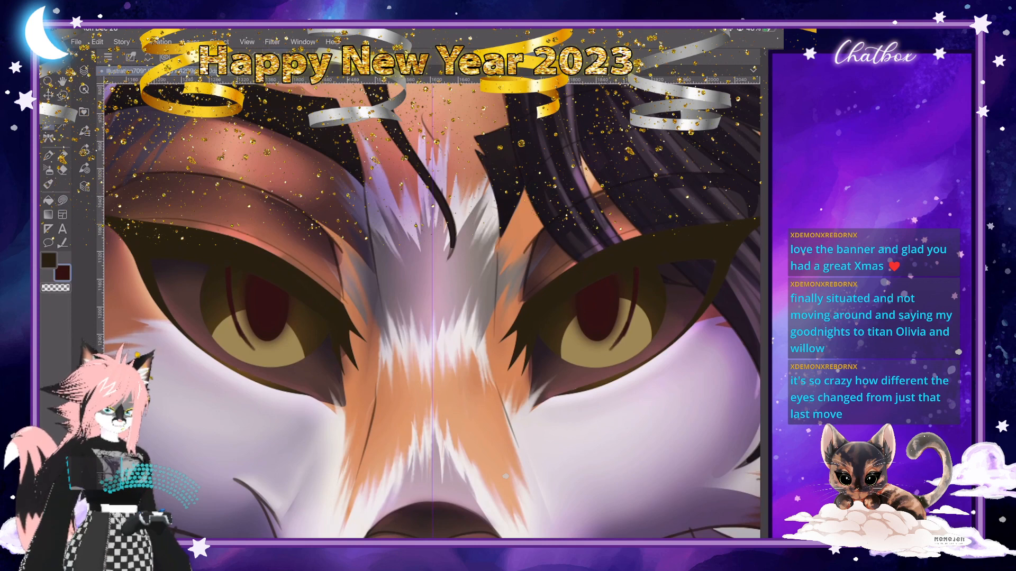
pyautogui.hotkey('ctrl', 'z')
pyautogui.hotkey('ctrl', 'z')
pyautogui.hotkey('ctrl', 'z')
pyautogui.hotkey('ctrl', 'z')
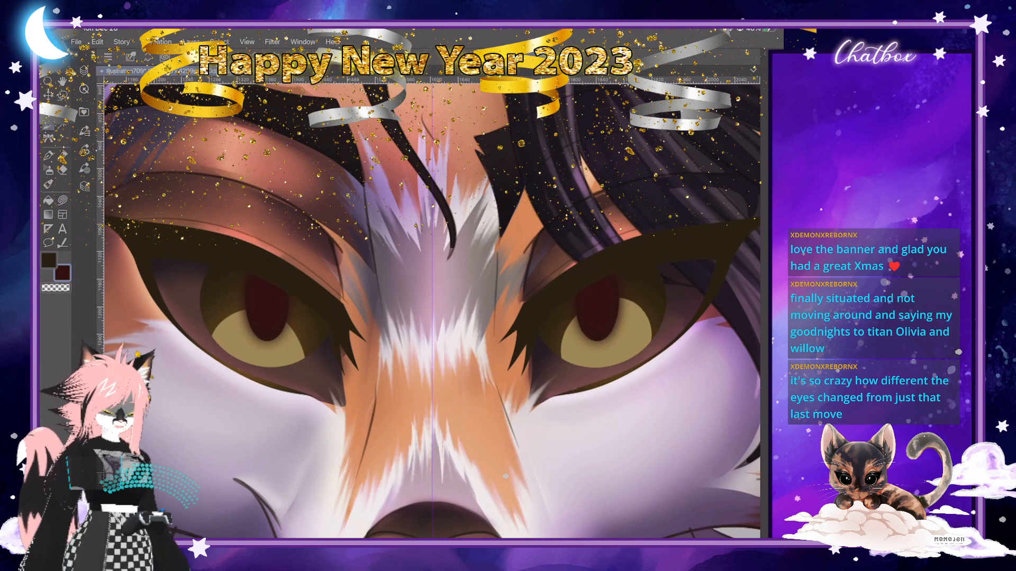
# Lower the sketch brush's size and stabilization and draw a thin curved dark red line around the lower pupil in both irises.
pyautogui.click(84, 150)
pyautogui.moveTo(176, 91); pyautogui.dragTo(168, 91)
pyautogui.click(85, 150)
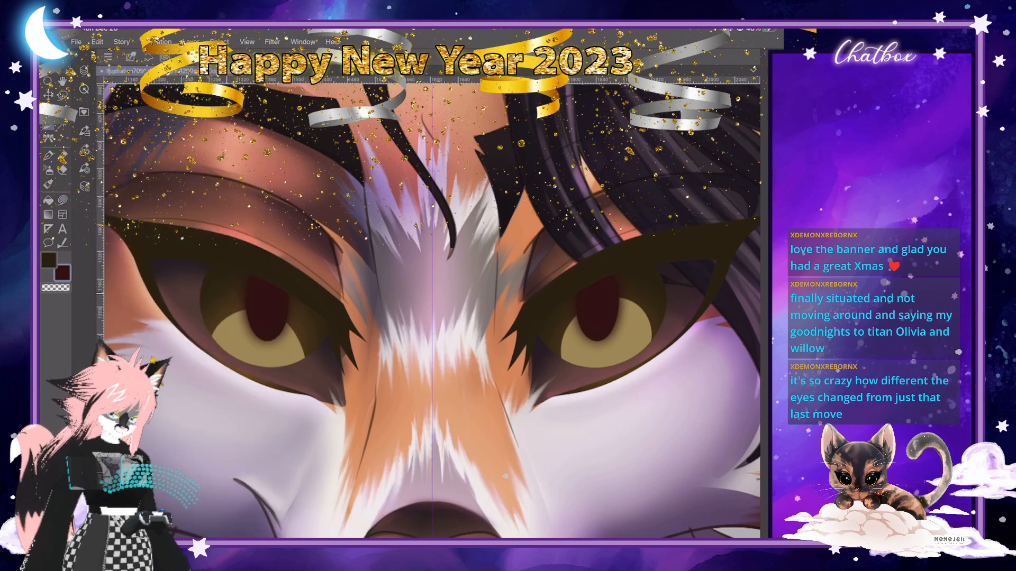
pyautogui.moveTo(636, 306); pyautogui.dragTo(622, 341)
pyautogui.click(84, 151)
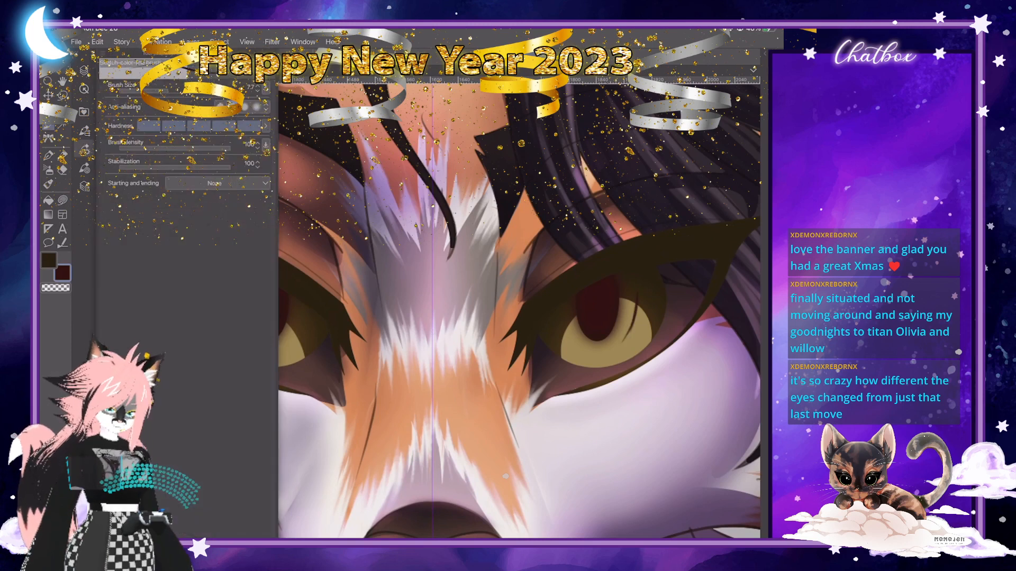
pyautogui.moveTo(230, 164); pyautogui.dragTo(121, 164)
pyautogui.click(84, 150)
pyautogui.moveTo(629, 331)
pyautogui.mouseDown()
pyautogui.moveTo(585, 351)
pyautogui.moveTo(564, 330)
pyautogui.mouseUp()
pyautogui.hotkey('ctrl', 'z')
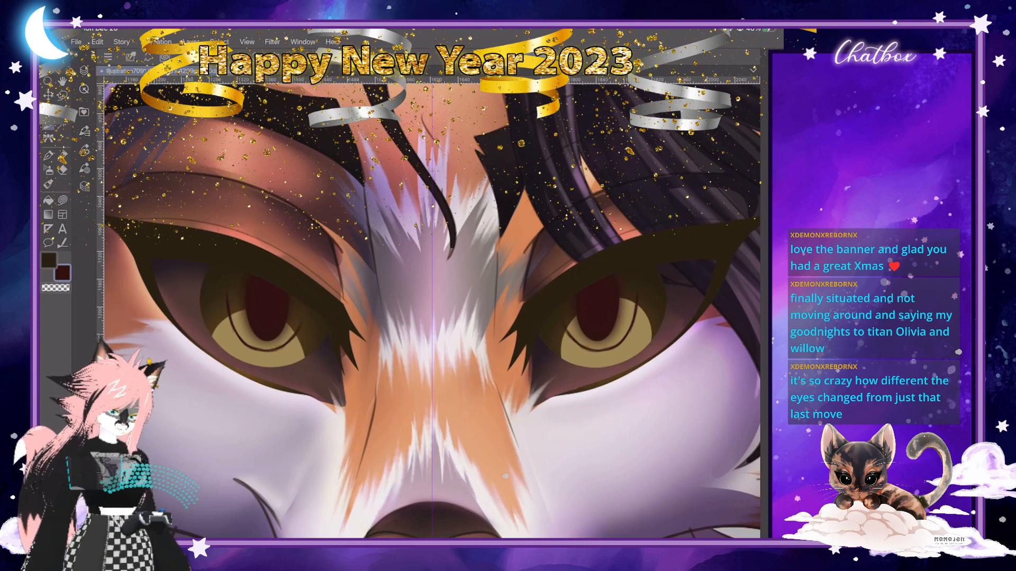
# Sample the golden-tan iris colour and lighten it to a pale tan as the secondary colour.
pyautogui.scroll(-3, 460, 350)
pyautogui.scroll(1, 460, 349)
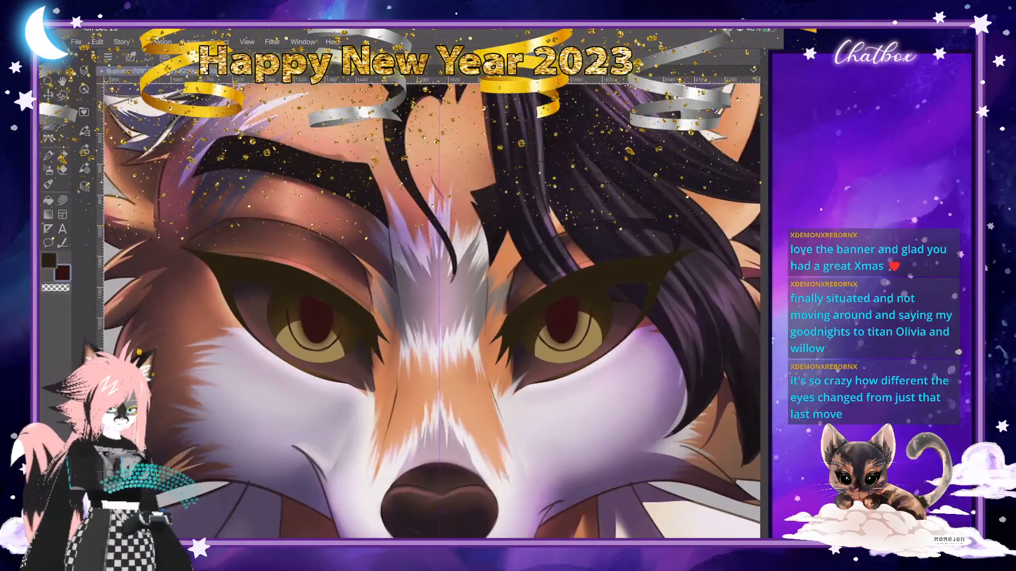
pyautogui.scroll(3, 315, 310)
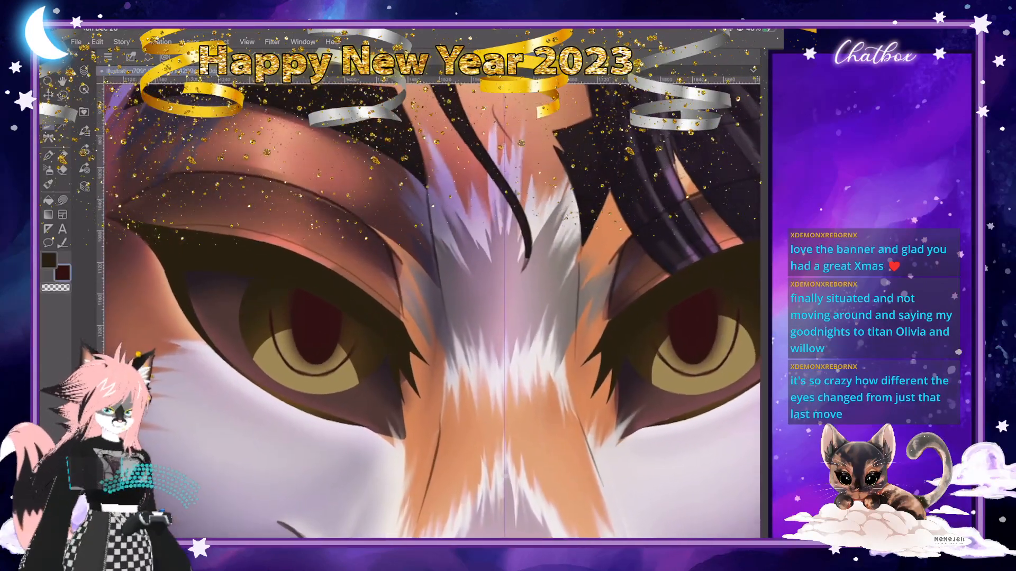
pyautogui.press('i')
pyautogui.click(312, 383)
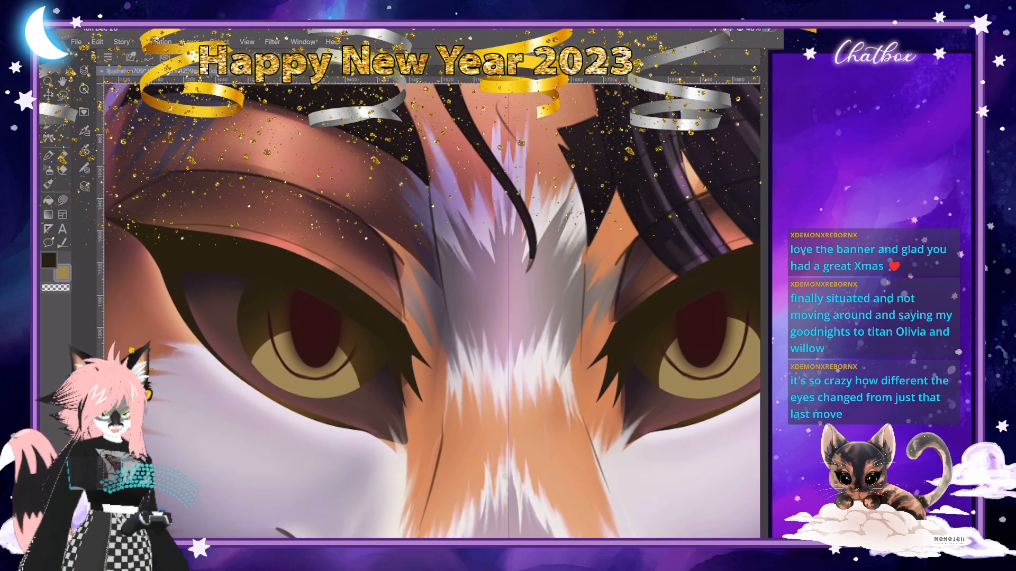
pyautogui.click(62, 273)
pyautogui.click(194, 449)
pyautogui.click(383, 379)
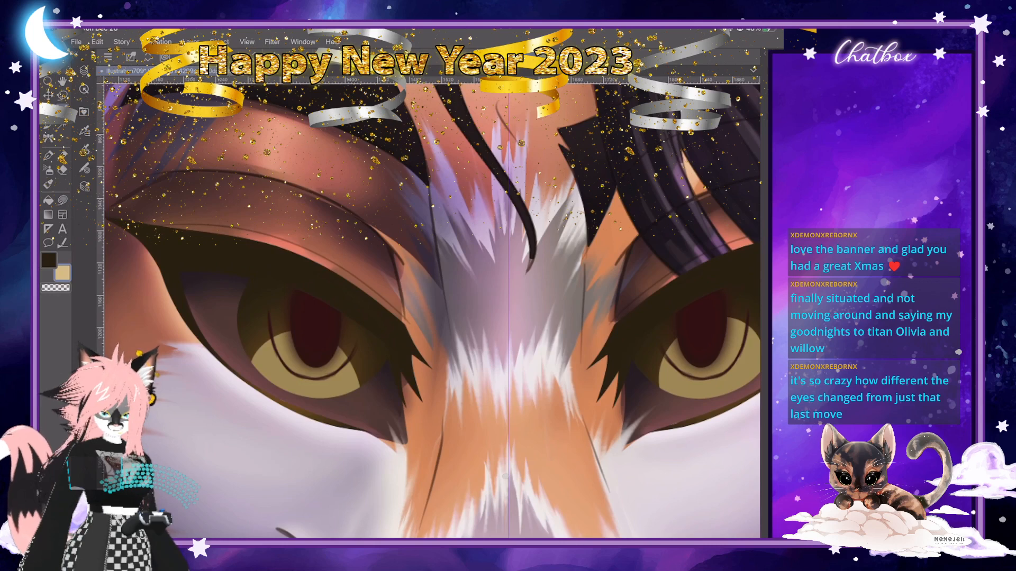
# Add a new layer and set its blending mode to Add (Glow).
pyautogui.click(84, 70)
pyautogui.click(143, 92)
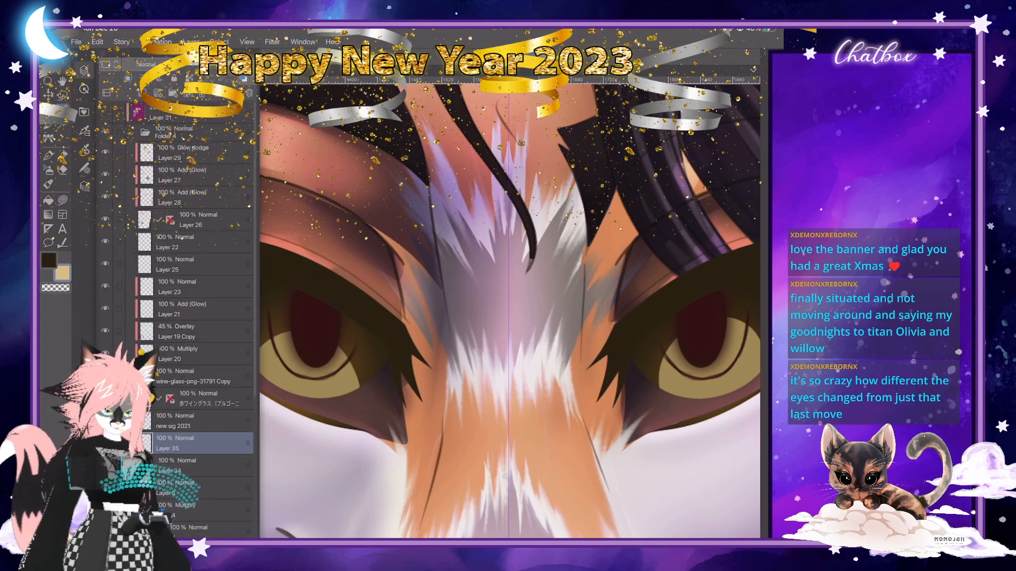
pyautogui.click(128, 79)
pyautogui.click(145, 64)
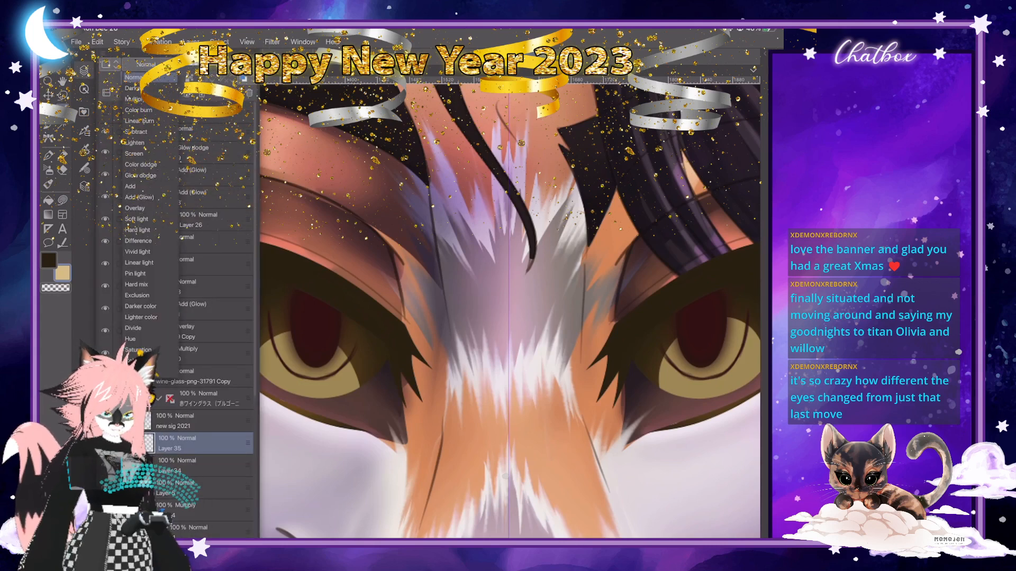
pyautogui.click(138, 197)
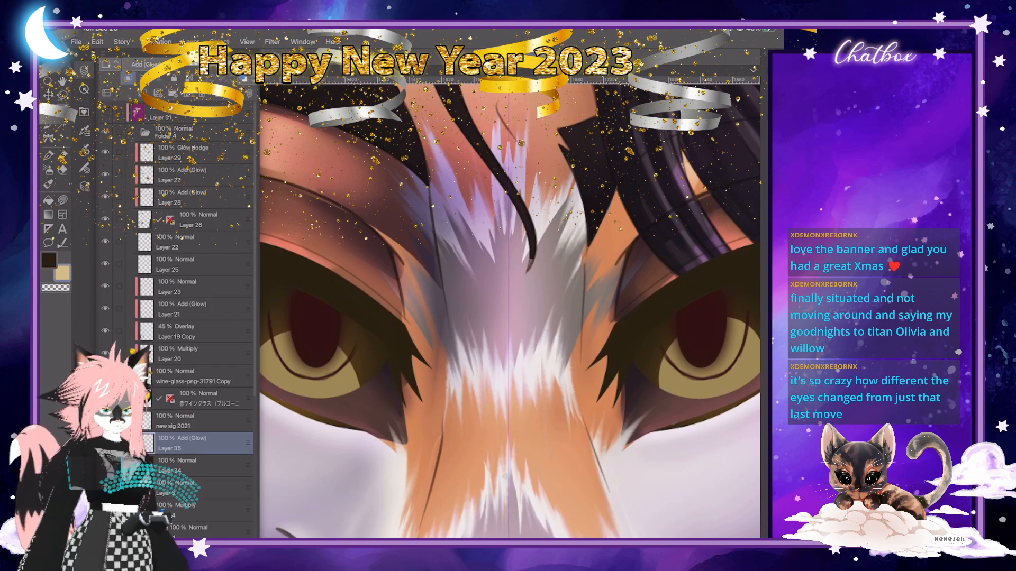
pyautogui.click(84, 71)
# Draw thin pale glow highlights along the outer edge of the curved dark red lines in both irises.
pyautogui.scroll(3, 432, 309)
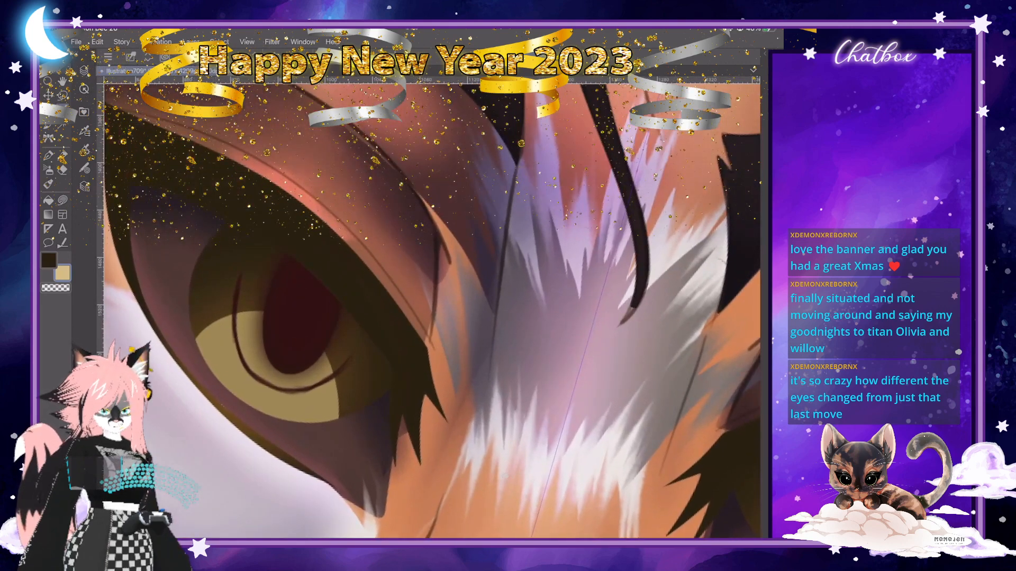
pyautogui.click(48, 125)
pyautogui.moveTo(234, 281)
pyautogui.mouseDown()
pyautogui.moveTo(231, 347)
pyautogui.moveTo(269, 391)
pyautogui.mouseUp()
pyautogui.scroll(-3, 432, 311)
pyautogui.scroll(3, 433, 310)
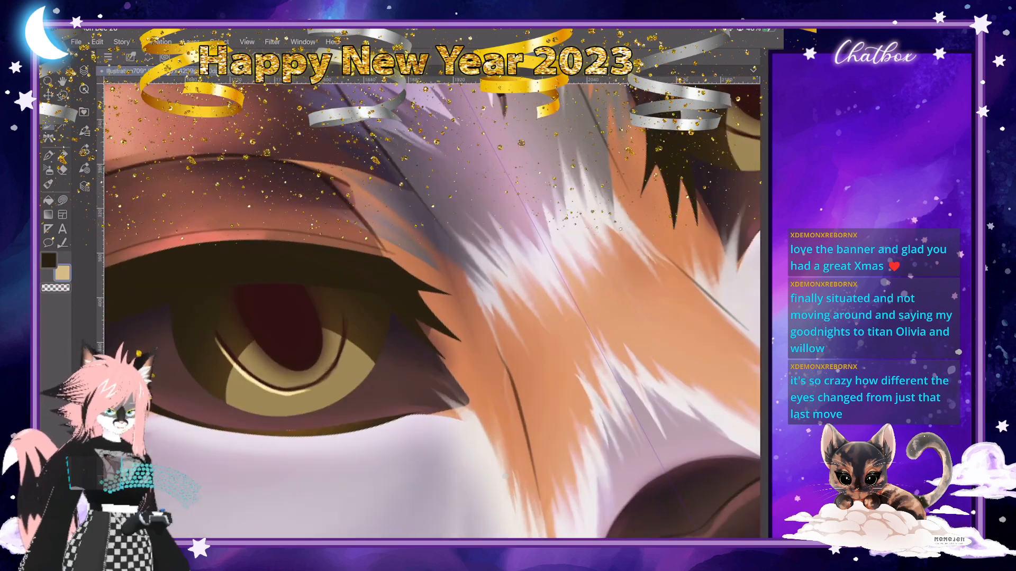
pyautogui.moveTo(351, 307); pyautogui.dragTo(342, 360)
pyautogui.moveTo(344, 357); pyautogui.dragTo(334, 373)
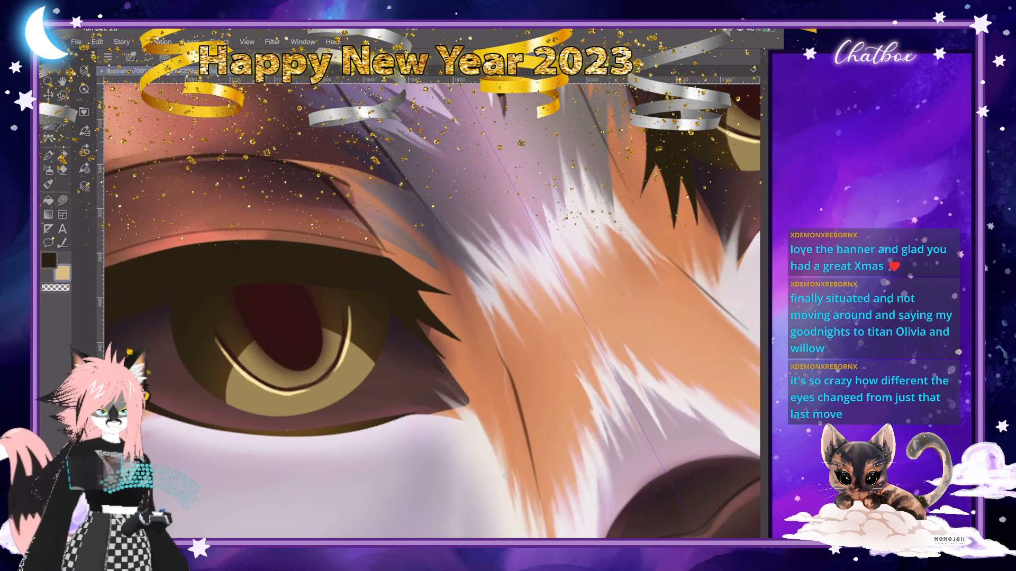
# Thicken and brighten the lower part of the pale highlight curves in both irises.
pyautogui.scroll(-3, 432, 310)
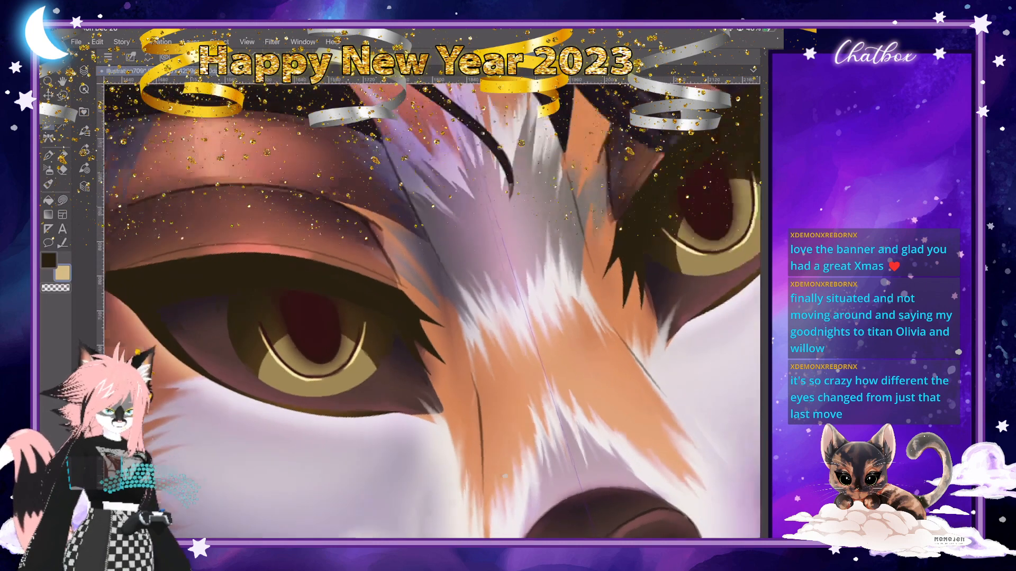
pyautogui.scroll(4, 432, 310)
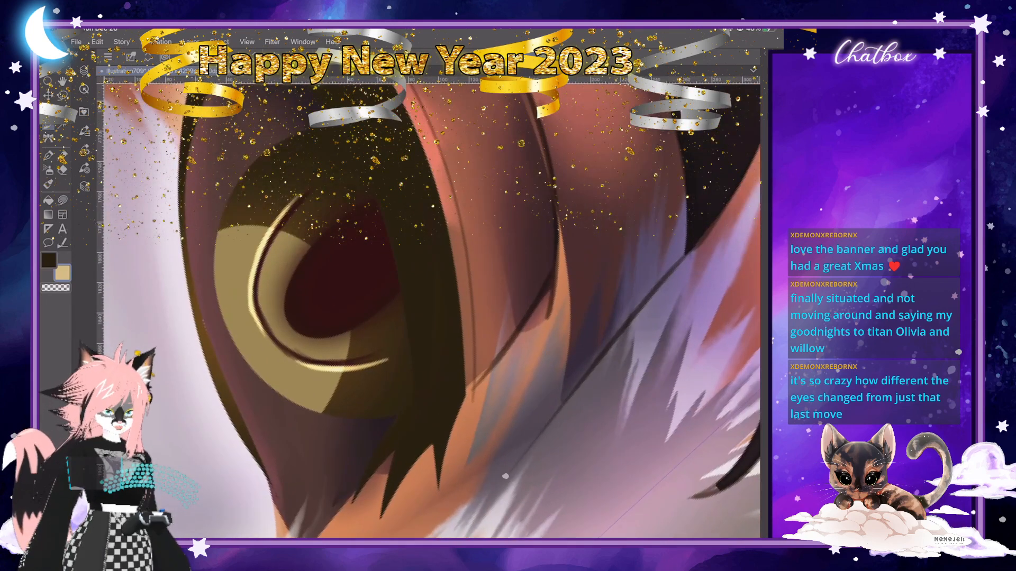
pyautogui.moveTo(253, 290)
pyautogui.mouseDown()
pyautogui.moveTo(258, 329)
pyautogui.moveTo(302, 365)
pyautogui.mouseUp()
pyautogui.moveTo(248, 290)
pyautogui.mouseDown()
pyautogui.moveTo(277, 350)
pyautogui.moveTo(297, 365)
pyautogui.moveTo(322, 360)
pyautogui.mouseUp()
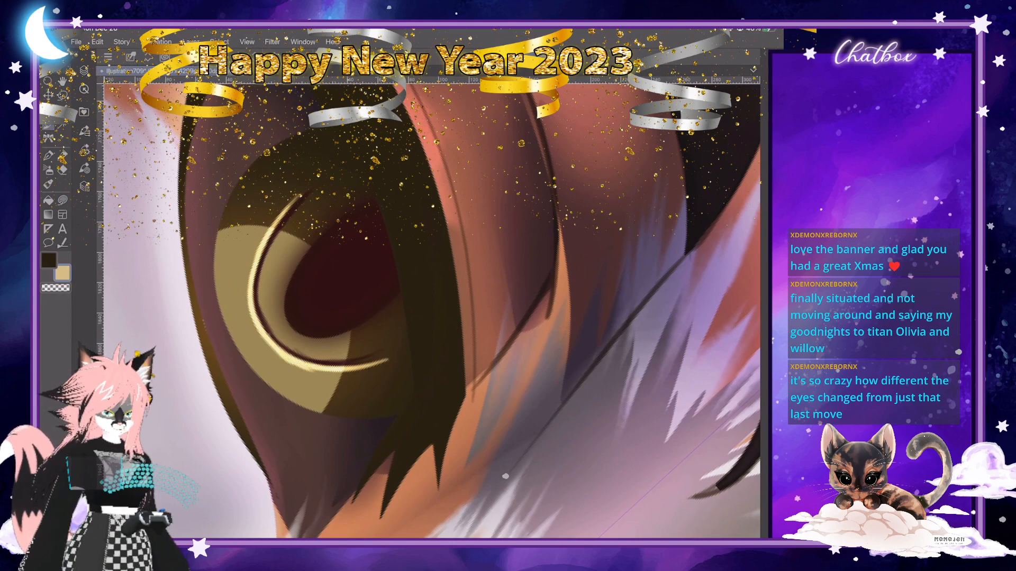
# Examine the iris highlights on both eyes up close and against the whole portrait.
pyautogui.scroll(-10, 505, 476)
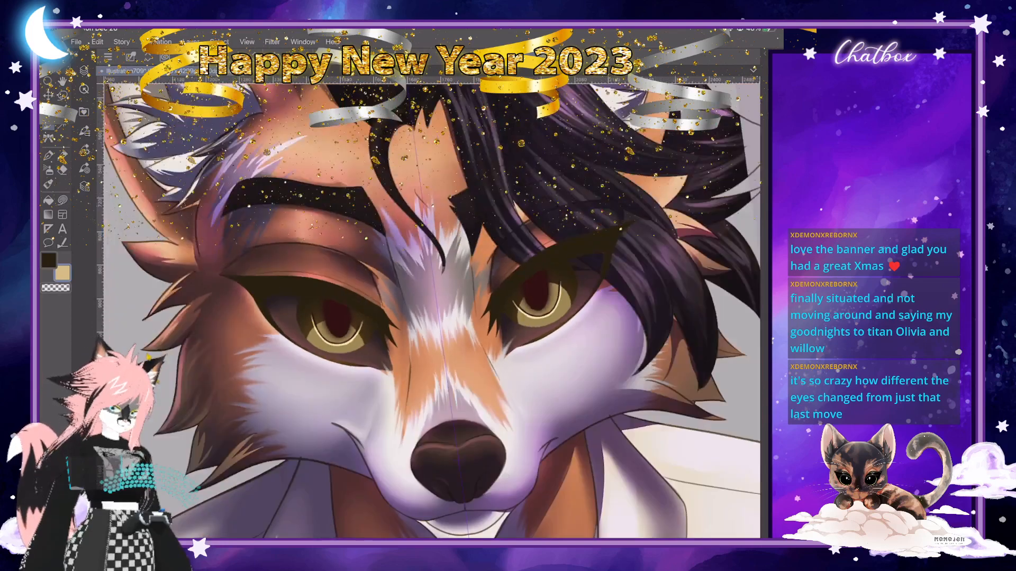
pyautogui.scroll(8, 506, 476)
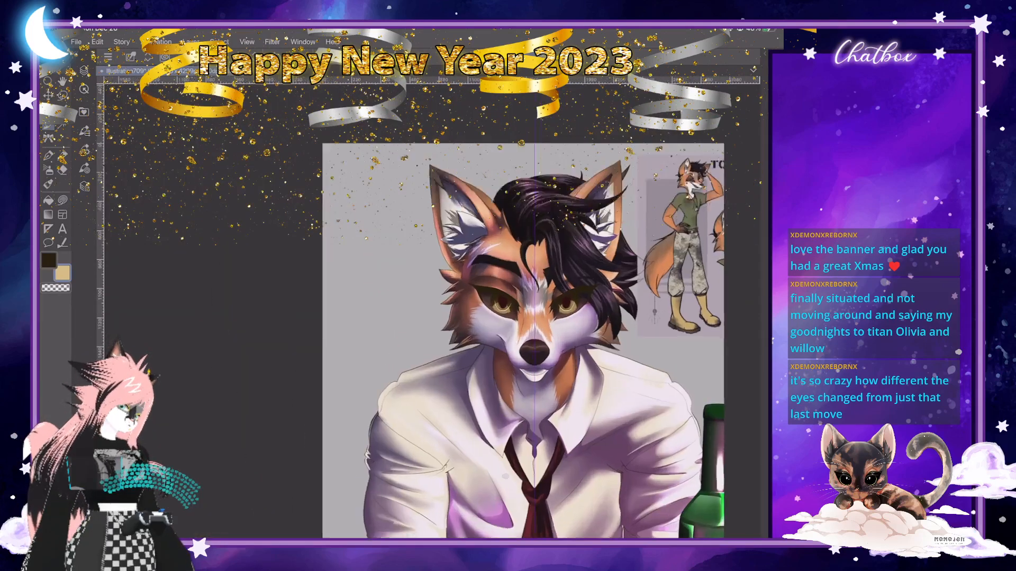
pyautogui.scroll(5, 505, 476)
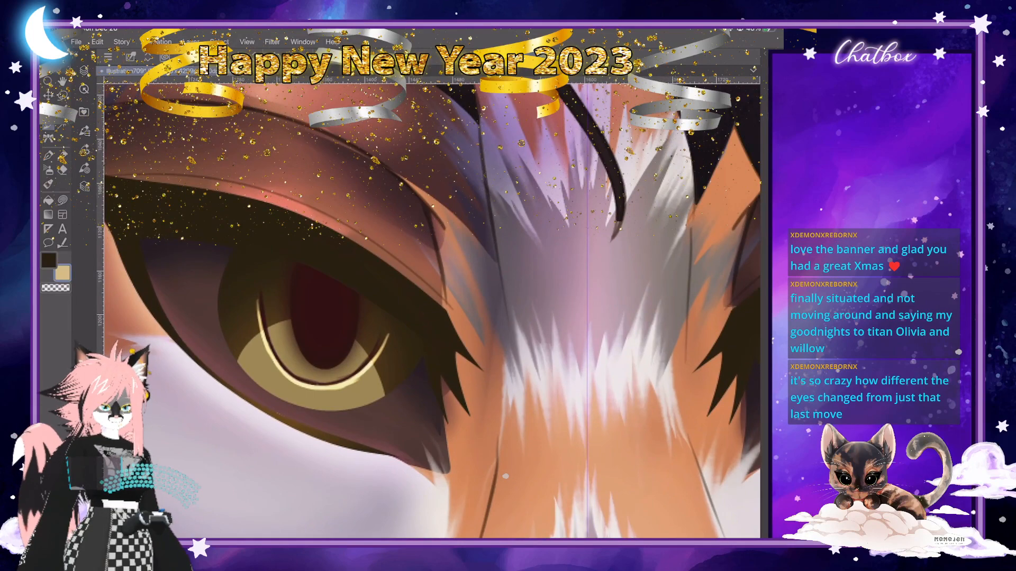
pyautogui.scroll(-5, 505, 476)
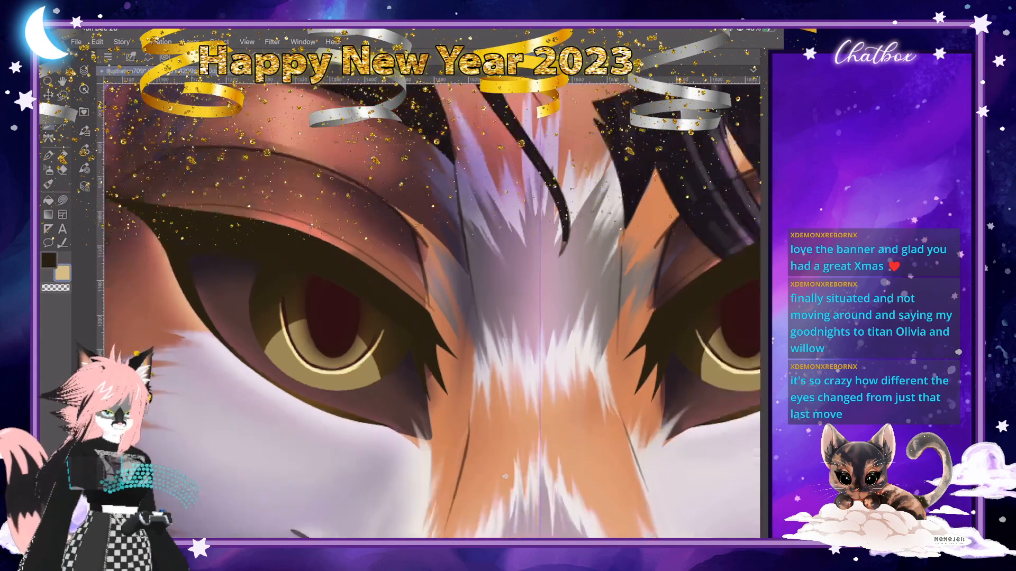
pyautogui.scroll(5, 505, 477)
pyautogui.scroll(4, 505, 476)
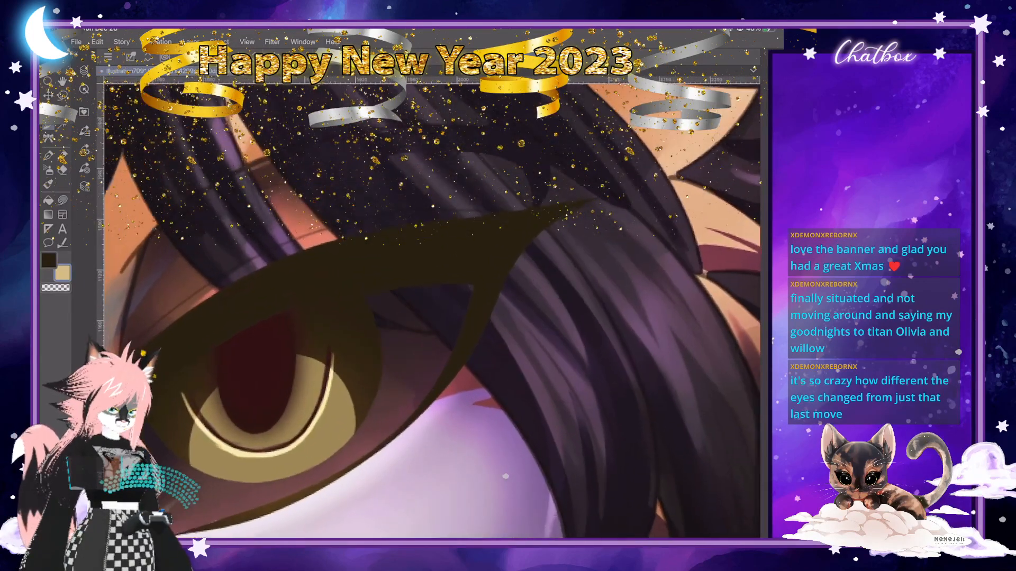
pyautogui.scroll(-4, 506, 476)
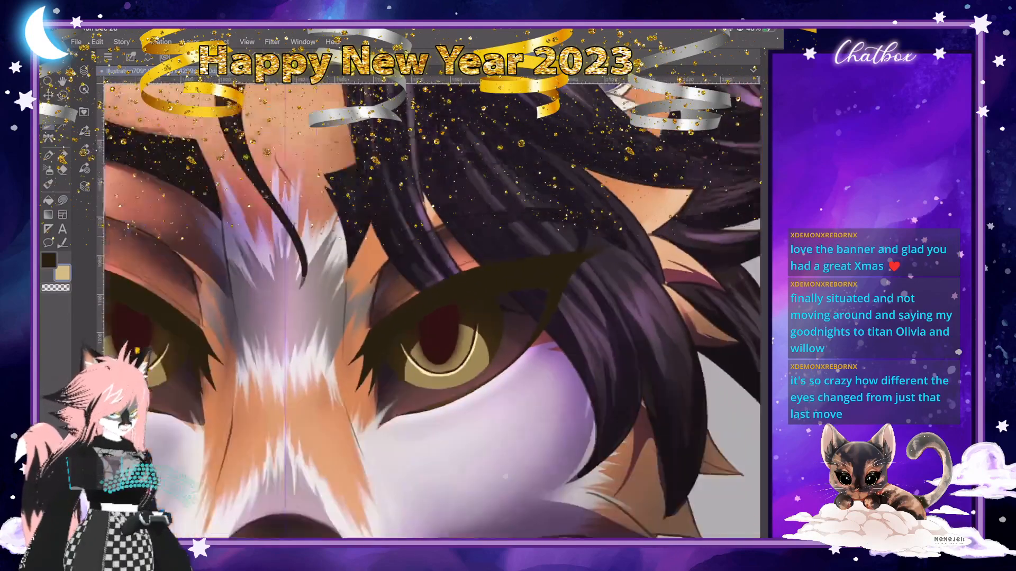
pyautogui.scroll(3, 505, 477)
pyautogui.scroll(4, 506, 476)
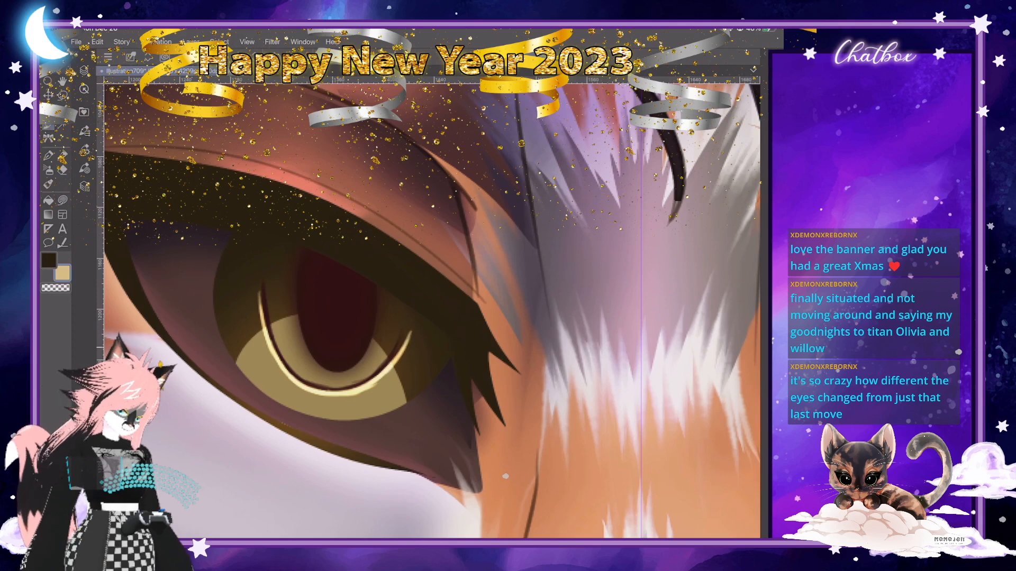
# Switch to a smaller airbrush, paint a soft pale glow over the highlight curves and undo the last strokes.
pyautogui.click(49, 169)
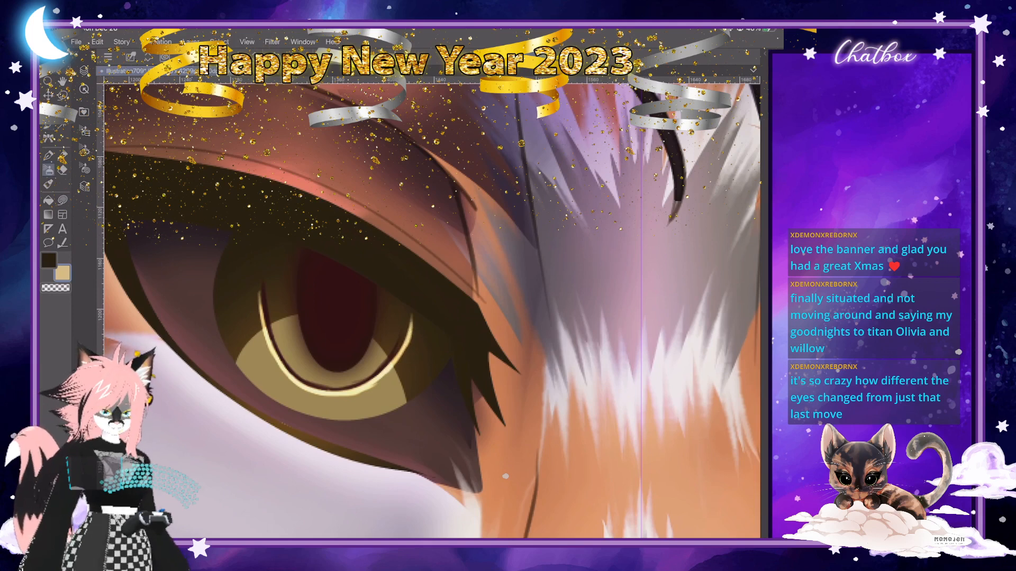
pyautogui.click(84, 150)
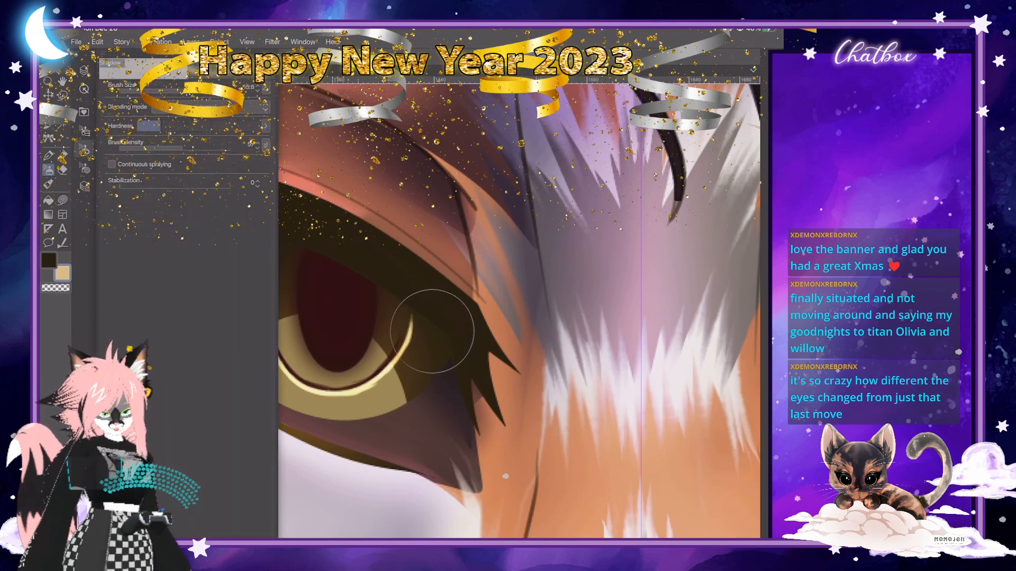
pyautogui.moveTo(159, 91); pyautogui.dragTo(139, 92)
pyautogui.click(84, 149)
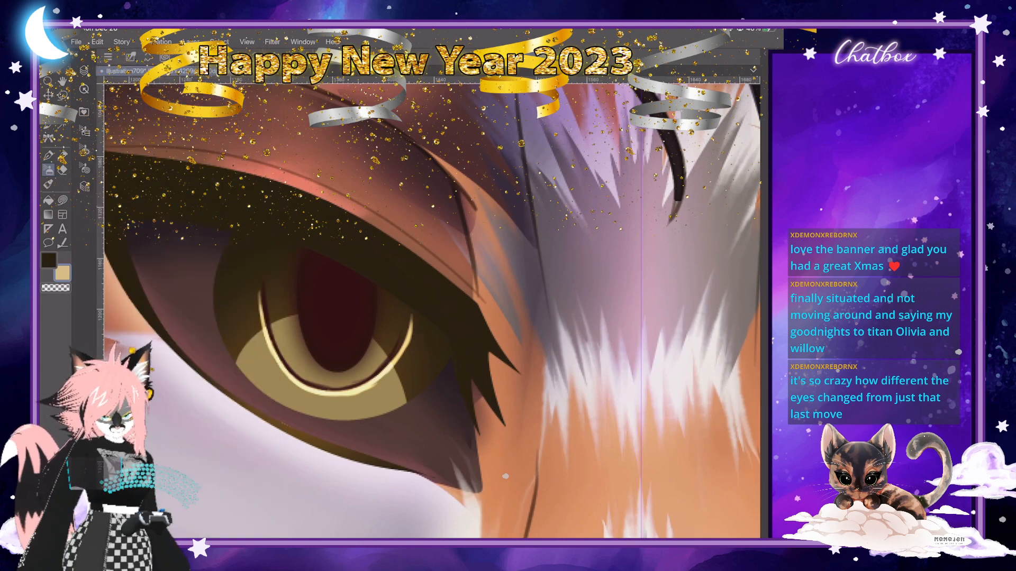
pyautogui.moveTo(410, 321)
pyautogui.mouseDown()
pyautogui.moveTo(393, 361)
pyautogui.moveTo(328, 391)
pyautogui.mouseUp()
pyautogui.moveTo(258, 262)
pyautogui.mouseDown()
pyautogui.moveTo(262, 313)
pyautogui.moveTo(285, 373)
pyautogui.moveTo(338, 398)
pyautogui.mouseUp()
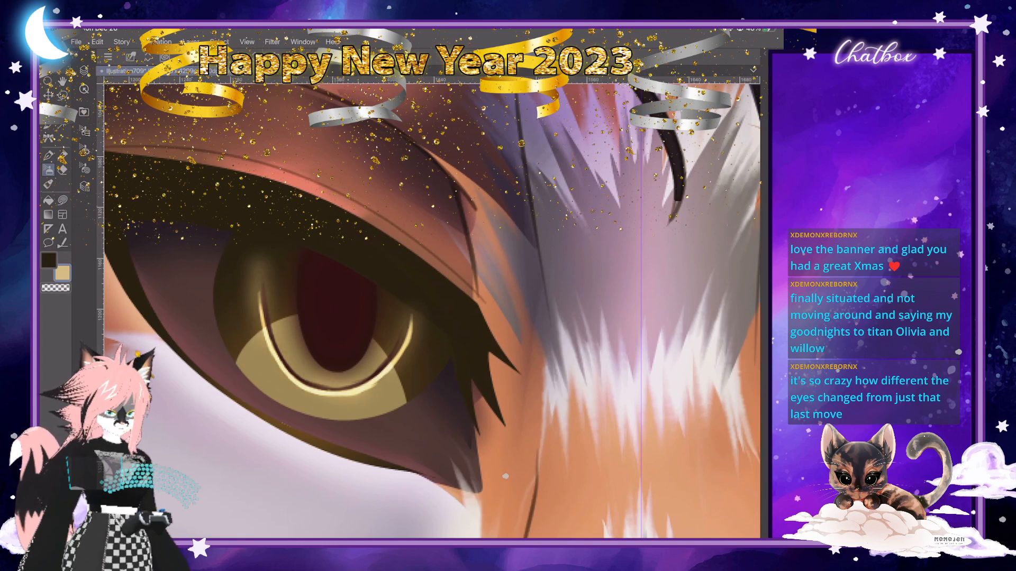
pyautogui.hotkey('ctrl', 'z')
pyautogui.hotkey('ctrl', 'z')
# Lower the airbrush's density and build up a subtler glow along the highlight curves in both irises.
pyautogui.click(84, 149)
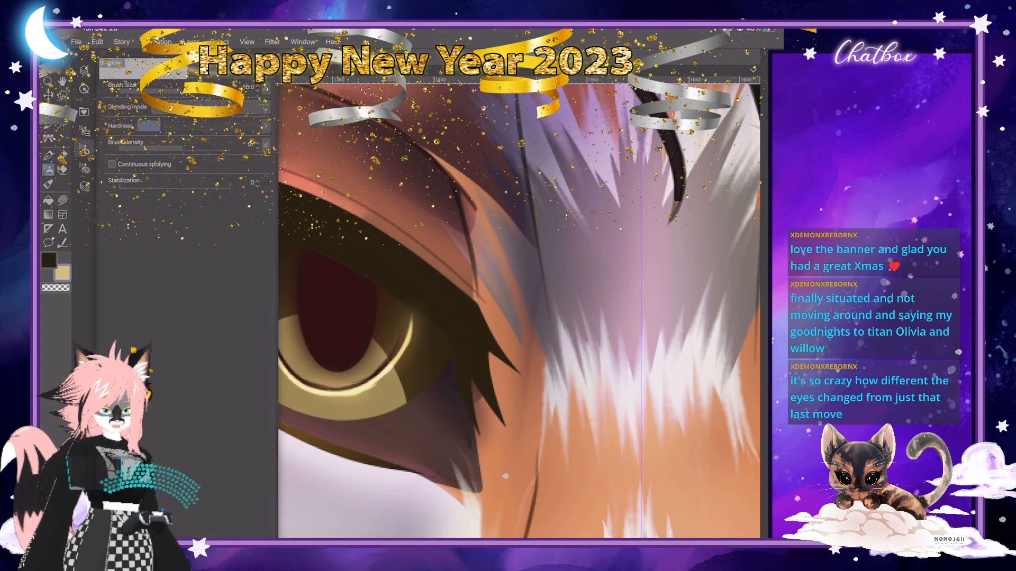
pyautogui.moveTo(182, 148); pyautogui.dragTo(163, 148)
pyautogui.moveTo(153, 146); pyautogui.dragTo(147, 146)
pyautogui.click(84, 149)
pyautogui.moveTo(260, 287); pyautogui.dragTo(278, 355)
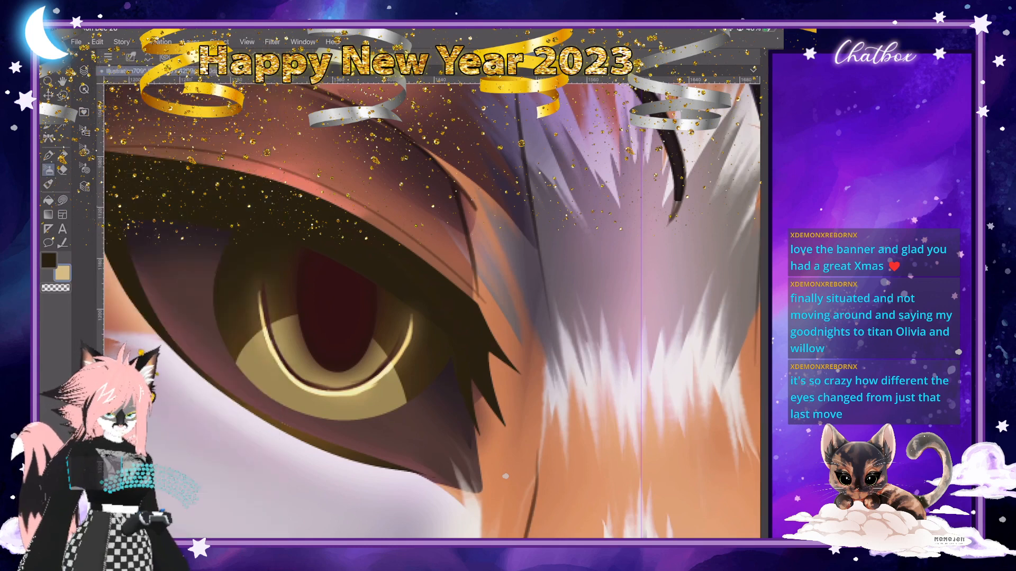
pyautogui.moveTo(310, 390)
pyautogui.mouseDown()
pyautogui.moveTo(359, 390)
pyautogui.moveTo(391, 371)
pyautogui.moveTo(411, 309)
pyautogui.mouseUp()
pyautogui.moveTo(294, 379)
pyautogui.mouseDown()
pyautogui.moveTo(265, 338)
pyautogui.moveTo(260, 301)
pyautogui.mouseUp()
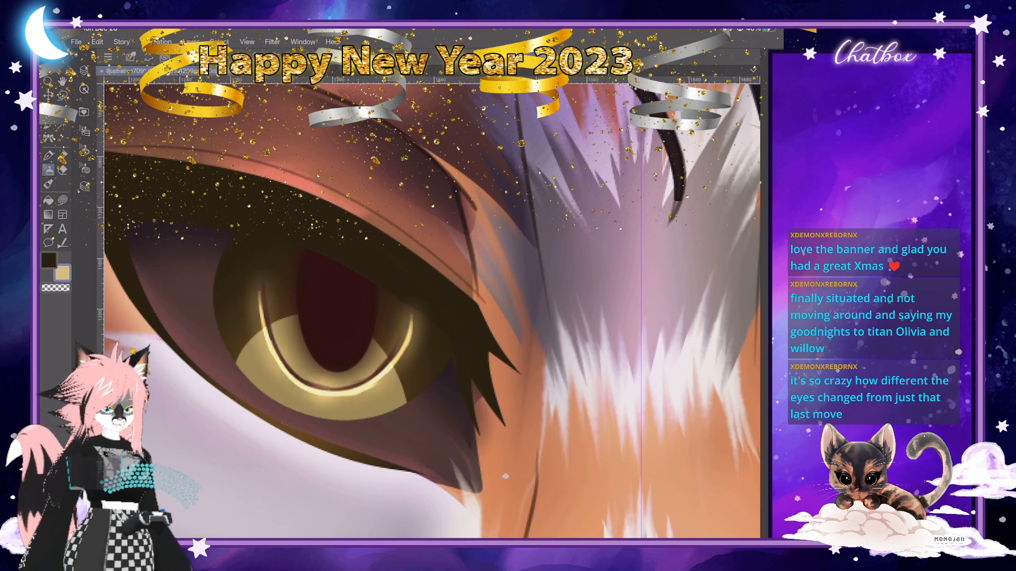
# Shrink the airbrush and paint small curved highlights and sparkle dots across both irises and beside the pupils.
pyautogui.scroll(-2, 411, 339)
pyautogui.scroll(2, 411, 339)
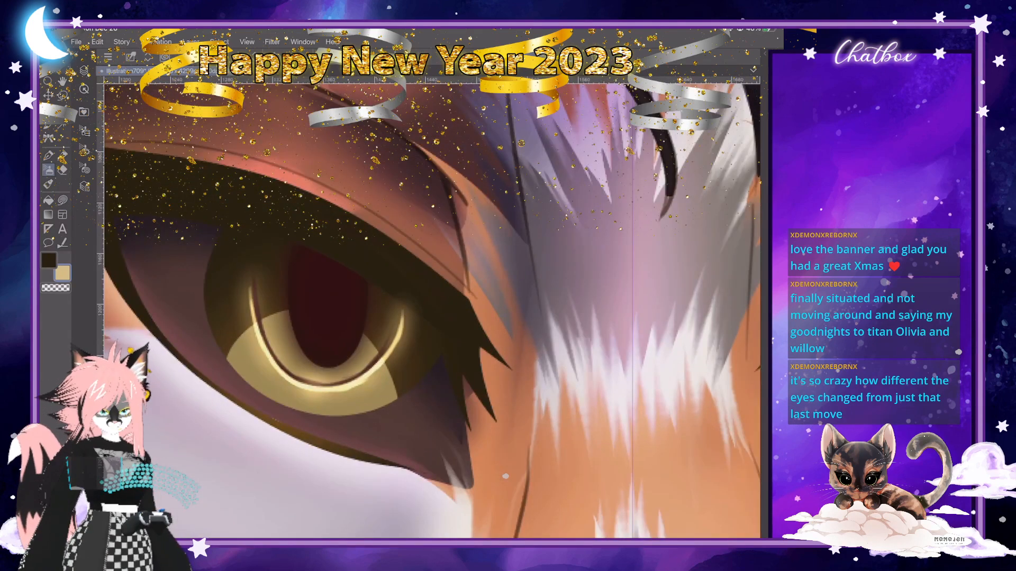
pyautogui.press('alt')
pyautogui.click(48, 170)
pyautogui.click(85, 150)
pyautogui.moveTo(179, 89); pyautogui.dragTo(168, 89)
pyautogui.click(84, 149)
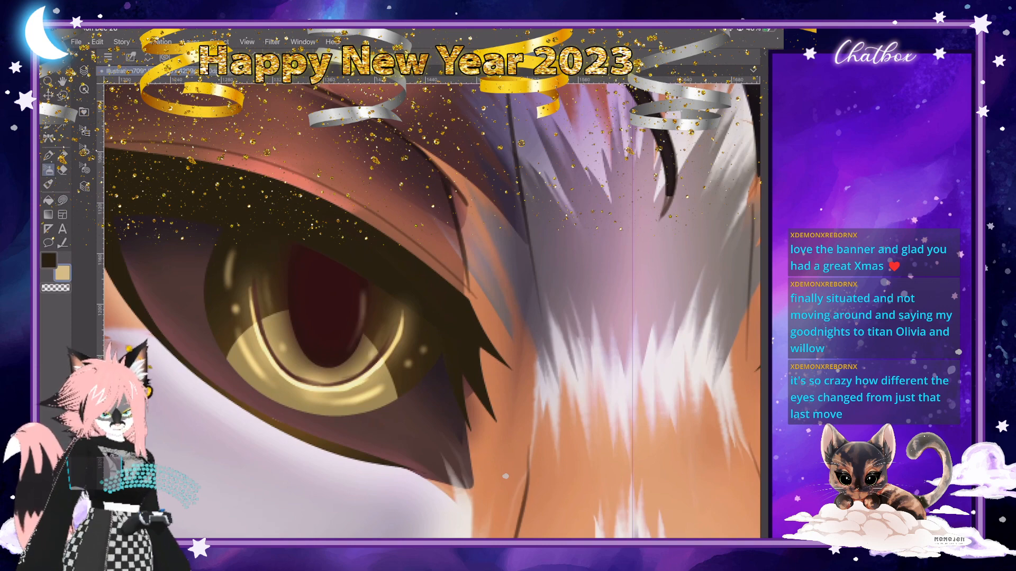
pyautogui.scroll(-5, 279, 311)
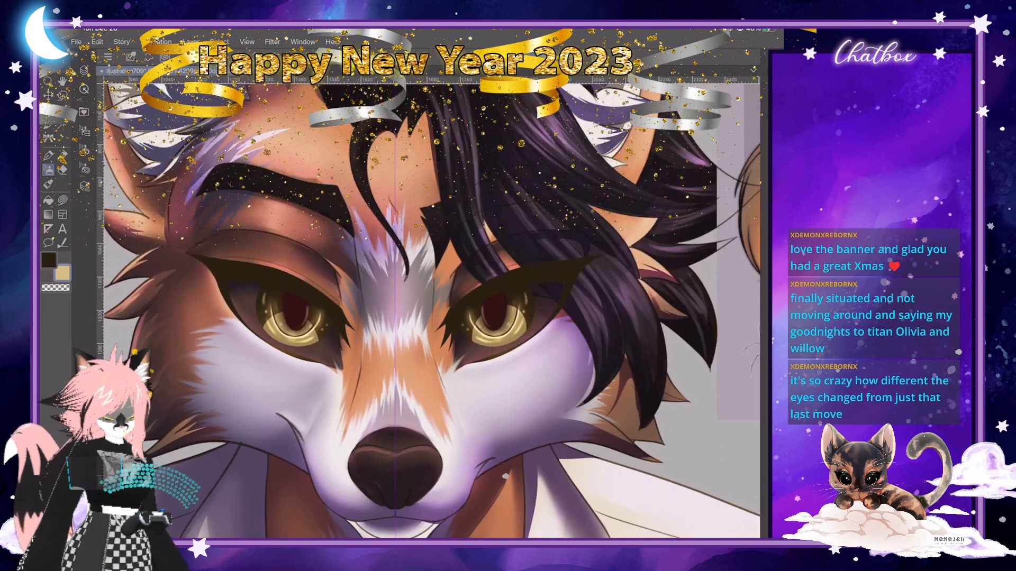
pyautogui.scroll(3, 405, 280)
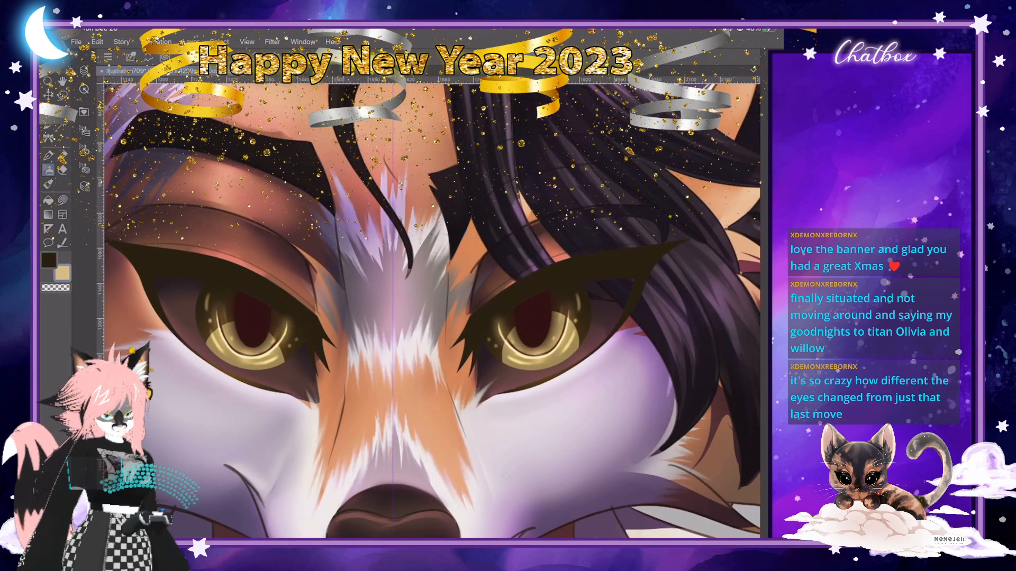
pyautogui.scroll(6, 243, 324)
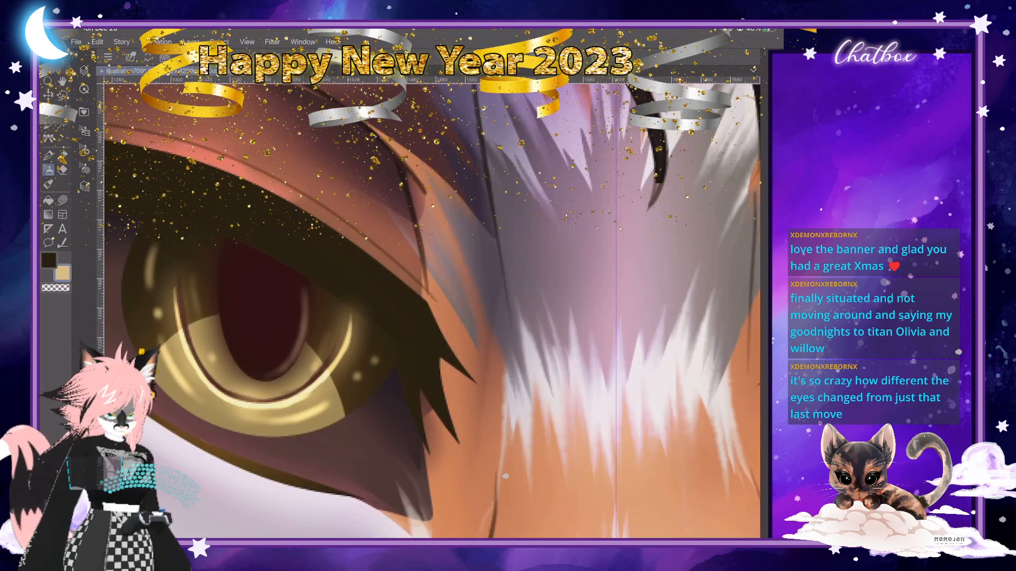
# Sample the dark brown of the lashes as the main drawing colour and make the Normal layer directly below the Add (Glow) layer active.
pyautogui.scroll(-5, 290, 331)
pyautogui.scroll(4, 612, 317)
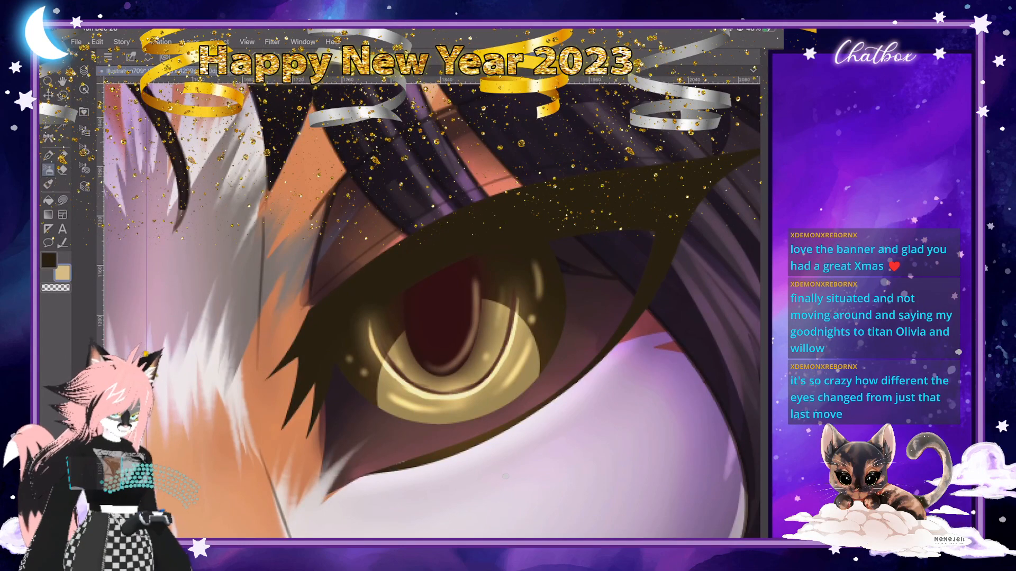
pyautogui.scroll(-5, 429, 308)
pyautogui.scroll(5, 516, 318)
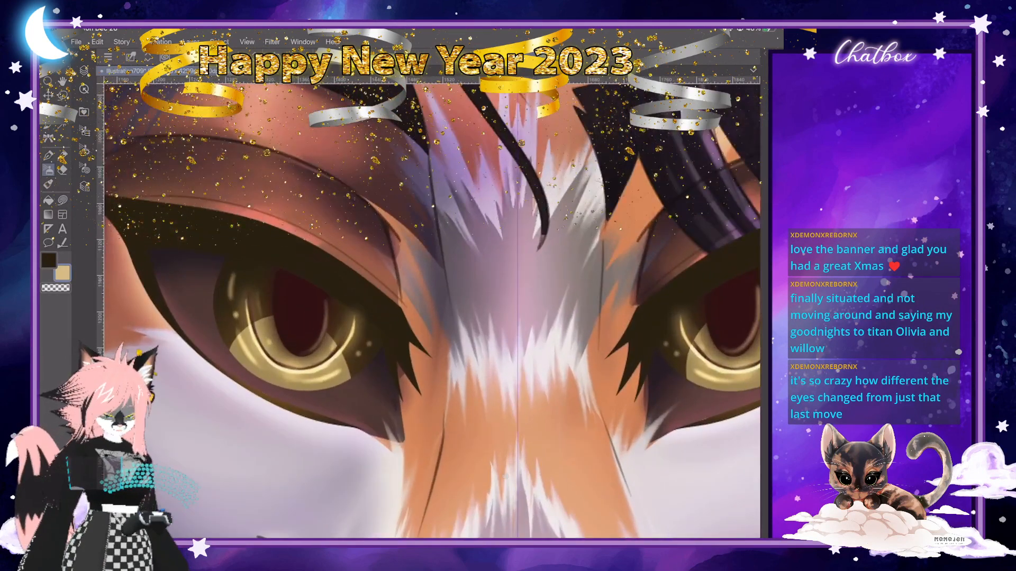
pyautogui.press('alt')
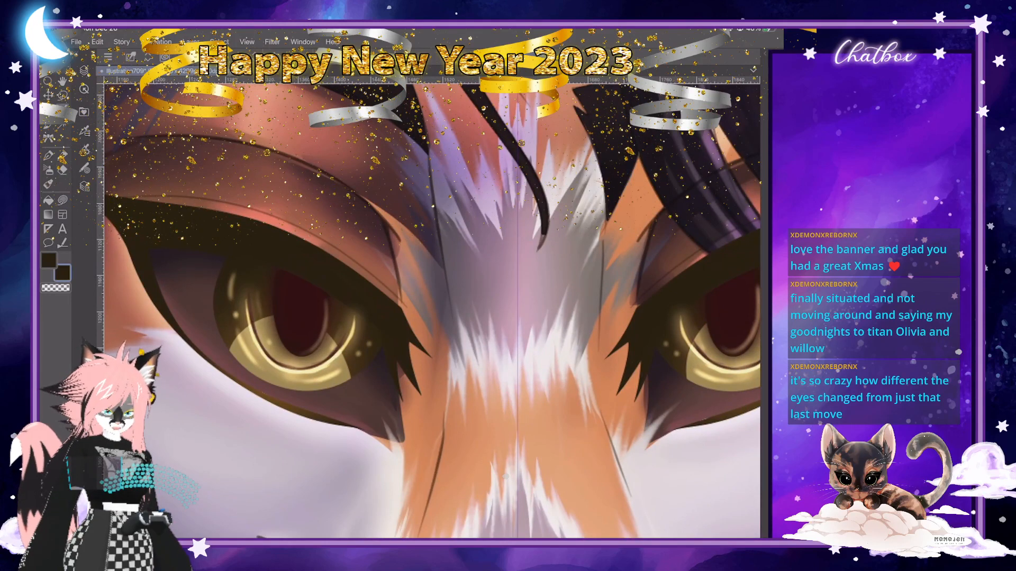
pyautogui.scroll(5, 302, 317)
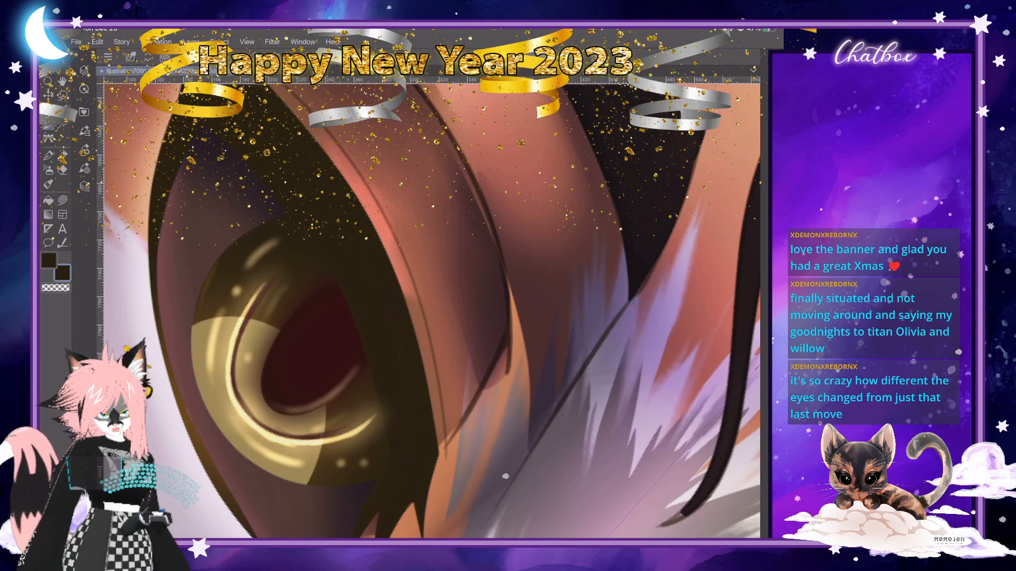
pyautogui.press('x')
pyautogui.click(83, 70)
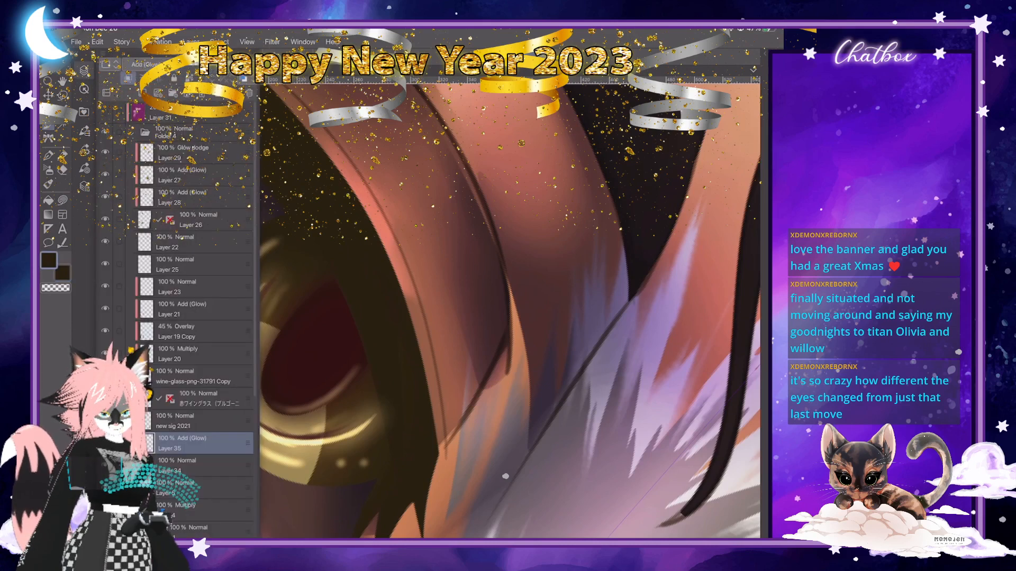
pyautogui.click(196, 465)
pyautogui.click(84, 70)
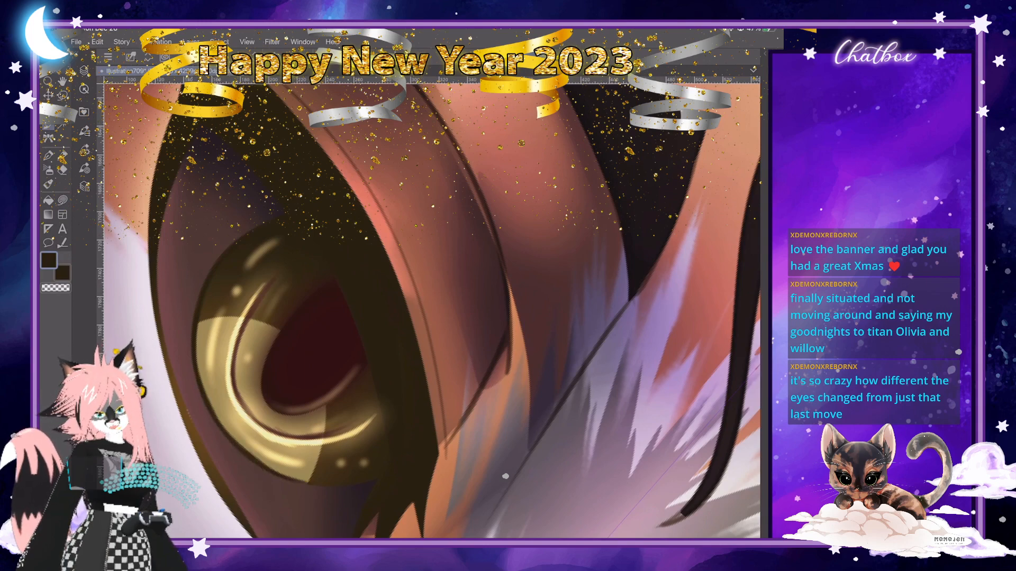
# Outline the lower and outer rims of both irises in dark brown, comparing the two eyes across the face.
pyautogui.scroll(-3, 432, 310)
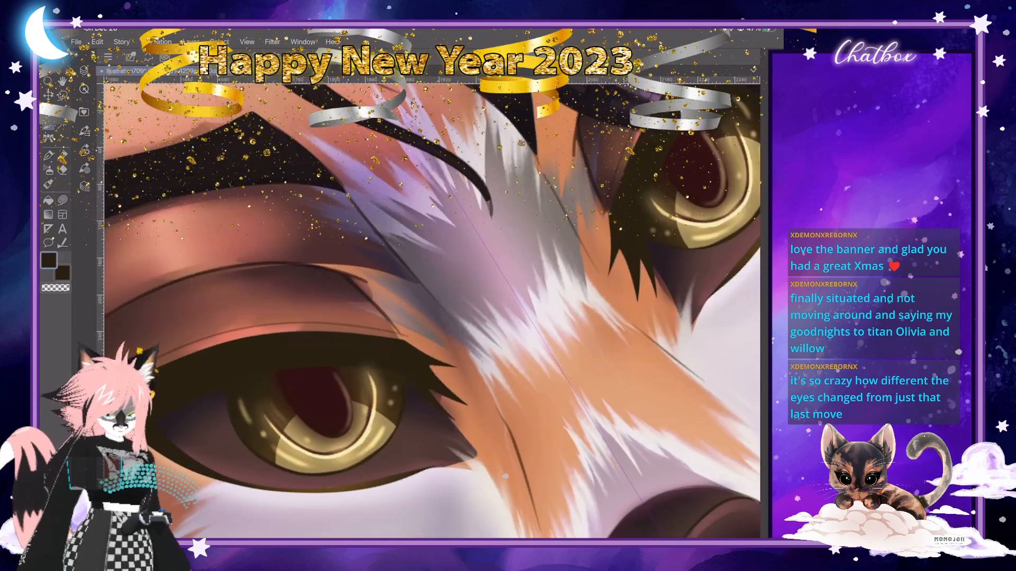
pyautogui.scroll(3, 432, 310)
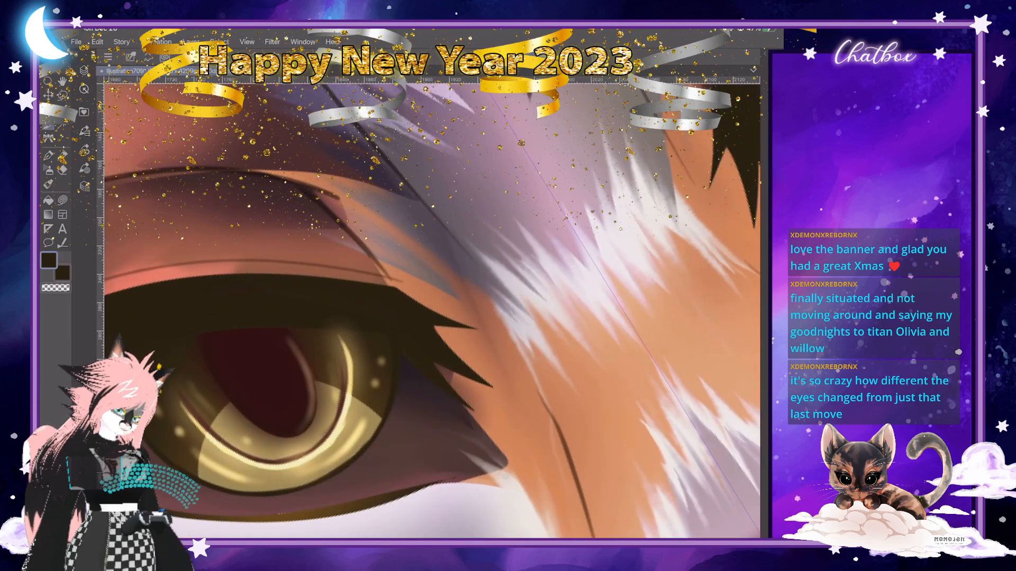
pyautogui.scroll(1, 431, 310)
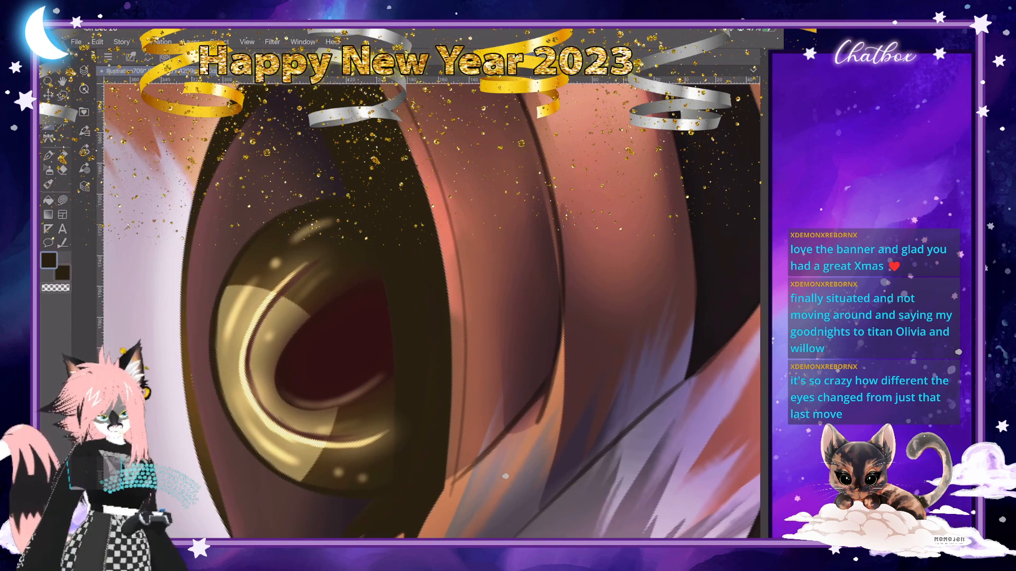
pyautogui.scroll(-6, 432, 311)
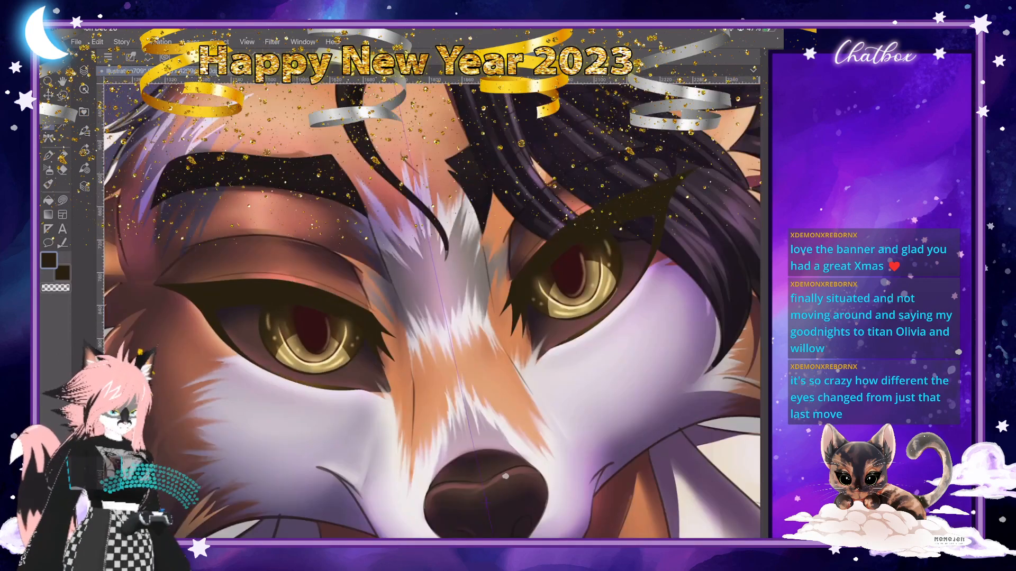
pyautogui.scroll(6, 353, 277)
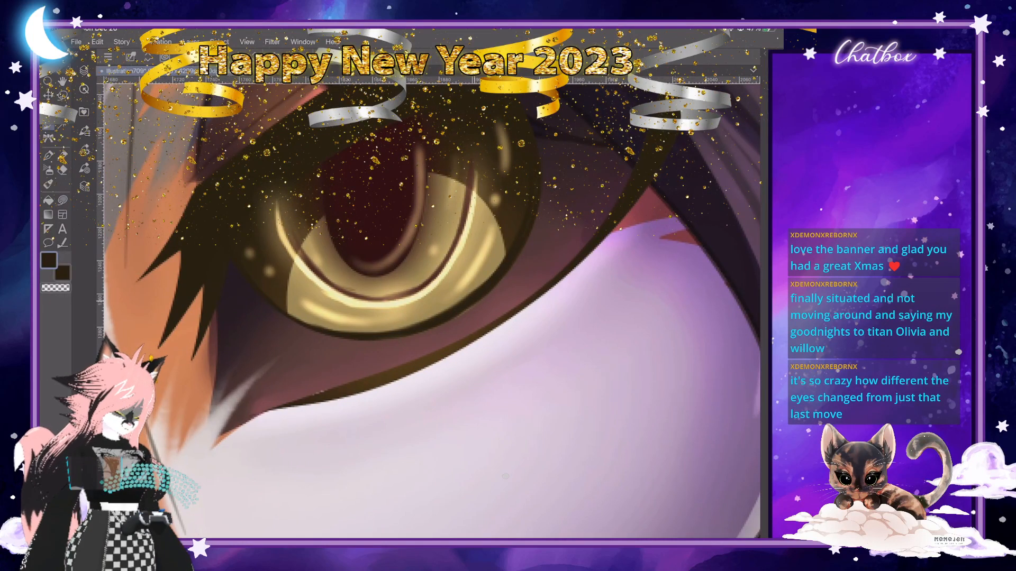
pyautogui.scroll(-6, 506, 476)
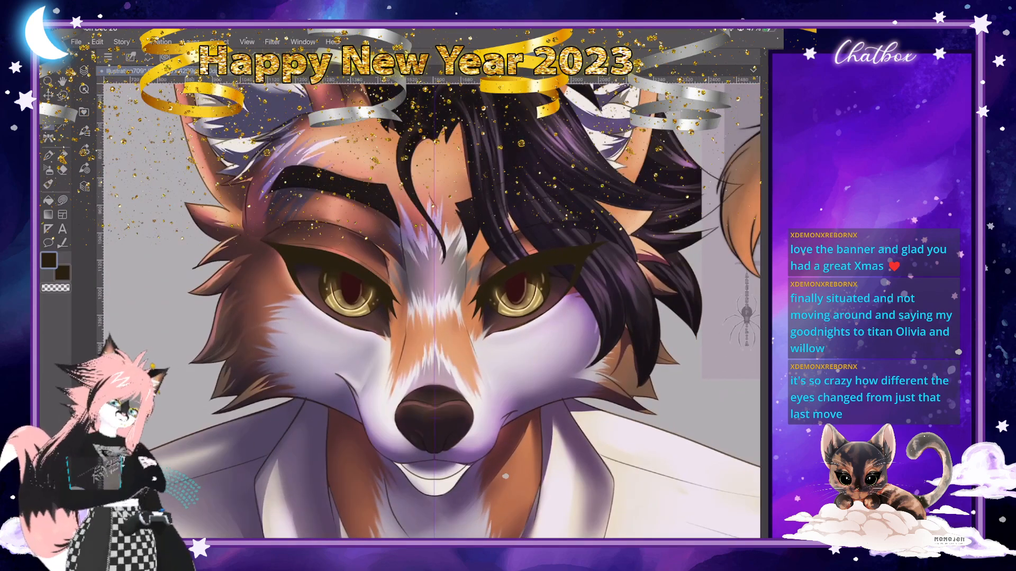
pyautogui.scroll(5, 505, 476)
pyautogui.hscroll(-2, 505, 477)
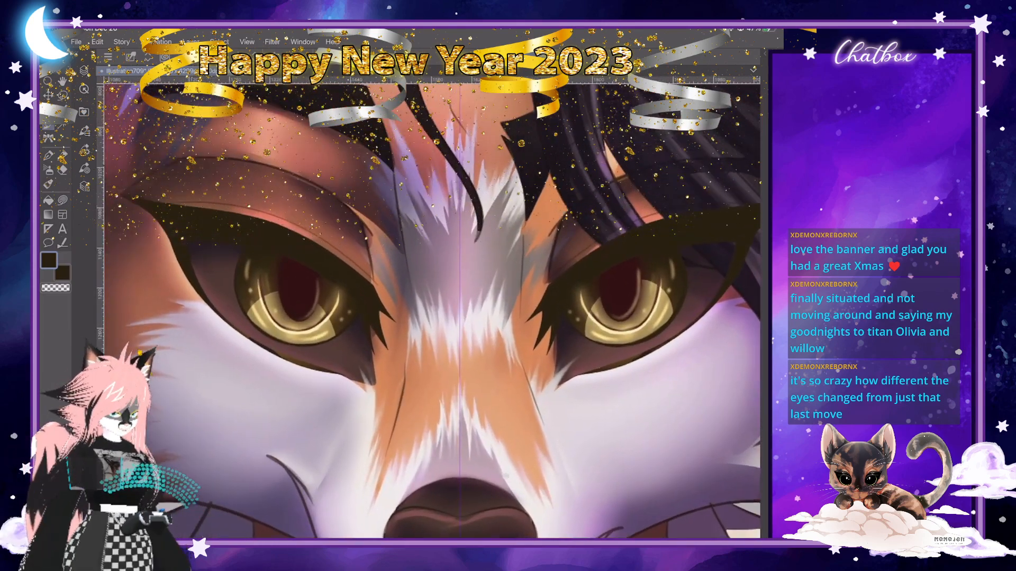
# Choose a muted blue as the drawing colour and make the Add (Glow) layer above the outline layer active.
pyautogui.scroll(1, 224, 275)
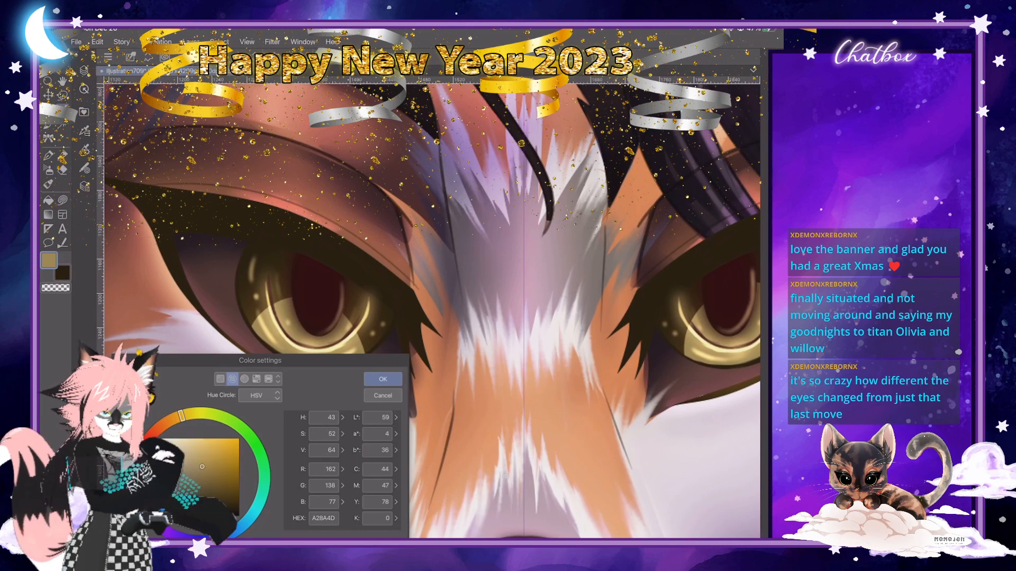
pyautogui.moveTo(182, 532); pyautogui.dragTo(217, 535)
pyautogui.click(382, 379)
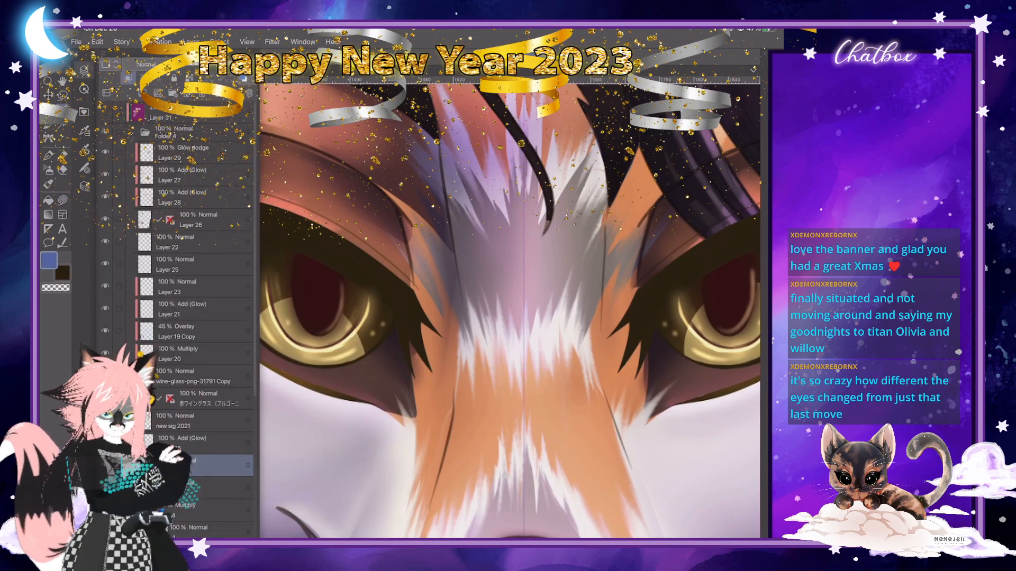
pyautogui.click(201, 443)
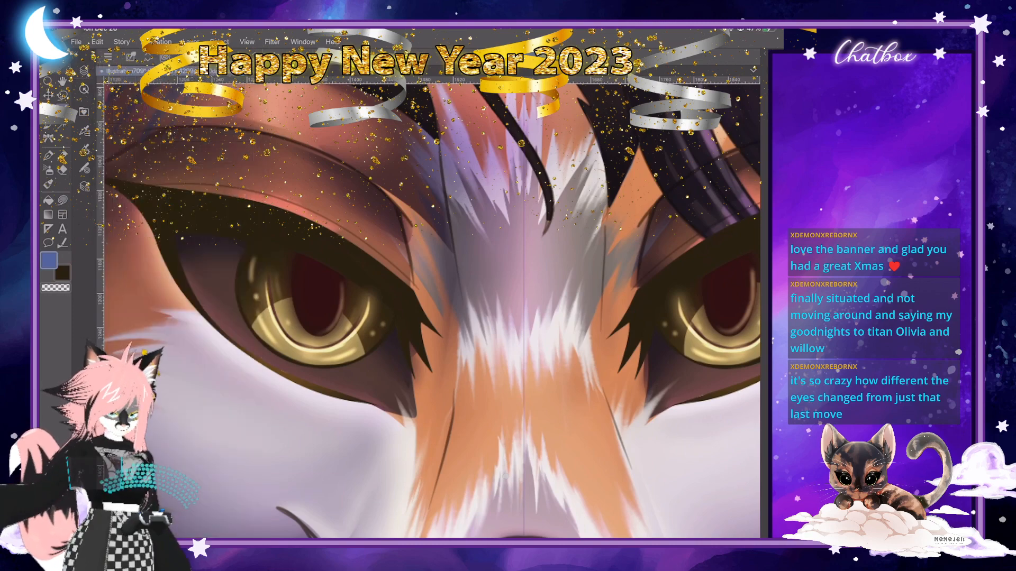
# Reduce the brush size and paint thin blue rim lights along the outer and lower edges of both irises.
pyautogui.scroll(3, 320, 296)
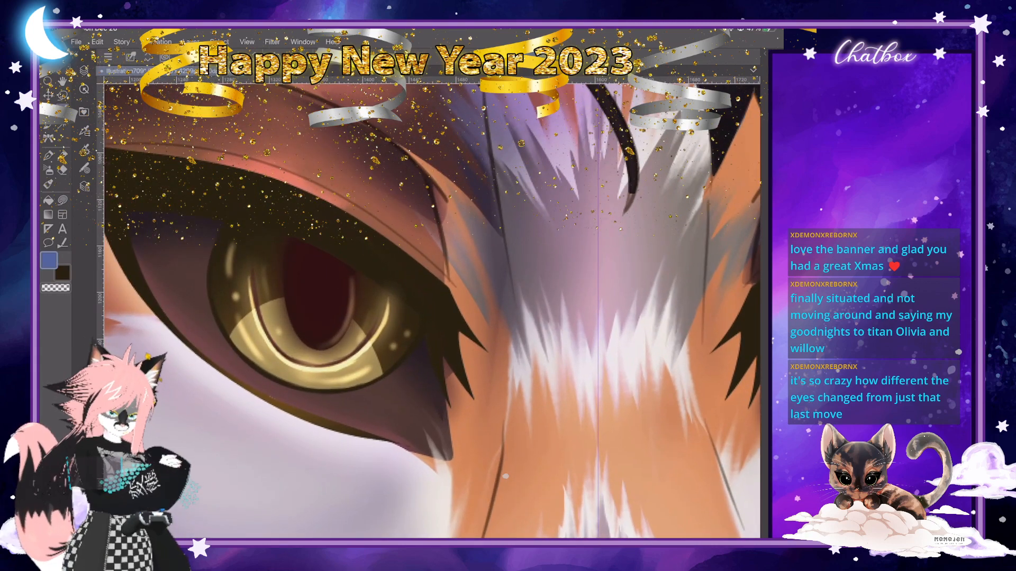
pyautogui.scroll(4, 296, 323)
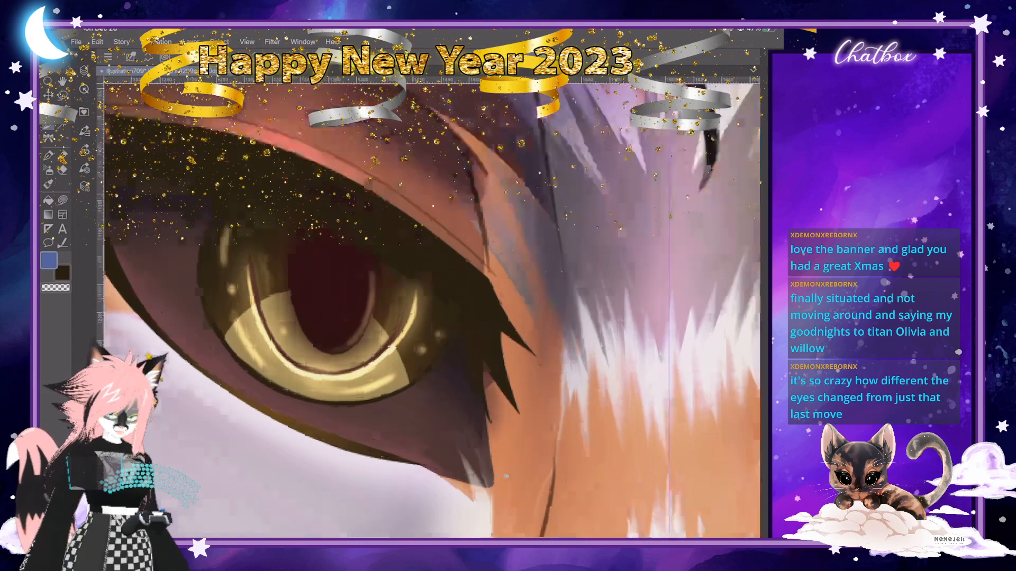
pyautogui.click(84, 149)
pyautogui.moveTo(165, 87); pyautogui.dragTo(157, 88)
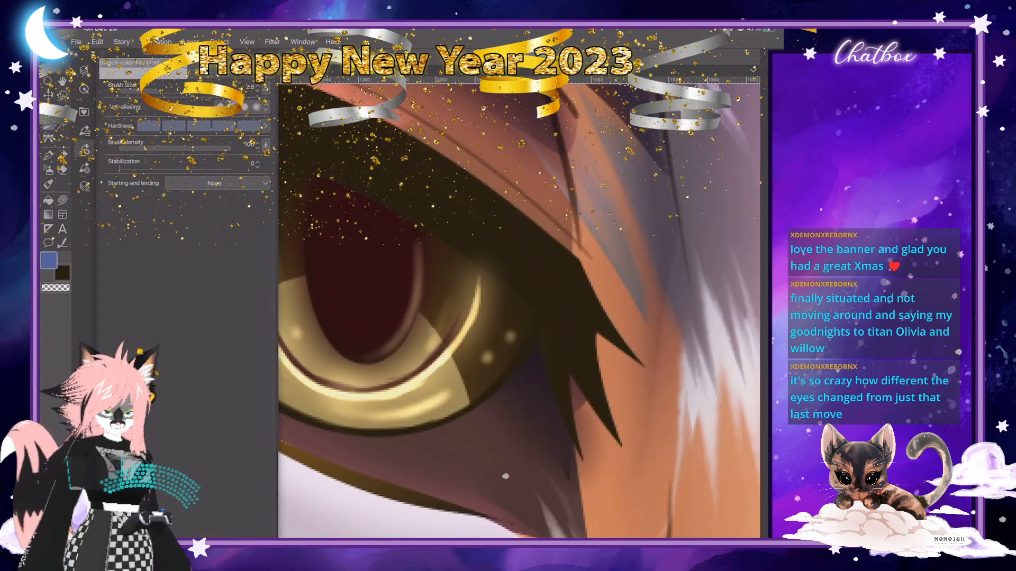
pyautogui.scroll(3, 432, 331)
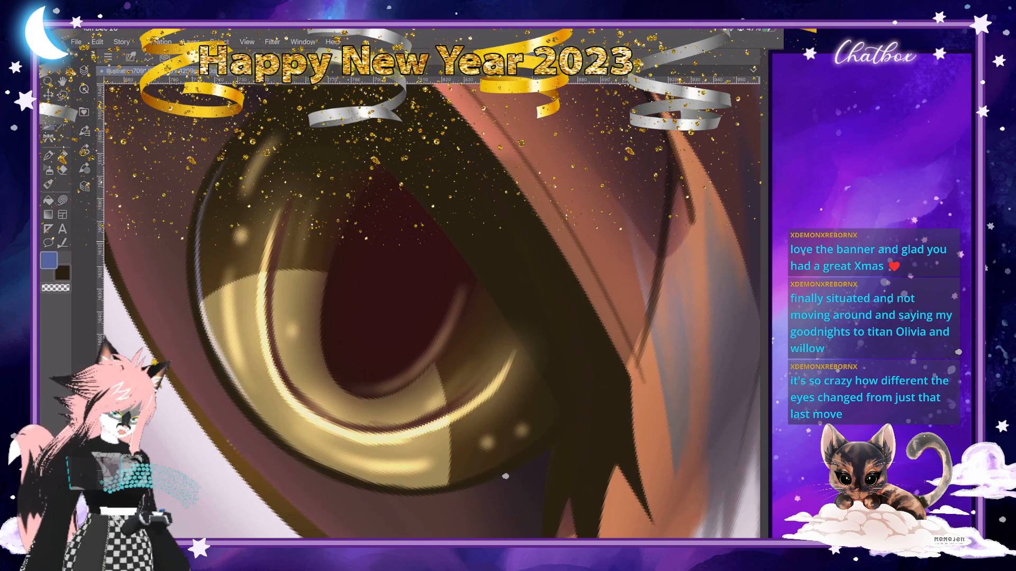
pyautogui.moveTo(208, 199); pyautogui.dragTo(199, 276)
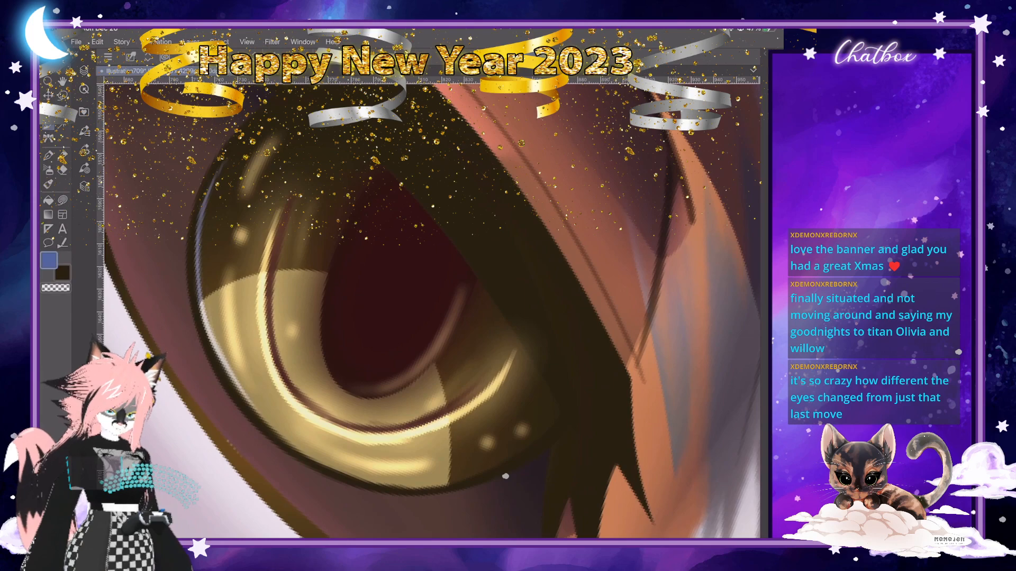
pyautogui.scroll(-6, 505, 476)
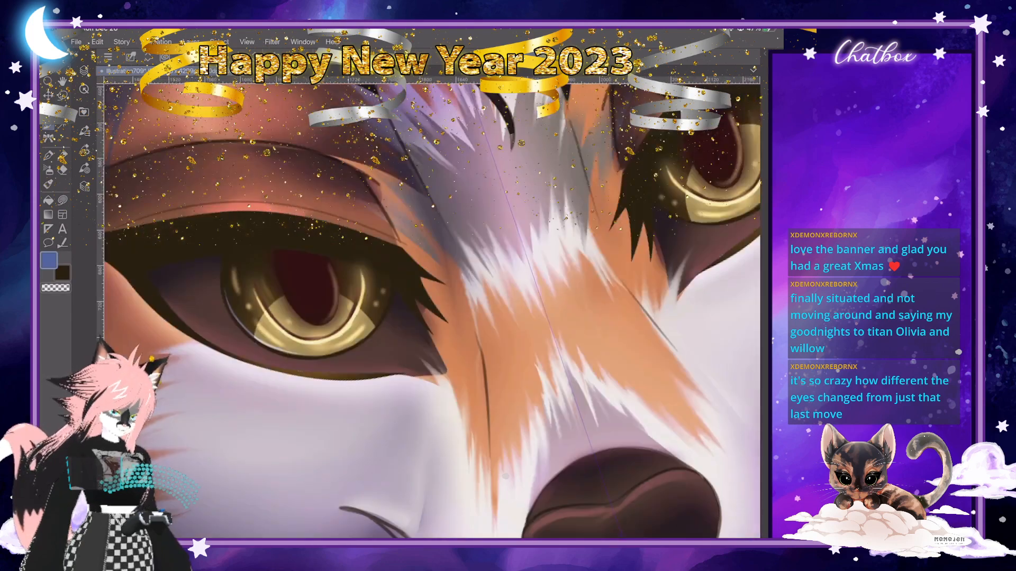
pyautogui.scroll(1, 505, 476)
pyautogui.scroll(5, 506, 476)
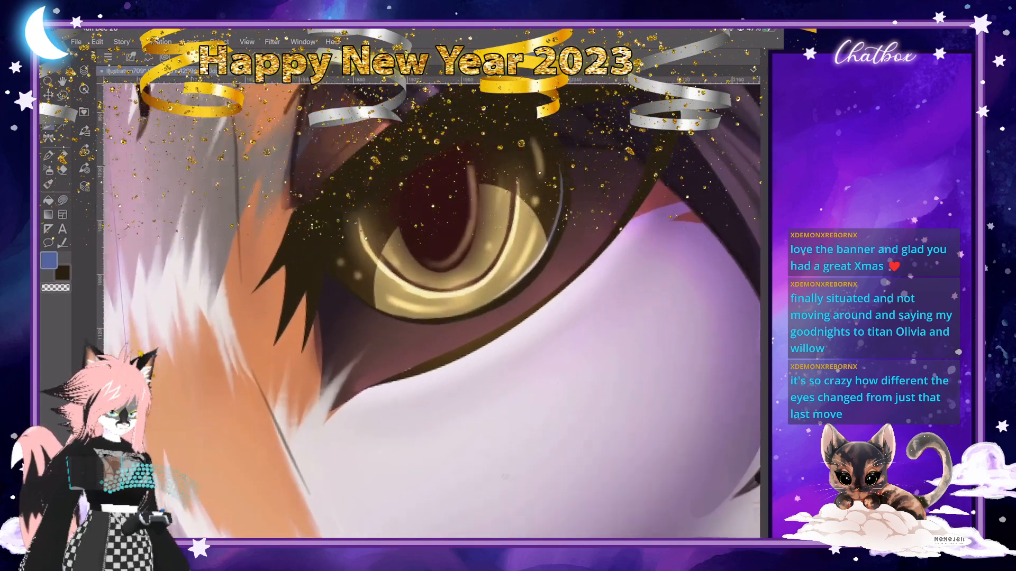
pyautogui.press('^')
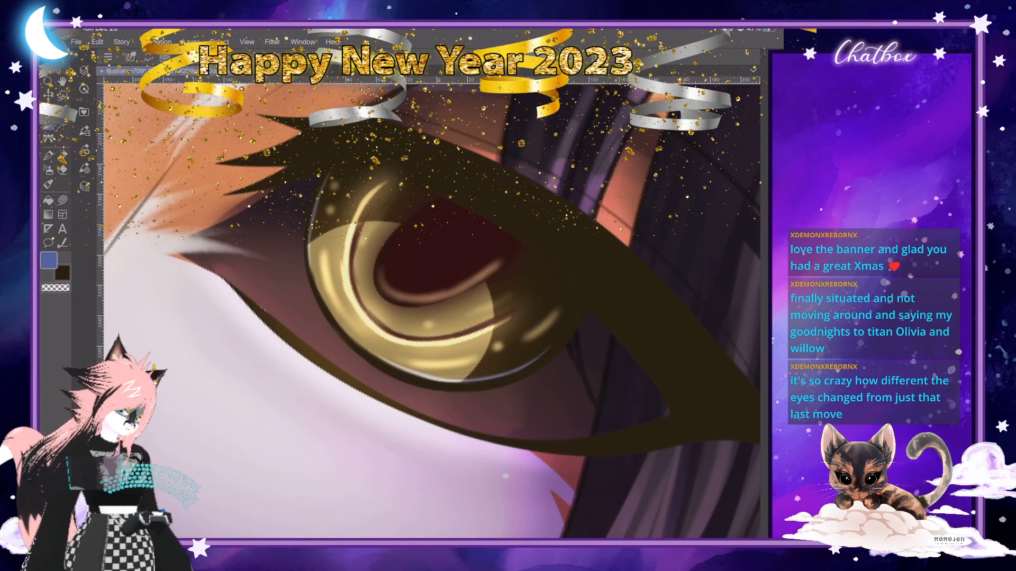
pyautogui.scroll(-4, 505, 476)
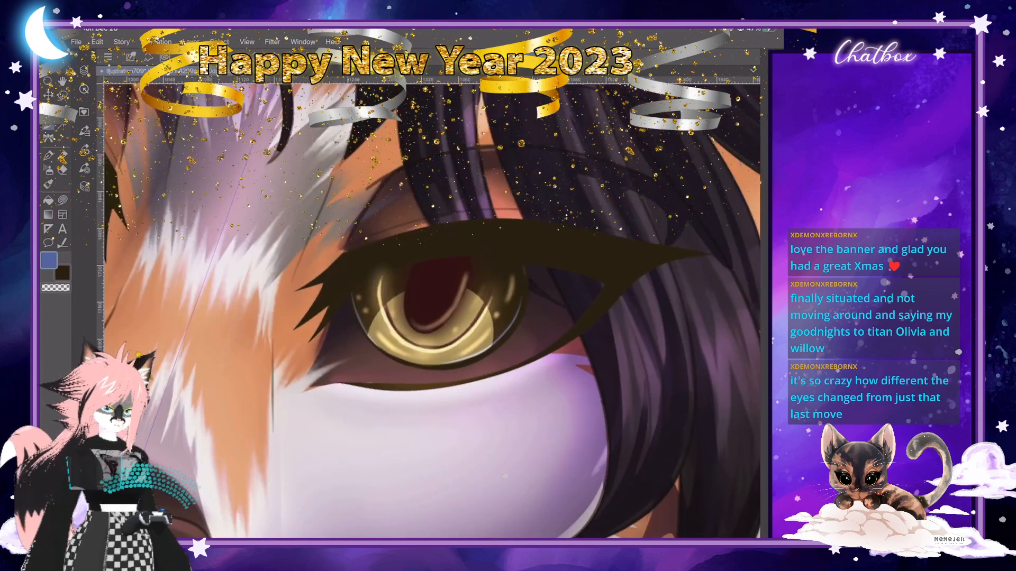
# Switch to a pale yellow and draw a thin highlight line along the upper lash edge where it crosses each iris.
pyautogui.press('i')
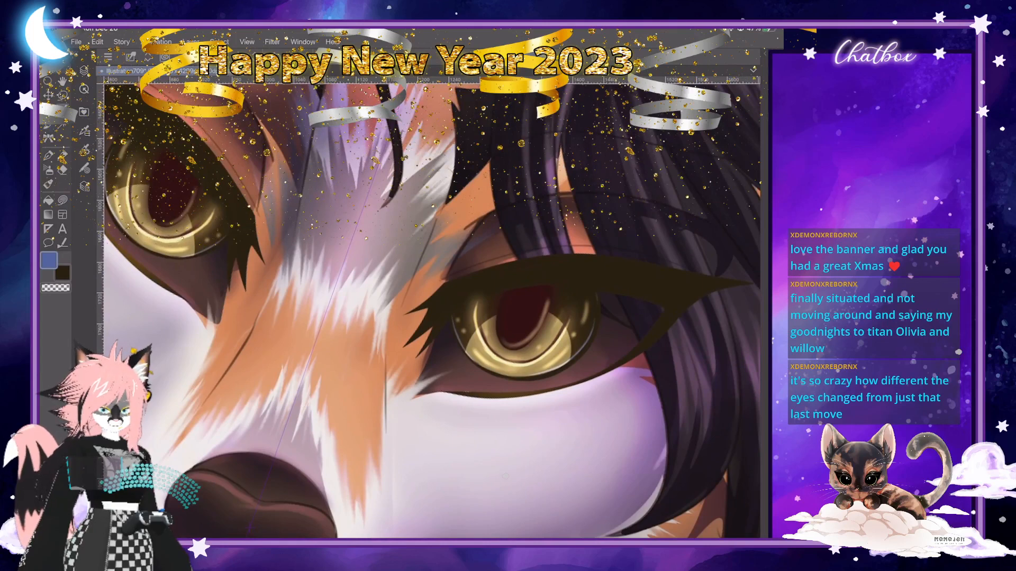
pyautogui.scroll(4, 505, 476)
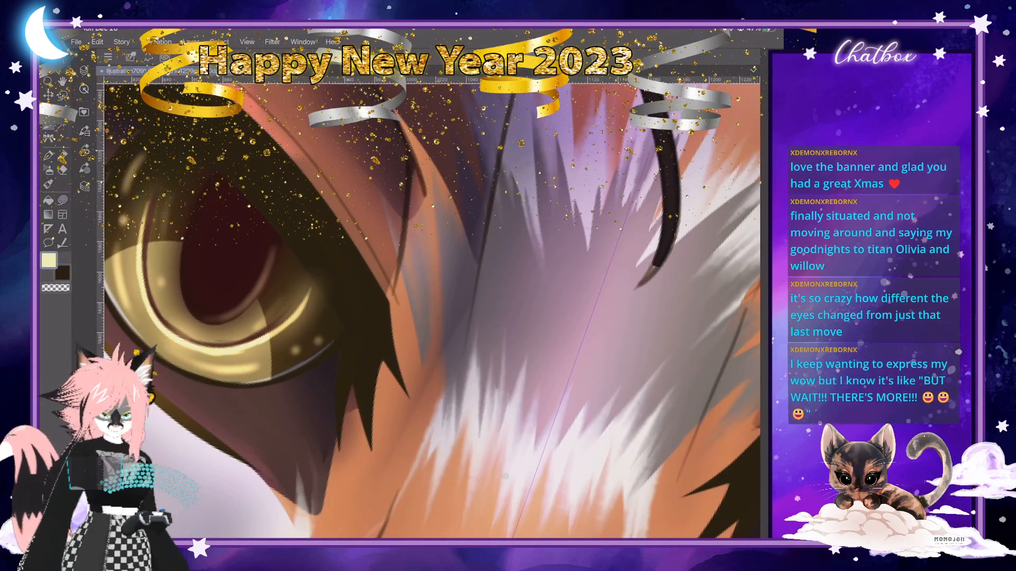
pyautogui.scroll(2, 505, 476)
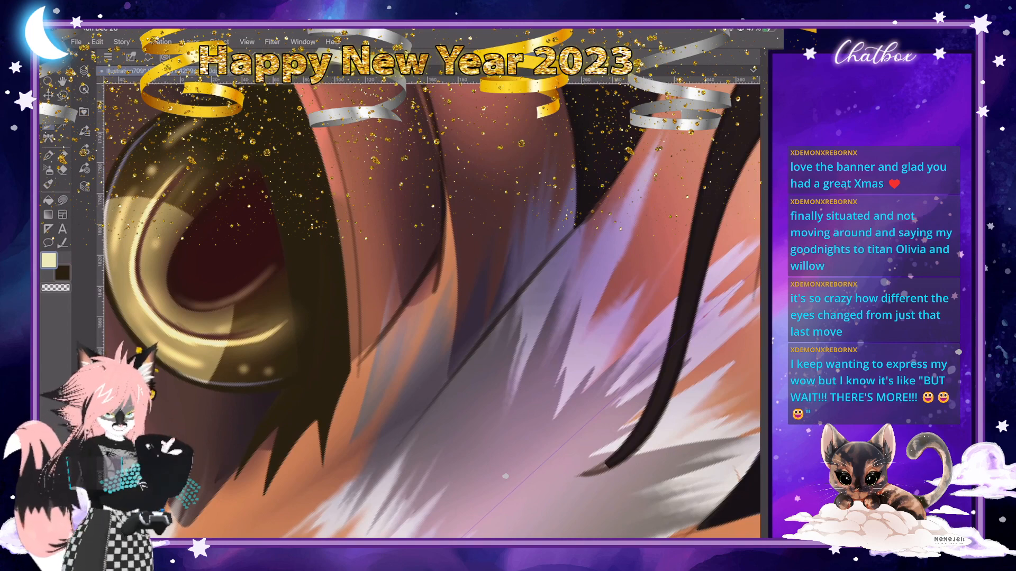
pyautogui.scroll(-1, 432, 310)
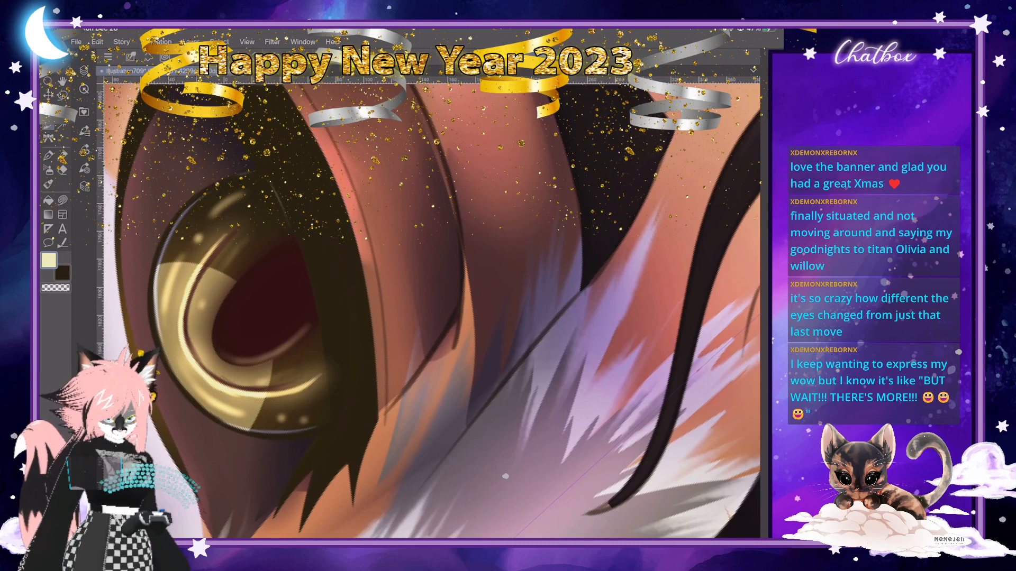
pyautogui.moveTo(272, 188); pyautogui.dragTo(318, 310)
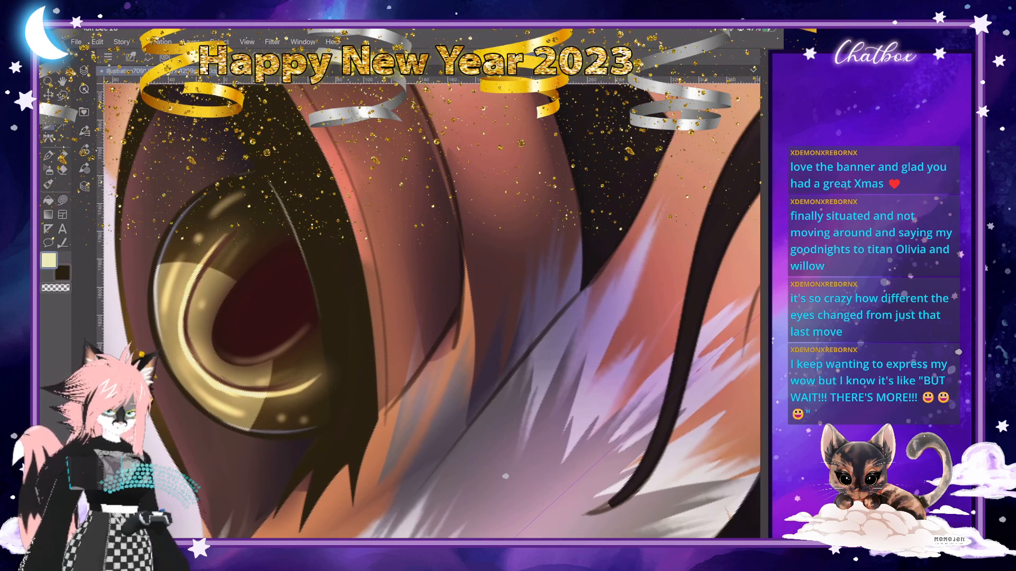
pyautogui.moveTo(273, 183); pyautogui.dragTo(328, 343)
pyautogui.moveTo(316, 295); pyautogui.dragTo(330, 358)
pyautogui.moveTo(319, 319); pyautogui.dragTo(332, 390)
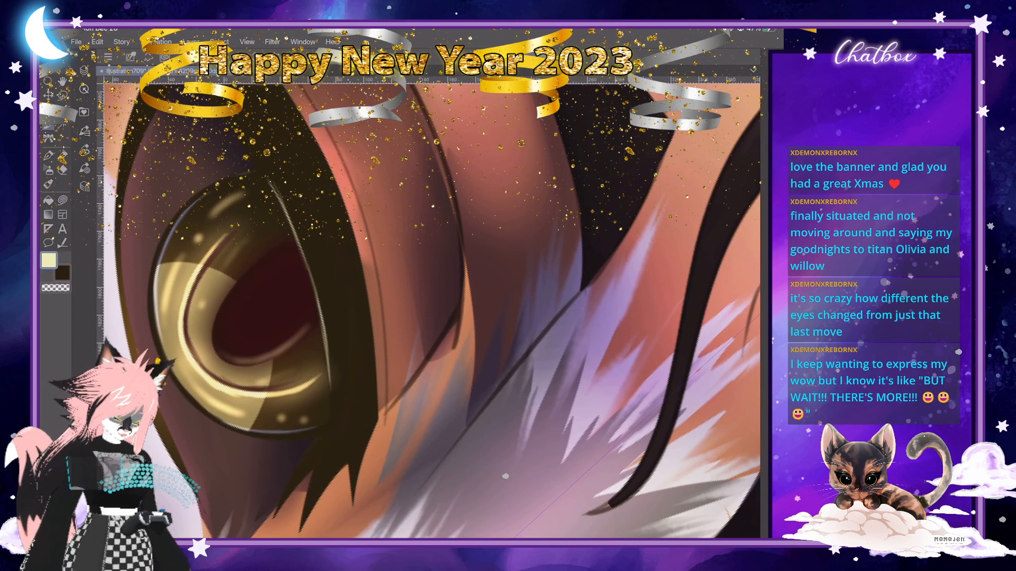
# Extend and brighten the pale line along the upper lash edge with repeated strokes, checking it against the whole portrait.
pyautogui.moveTo(324, 341); pyautogui.dragTo(335, 413)
pyautogui.moveTo(271, 183); pyautogui.dragTo(312, 273)
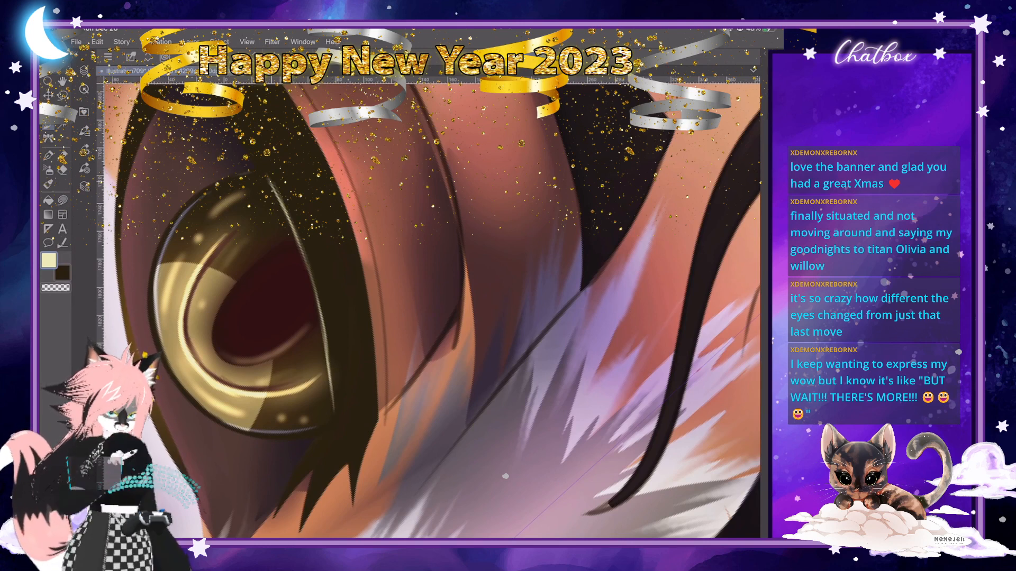
pyautogui.moveTo(273, 186); pyautogui.dragTo(292, 230)
pyautogui.moveTo(281, 208); pyautogui.dragTo(308, 279)
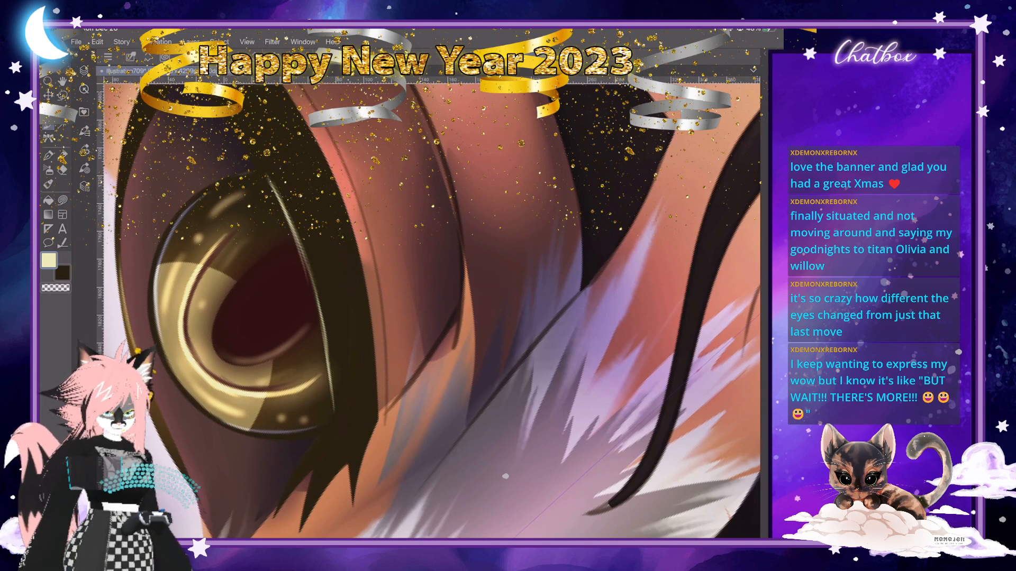
pyautogui.moveTo(277, 189); pyautogui.dragTo(308, 261)
pyautogui.moveTo(294, 229)
pyautogui.mouseDown()
pyautogui.moveTo(319, 301)
pyautogui.moveTo(333, 405)
pyautogui.mouseUp()
pyautogui.scroll(-5, 432, 311)
pyautogui.scroll(4, 432, 312)
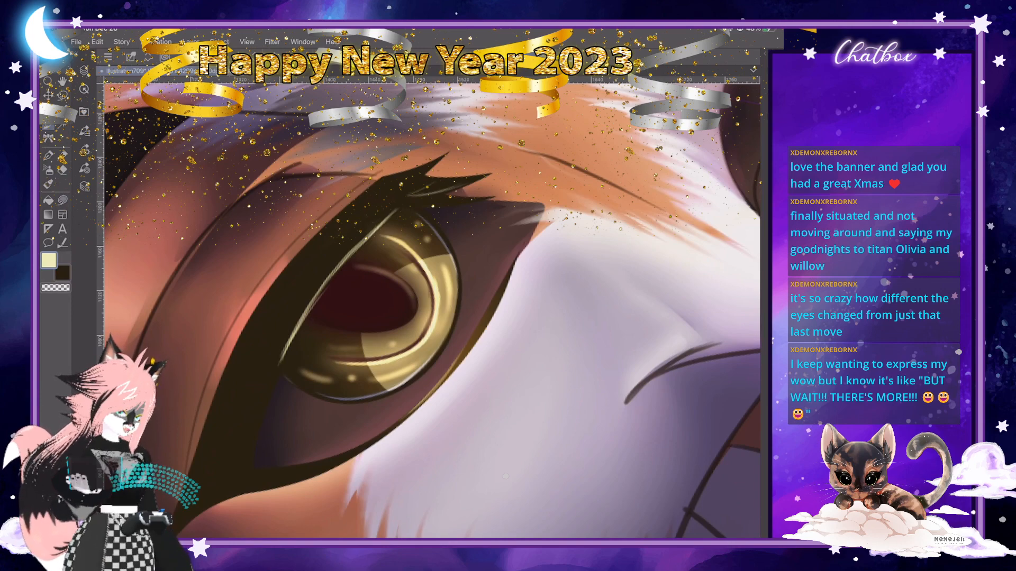
pyautogui.scroll(-5, 505, 476)
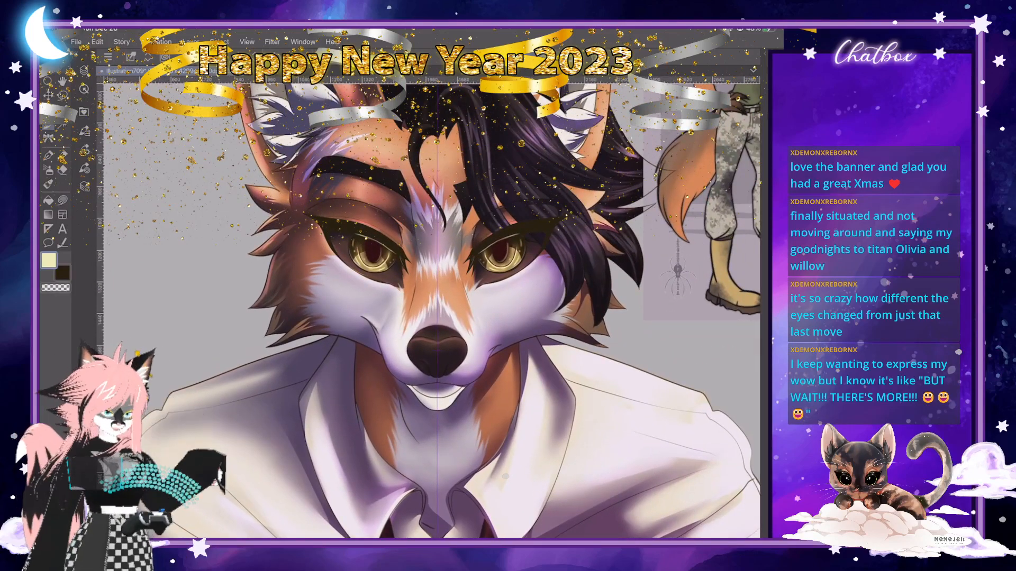
# Paint a solid pale-yellow oval highlight on the upper-left part of each iris.
pyautogui.scroll(5, 505, 477)
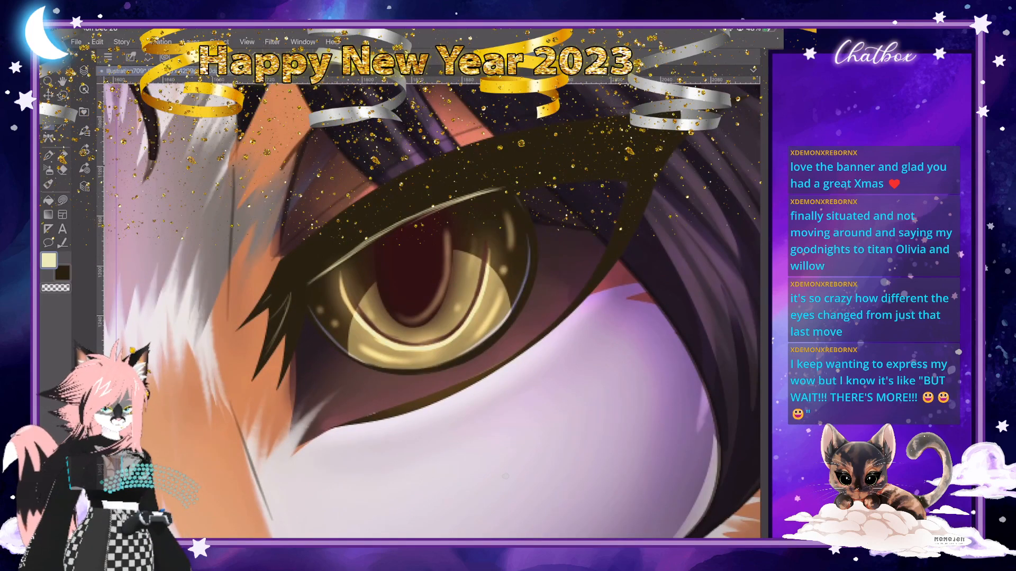
pyautogui.hscroll(-7, 432, 311)
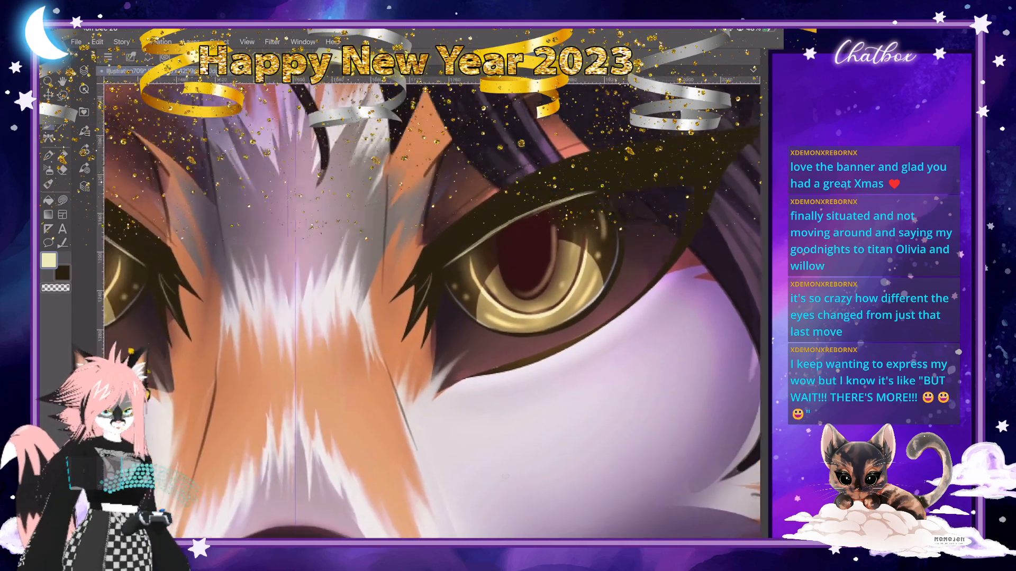
pyautogui.scroll(2, 239, 194)
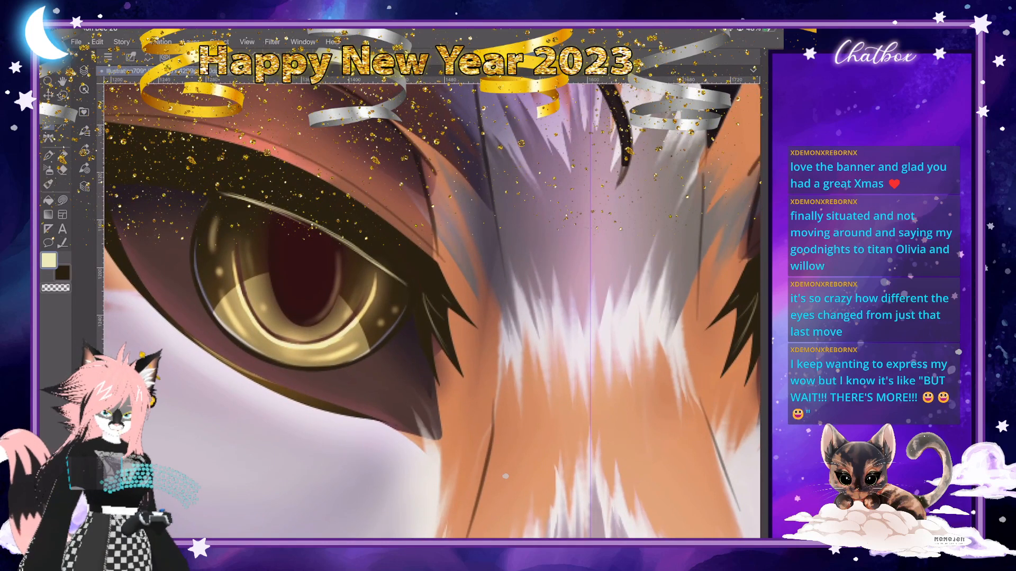
pyautogui.press('j')
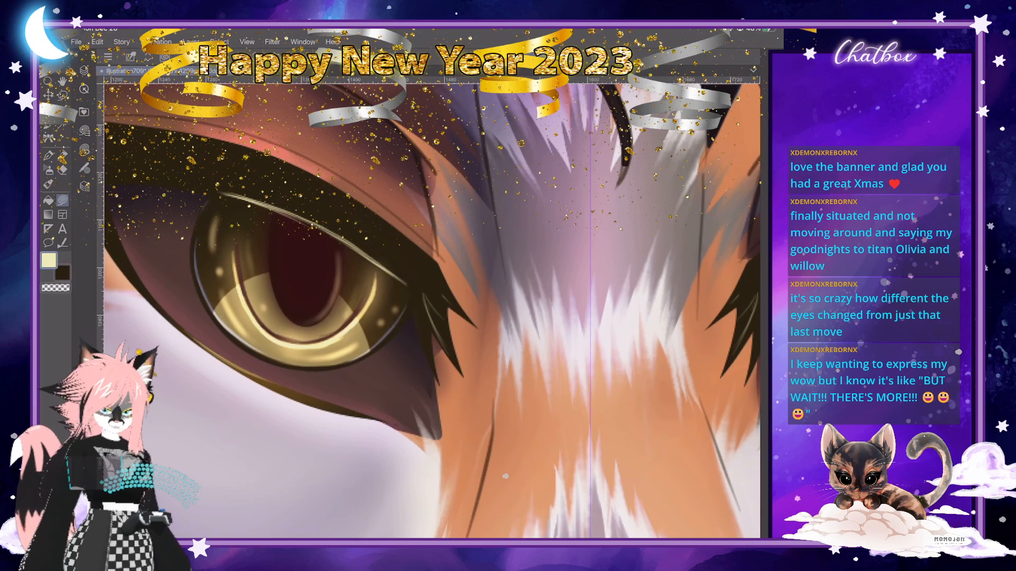
pyautogui.press('F7')
pyautogui.press('F7')
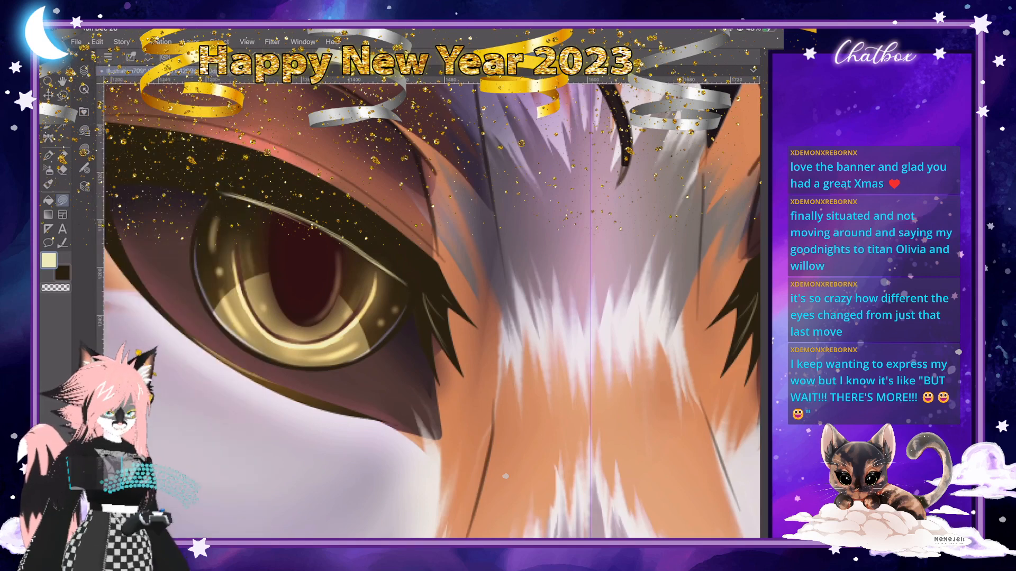
pyautogui.press('F7')
pyautogui.press('F7')
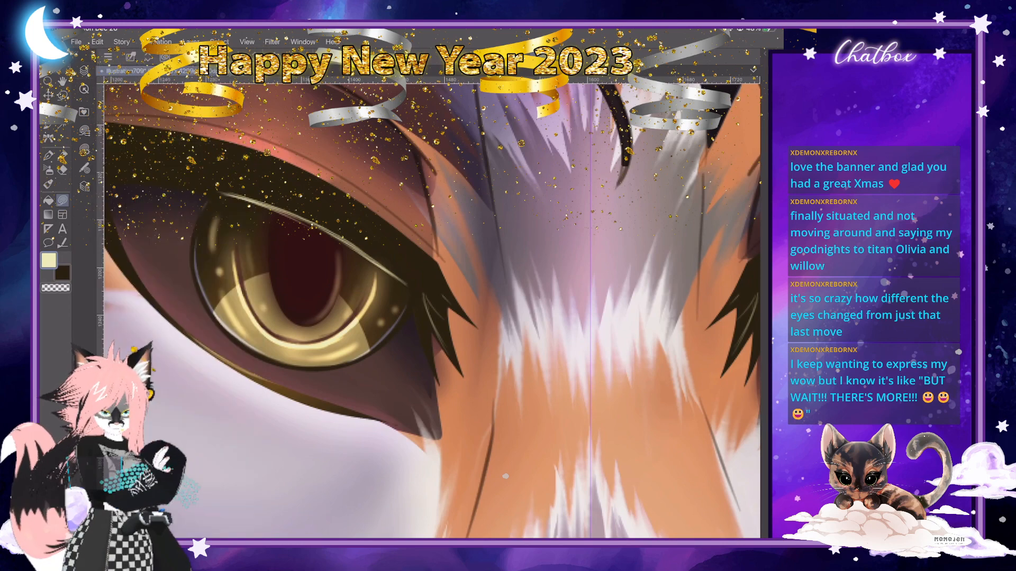
pyautogui.moveTo(249, 213)
pyautogui.mouseDown()
pyautogui.moveTo(217, 236)
pyautogui.moveTo(251, 248)
pyautogui.moveTo(273, 225)
pyautogui.moveTo(248, 213)
pyautogui.mouseUp()
pyautogui.scroll(-3, 432, 311)
pyautogui.scroll(1, 505, 476)
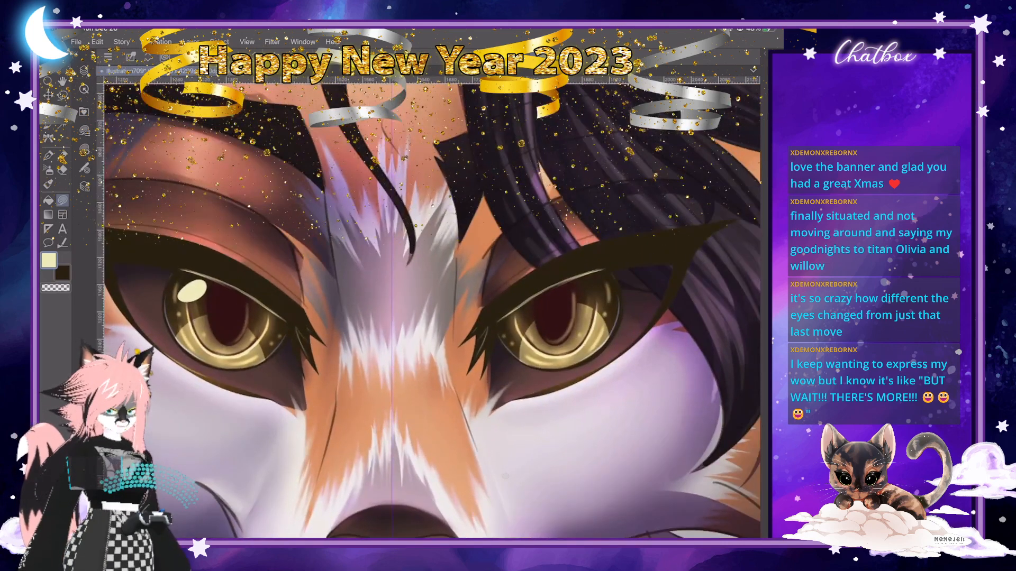
pyautogui.moveTo(527, 307)
pyautogui.mouseDown()
pyautogui.moveTo(514, 334)
pyautogui.moveTo(546, 320)
pyautogui.moveTo(535, 300)
pyautogui.mouseUp()
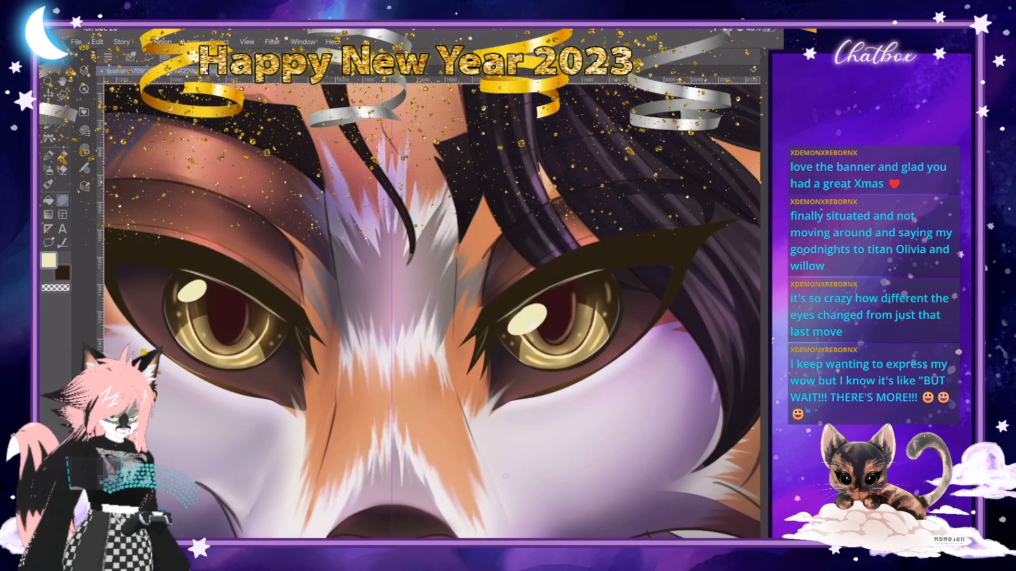
# Set the drawing colour to white (FFFFFF) and airbrush over the left iris's oval highlight.
pyautogui.scroll(3, 505, 476)
pyautogui.press('b')
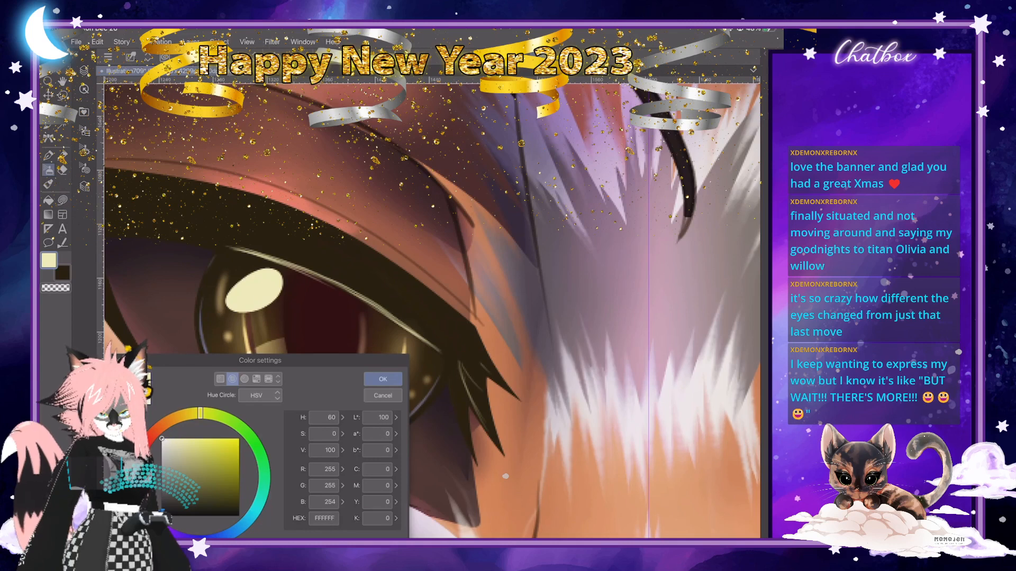
pyautogui.click(383, 379)
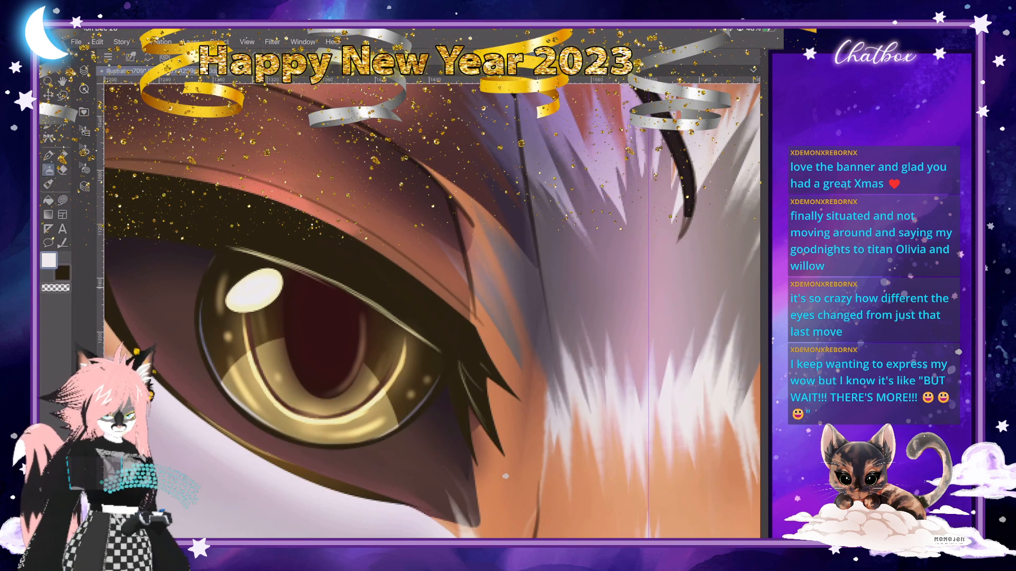
# Reduce the blending brush size and soften the edges of the left iris's white highlight.
pyautogui.click(48, 184)
pyautogui.click(84, 150)
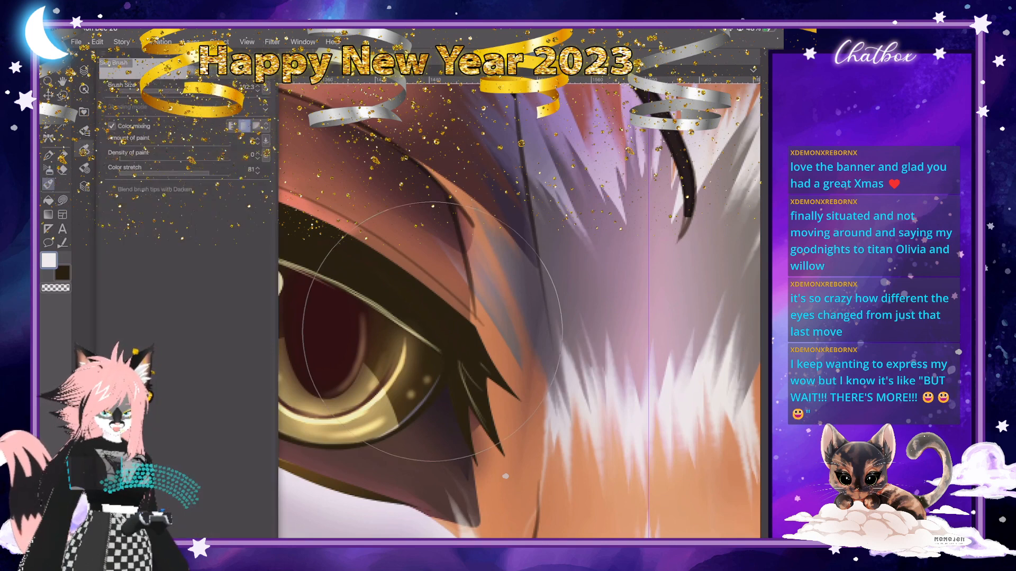
pyautogui.moveTo(188, 91); pyautogui.dragTo(153, 91)
pyautogui.click(84, 150)
pyautogui.moveTo(241, 278)
pyautogui.mouseDown()
pyautogui.moveTo(278, 278)
pyautogui.moveTo(273, 303)
pyautogui.moveTo(254, 312)
pyautogui.moveTo(228, 302)
pyautogui.moveTo(240, 314)
pyautogui.moveTo(264, 307)
pyautogui.moveTo(227, 293)
pyautogui.moveTo(264, 267)
pyautogui.mouseUp()
pyautogui.scroll(-5, 321, 296)
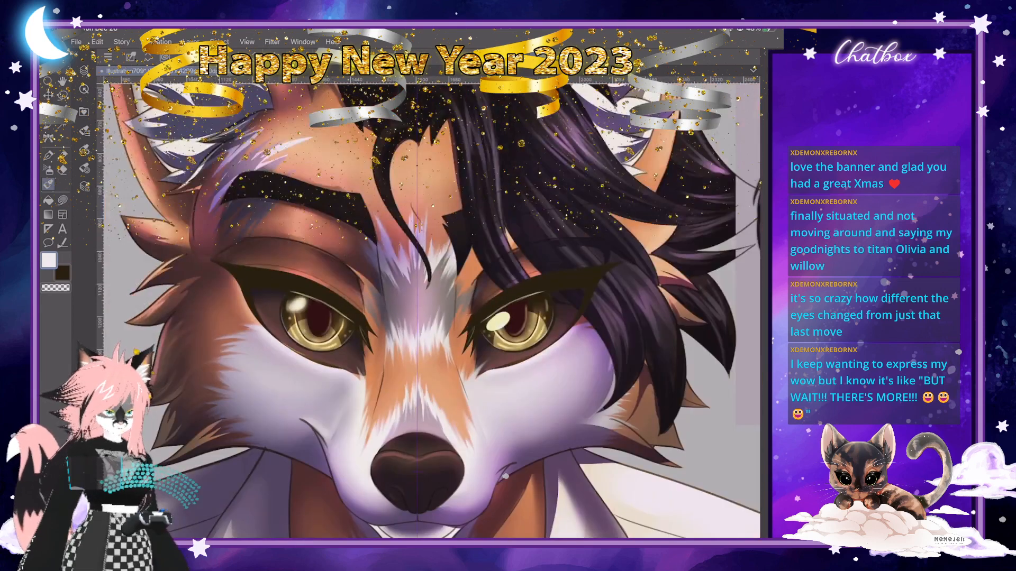
# Airbrush white over the oval highlight of the right iris and give it a soft glow around the edges.
pyautogui.scroll(4, 552, 304)
pyautogui.press('b')
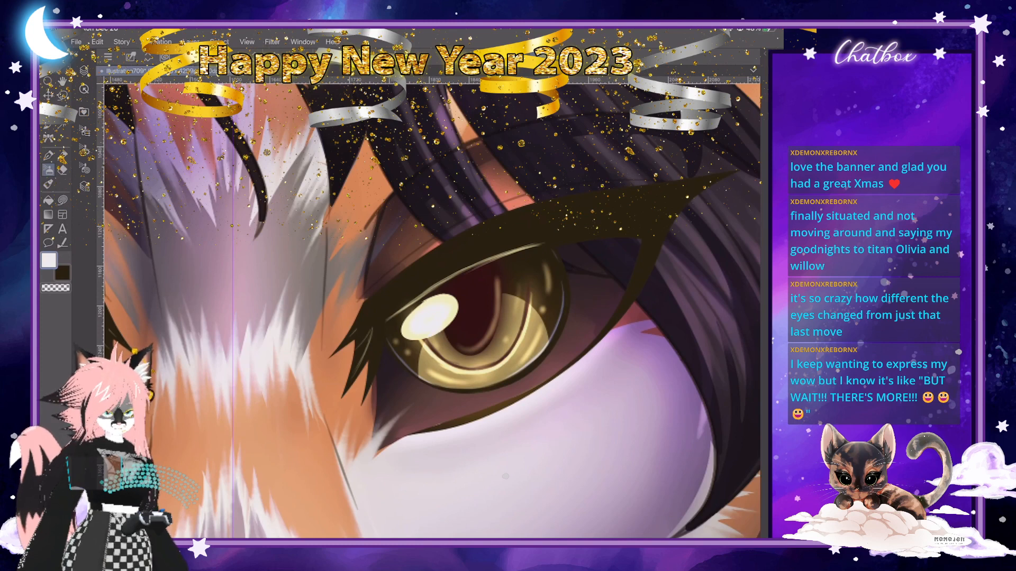
pyautogui.click(84, 149)
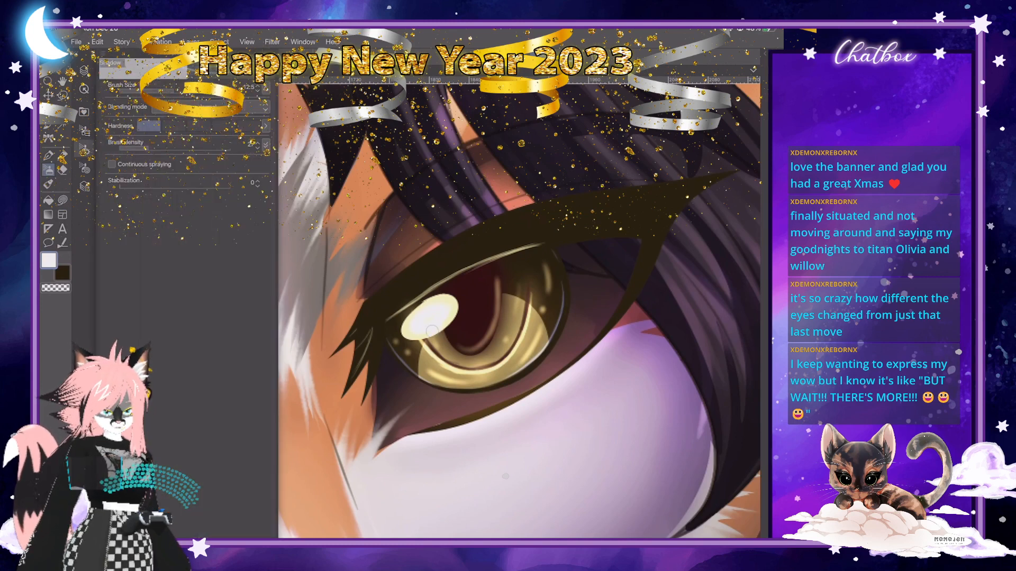
pyautogui.click(84, 150)
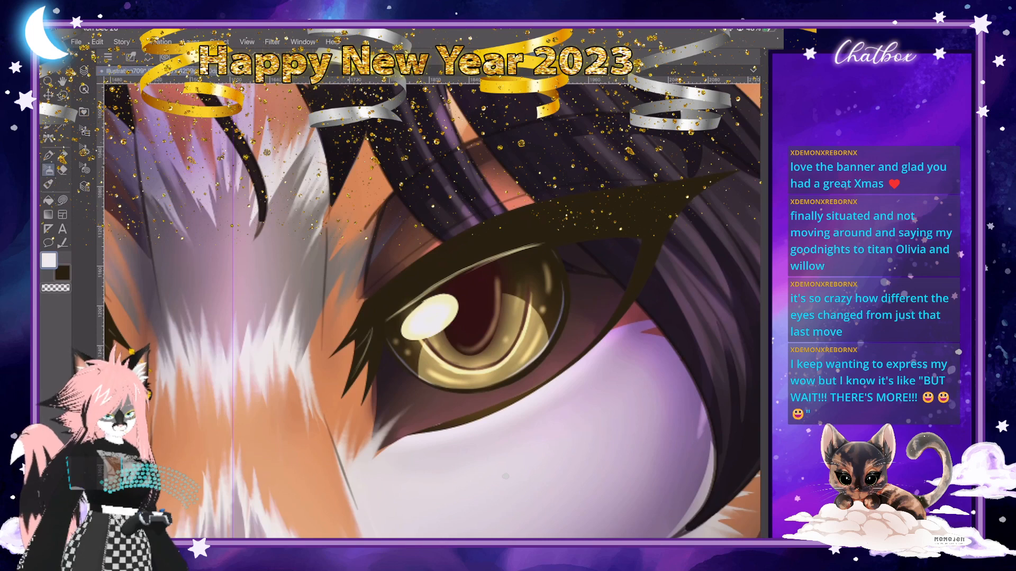
pyautogui.moveTo(427, 294)
pyautogui.mouseDown()
pyautogui.moveTo(456, 298)
pyautogui.moveTo(460, 312)
pyautogui.moveTo(450, 329)
pyautogui.moveTo(414, 344)
pyautogui.moveTo(401, 332)
pyautogui.moveTo(423, 302)
pyautogui.moveTo(451, 295)
pyautogui.moveTo(453, 324)
pyautogui.moveTo(398, 344)
pyautogui.mouseUp()
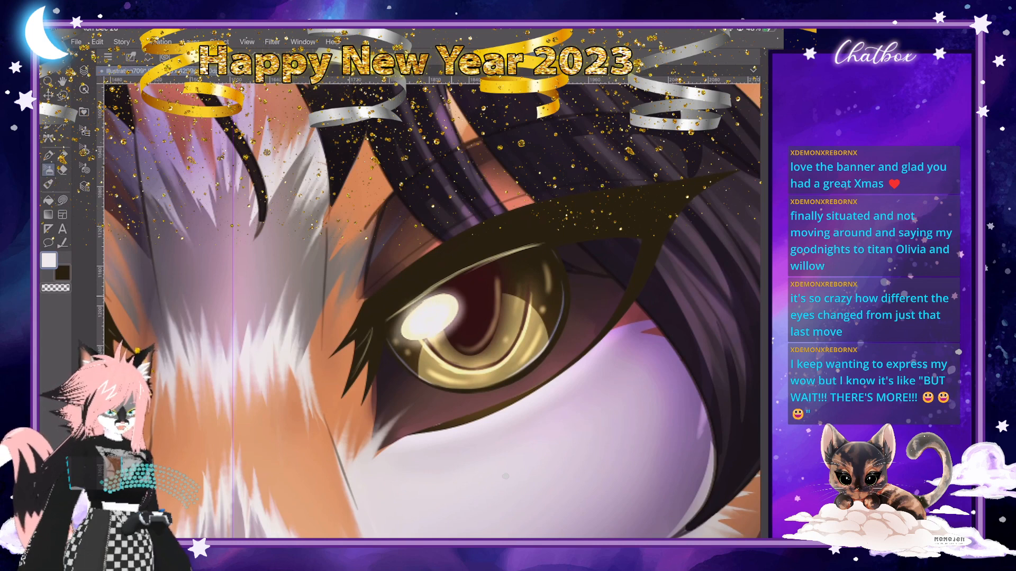
pyautogui.moveTo(460, 298)
pyautogui.mouseDown()
pyautogui.moveTo(439, 291)
pyautogui.moveTo(469, 300)
pyautogui.moveTo(443, 290)
pyautogui.mouseUp()
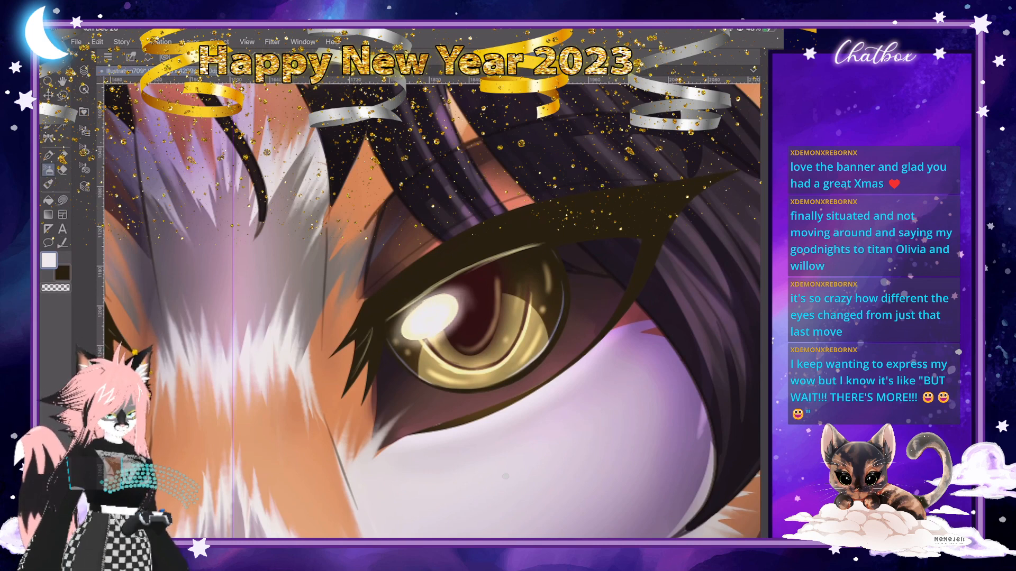
# Compare both eyes in the whole face, hiding and reshowing the active Add (Glow) layer.
pyautogui.scroll(-5, 471, 312)
pyautogui.scroll(3, 471, 312)
pyautogui.scroll(-1, 471, 312)
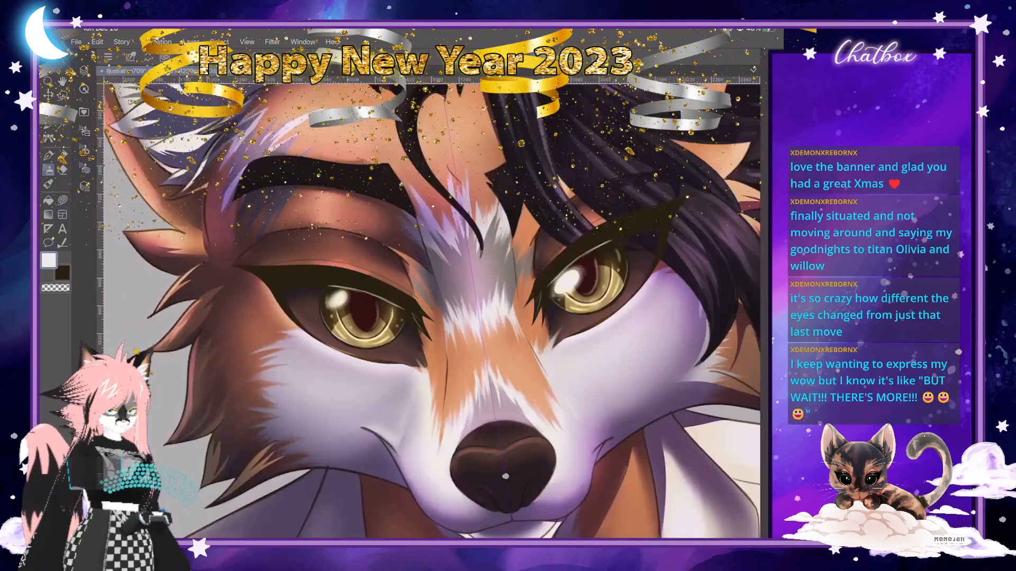
pyautogui.scroll(4, 505, 476)
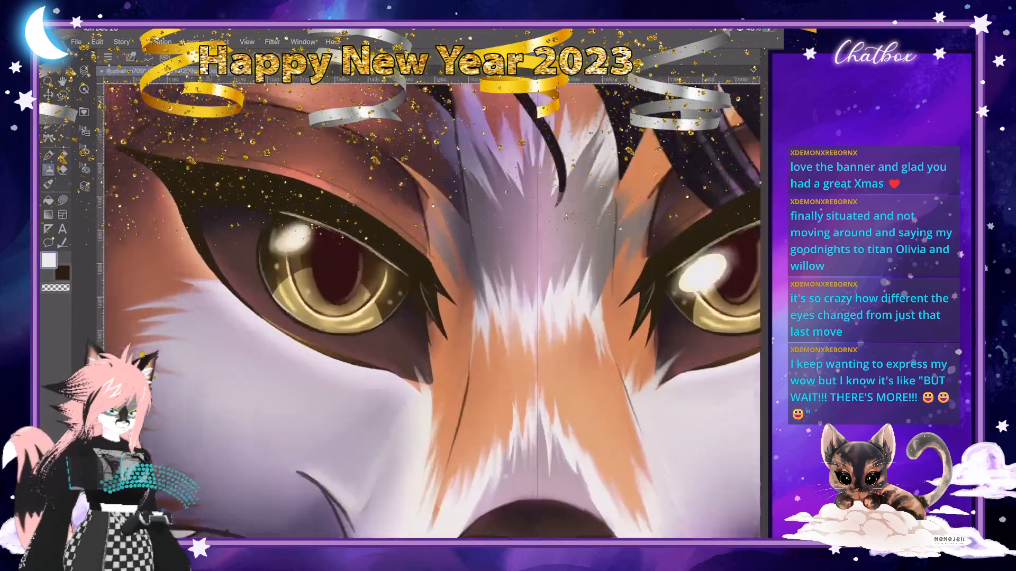
pyautogui.scroll(2, 505, 476)
pyautogui.click(84, 70)
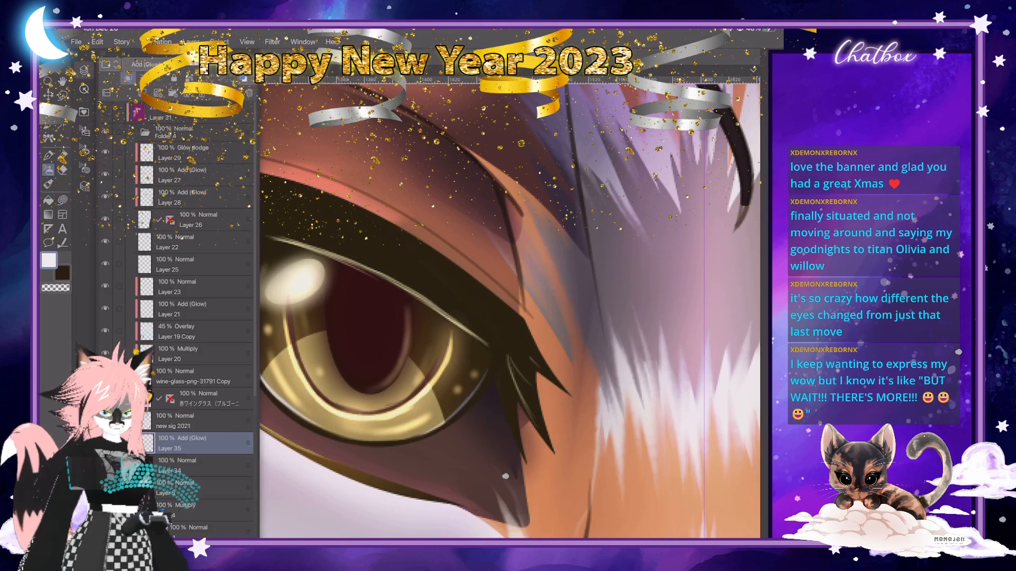
pyautogui.click(105, 442)
pyautogui.click(106, 443)
pyautogui.click(84, 71)
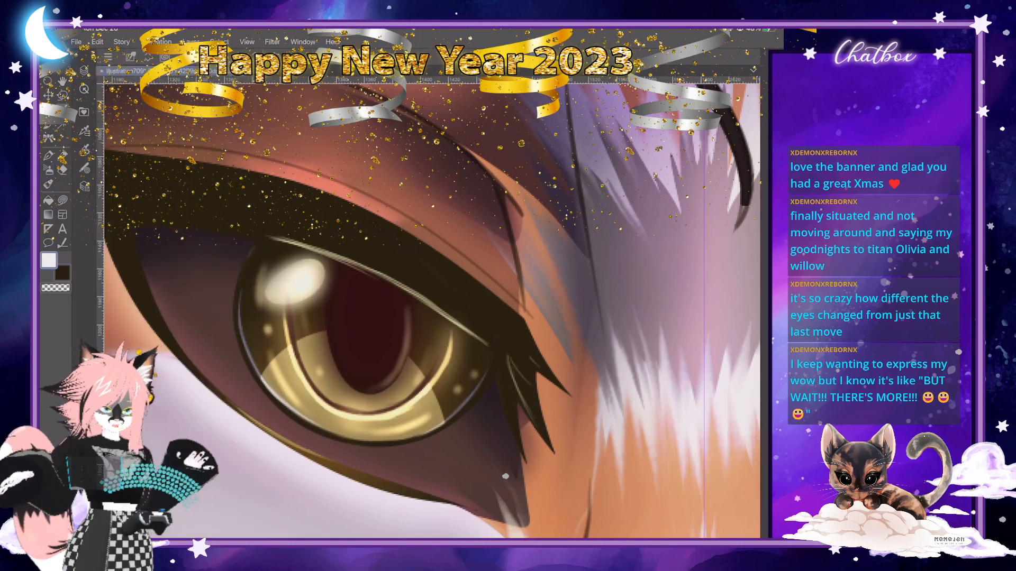
# Lasso the left iris's white highlight, adjust its placement with a free transform, and clear the selection.
pyautogui.click(62, 95)
pyautogui.moveTo(269, 257)
pyautogui.mouseDown()
pyautogui.moveTo(252, 317)
pyautogui.moveTo(269, 320)
pyautogui.moveTo(324, 318)
pyautogui.moveTo(342, 275)
pyautogui.moveTo(315, 245)
pyautogui.mouseUp()
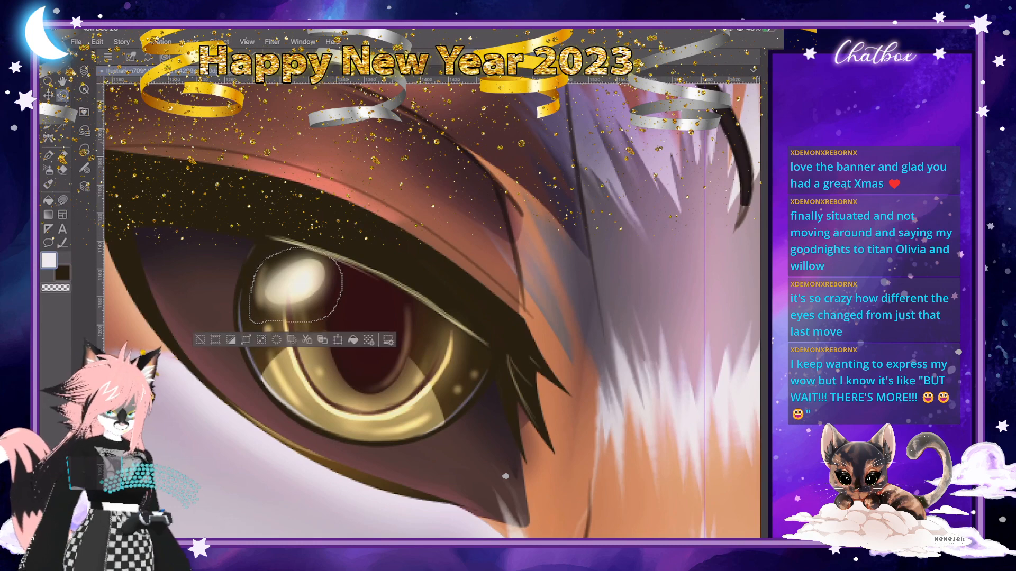
pyautogui.click(338, 340)
pyautogui.moveTo(298, 338); pyautogui.dragTo(297, 344)
pyautogui.scroll(-5, 455, 320)
pyautogui.scroll(2, 505, 476)
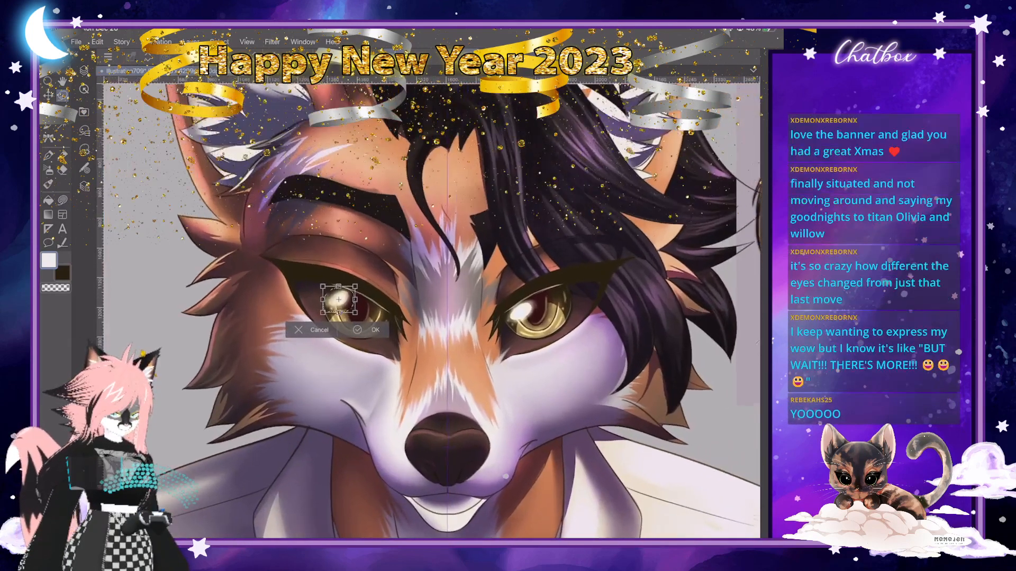
pyautogui.moveTo(333, 311); pyautogui.dragTo(333, 313)
pyautogui.press('Return')
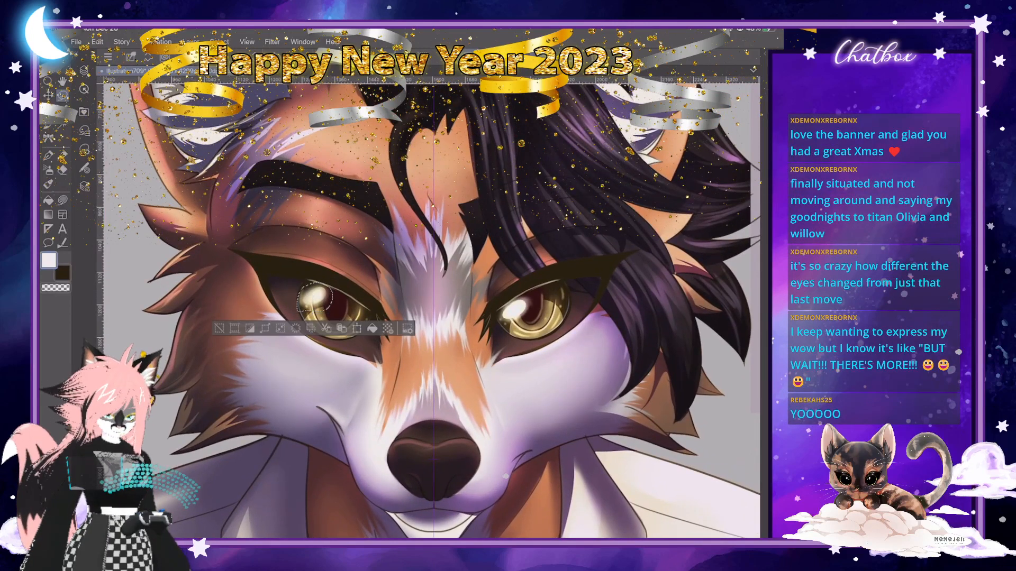
pyautogui.click(219, 328)
# Examine the white highlights of both eyes close up and in the context of the whole face.
pyautogui.scroll(5, 339, 307)
pyautogui.scroll(-3, 338, 307)
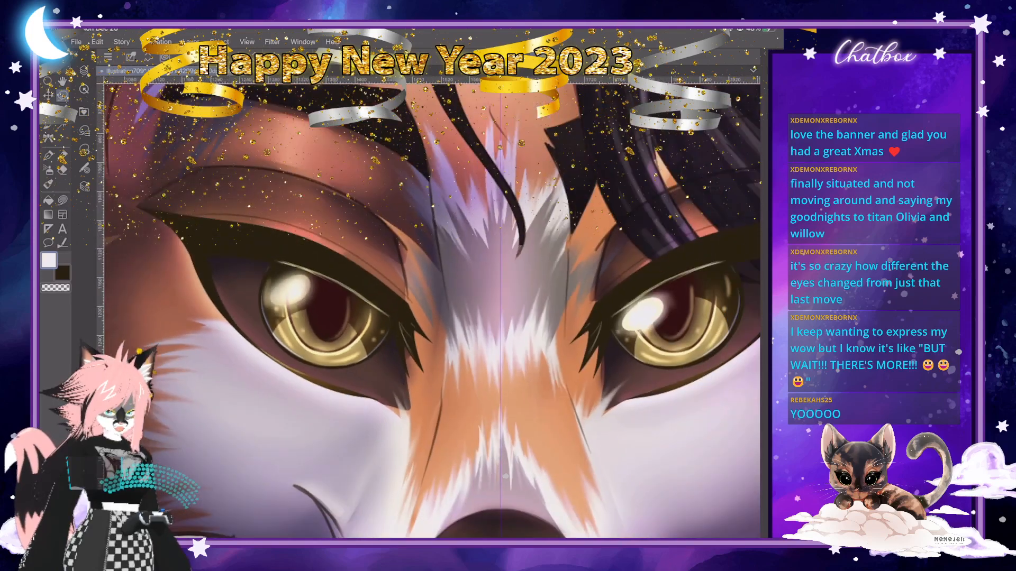
pyautogui.scroll(4, 678, 313)
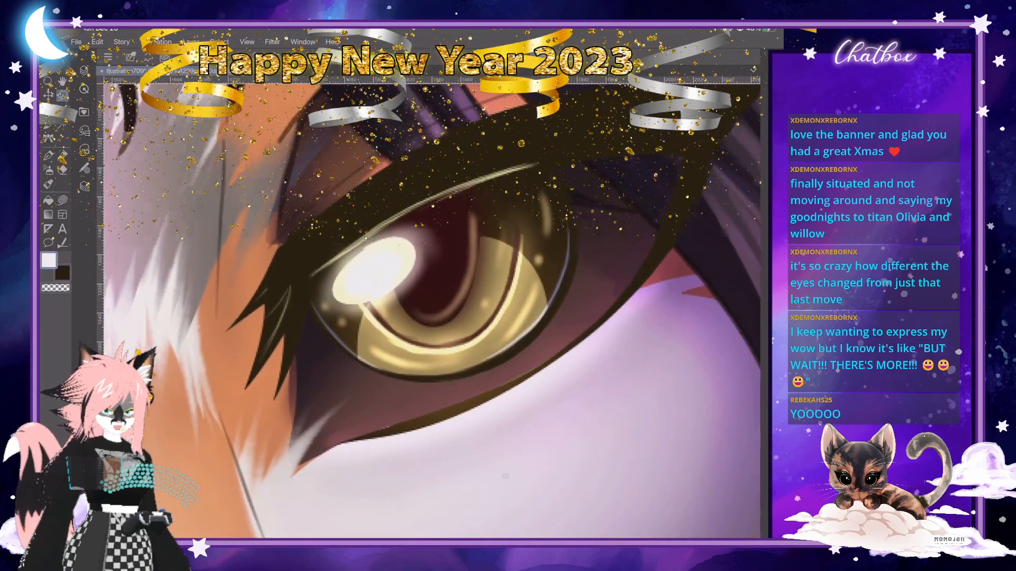
pyautogui.scroll(-5, 432, 310)
pyautogui.scroll(4, 296, 276)
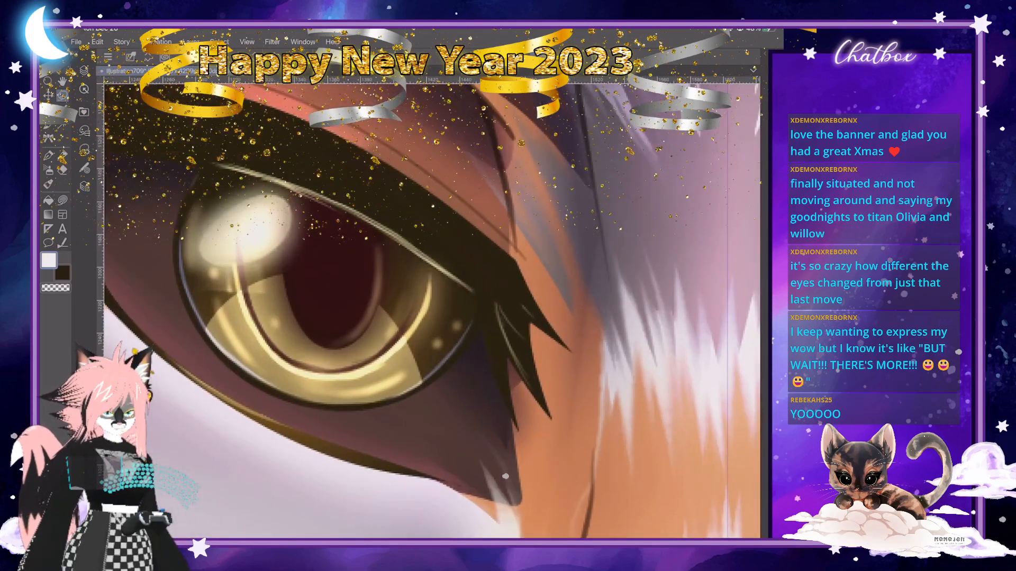
pyautogui.scroll(-5, 428, 307)
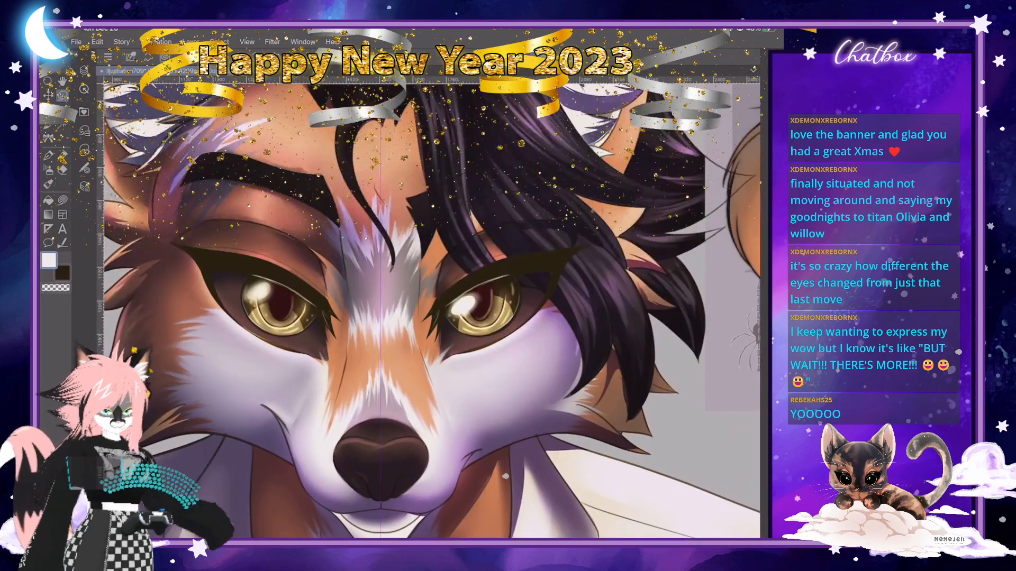
pyautogui.scroll(4, 477, 302)
pyautogui.scroll(-4, 429, 307)
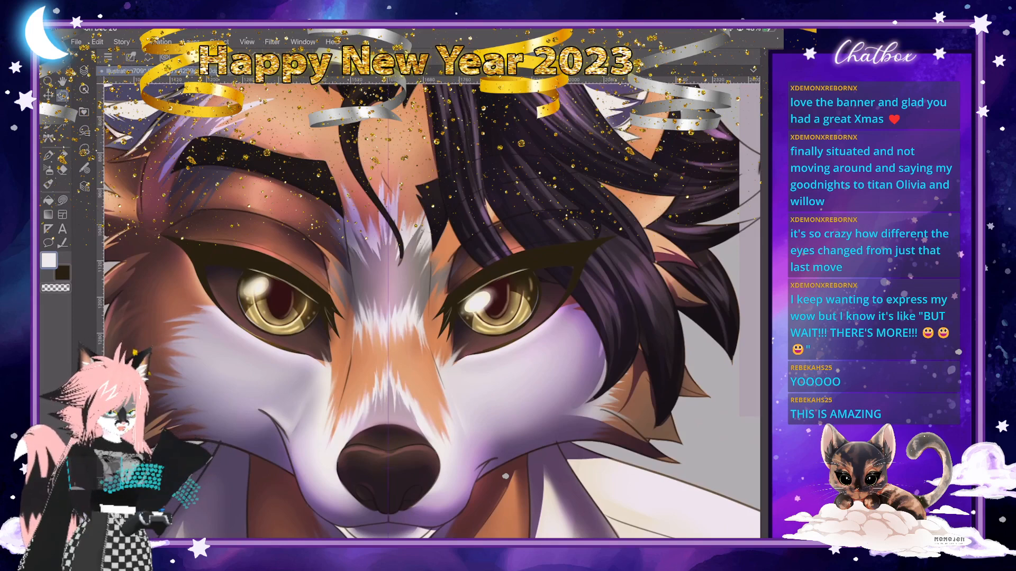
pyautogui.scroll(-2, 457, 323)
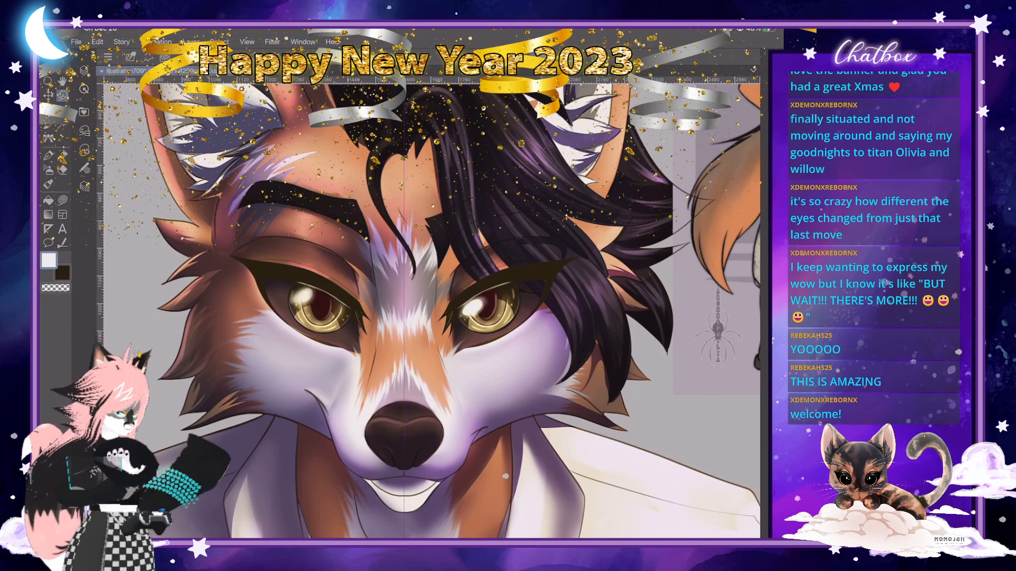
# Brighten the left iris's white highlight and blend the one in the right iris, checking both against the portrait.
pyautogui.scroll(5, 311, 294)
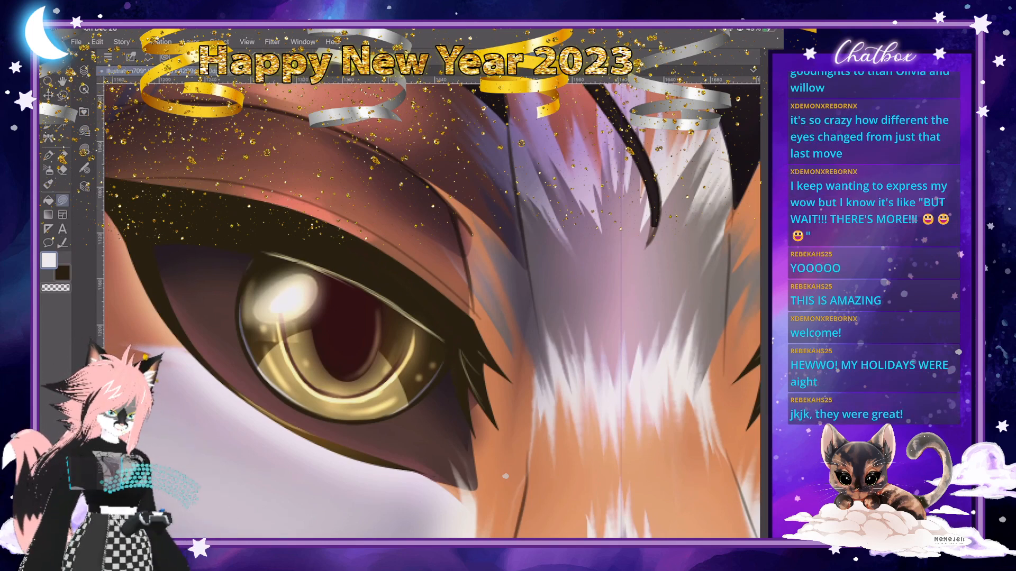
pyautogui.scroll(-4, 432, 311)
pyautogui.scroll(4, 601, 307)
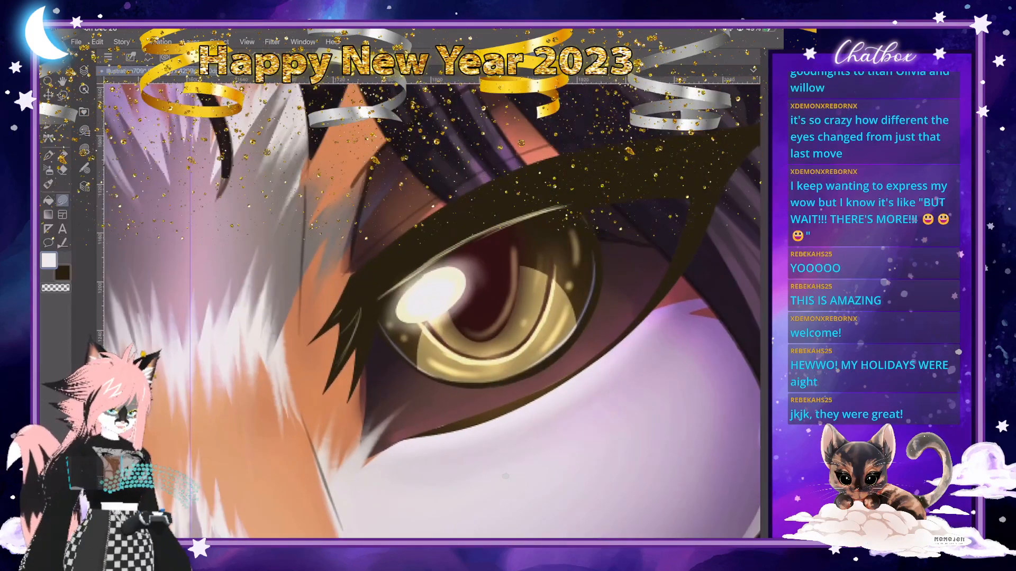
pyautogui.moveTo(433, 283)
pyautogui.mouseDown()
pyautogui.moveTo(416, 303)
pyautogui.moveTo(434, 286)
pyautogui.mouseUp()
pyautogui.scroll(-3, 439, 297)
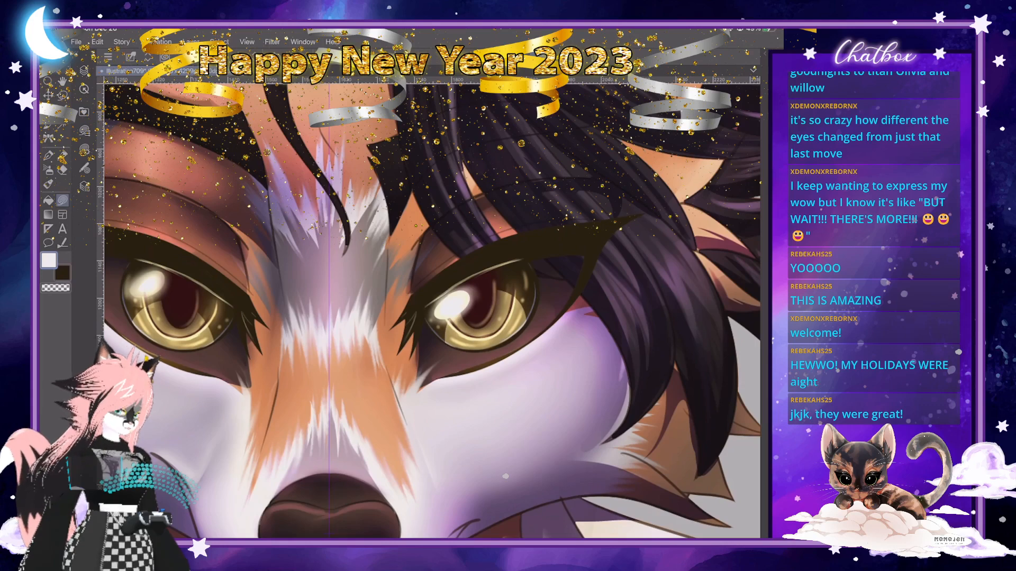
pyautogui.scroll(-3, 519, 302)
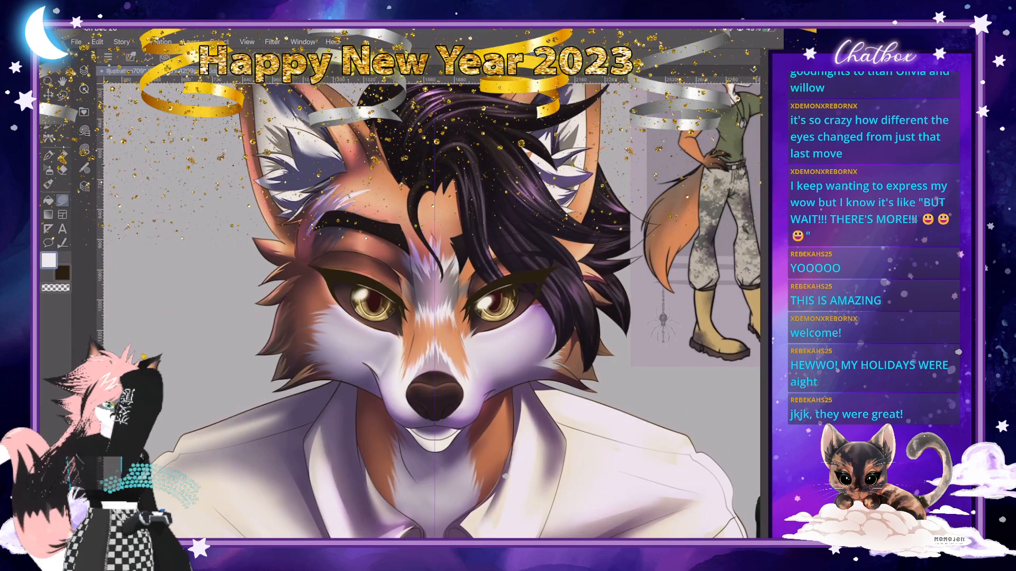
pyautogui.scroll(5, 397, 303)
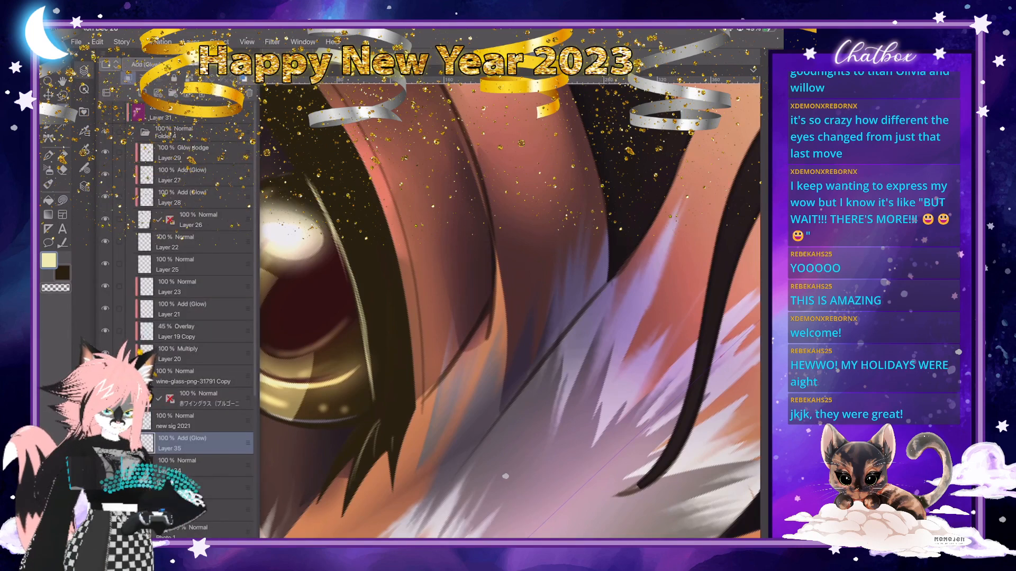
# Refine the pale lash-edge line beside the left eye's iris, softening its end near the inner corner.
pyautogui.scroll(1, 431, 310)
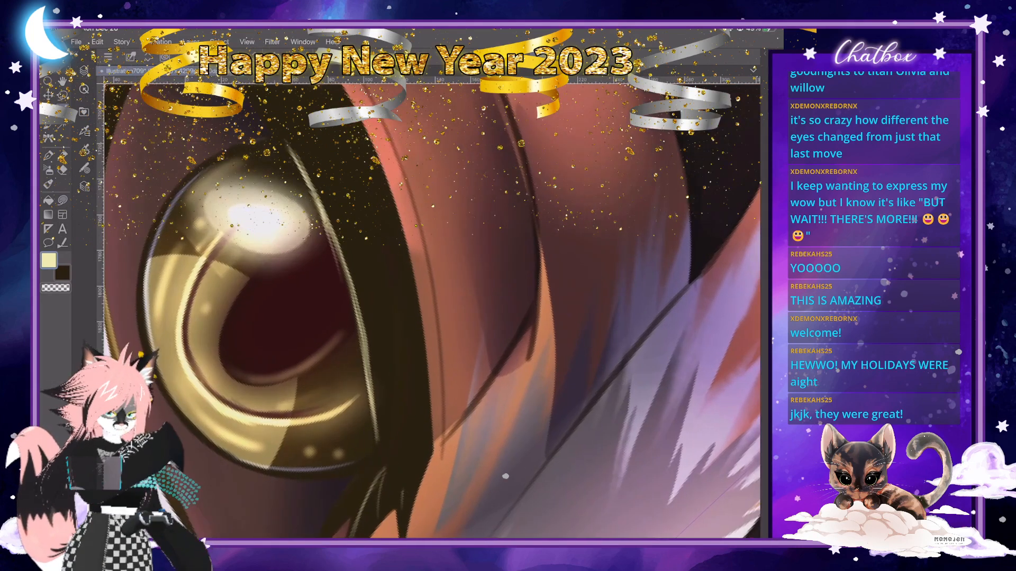
pyautogui.scroll(-4, 432, 311)
pyautogui.scroll(3, 432, 311)
pyautogui.press('j')
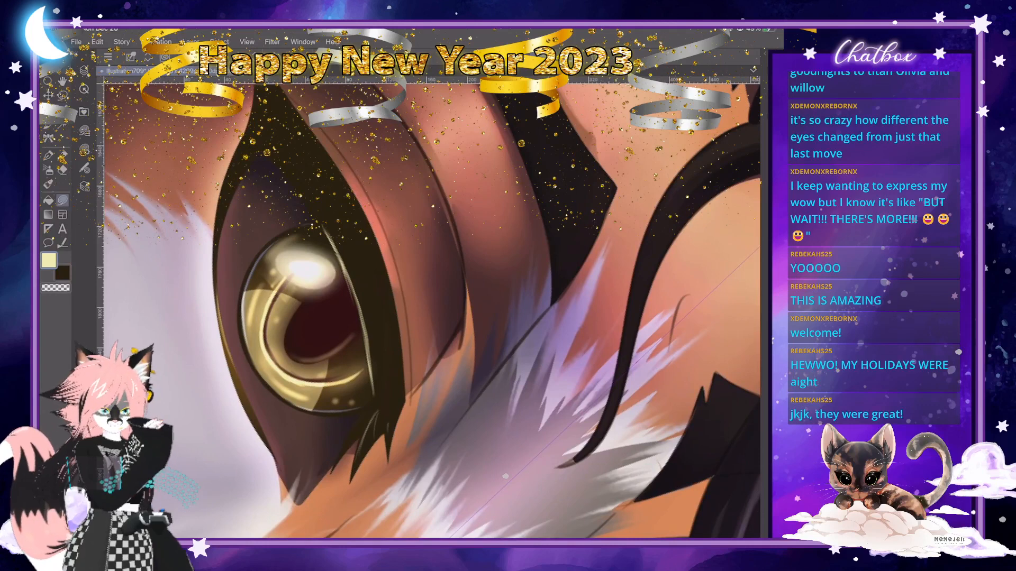
pyautogui.press('c')
pyautogui.press('b')
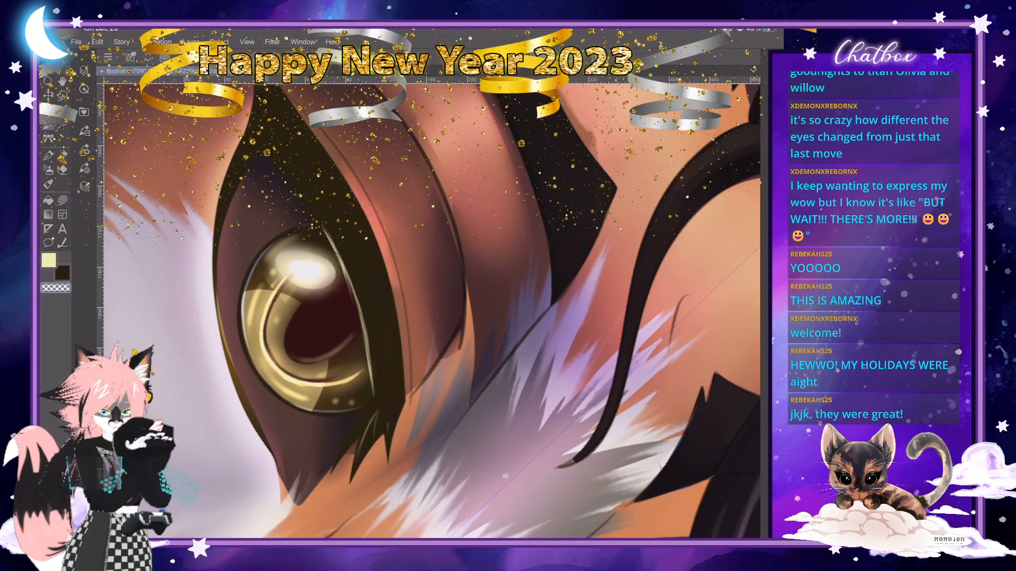
pyautogui.click(433, 332)
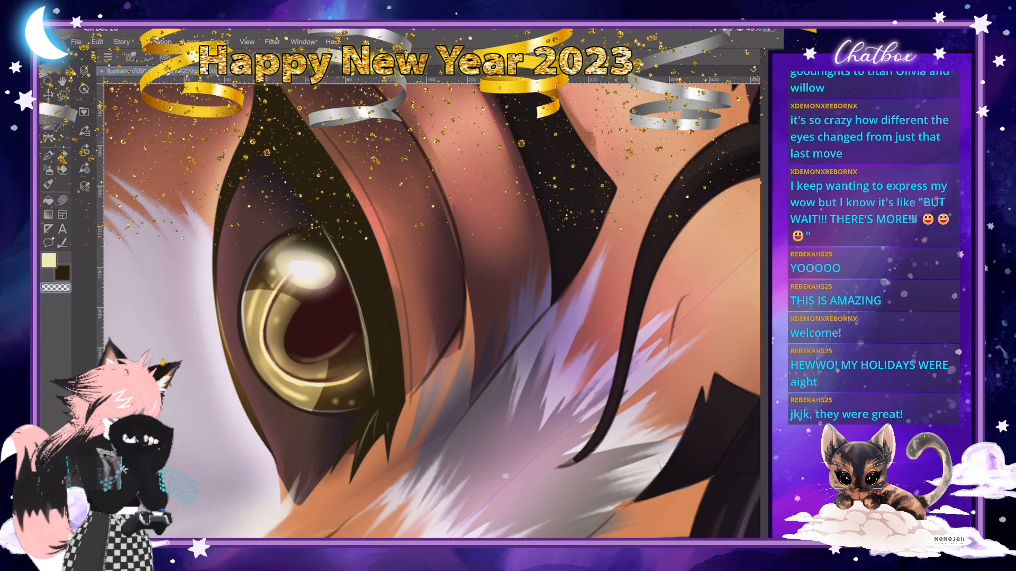
pyautogui.moveTo(371, 363); pyautogui.dragTo(373, 392)
pyautogui.moveTo(360, 317); pyautogui.dragTo(372, 386)
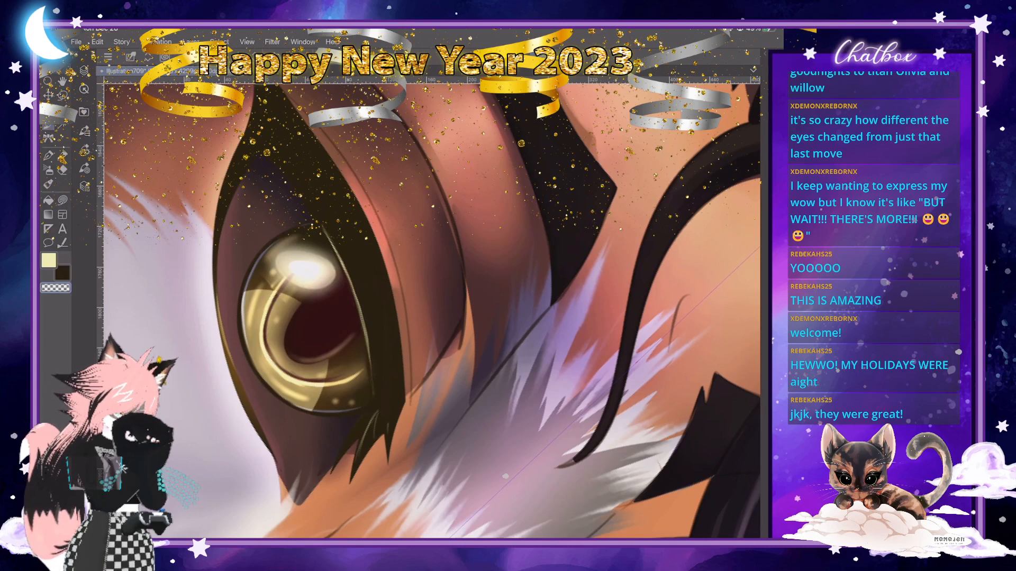
# Soften the pale lash-edge line along the upper edge of the right eye's iris to match the left eye.
pyautogui.scroll(-4, 431, 311)
pyautogui.scroll(4, 432, 311)
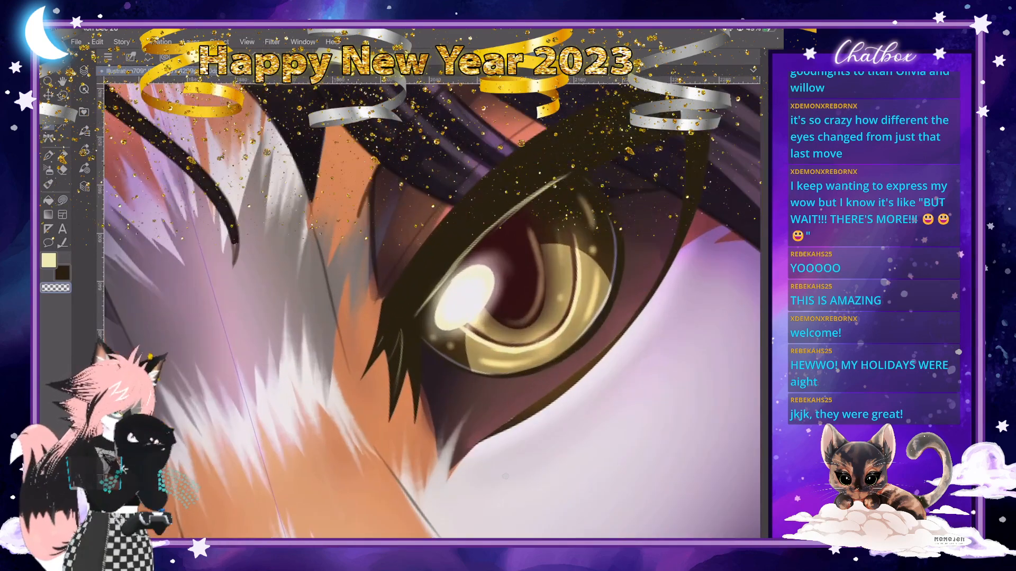
pyautogui.moveTo(501, 223); pyautogui.dragTo(565, 176)
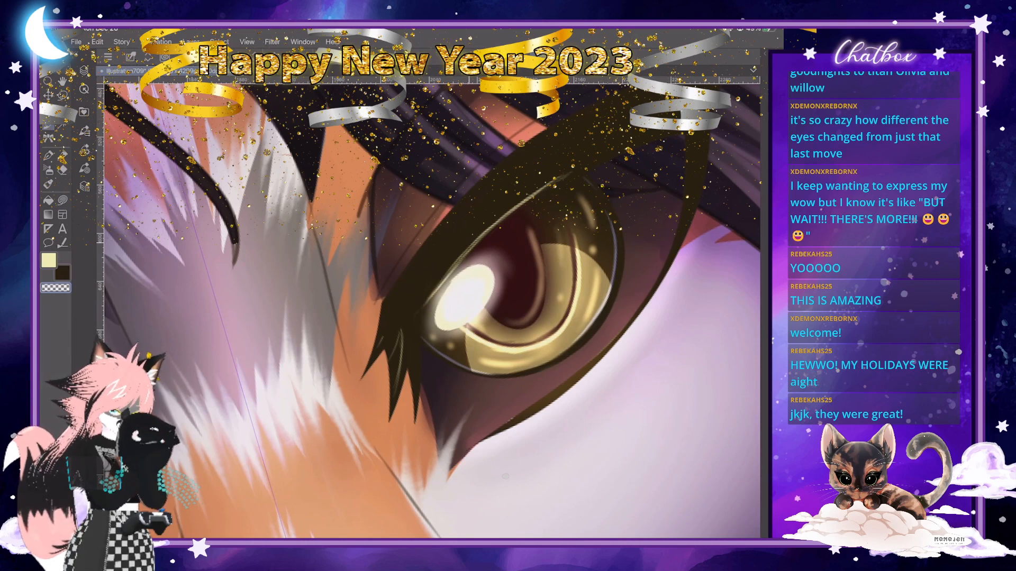
pyautogui.scroll(-5, 432, 311)
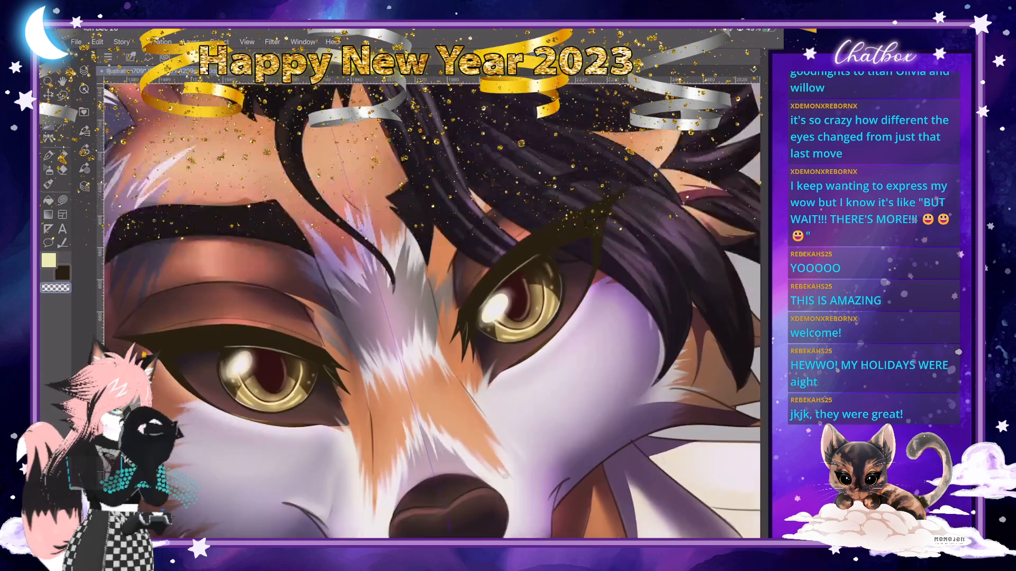
pyautogui.scroll(5, 432, 311)
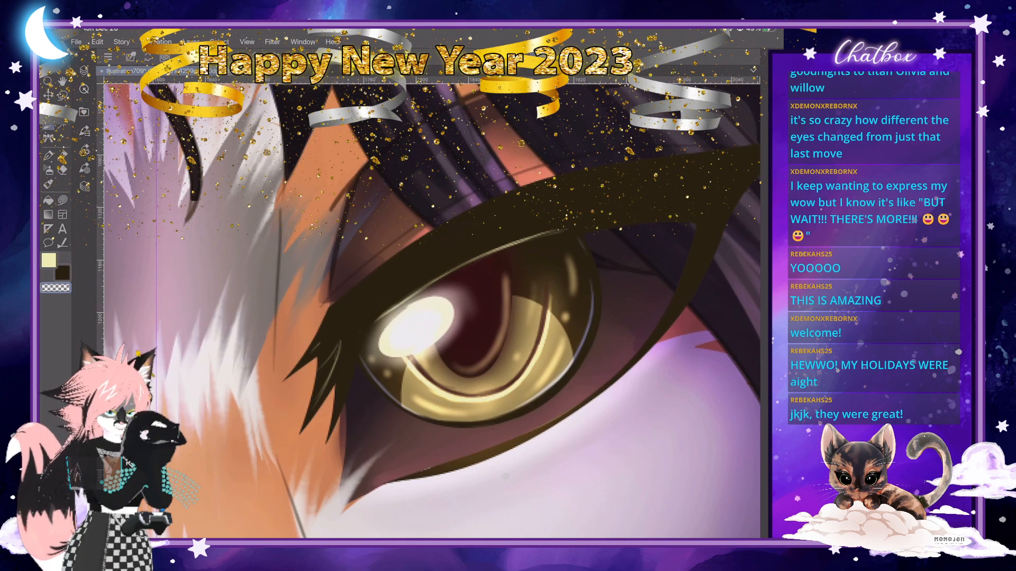
pyautogui.click(84, 150)
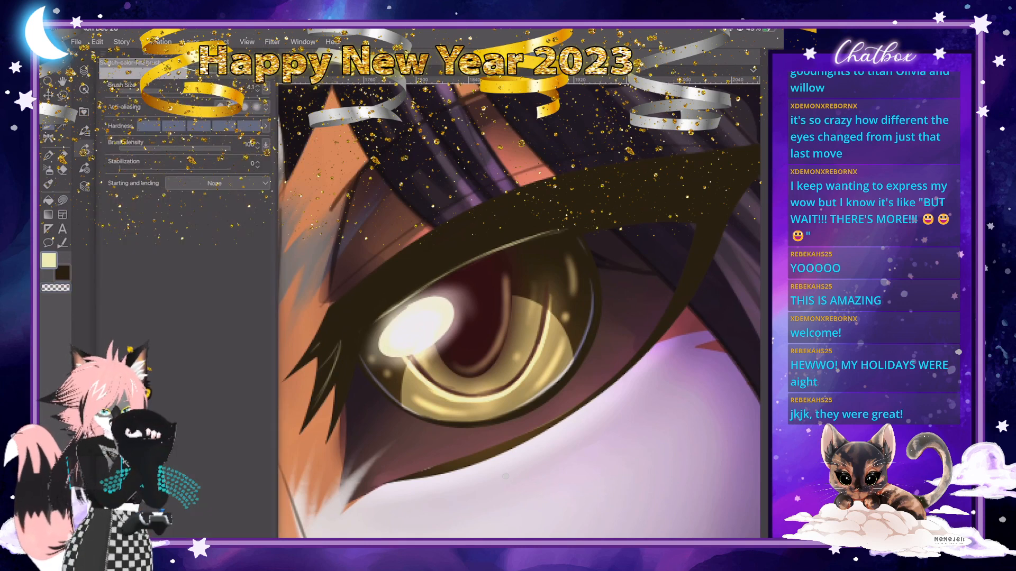
pyautogui.click(84, 149)
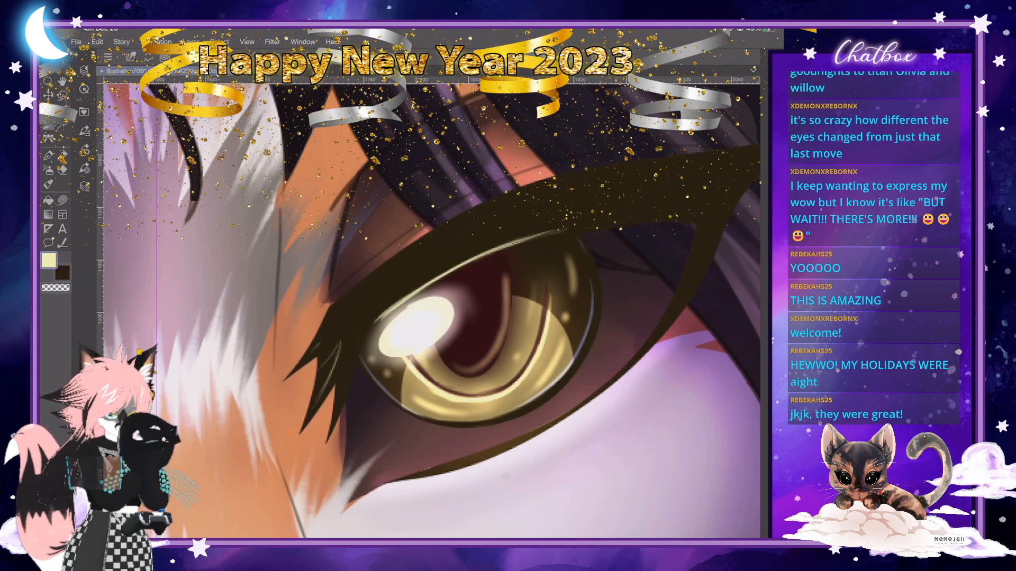
# Set the drawing colour to white and ready the lasso fill tool for the left eye.
pyautogui.scroll(-5, 505, 476)
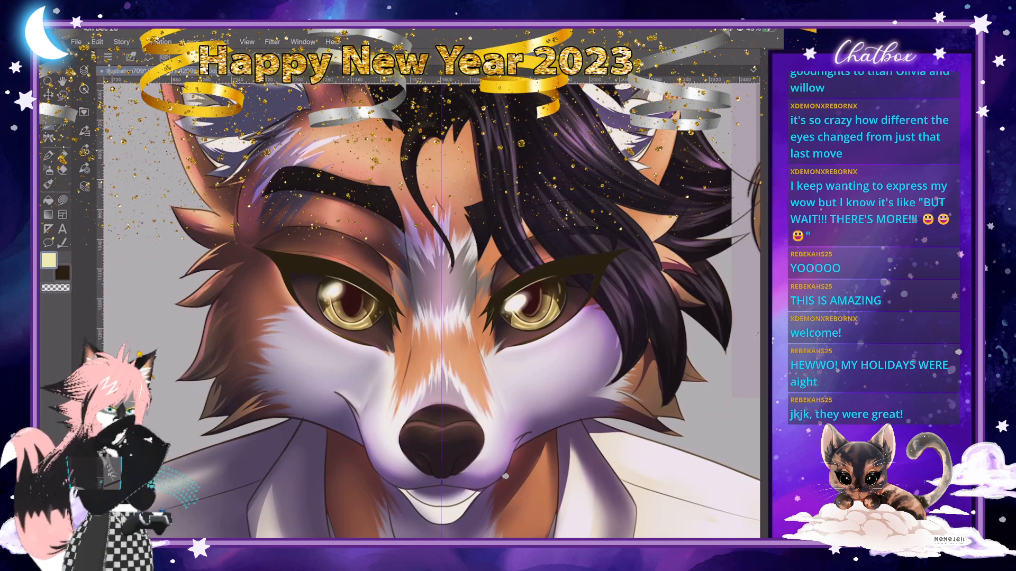
pyautogui.scroll(4, 348, 288)
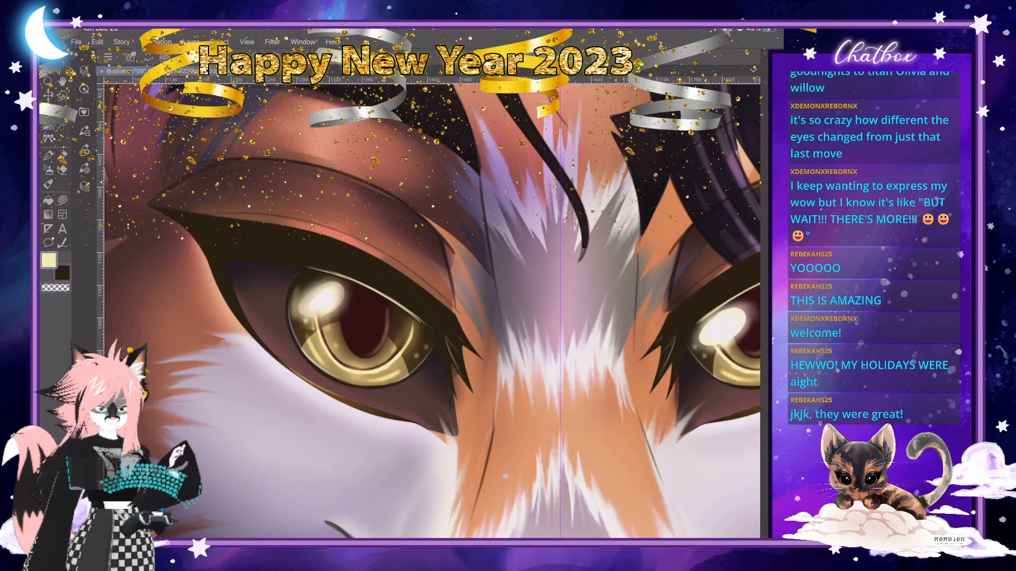
pyautogui.scroll(2, 359, 317)
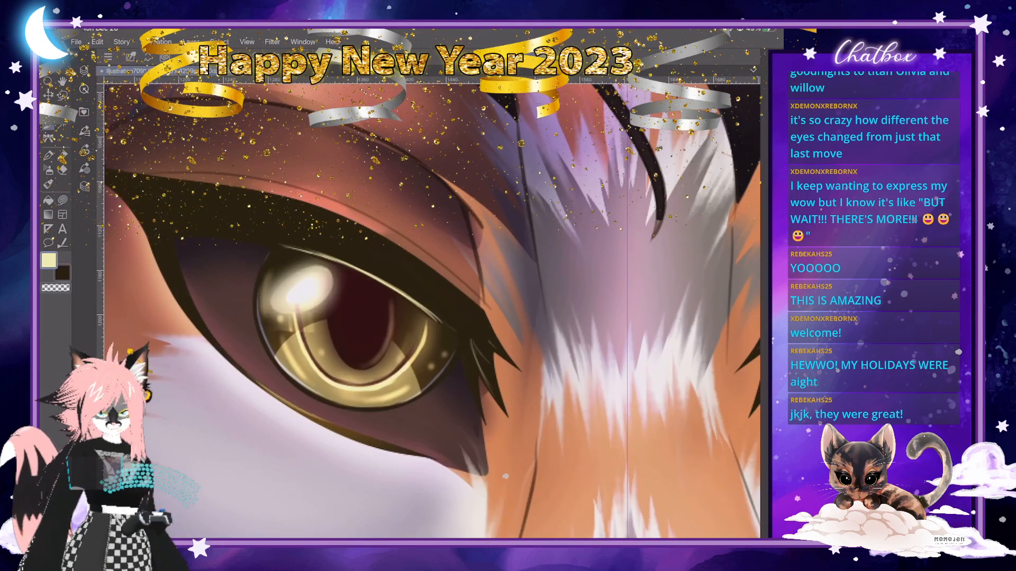
pyautogui.doubleClick(48, 260)
pyautogui.click(165, 439)
pyautogui.click(382, 379)
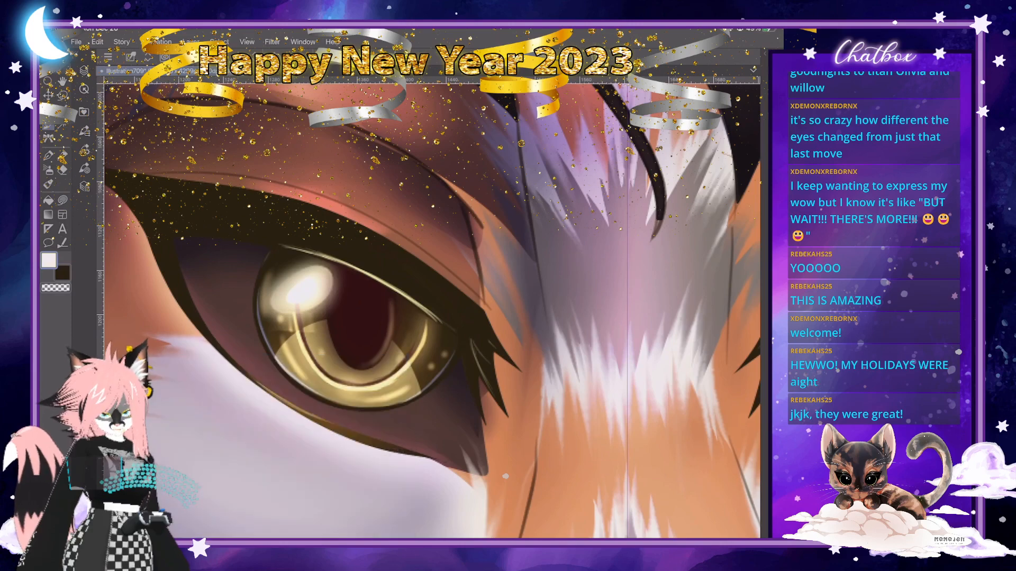
pyautogui.click(84, 150)
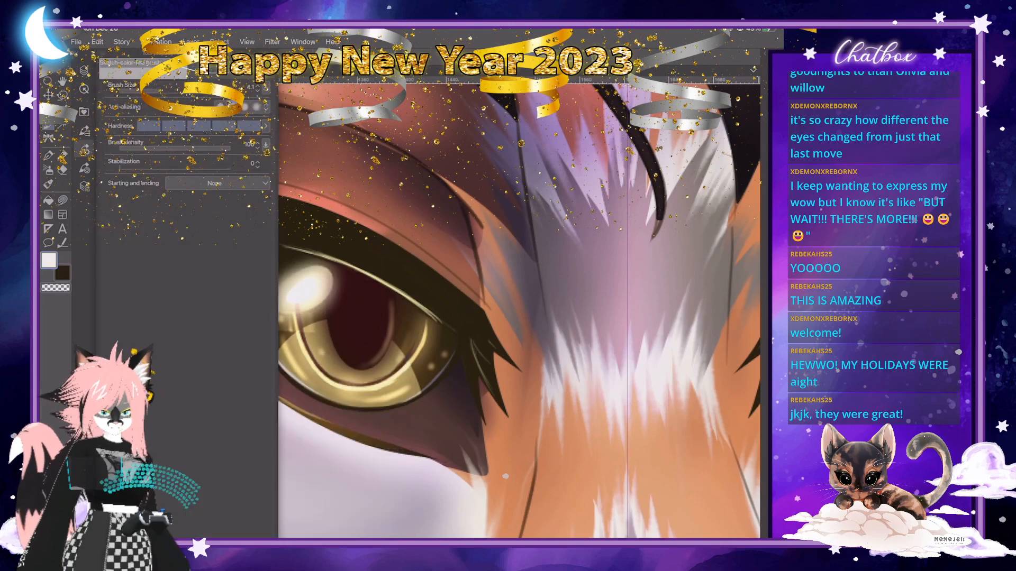
pyautogui.click(63, 200)
# Lasso-fill a small round white highlight beside the lower right of the pupil in each iris.
pyautogui.scroll(2, 429, 397)
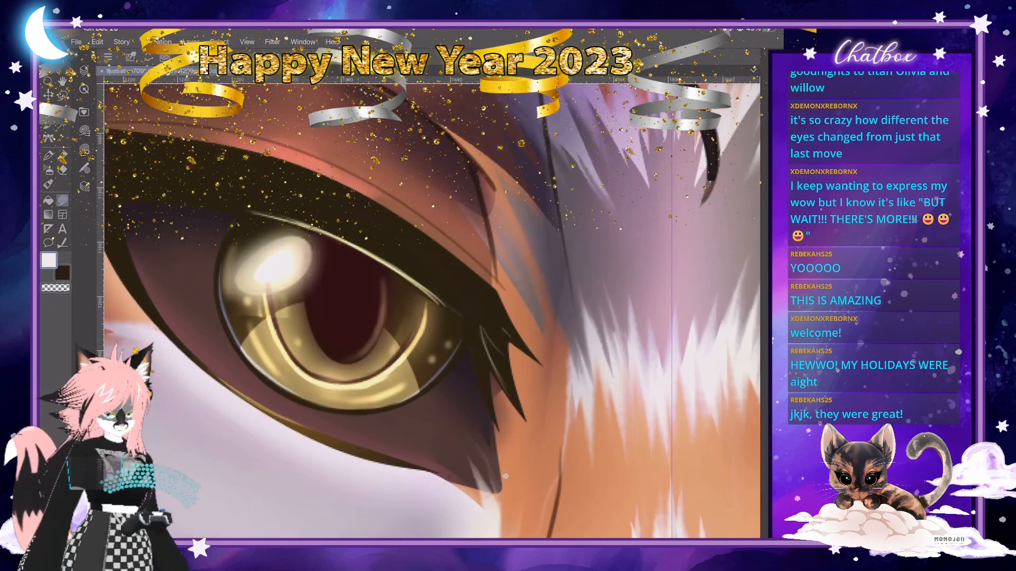
pyautogui.scroll(-4, 428, 307)
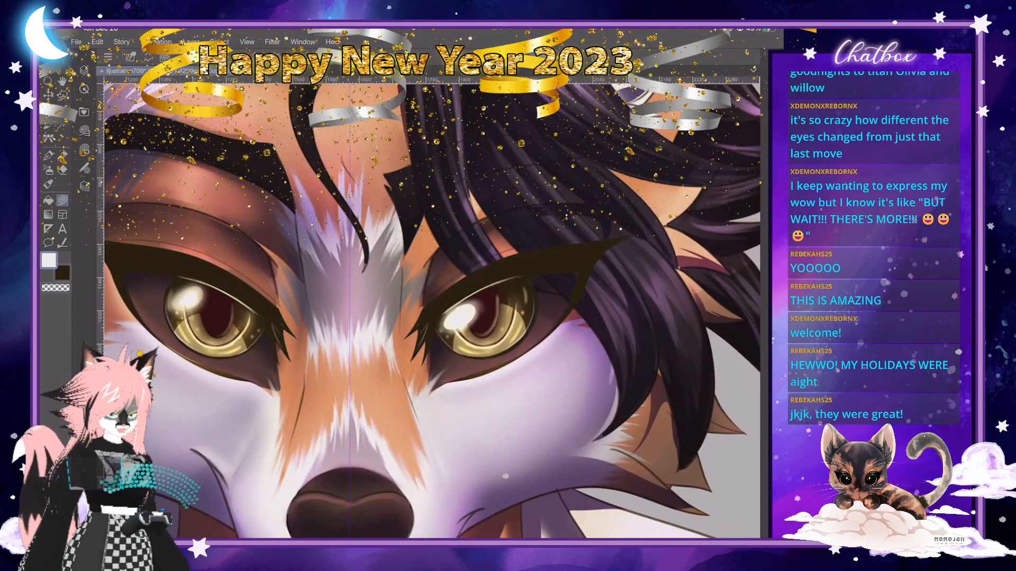
pyautogui.scroll(4, 164, 317)
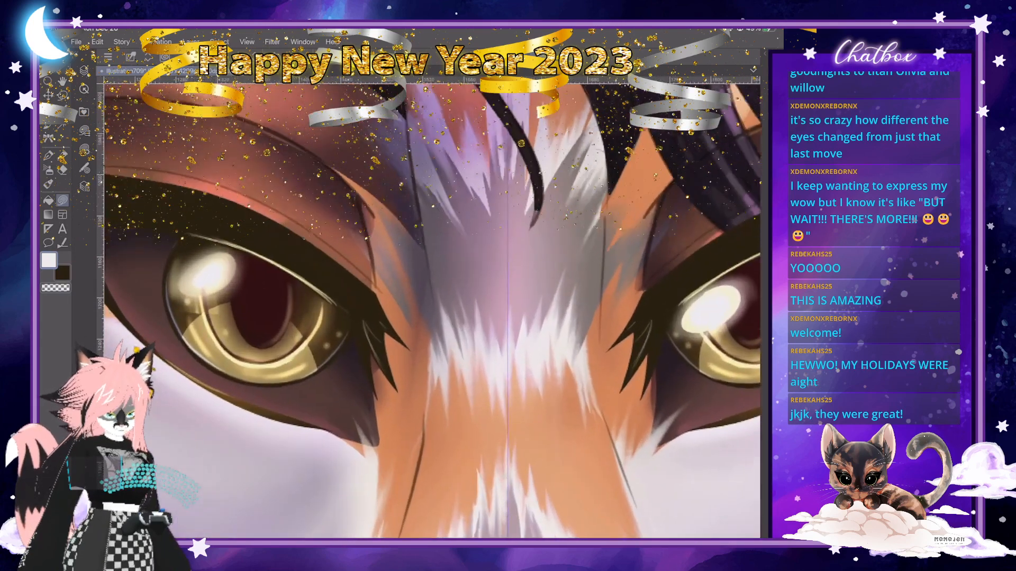
pyautogui.moveTo(297, 325)
pyautogui.mouseDown()
pyautogui.moveTo(290, 335)
pyautogui.moveTo(307, 328)
pyautogui.moveTo(295, 324)
pyautogui.mouseUp()
pyautogui.scroll(-3, 343, 300)
pyautogui.hscroll(3, 431, 307)
pyautogui.scroll(3, 577, 275)
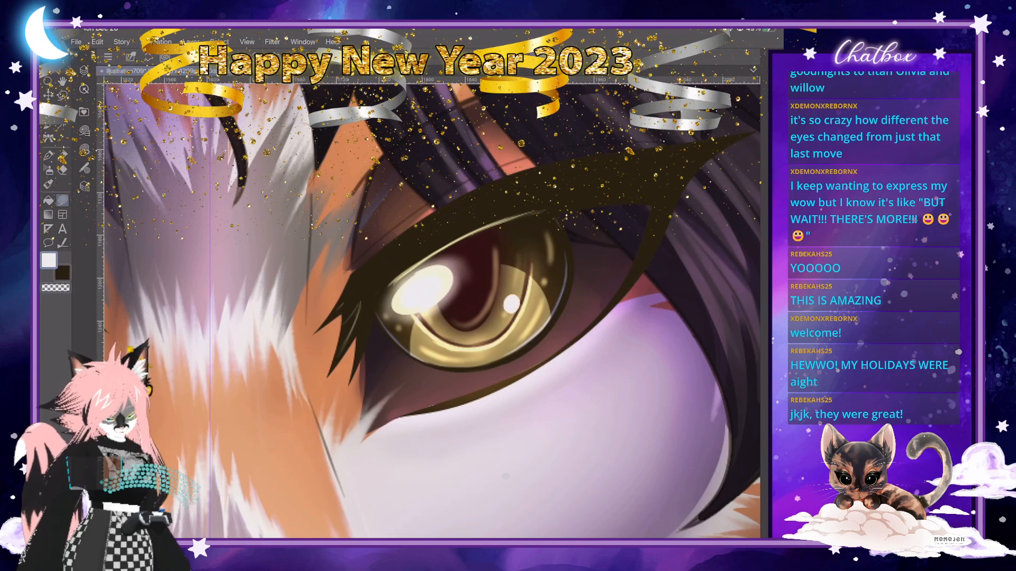
pyautogui.scroll(-4, 508, 302)
pyautogui.scroll(4, 357, 304)
# Airbrush a soft glow in pale cream over the small round highlight in the left iris.
pyautogui.press('b')
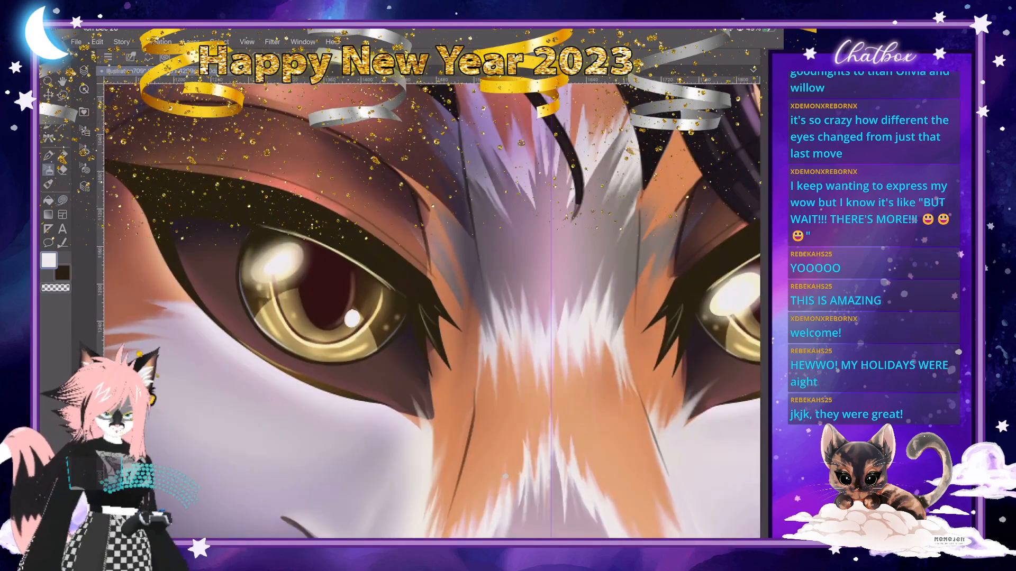
pyautogui.click(84, 150)
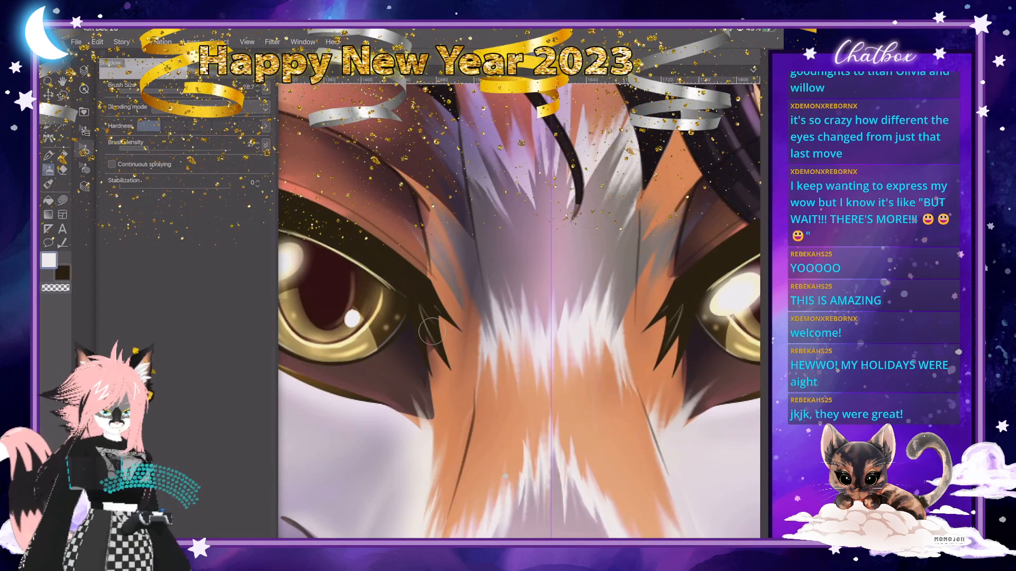
pyautogui.click(49, 260)
pyautogui.moveTo(193, 413); pyautogui.dragTo(188, 414)
pyautogui.click(382, 379)
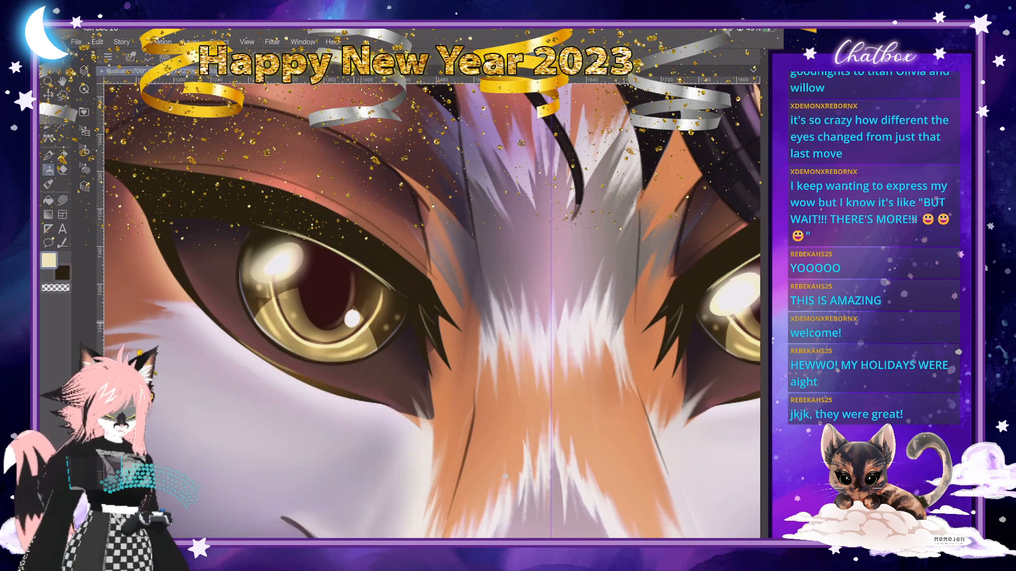
pyautogui.click(352, 319)
pyautogui.click(352, 317)
# Airbrush the same cream glow over the right iris's small round highlight and compare both eyes.
pyautogui.scroll(-3, 433, 311)
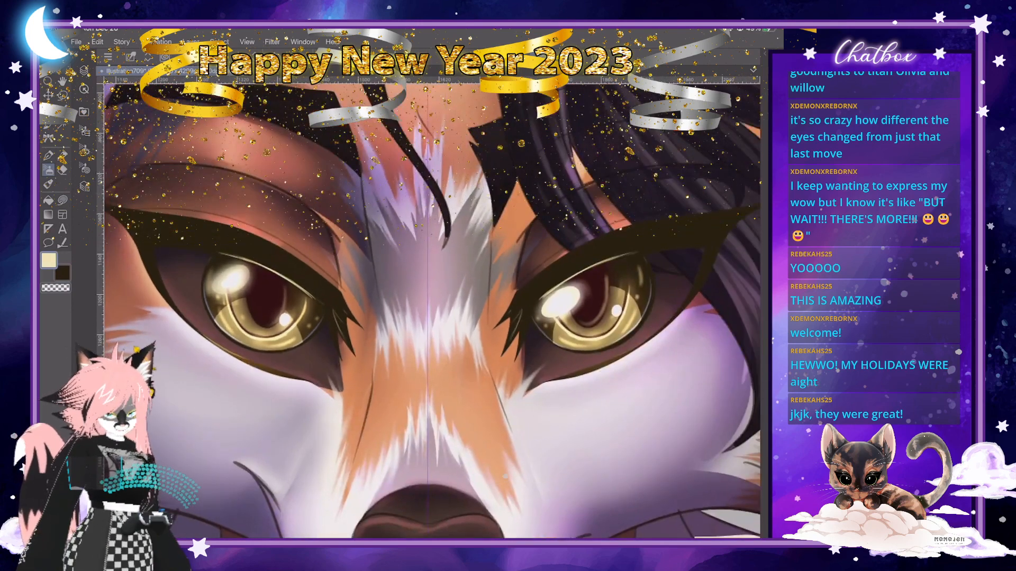
pyautogui.click(617, 308)
pyautogui.click(615, 311)
pyautogui.click(578, 296)
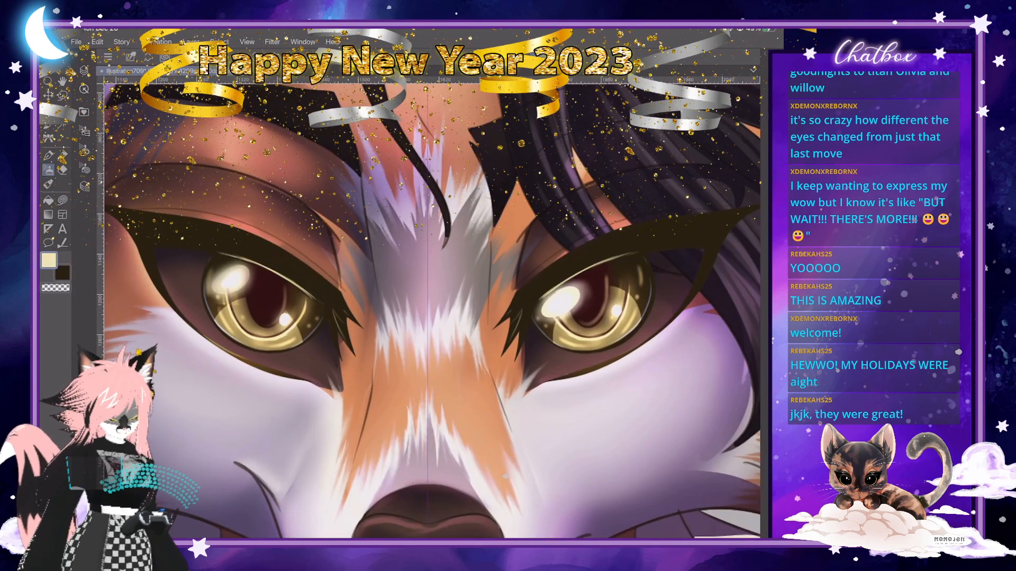
pyautogui.scroll(-3, 490, 305)
pyautogui.scroll(4, 595, 305)
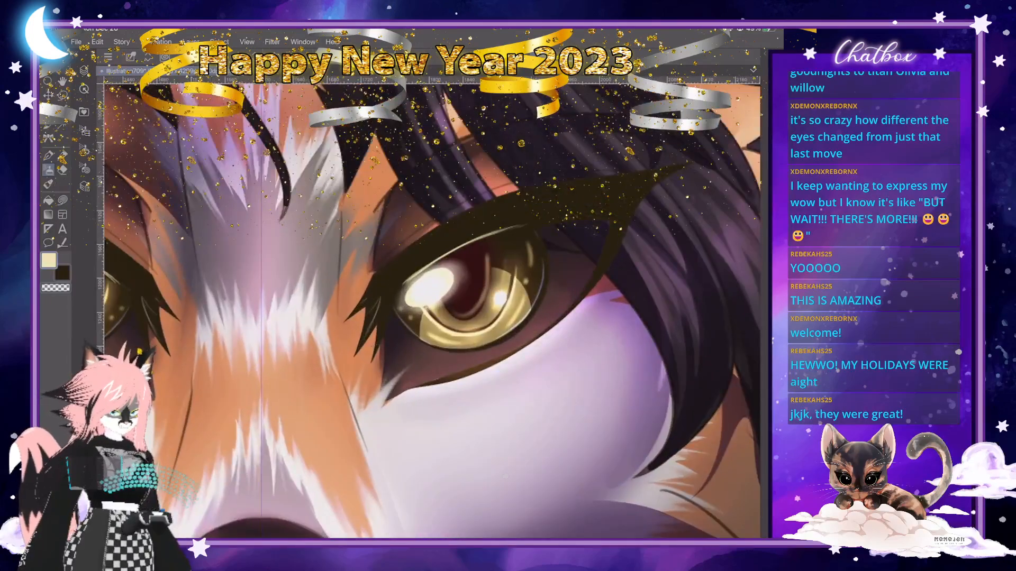
pyautogui.scroll(-3, 506, 476)
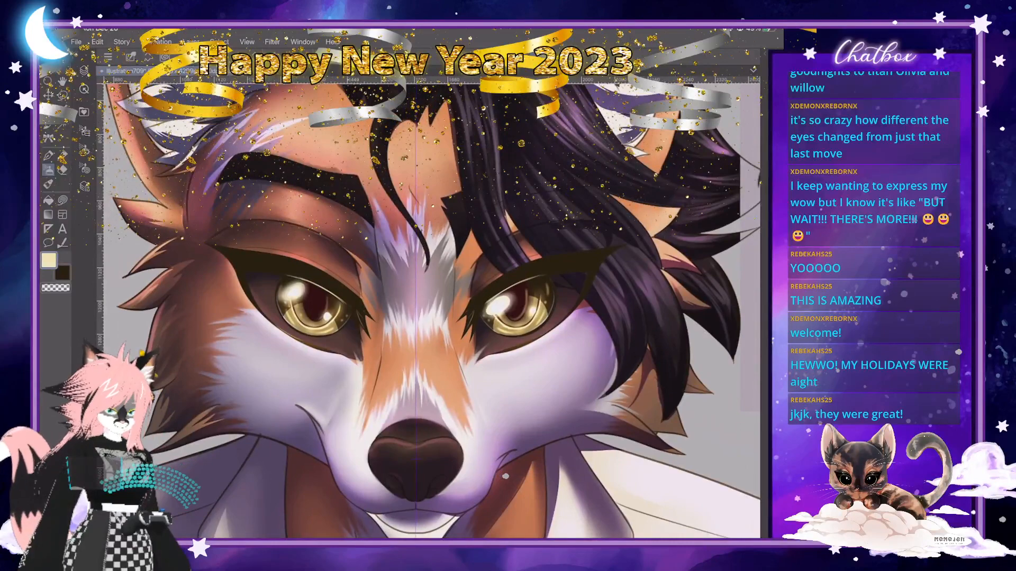
pyautogui.scroll(4, 505, 476)
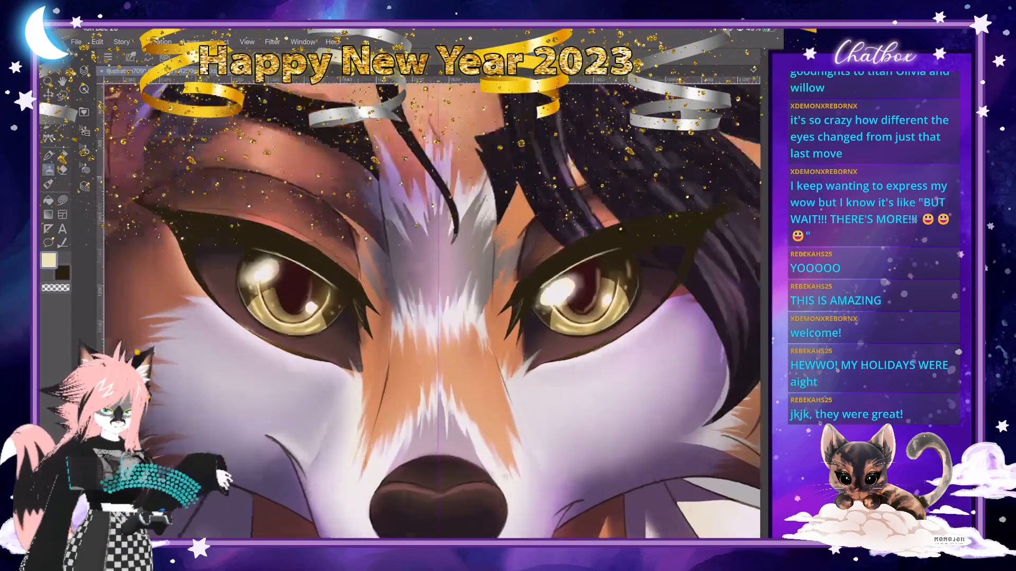
pyautogui.scroll(1, 505, 476)
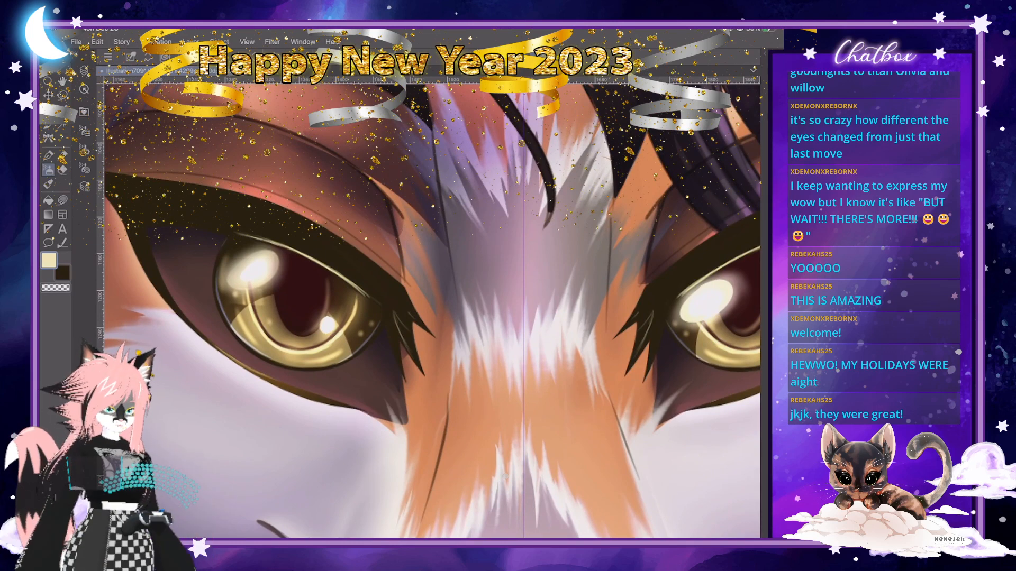
# Try lasso-filling a small cream heart inside each pupil and judge it against the whole face.
pyautogui.click(63, 200)
pyautogui.moveTo(294, 291)
pyautogui.mouseDown()
pyautogui.moveTo(294, 311)
pyautogui.moveTo(295, 295)
pyautogui.mouseUp()
pyautogui.scroll(-2, 280, 312)
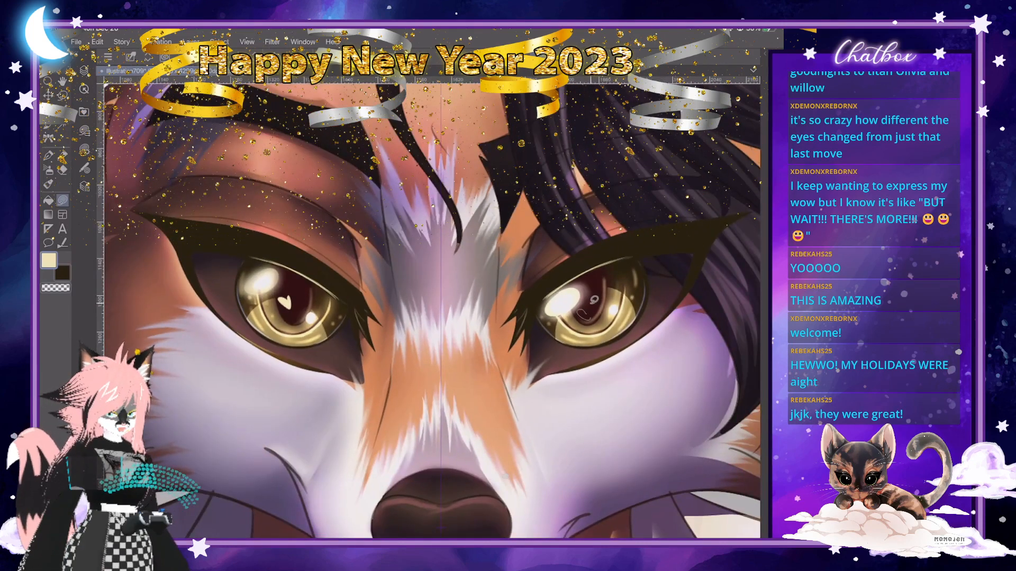
pyautogui.scroll(-4, 572, 323)
pyautogui.scroll(3, 607, 323)
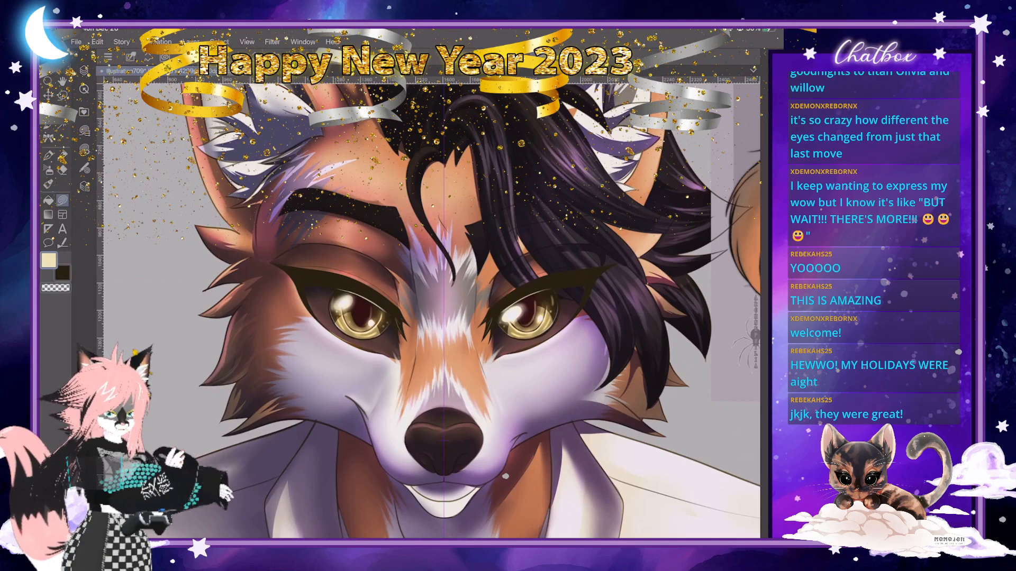
# Lasso-fill a sharp, pointed cream highlight in the lower part of each iris, below the large white highlight.
pyautogui.scroll(3, 391, 333)
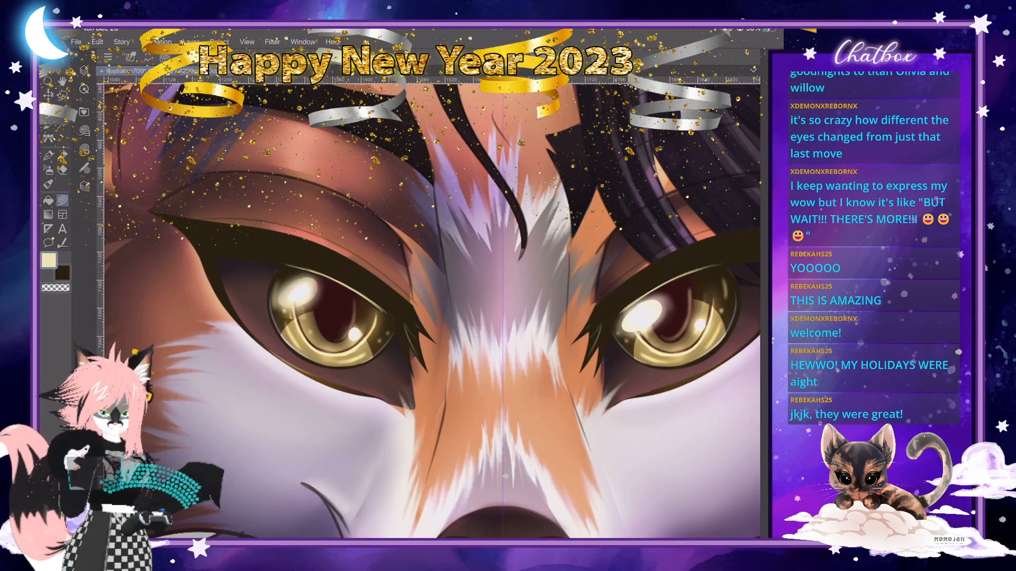
pyautogui.scroll(2, 356, 302)
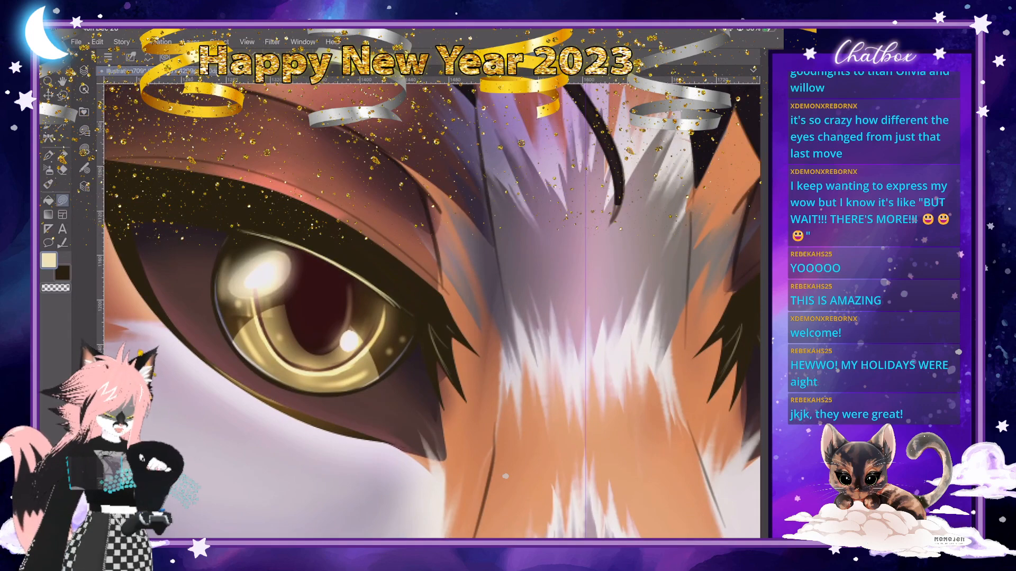
pyautogui.moveTo(308, 312)
pyautogui.mouseDown()
pyautogui.moveTo(295, 356)
pyautogui.moveTo(294, 335)
pyautogui.moveTo(254, 358)
pyautogui.mouseUp()
pyautogui.scroll(-3, 284, 339)
pyautogui.scroll(2, 606, 329)
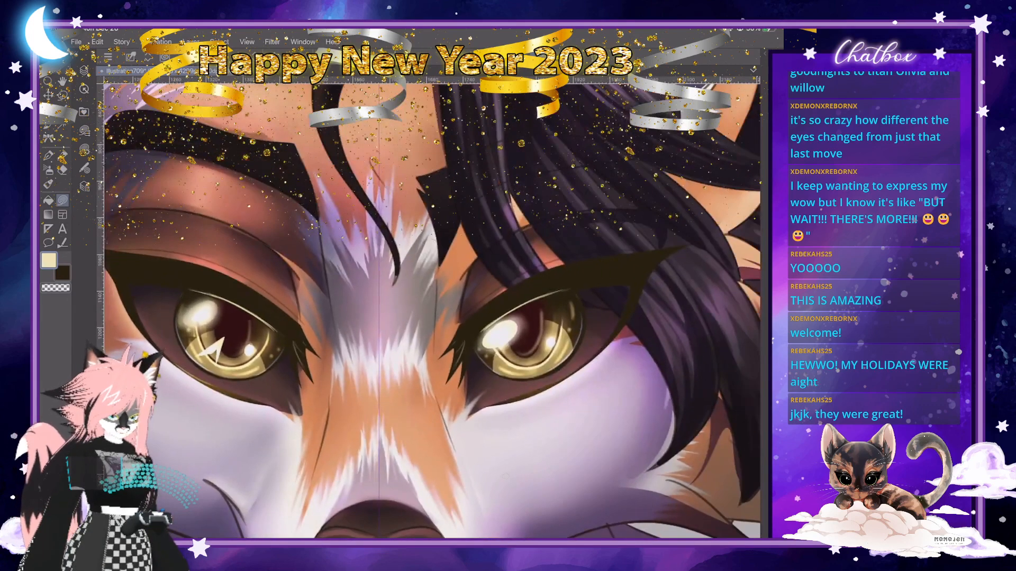
pyautogui.moveTo(501, 331)
pyautogui.mouseDown()
pyautogui.moveTo(506, 362)
pyautogui.moveTo(501, 347)
pyautogui.moveTo(484, 363)
pyautogui.mouseUp()
pyautogui.hscroll(-3, 429, 311)
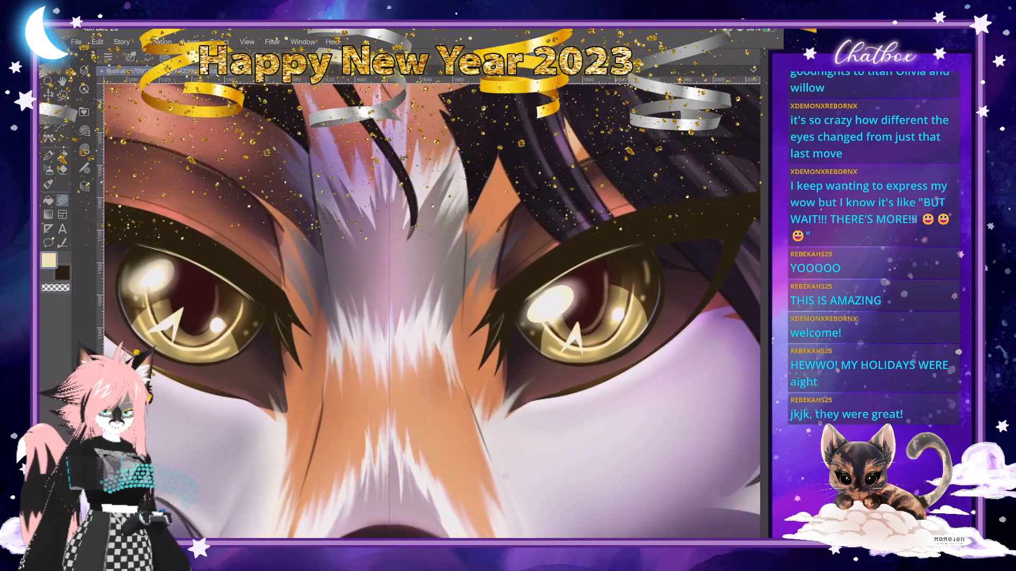
# Blend the edges of the pointed cream highlight softly into each iris and judge both eyes against the whole face.
pyautogui.press('j')
pyautogui.scroll(2, 429, 311)
pyautogui.moveTo(223, 304); pyautogui.dragTo(208, 315)
pyautogui.scroll(-2, 505, 476)
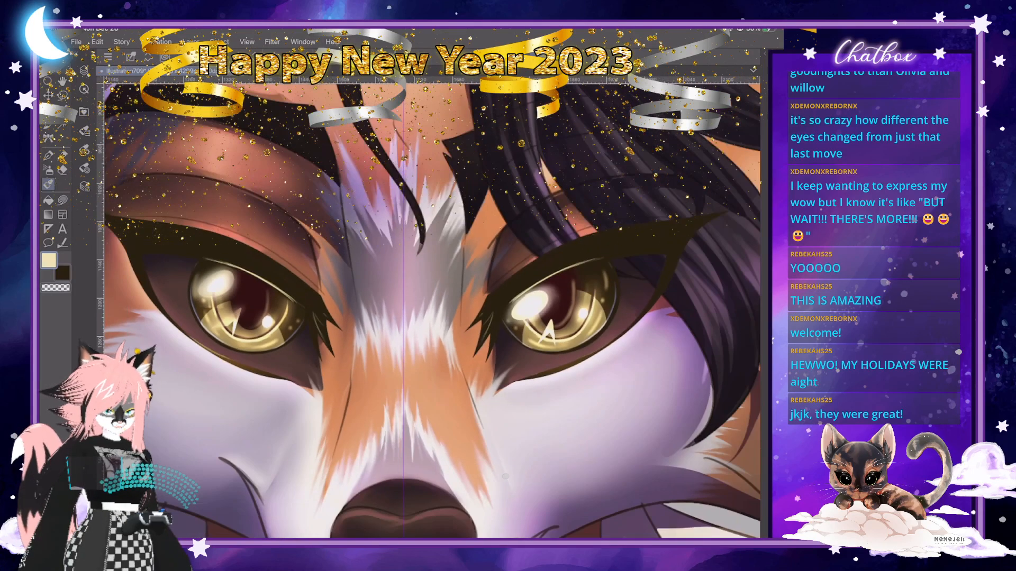
pyautogui.moveTo(550, 322)
pyautogui.mouseDown()
pyautogui.moveTo(543, 335)
pyautogui.moveTo(551, 339)
pyautogui.mouseUp()
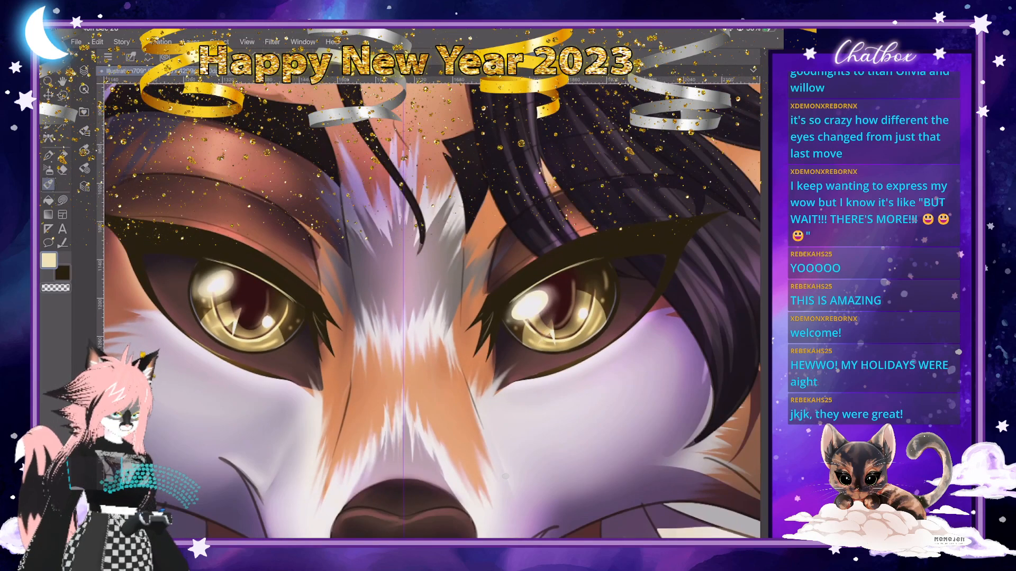
pyautogui.hscroll(2, 506, 476)
pyautogui.scroll(2, 508, 291)
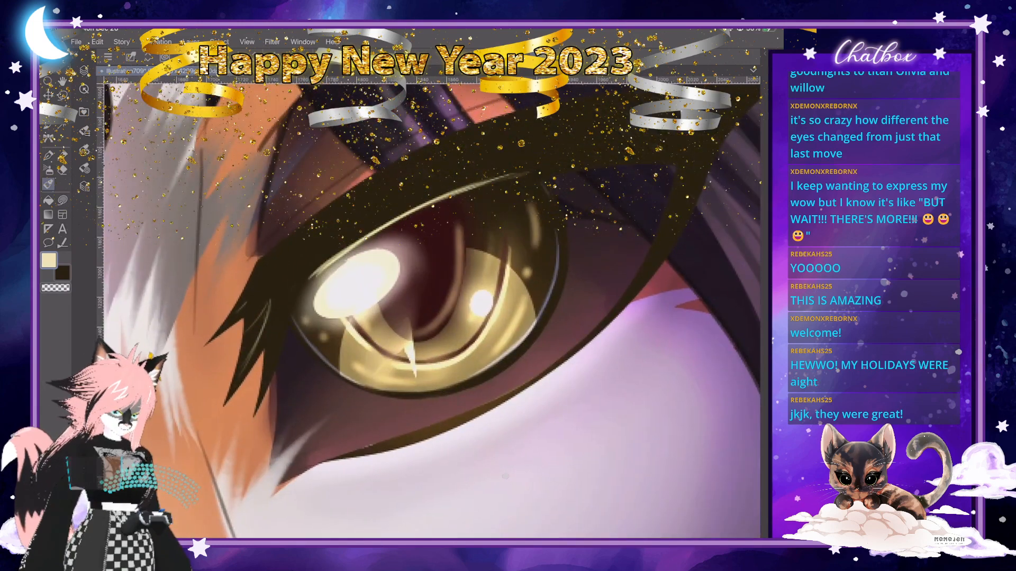
pyautogui.press('i')
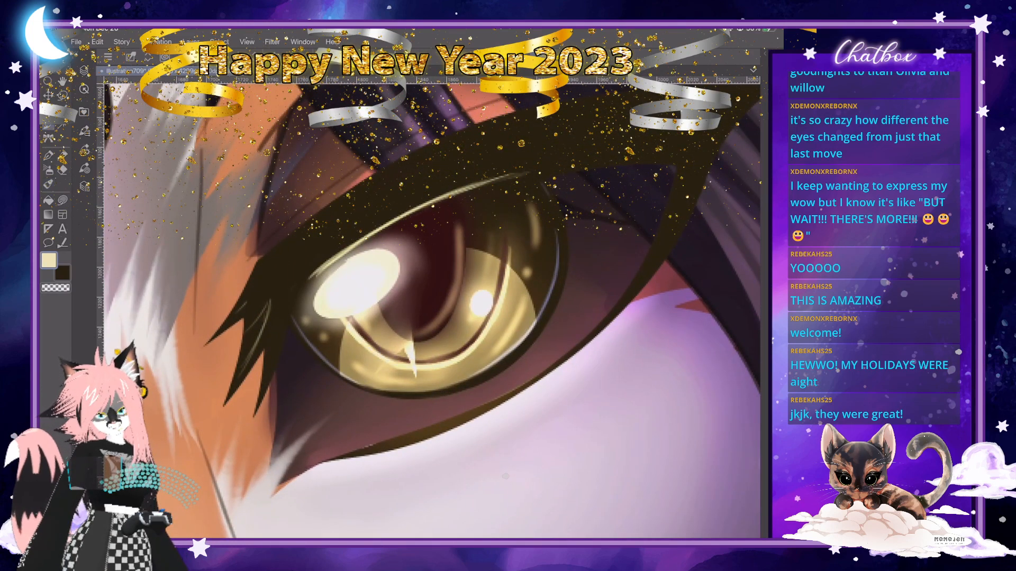
pyautogui.scroll(-3, 505, 476)
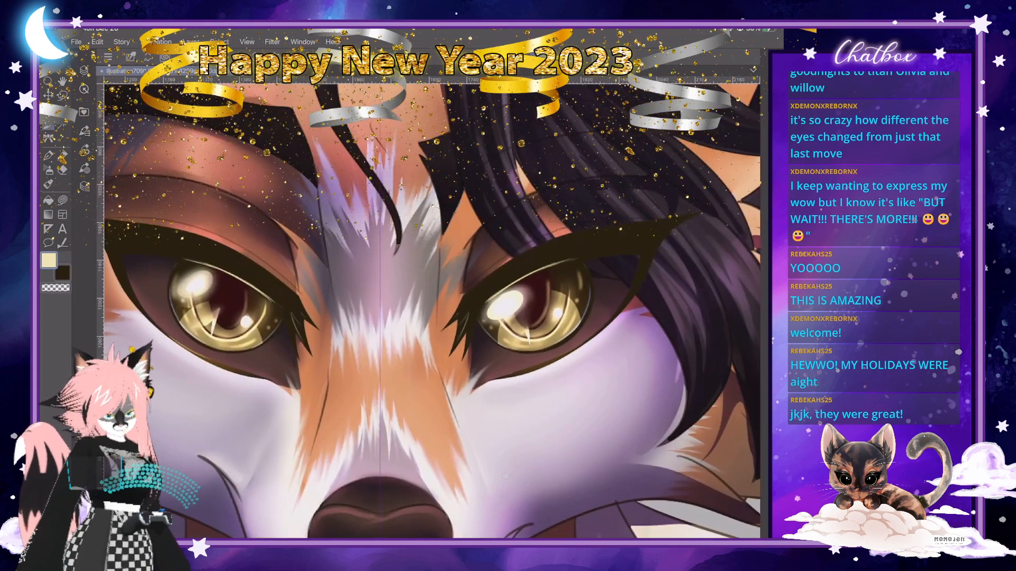
pyautogui.scroll(1, 505, 476)
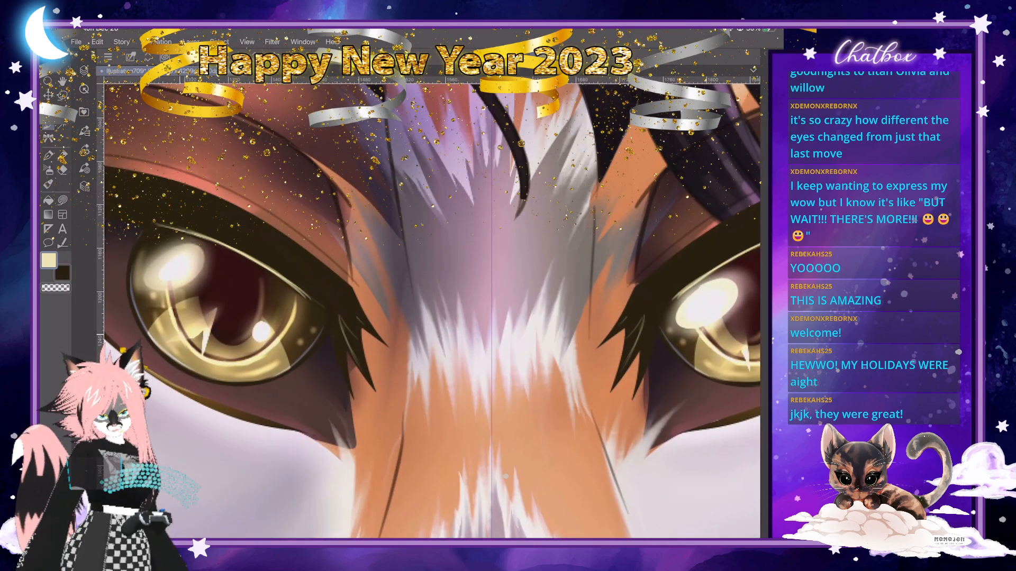
pyautogui.scroll(-4, 506, 476)
pyautogui.scroll(2, 505, 476)
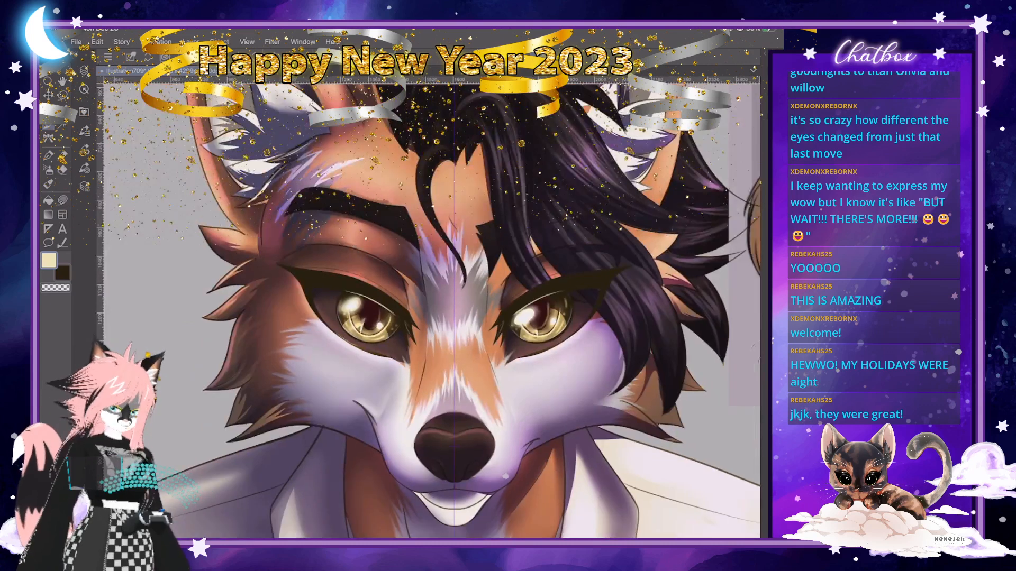
# Choose a light blue of hue 218 and lasso-select a rounded area across the pupil and lower iris of each eye.
pyautogui.click(49, 260)
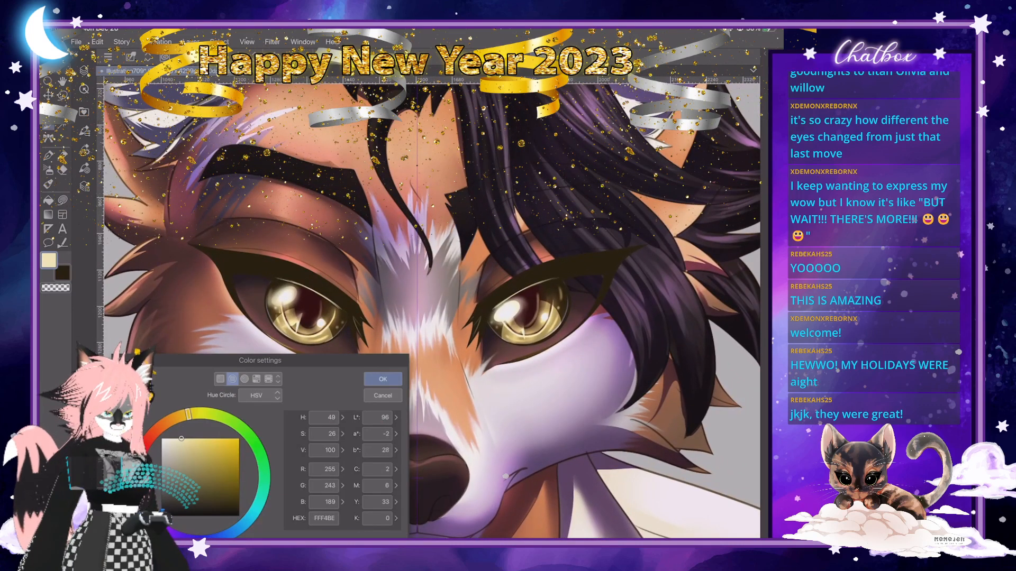
pyautogui.click(223, 533)
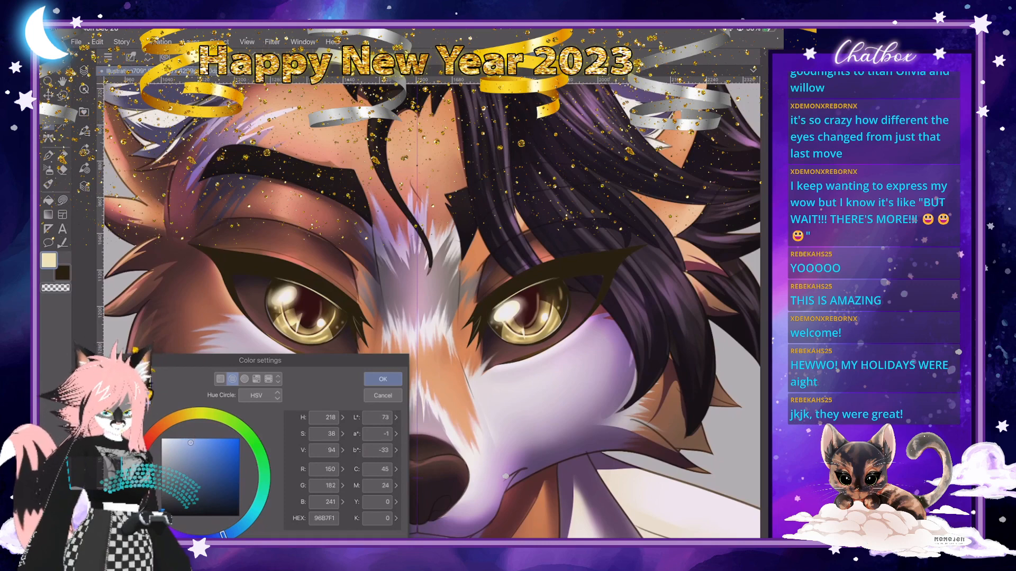
pyautogui.press('Return')
pyautogui.scroll(3, 296, 298)
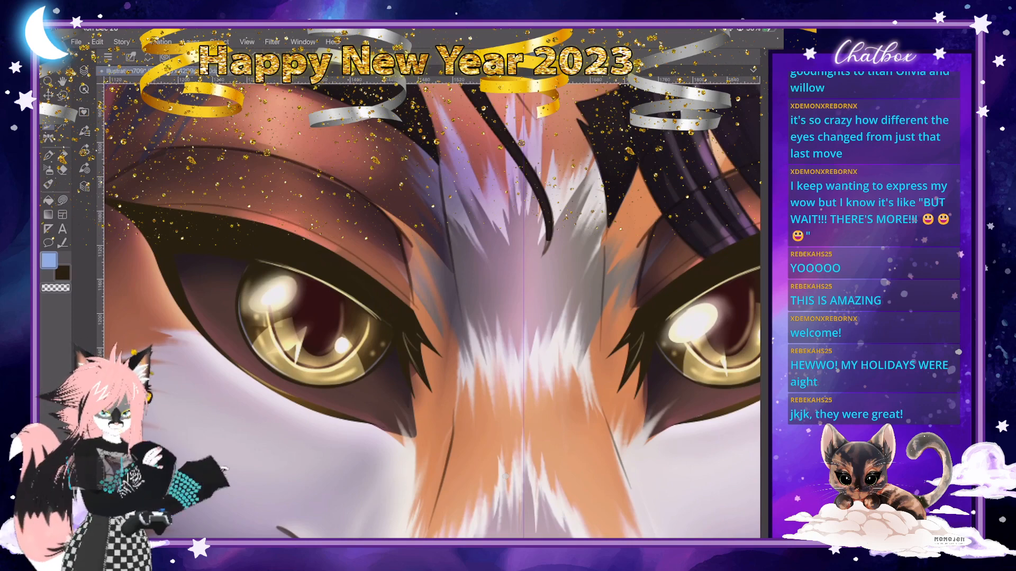
pyautogui.scroll(1, 505, 476)
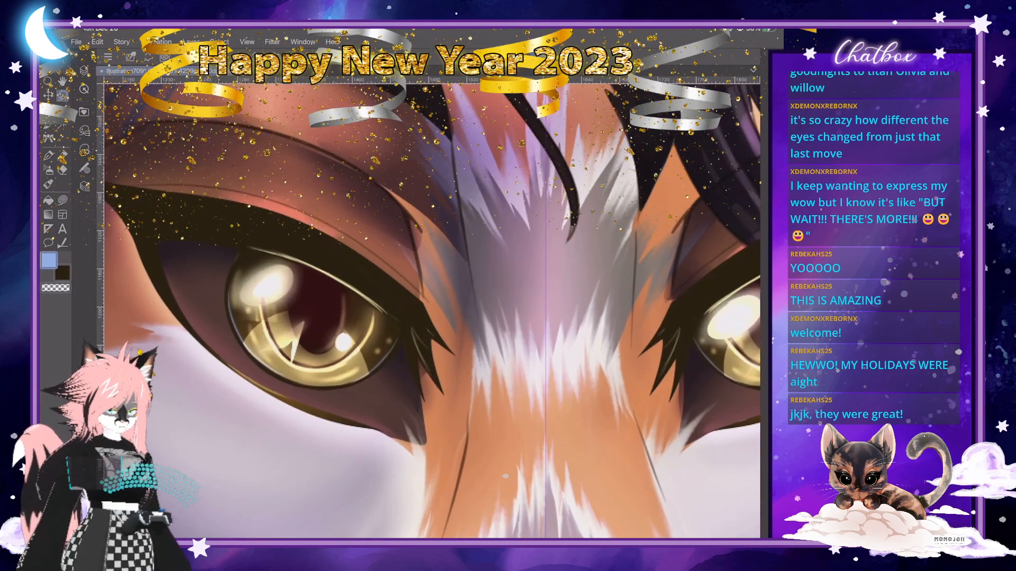
pyautogui.moveTo(287, 333)
pyautogui.mouseDown()
pyautogui.moveTo(349, 400)
pyautogui.moveTo(281, 408)
pyautogui.mouseUp()
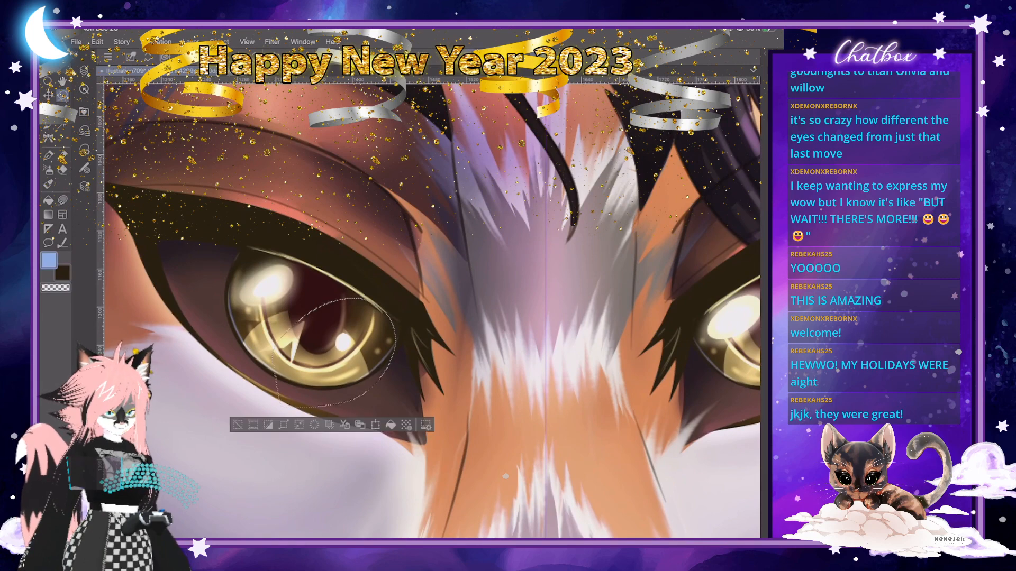
pyautogui.scroll(-3, 307, 270)
pyautogui.hotkey('ctrl', 'd')
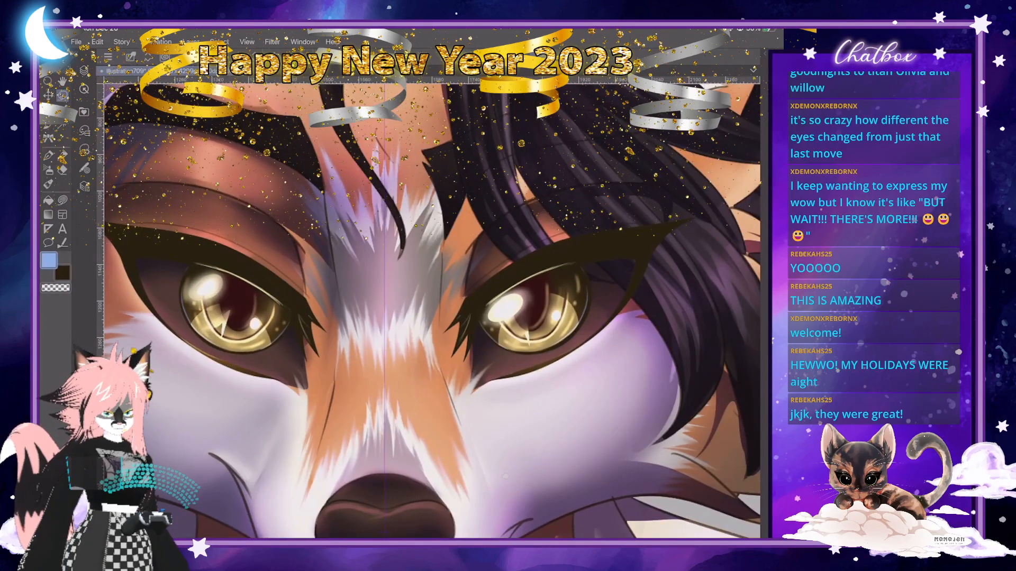
pyautogui.moveTo(222, 298)
pyautogui.mouseDown()
pyautogui.moveTo(249, 294)
pyautogui.moveTo(228, 349)
pyautogui.mouseUp()
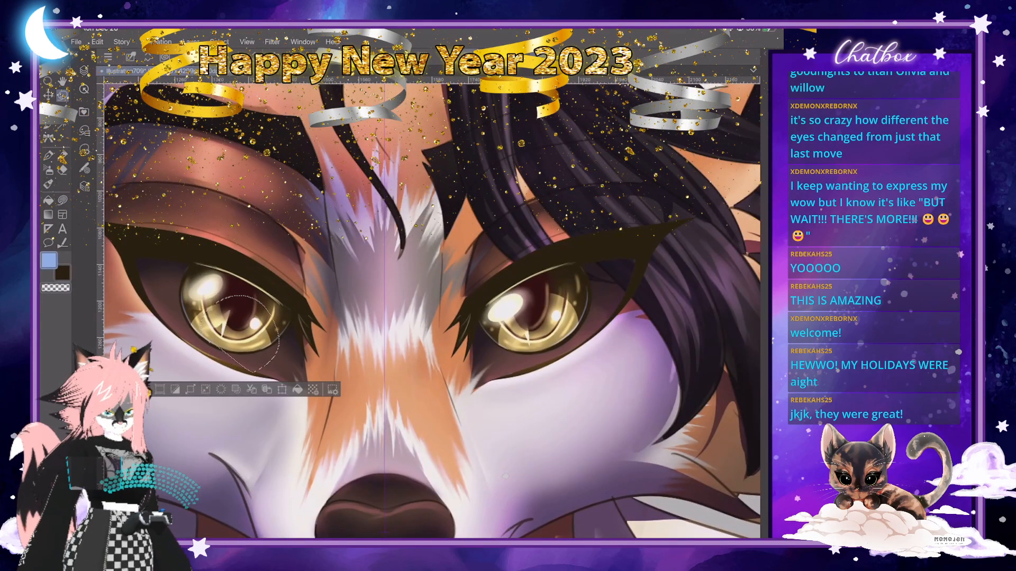
pyautogui.moveTo(516, 318)
pyautogui.mouseDown()
pyautogui.moveTo(524, 310)
pyautogui.moveTo(582, 346)
pyautogui.moveTo(509, 353)
pyautogui.mouseUp()
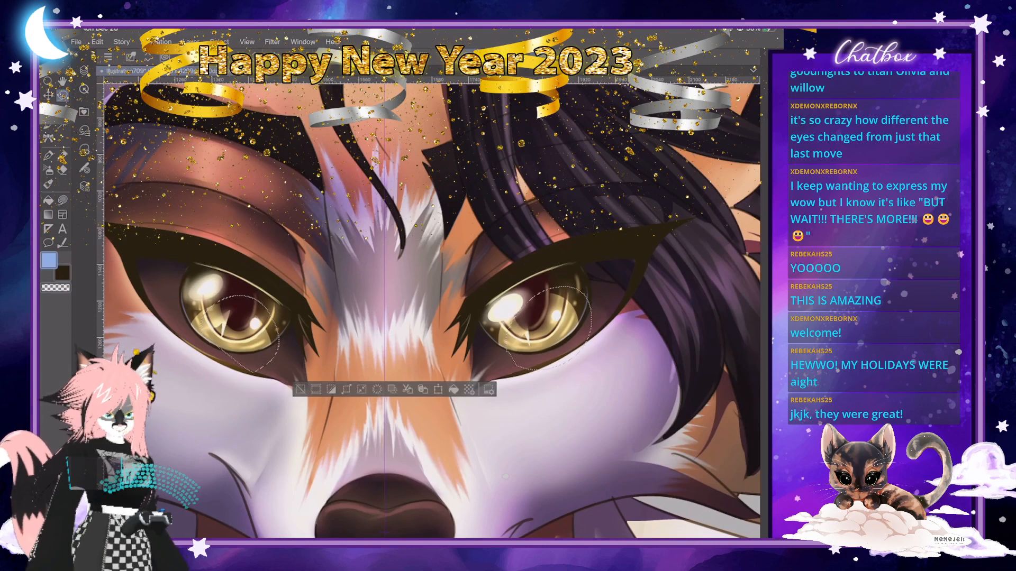
# Airbrush light blue along the upper edge of the rounded selection in each eye, then clear the selection.
pyautogui.press('j')
pyautogui.press('b')
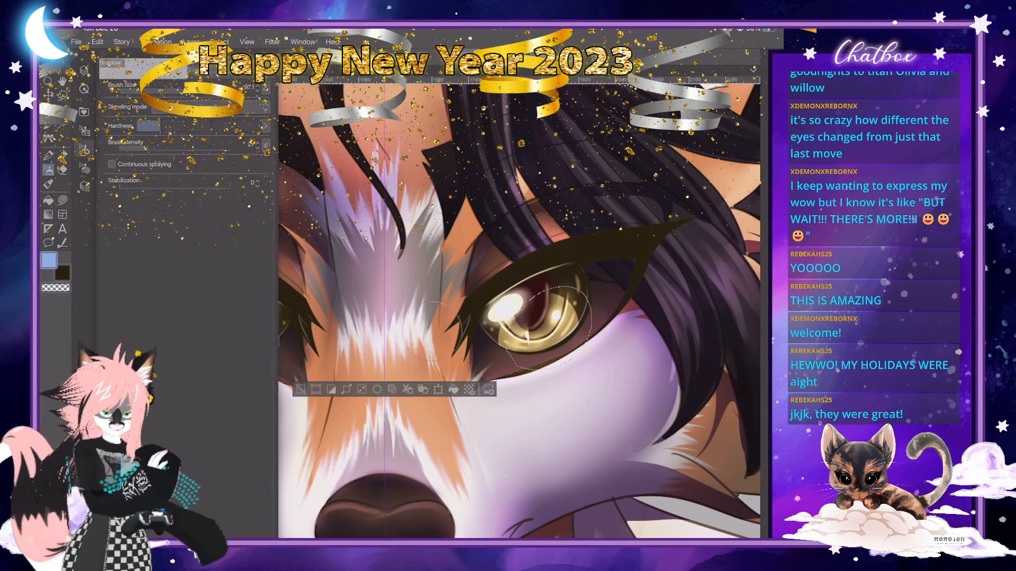
pyautogui.moveTo(534, 312)
pyautogui.mouseDown()
pyautogui.moveTo(565, 291)
pyautogui.moveTo(535, 310)
pyautogui.moveTo(585, 307)
pyautogui.mouseUp()
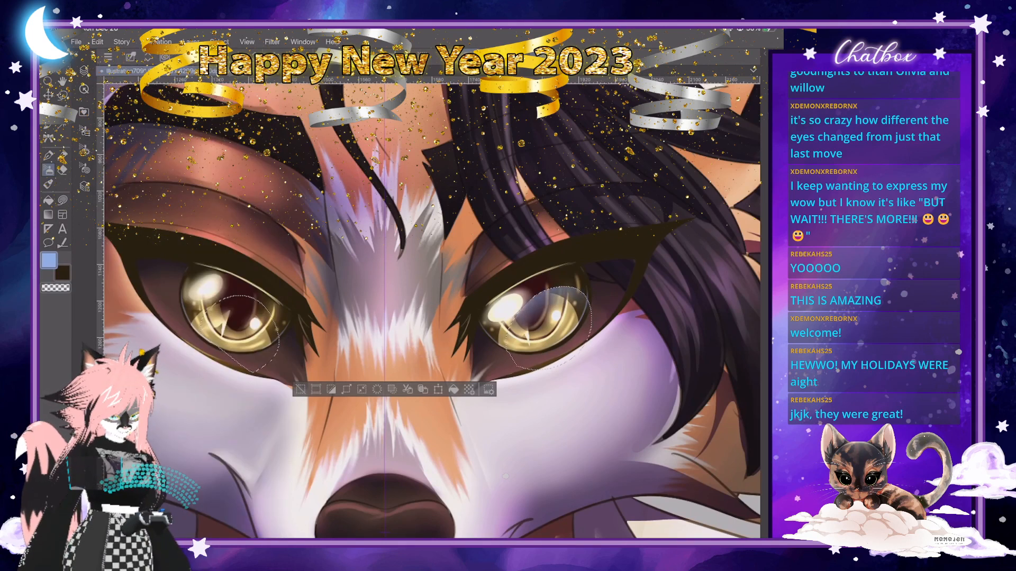
pyautogui.moveTo(244, 300)
pyautogui.mouseDown()
pyautogui.moveTo(225, 304)
pyautogui.moveTo(262, 309)
pyautogui.moveTo(229, 302)
pyautogui.mouseUp()
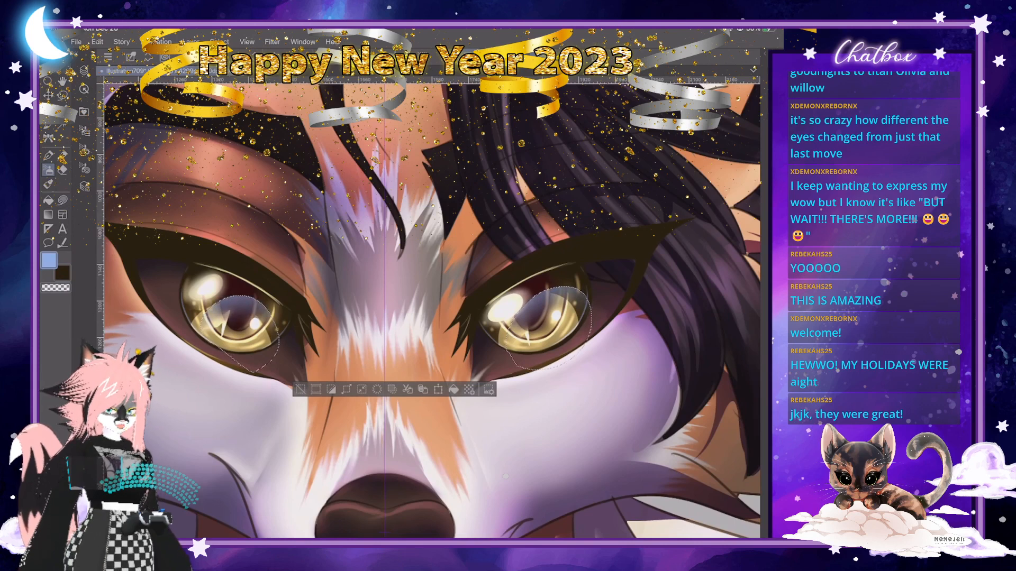
pyautogui.hotkey('ctrl', 'd')
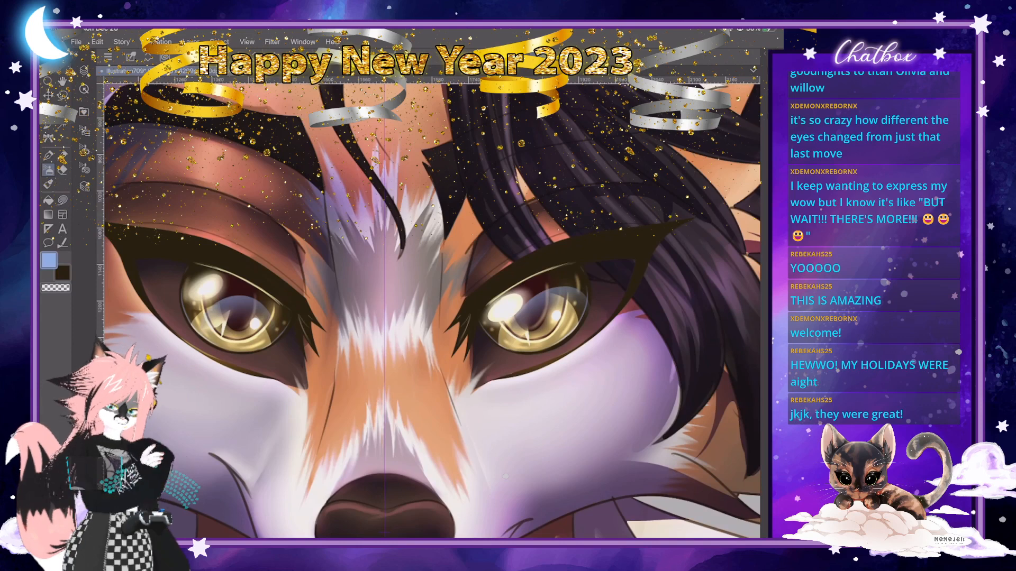
# Set the blue reflection layer to Add (Glow) blending at 54% opacity and check the eyes on the portrait.
pyautogui.click(83, 70)
pyautogui.click(146, 64)
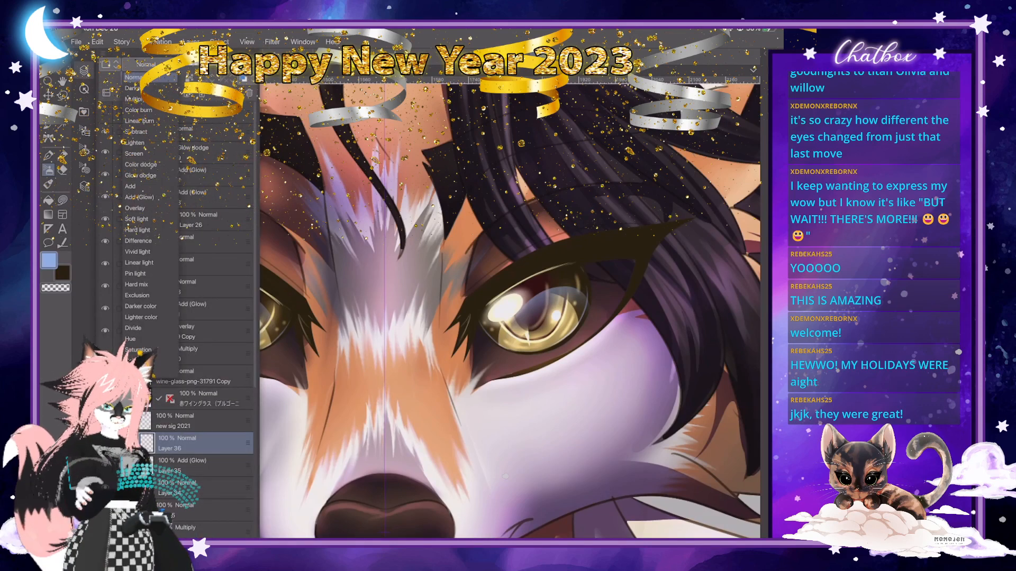
pyautogui.click(139, 197)
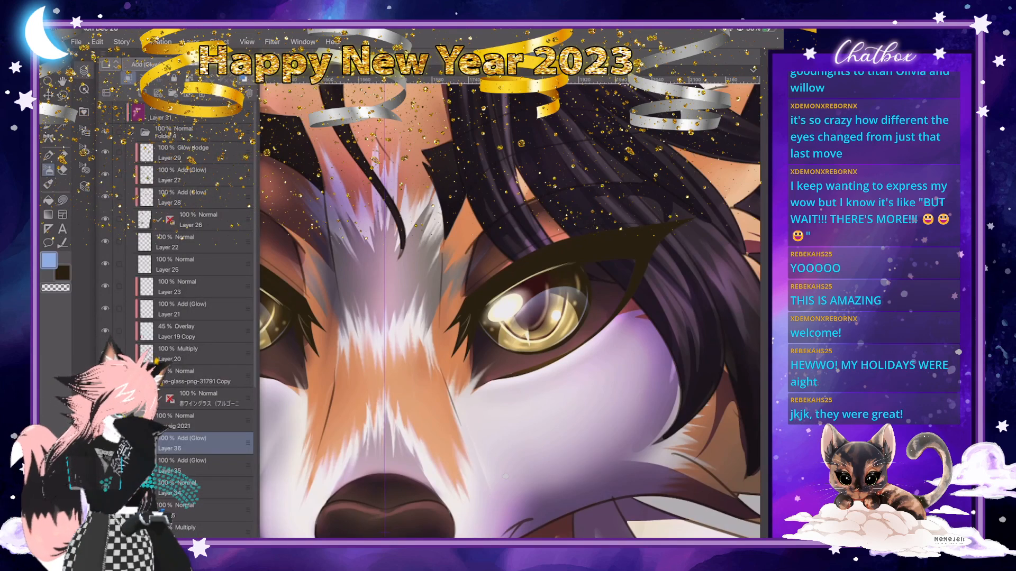
pyautogui.moveTo(238, 64); pyautogui.dragTo(221, 64)
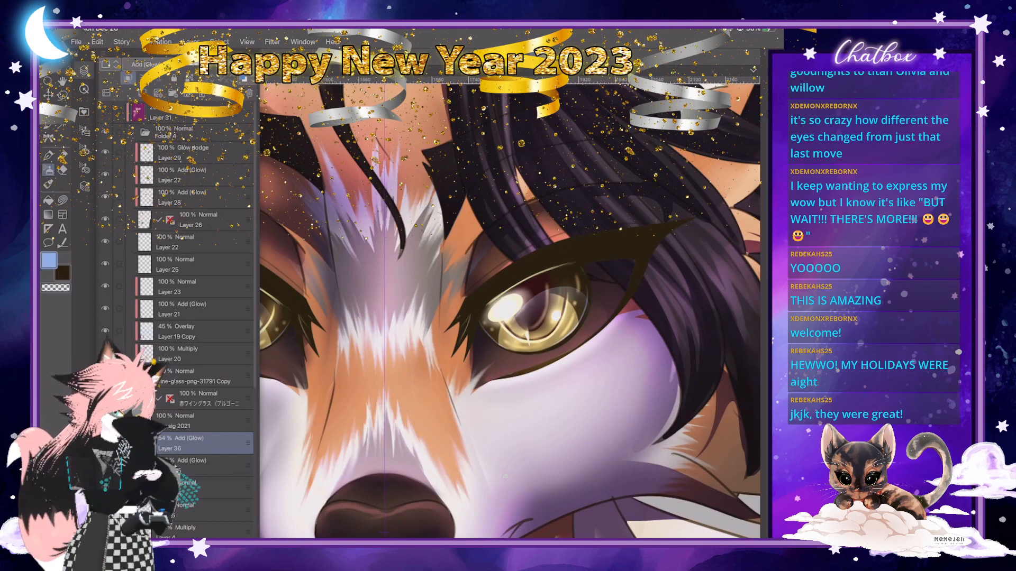
pyautogui.click(84, 70)
pyautogui.scroll(-5, 442, 340)
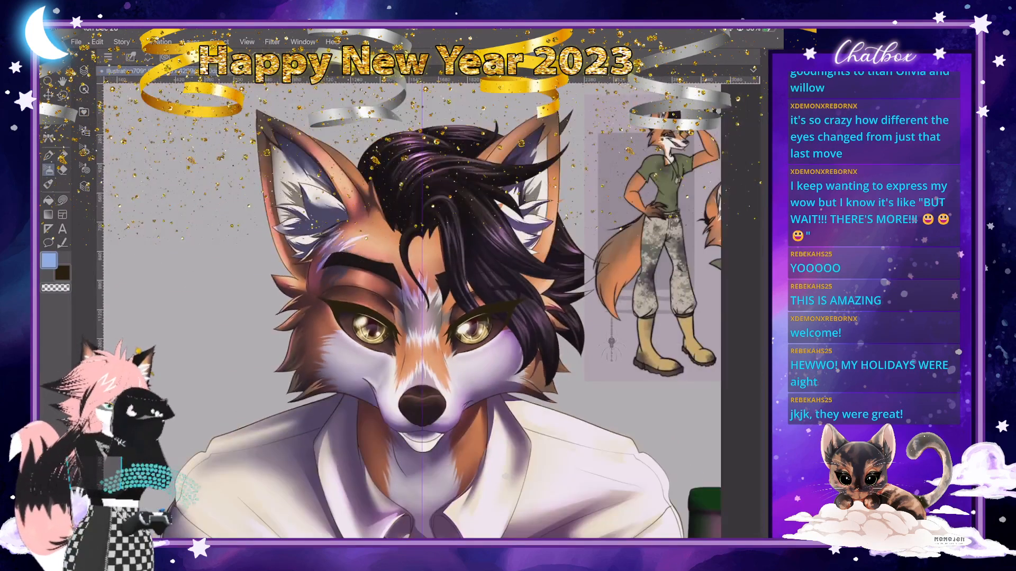
pyautogui.scroll(2, 485, 381)
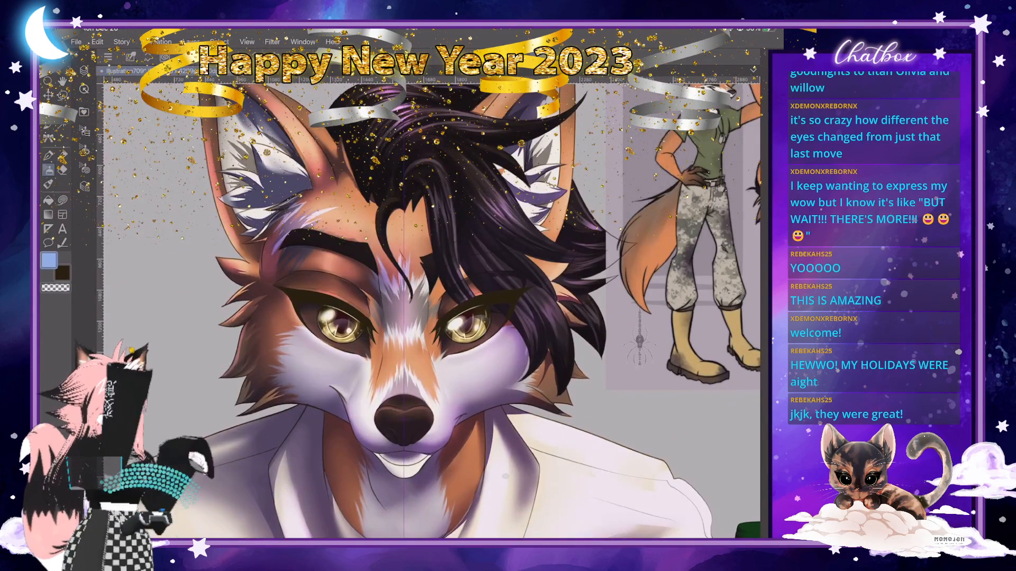
pyautogui.scroll(2, 505, 477)
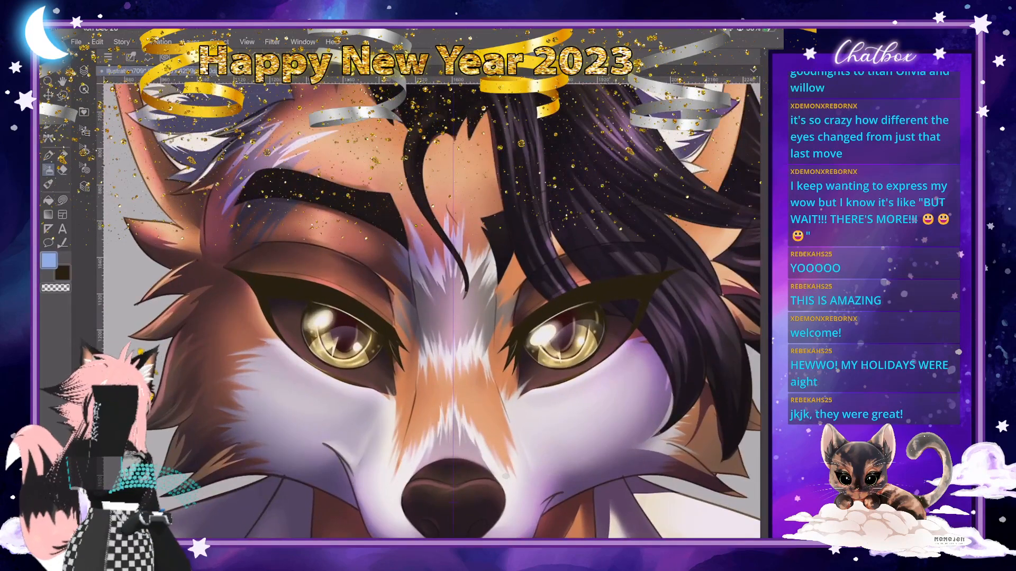
# Choose a deeper, more saturated blue and lasso-select a smaller rounded area in the lower part of each eye.
pyautogui.press('o')
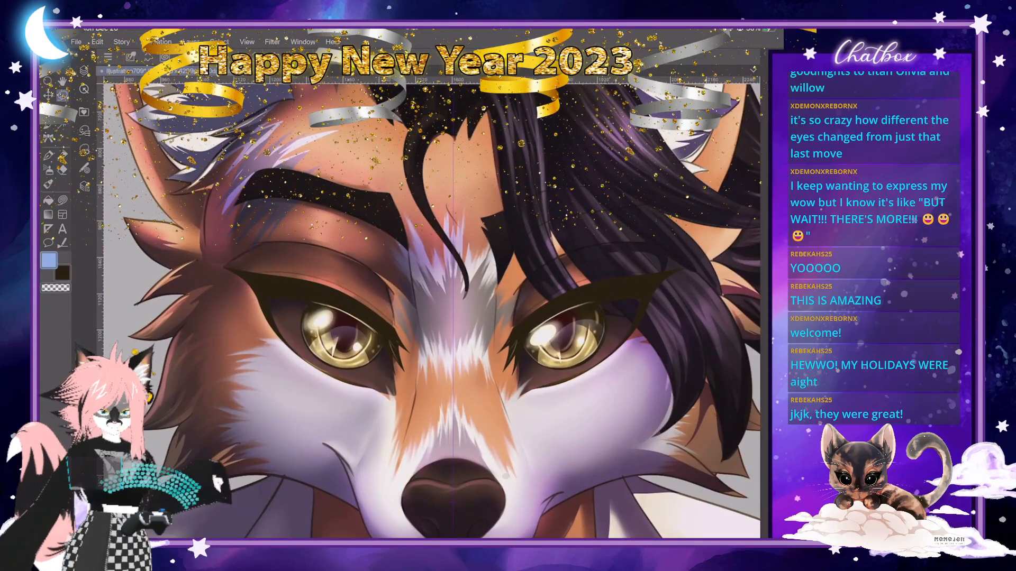
pyautogui.doubleClick(49, 261)
pyautogui.moveTo(191, 443); pyautogui.dragTo(231, 451)
pyautogui.click(382, 379)
pyautogui.scroll(2, 506, 476)
pyautogui.scroll(2, 507, 450)
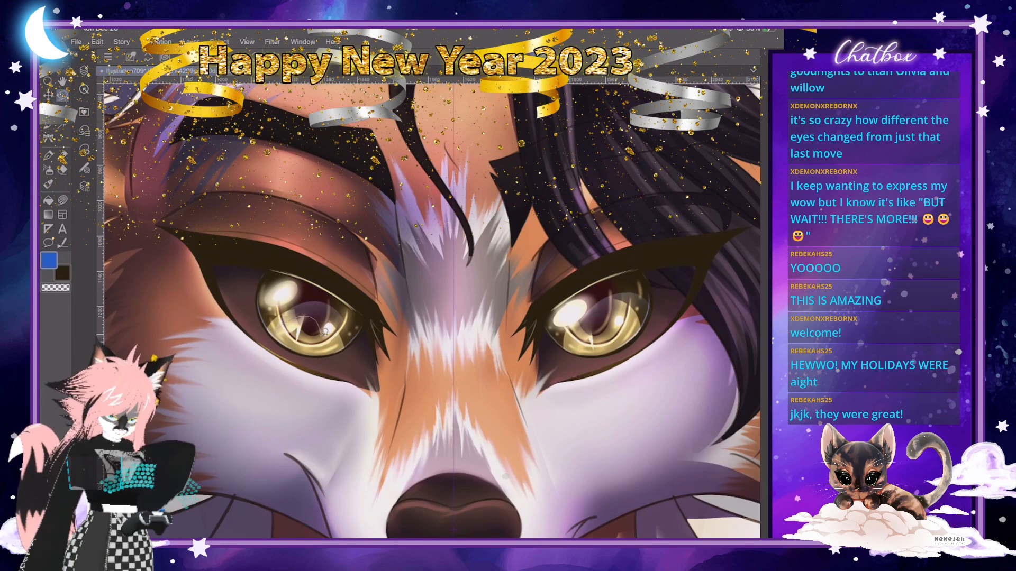
pyautogui.moveTo(286, 343); pyautogui.dragTo(281, 343)
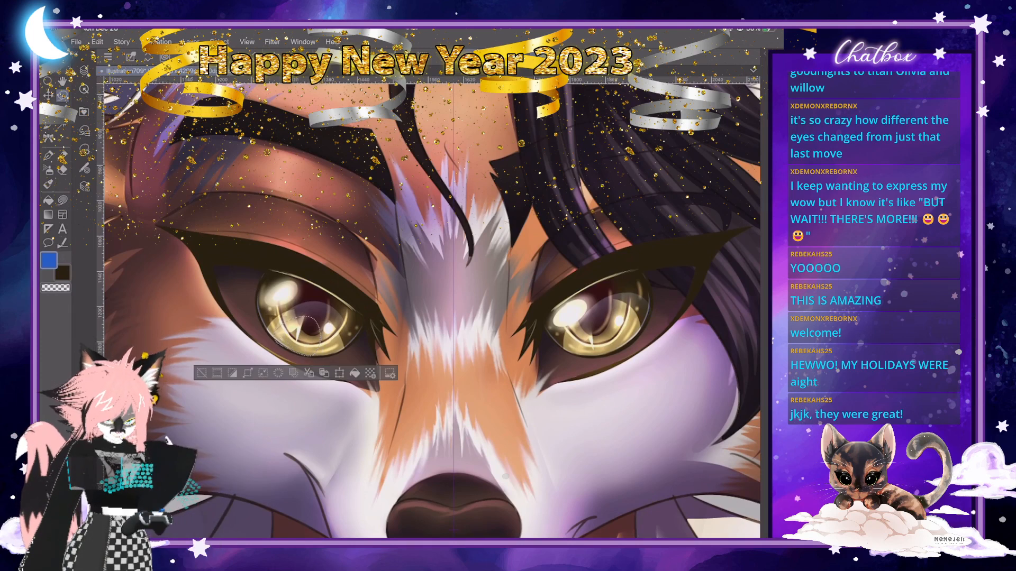
pyautogui.moveTo(619, 321)
pyautogui.mouseDown()
pyautogui.moveTo(625, 340)
pyautogui.moveTo(608, 355)
pyautogui.moveTo(575, 350)
pyautogui.mouseUp()
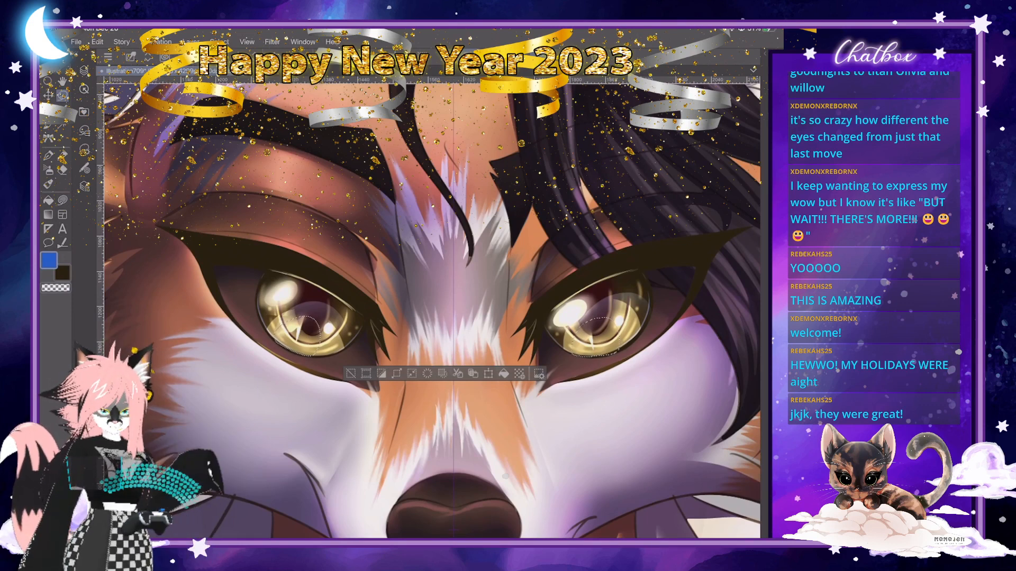
# Airbrush the deeper blue inside both smaller eye selections, deselect, and judge the eyes against the whole portrait.
pyautogui.press('b')
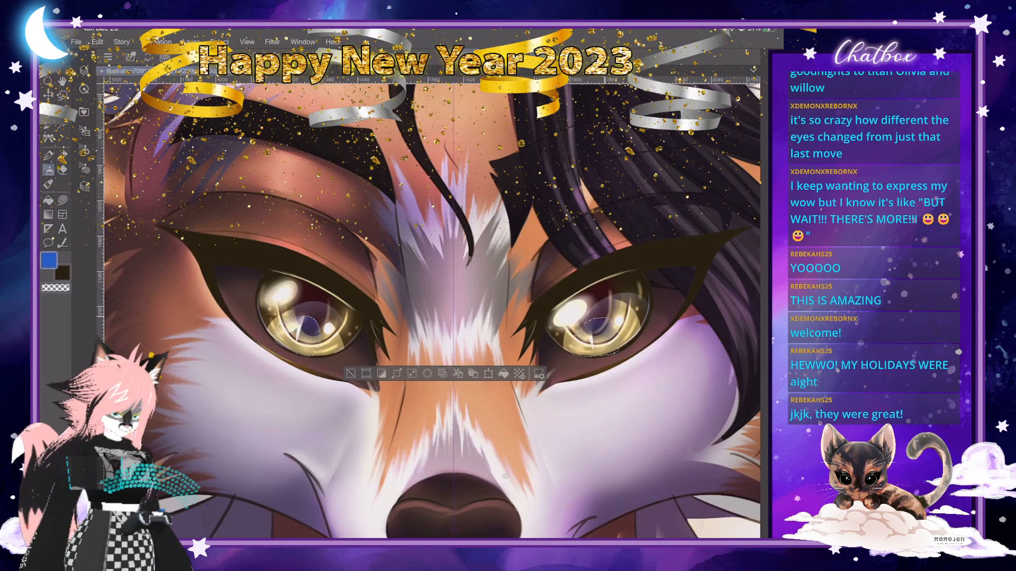
pyautogui.click(351, 373)
pyautogui.scroll(-5, 432, 310)
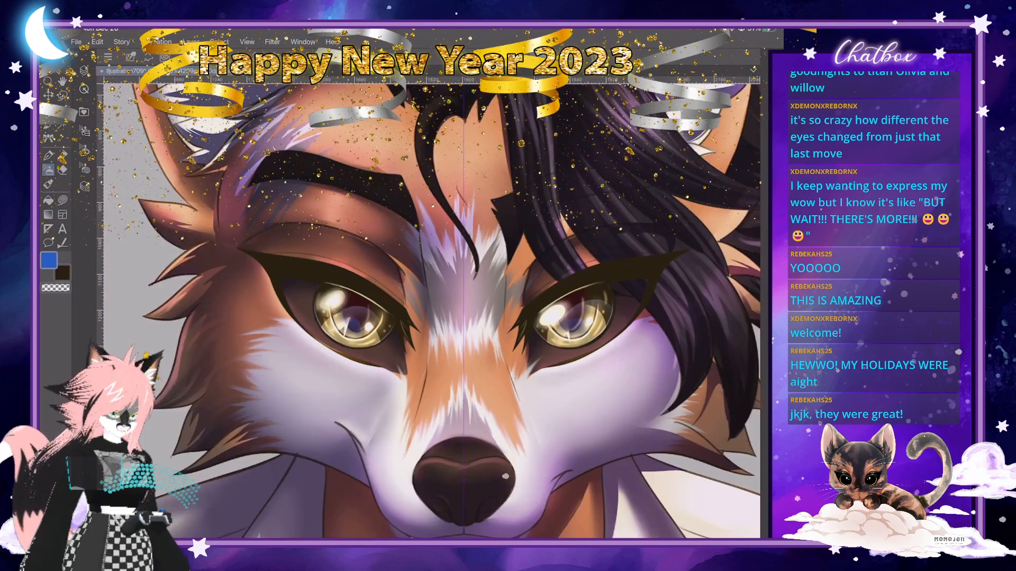
pyautogui.scroll(-5, 506, 476)
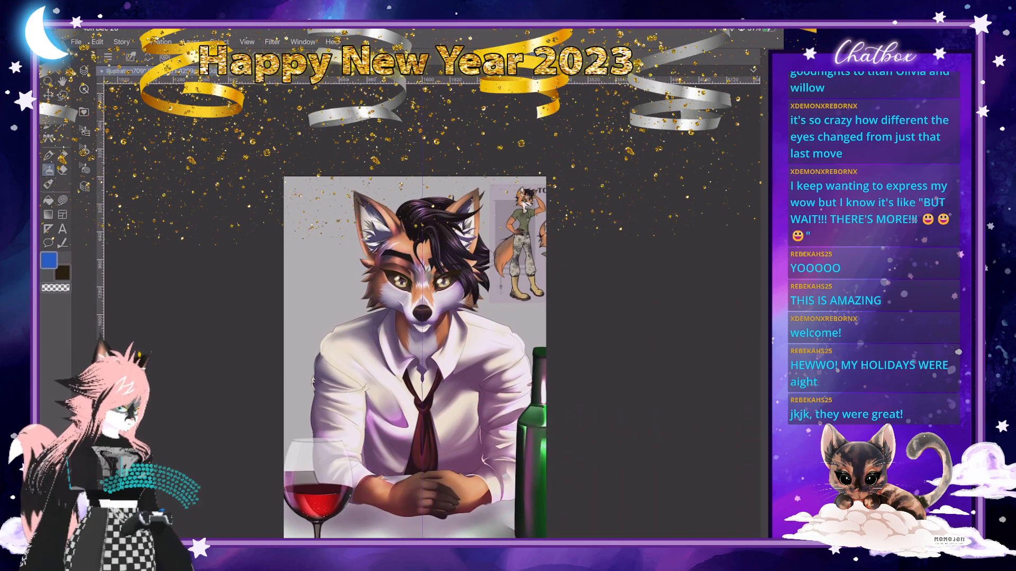
pyautogui.scroll(4, 442, 295)
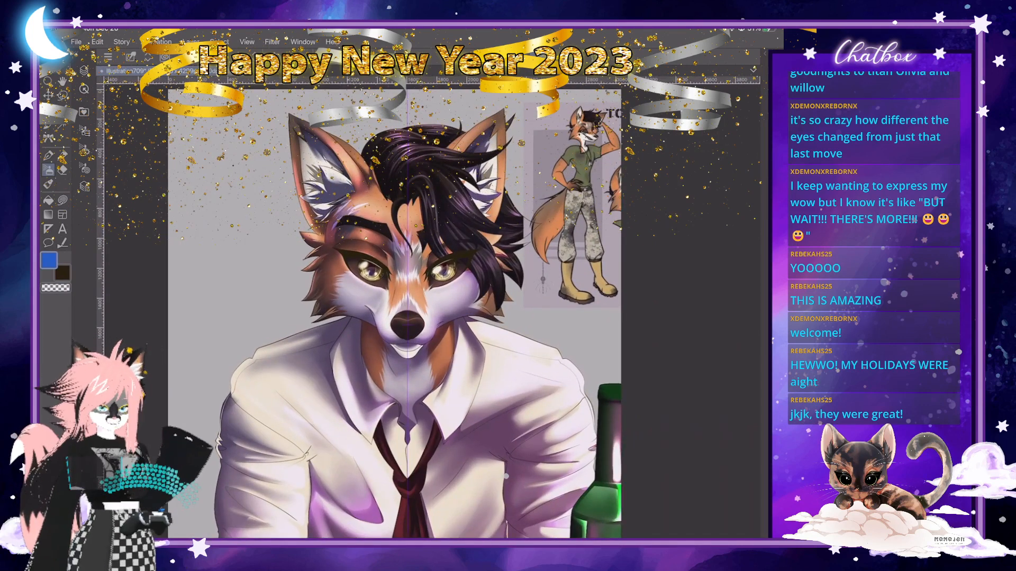
pyautogui.scroll(6, 407, 247)
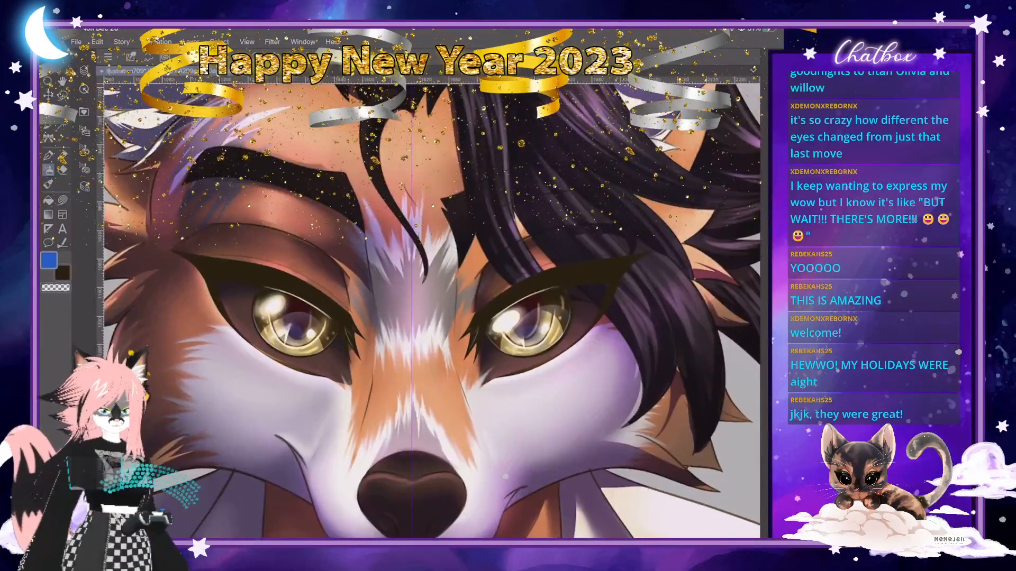
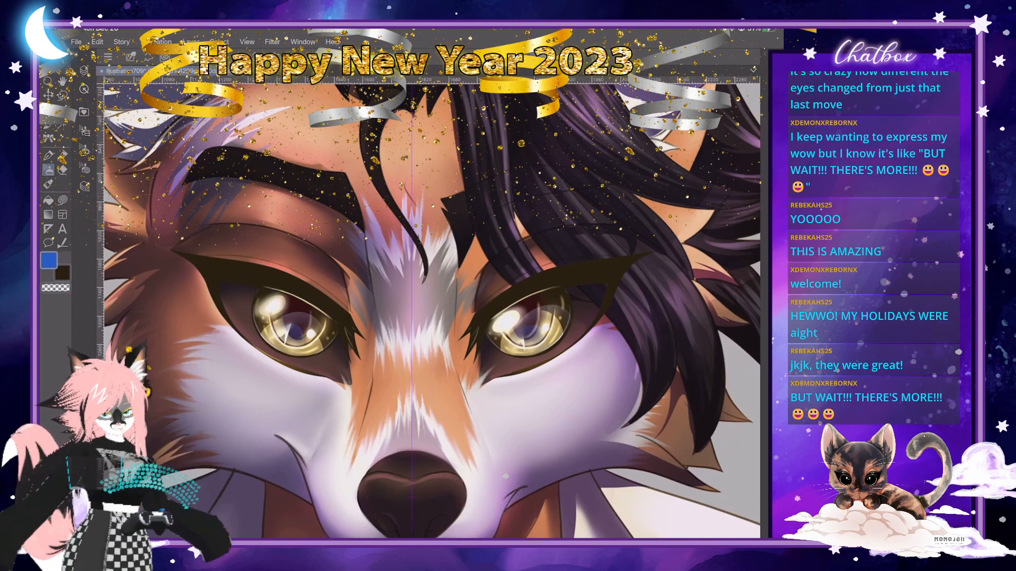
# Check the eyes against the portrait and select the Normal layer directly below the two Add (Glow) layers.
pyautogui.scroll(5, 431, 311)
pyautogui.scroll(-3, 431, 311)
pyautogui.scroll(3, 432, 310)
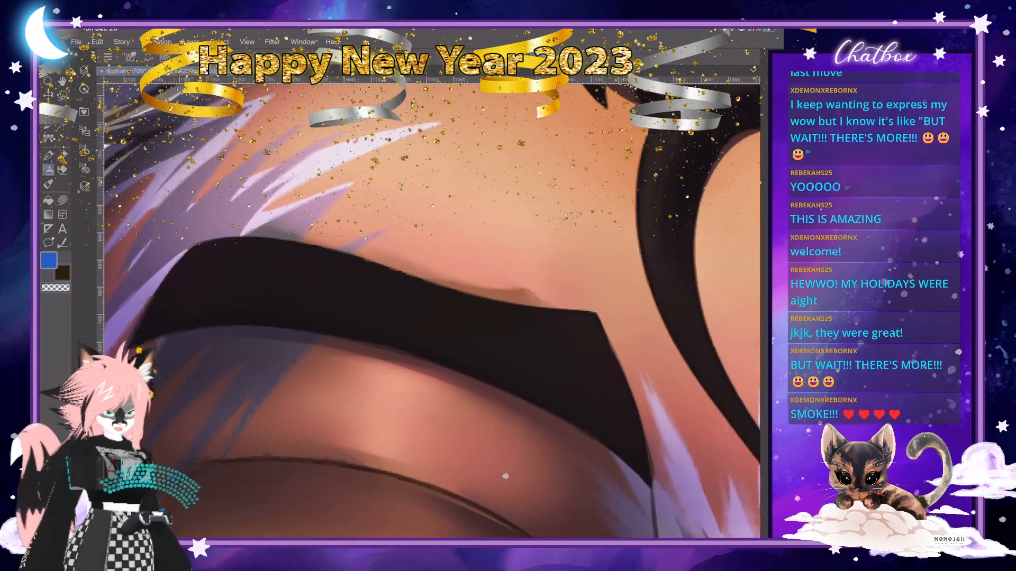
pyautogui.scroll(-5, 505, 476)
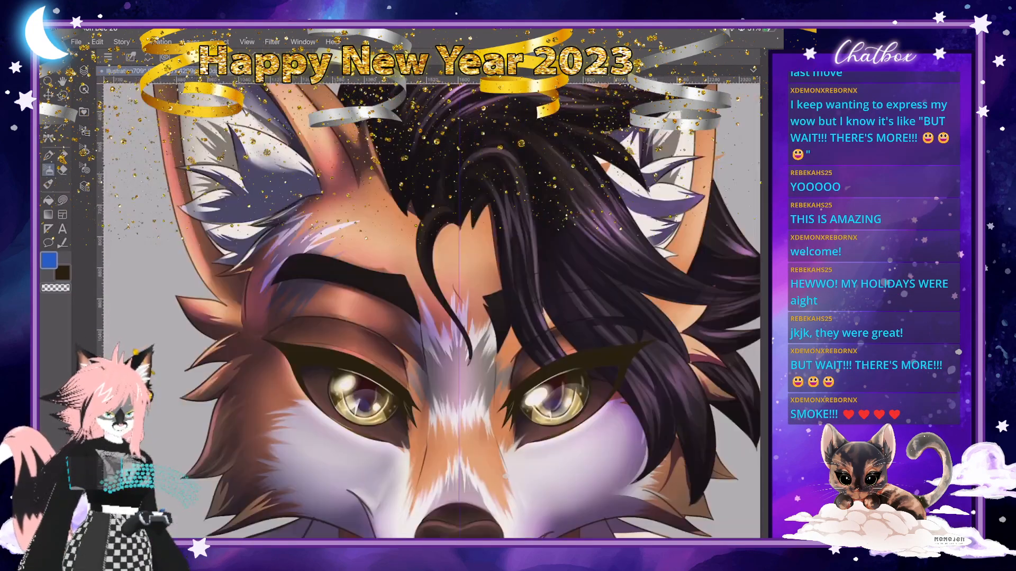
pyautogui.scroll(3, 505, 476)
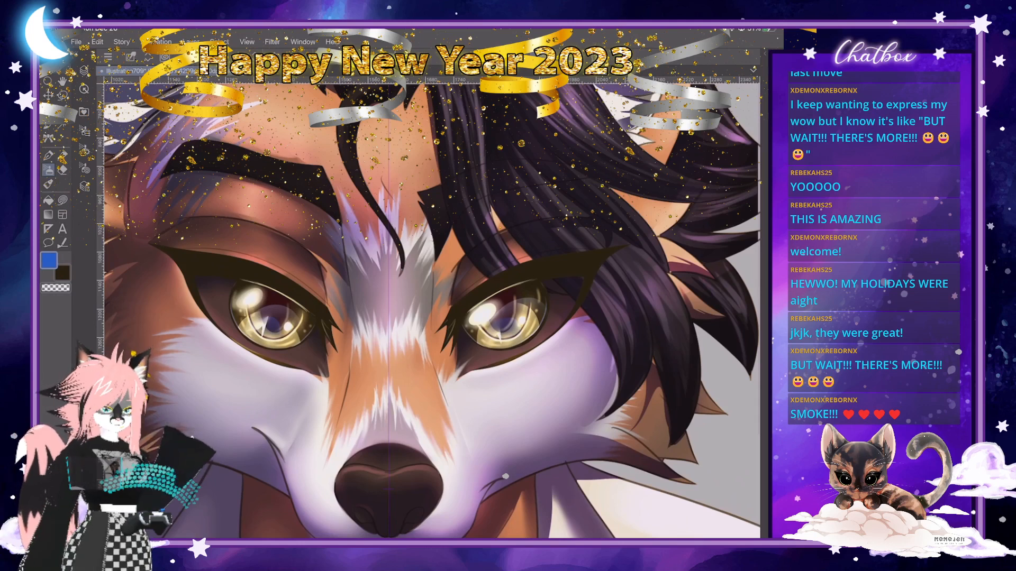
pyautogui.press('i')
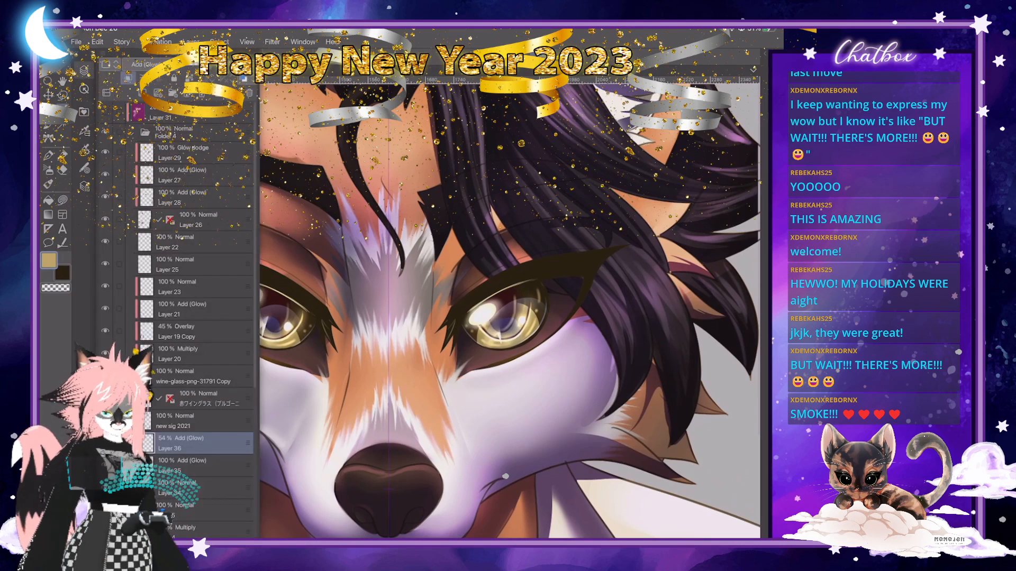
pyautogui.click(203, 488)
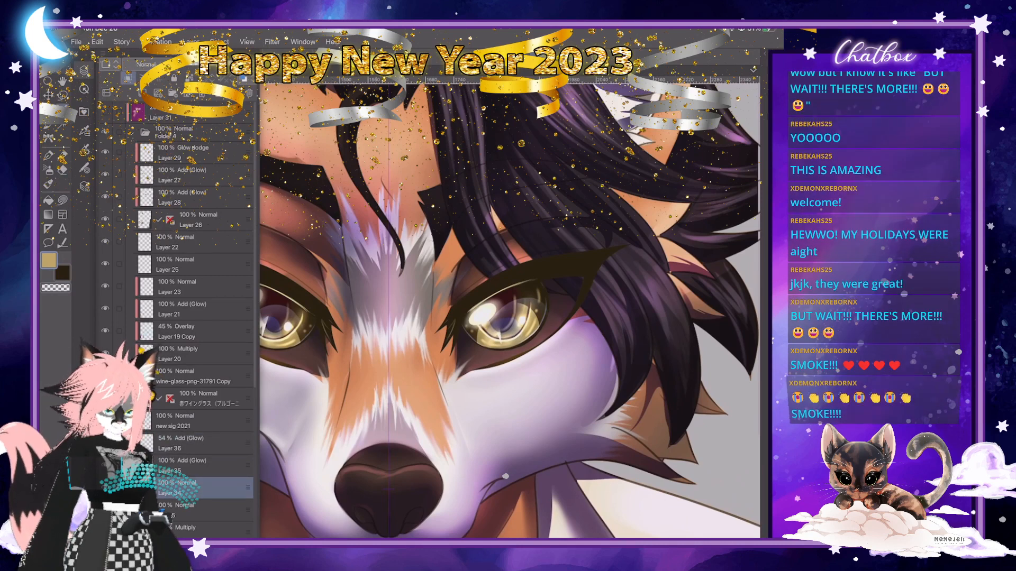
# Airbrush a very dark red over the thick upper lash outlines of both eyes and judge the tint on the whole face.
pyautogui.click(48, 170)
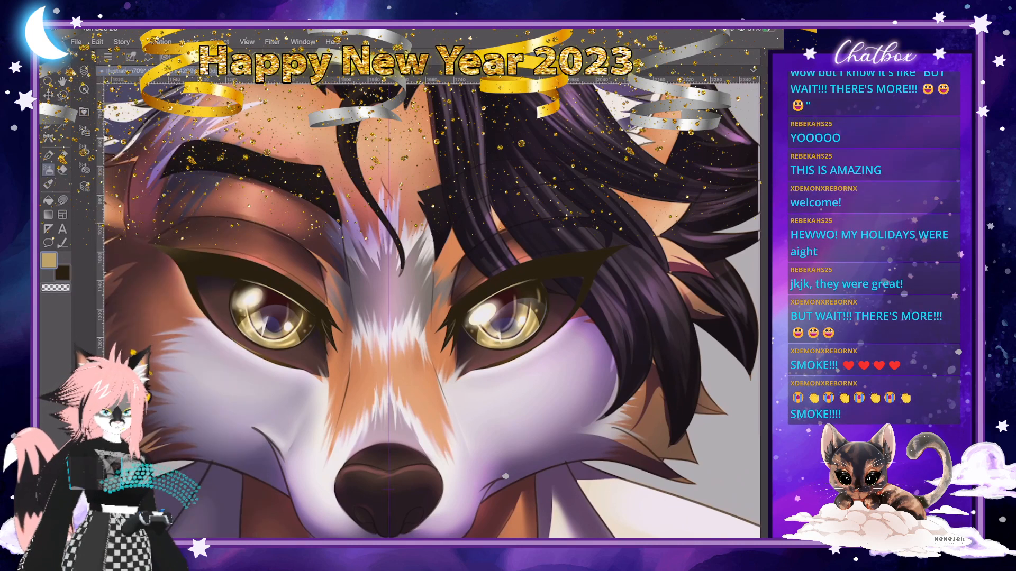
pyautogui.hotkey('ctrl', 'z')
pyautogui.press('i')
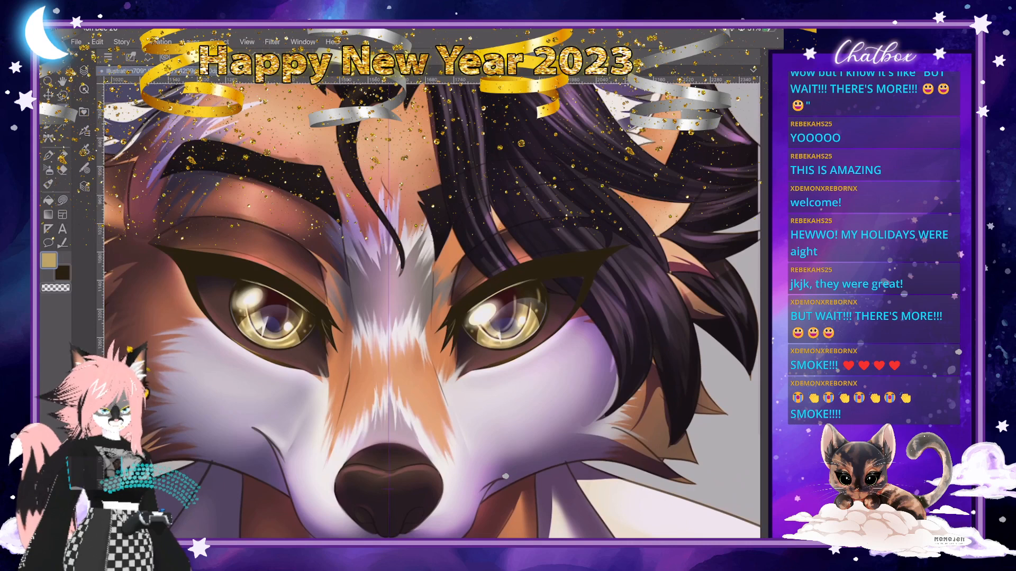
pyautogui.press('b')
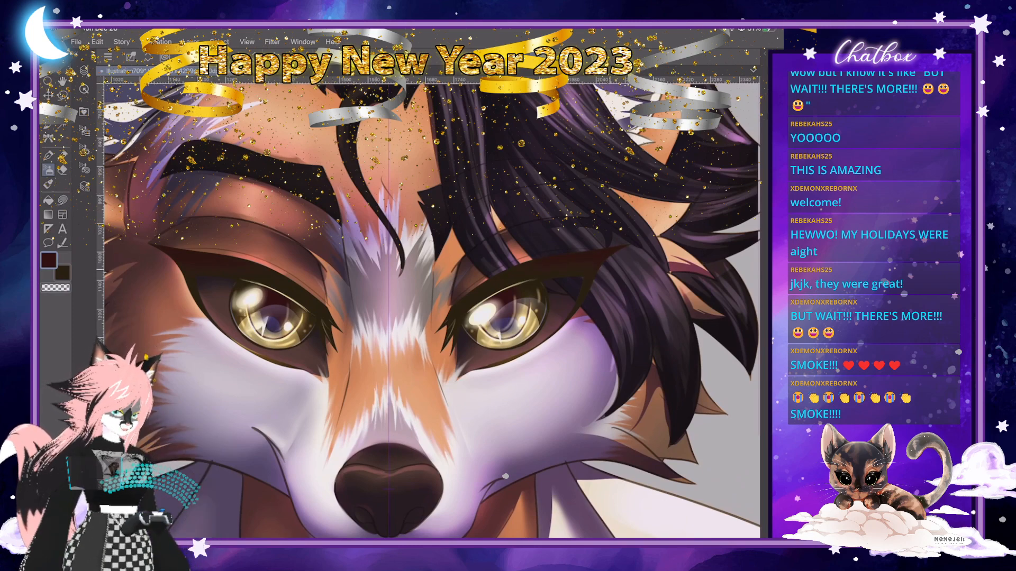
pyautogui.scroll(-3, 432, 311)
pyautogui.scroll(2, 431, 310)
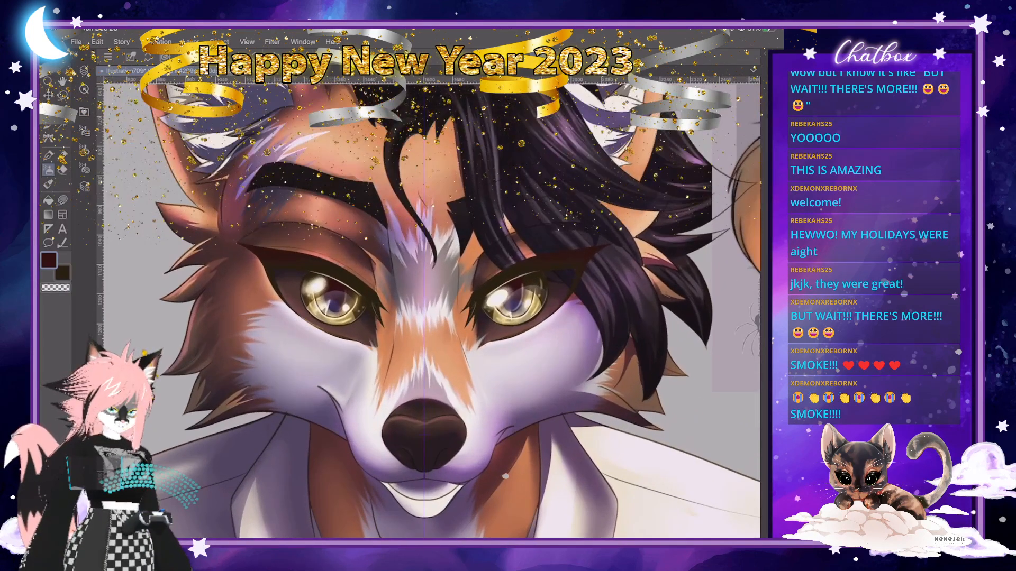
# Change the drawing colour from very dark red to a slightly brighter, pinker maroon.
pyautogui.press('i')
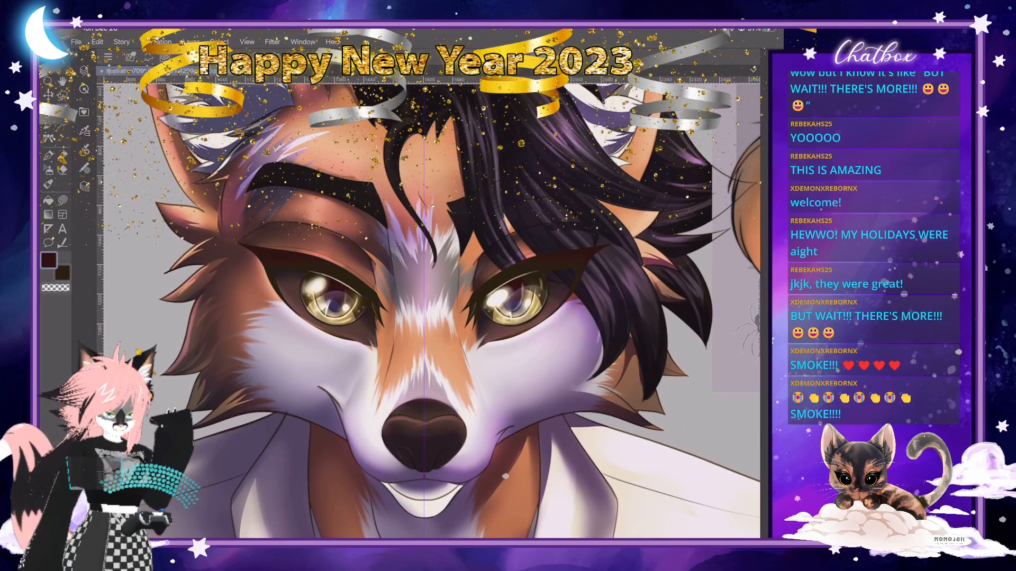
pyautogui.scroll(4, 373, 289)
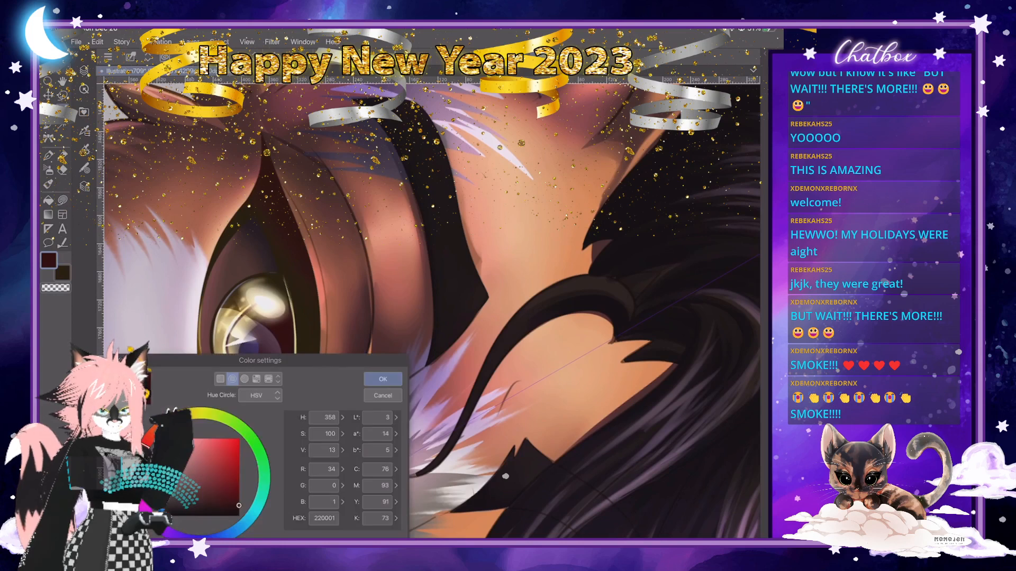
pyautogui.moveTo(233, 498); pyautogui.dragTo(232, 492)
pyautogui.moveTo(149, 442); pyautogui.dragTo(142, 459)
pyautogui.press('Return')
# Blend the maroon tint into the upper lash outline above the eye and compare both eyes on the portrait.
pyautogui.press('j')
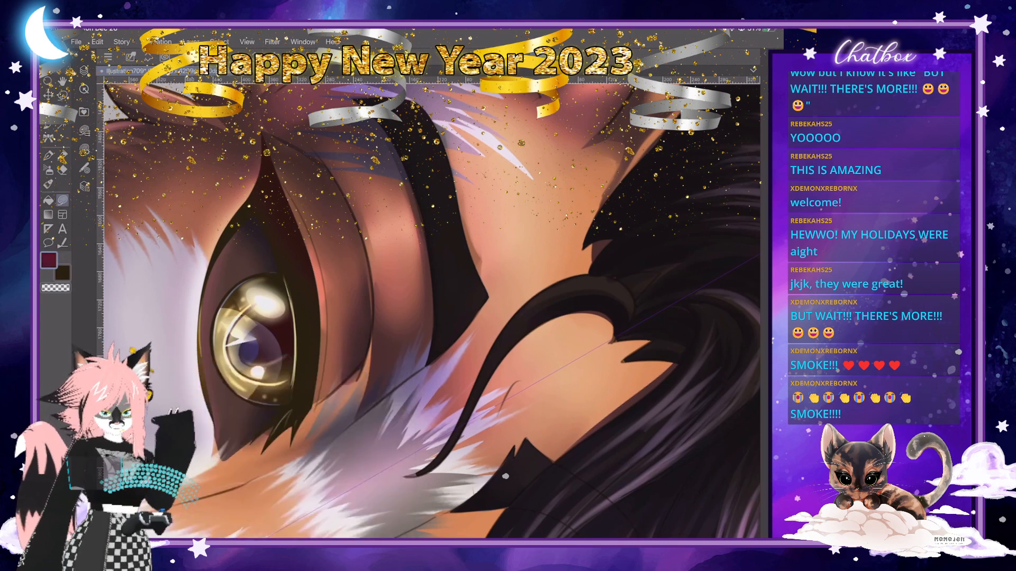
pyautogui.scroll(2, 376, 298)
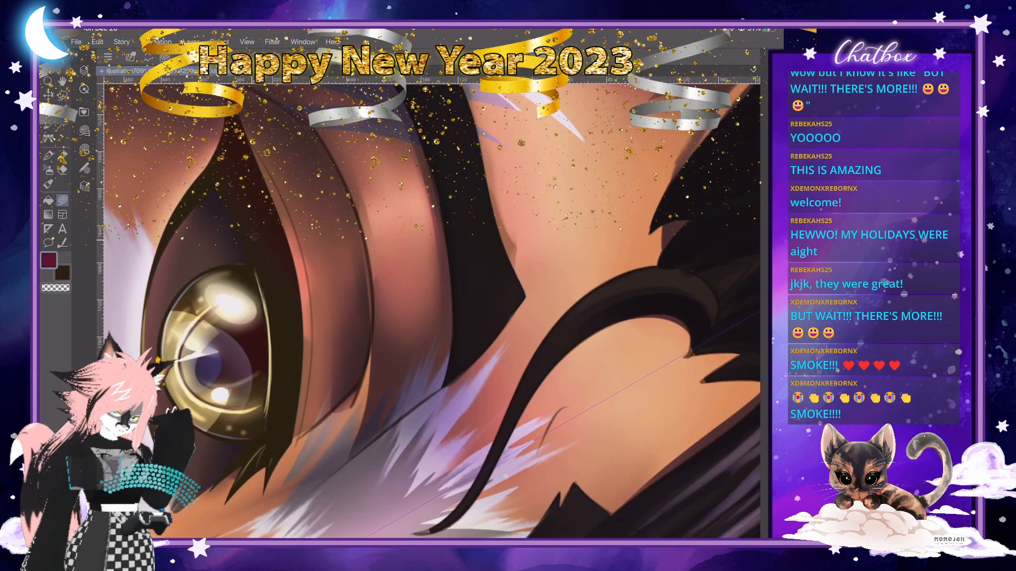
pyautogui.moveTo(252, 236)
pyautogui.mouseDown()
pyautogui.moveTo(278, 328)
pyautogui.moveTo(301, 325)
pyautogui.moveTo(296, 269)
pyautogui.moveTo(304, 323)
pyautogui.moveTo(291, 401)
pyautogui.moveTo(294, 334)
pyautogui.moveTo(287, 357)
pyautogui.moveTo(280, 343)
pyautogui.moveTo(278, 381)
pyautogui.moveTo(251, 226)
pyautogui.mouseUp()
pyautogui.scroll(-6, 431, 311)
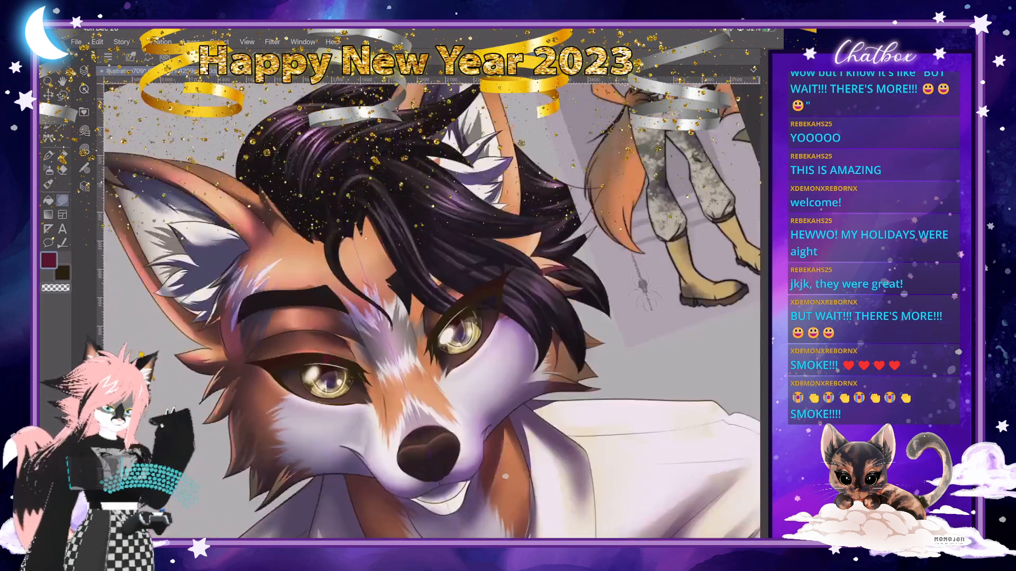
pyautogui.scroll(5, 432, 311)
pyautogui.scroll(-3, 431, 311)
pyautogui.scroll(3, 432, 311)
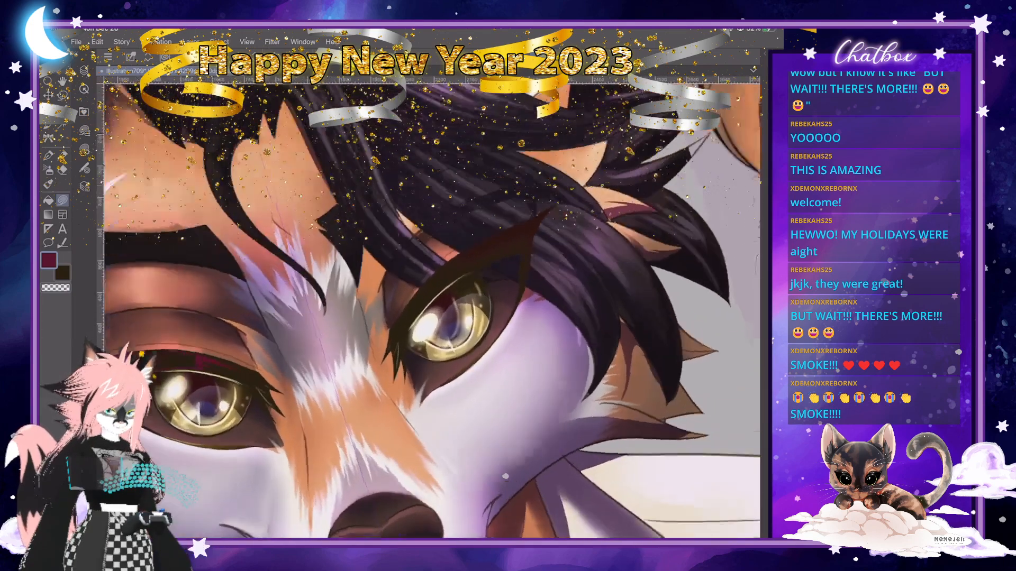
pyautogui.scroll(1, 432, 311)
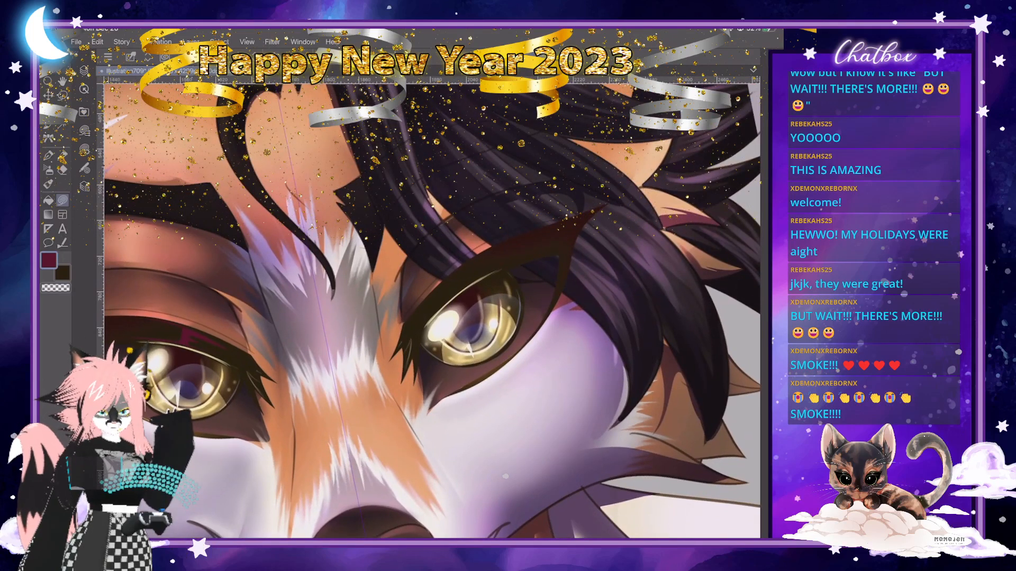
pyautogui.press('w')
pyautogui.click(188, 337)
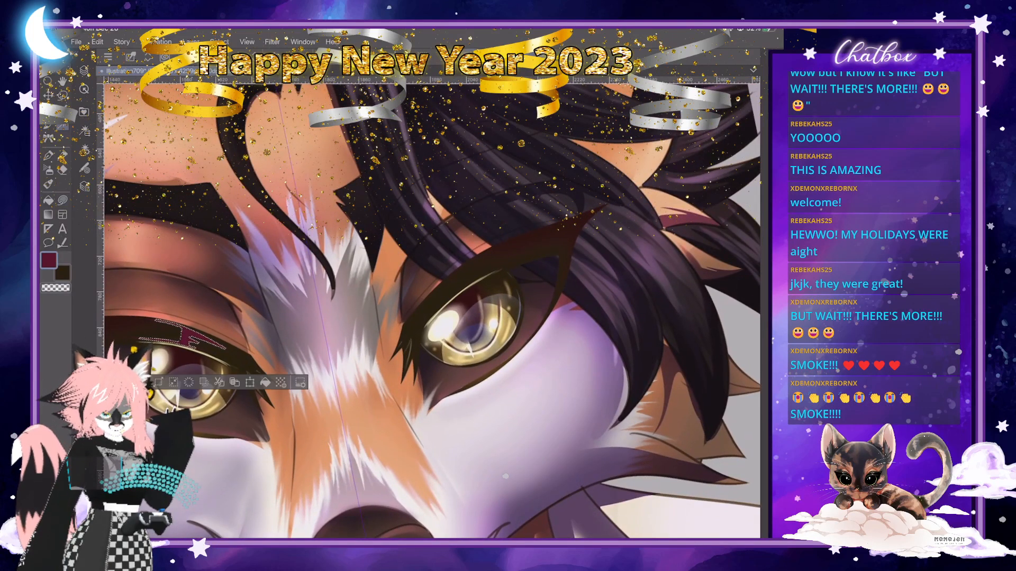
pyautogui.click(97, 41)
pyautogui.click(96, 41)
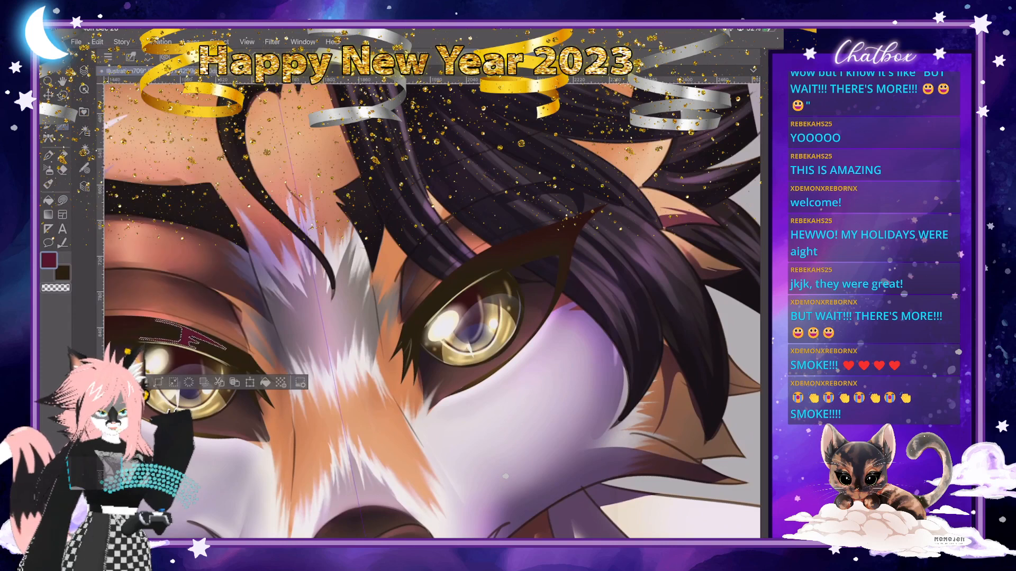
pyautogui.click(97, 41)
pyautogui.click(97, 41)
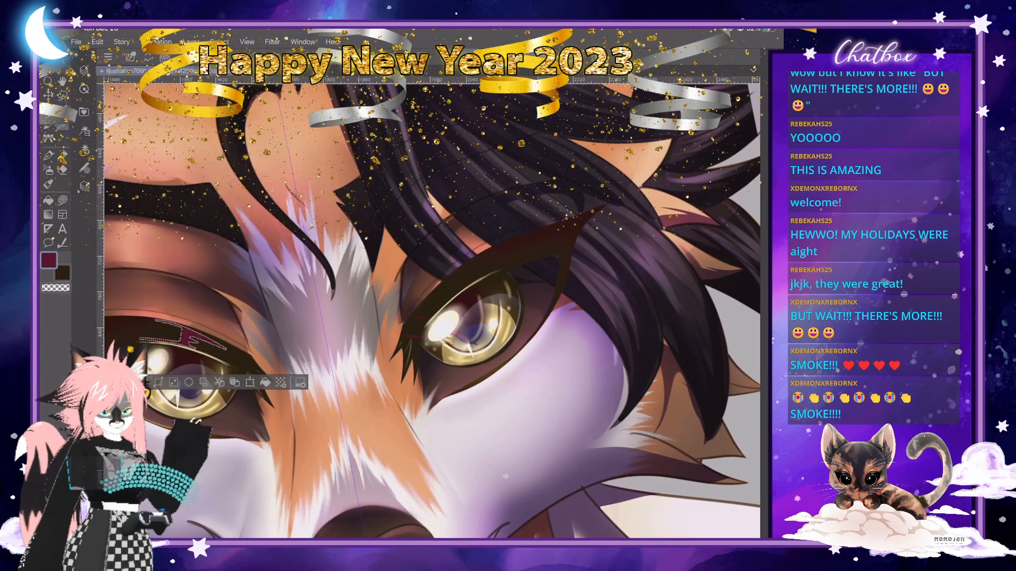
pyautogui.hotkey('ctrl', 'z')
pyautogui.hotkey('ctrl', 'z')
pyautogui.hotkey('ctrl', 'z')
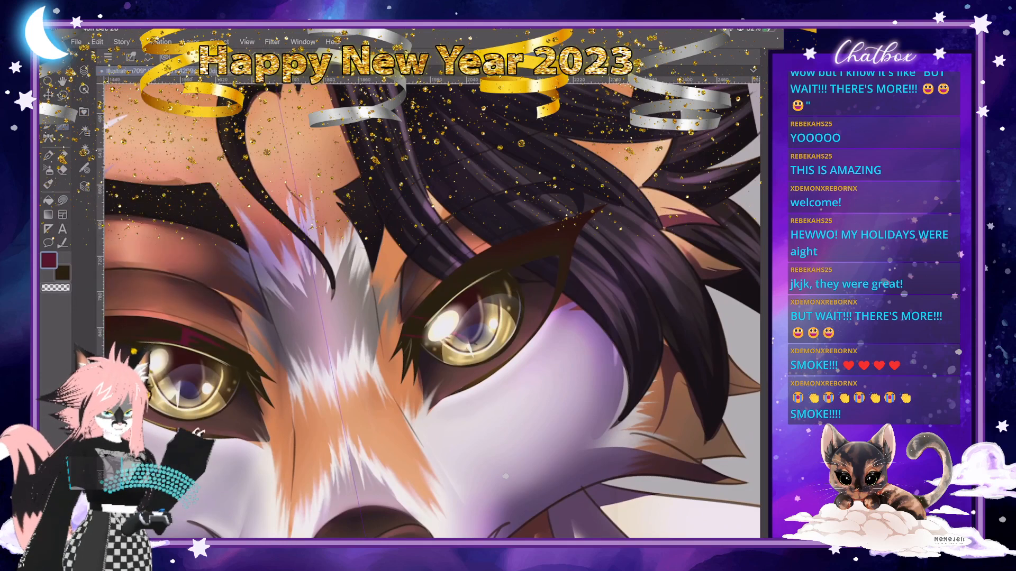
pyautogui.hotkey('ctrl', 'y')
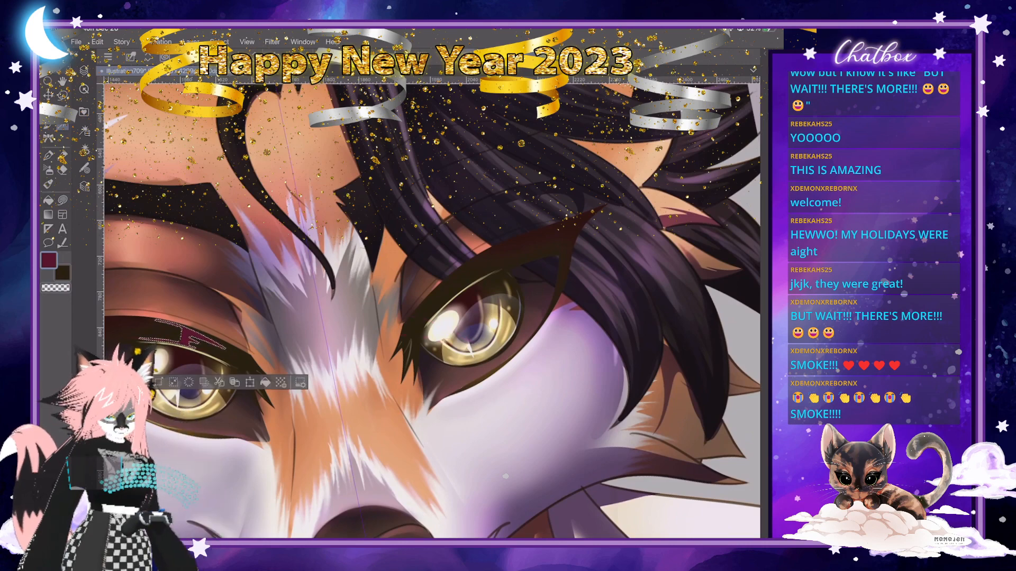
pyautogui.hotkey('ctrl', 'd')
# Lasso-fill dark magenta shine shapes along the upper eyelid of the eye on the hair-covered side.
pyautogui.scroll(-2, 432, 312)
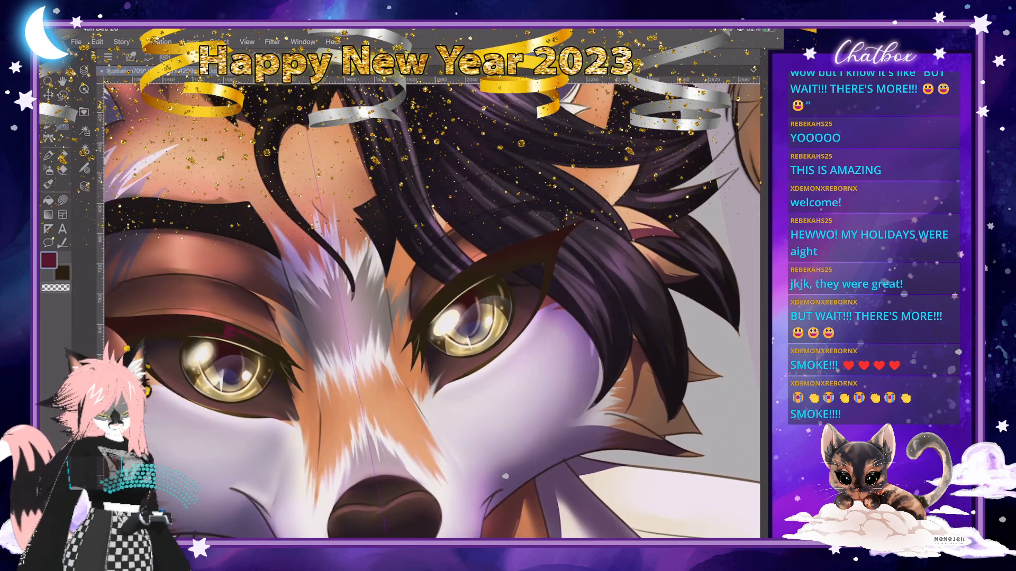
pyautogui.scroll(4, 432, 311)
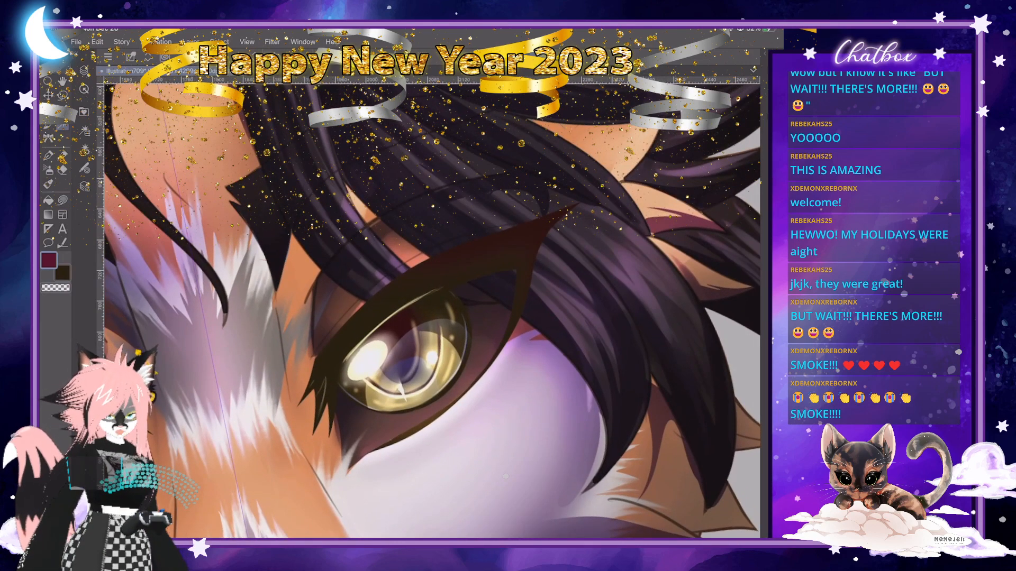
pyautogui.press('j')
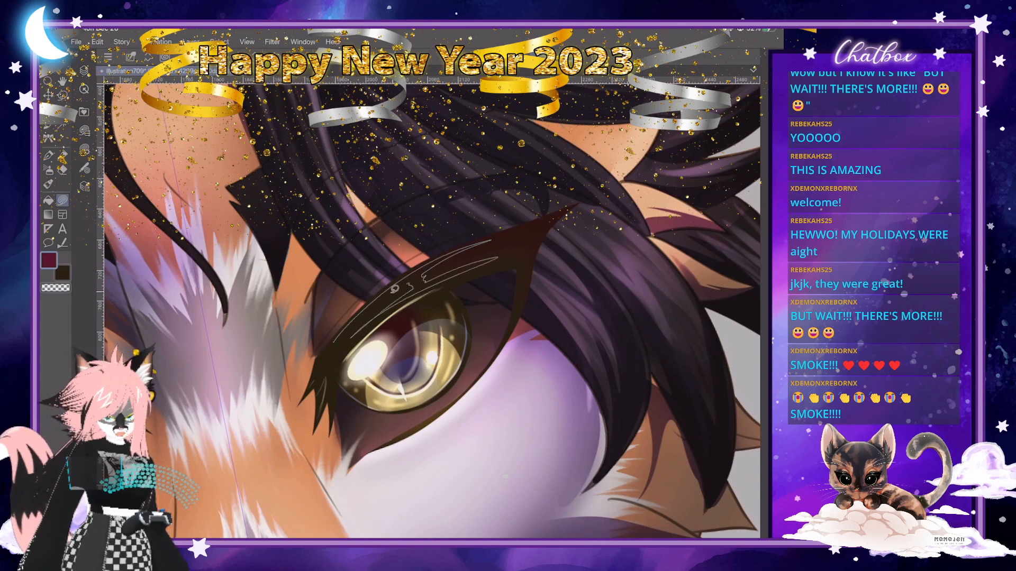
pyautogui.moveTo(329, 351); pyautogui.dragTo(328, 353)
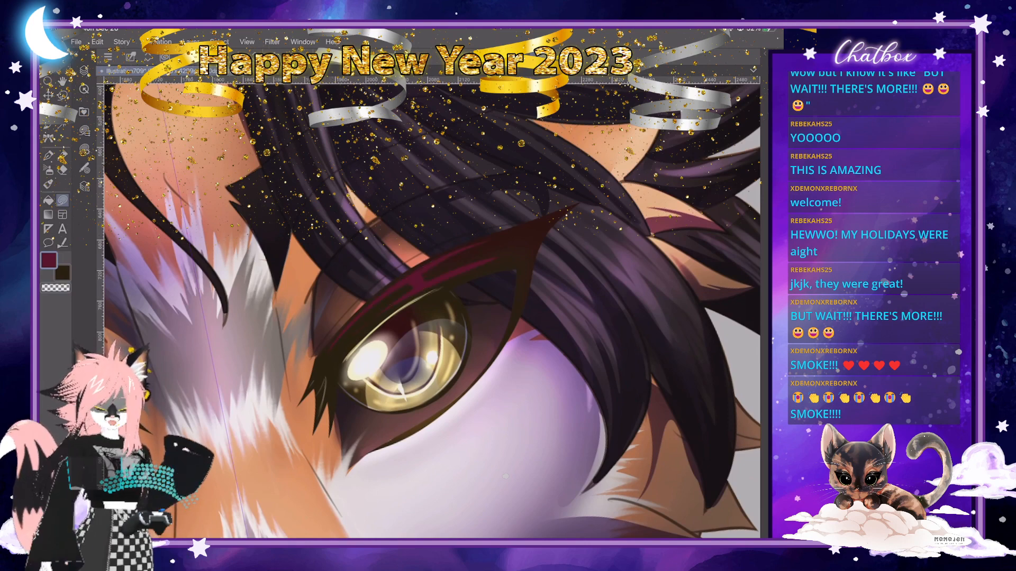
# Blend the magenta shine on the hair-side eye's upper lid softly into the dark lash line.
pyautogui.scroll(-5, 506, 477)
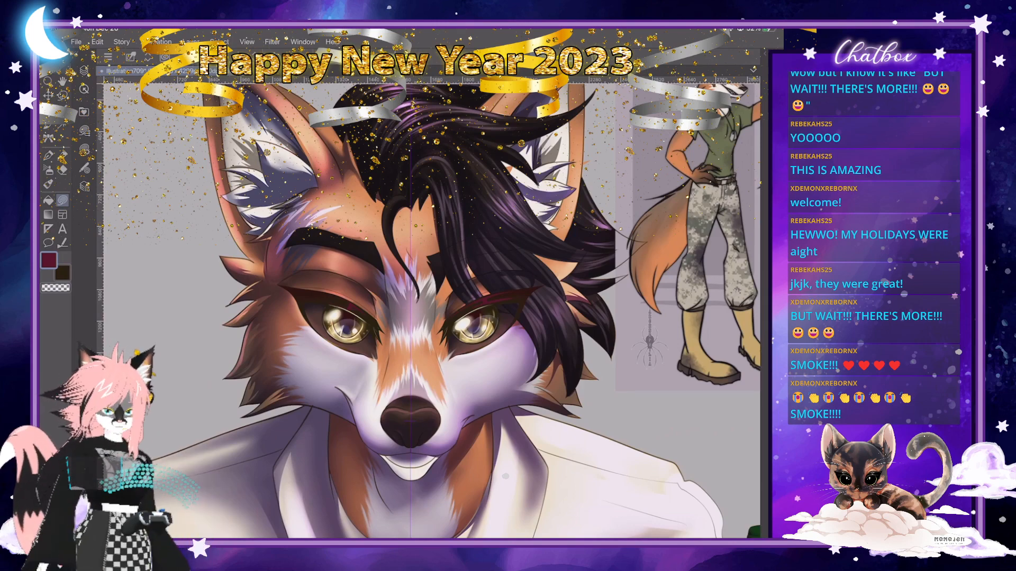
pyautogui.scroll(4, 490, 308)
pyautogui.scroll(2, 490, 308)
pyautogui.press('j')
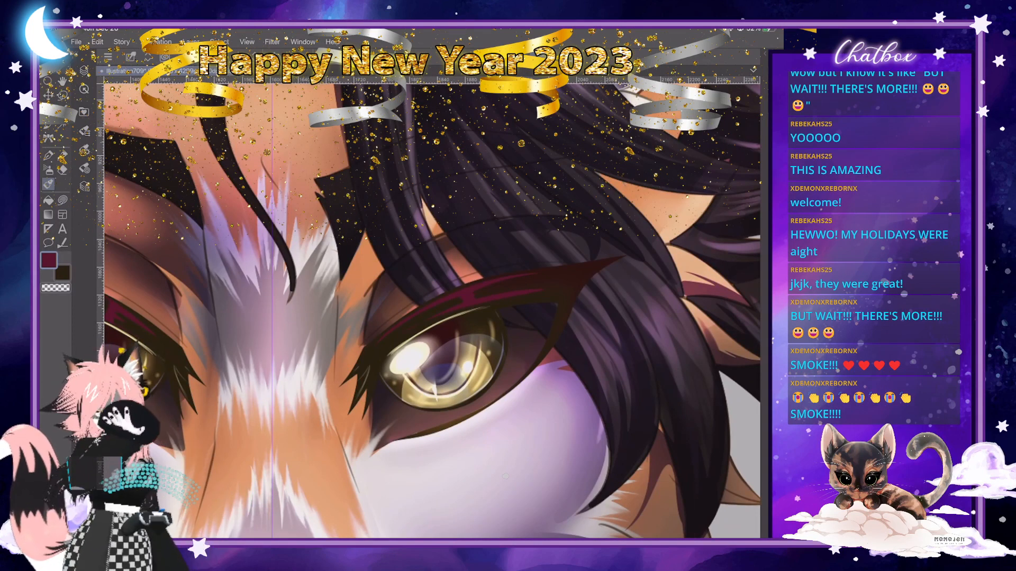
pyautogui.press('F7')
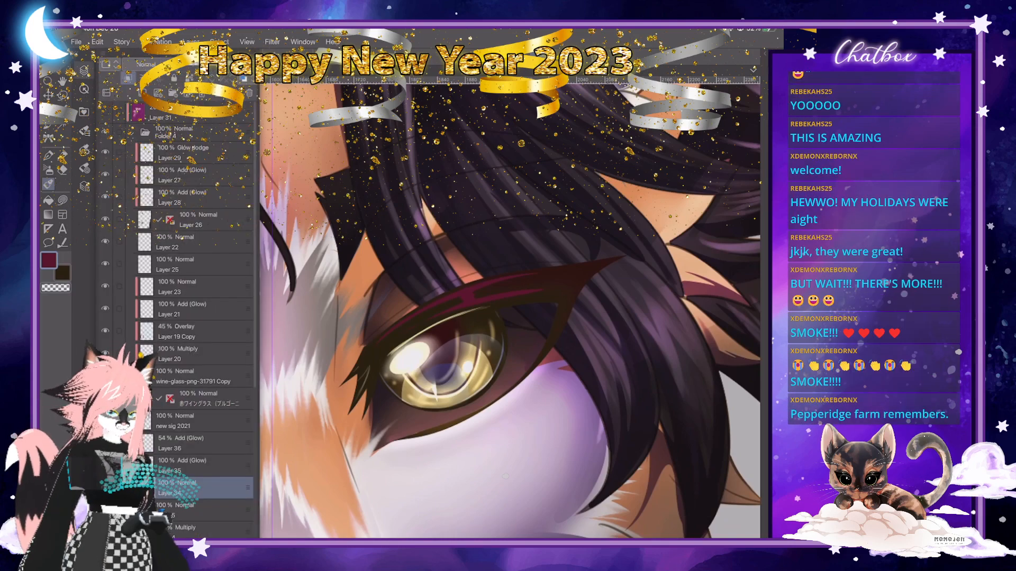
pyautogui.click(84, 69)
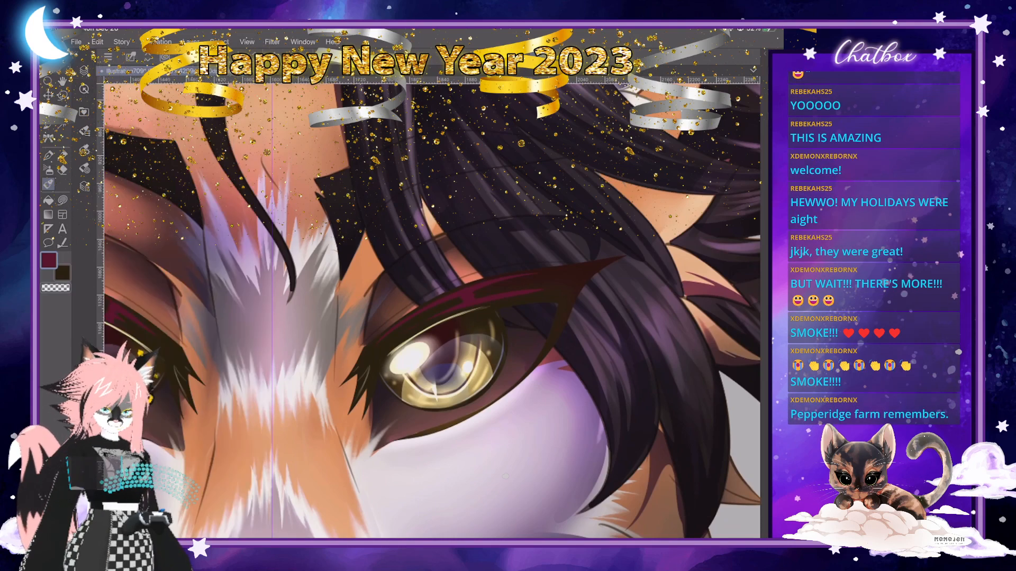
pyautogui.click(84, 150)
pyautogui.click(84, 150)
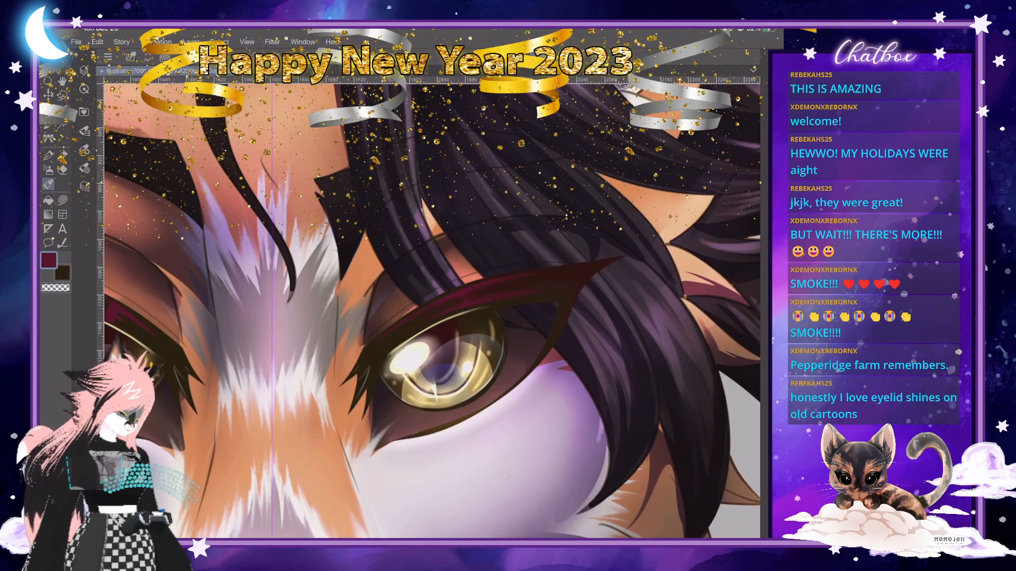
# Soften the magenta shine on the upper eyelid of the eye beneath the visible eyebrow.
pyautogui.scroll(-4, 505, 476)
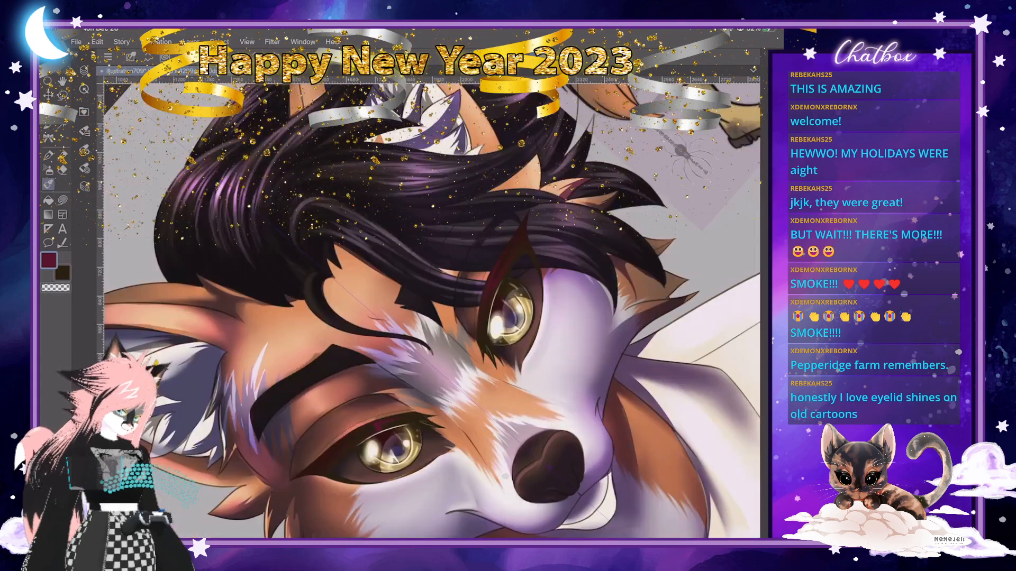
pyautogui.scroll(3, 505, 476)
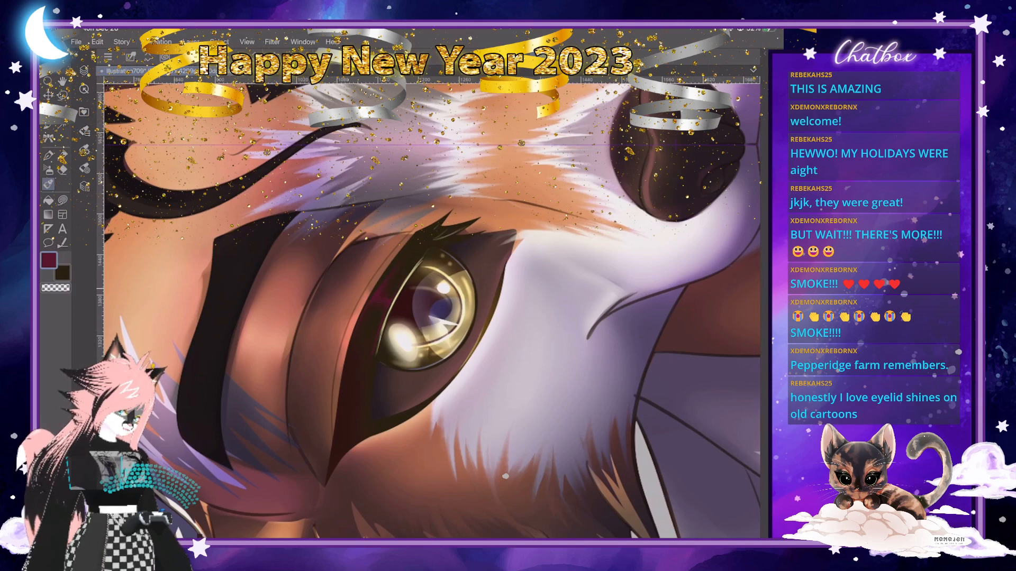
pyautogui.scroll(-5, 505, 476)
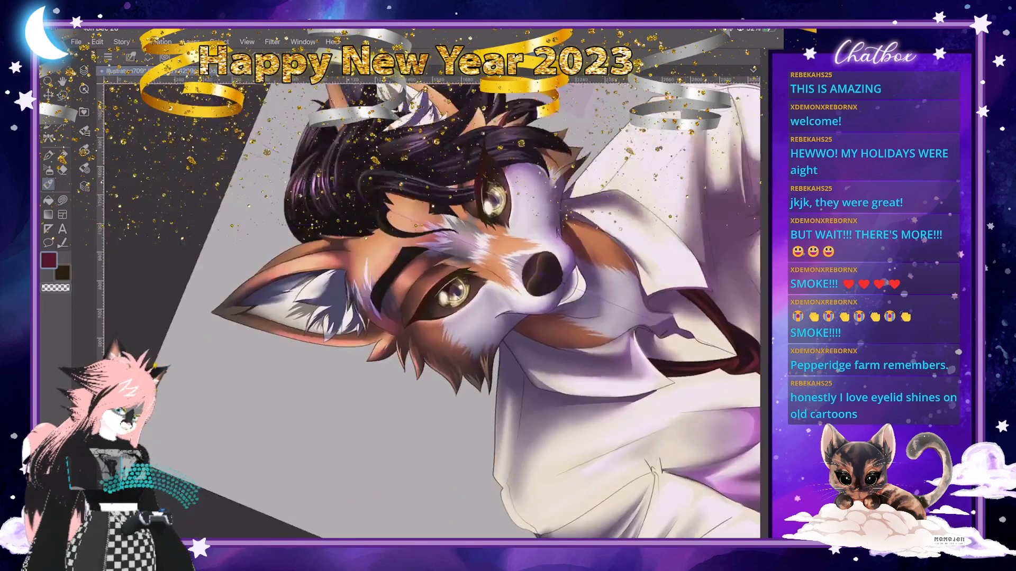
pyautogui.scroll(3, 505, 476)
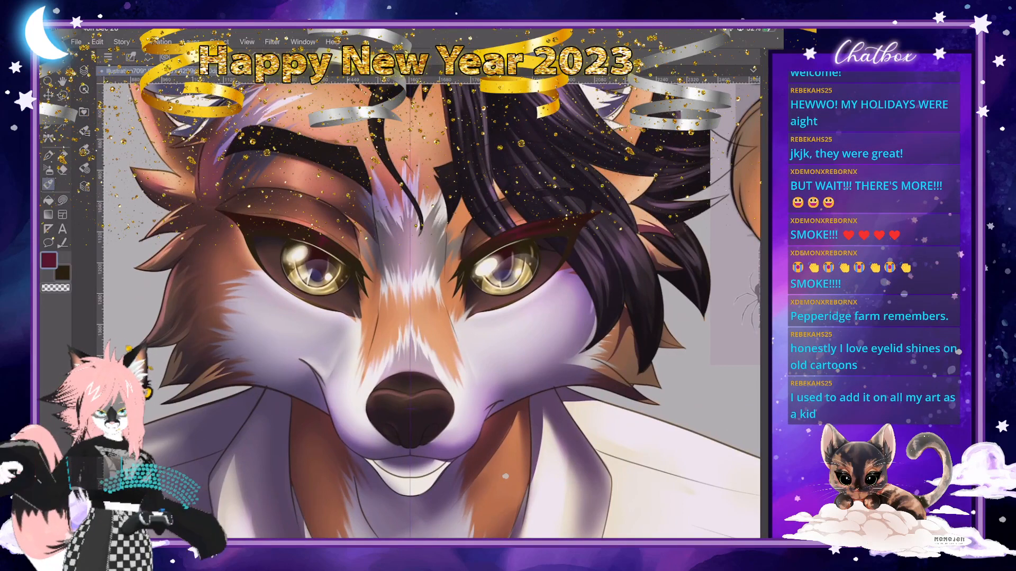
# Add a new layer directly above Layer 36 and set its blending mode to Screen.
pyautogui.click(83, 70)
pyautogui.click(203, 443)
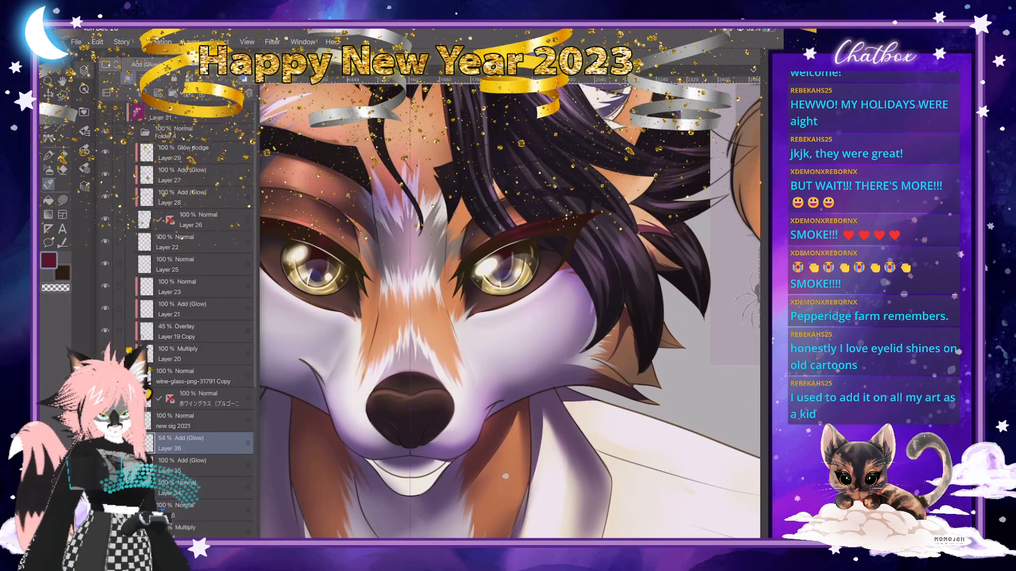
pyautogui.hotkey('ctrl', 'shift', 'n')
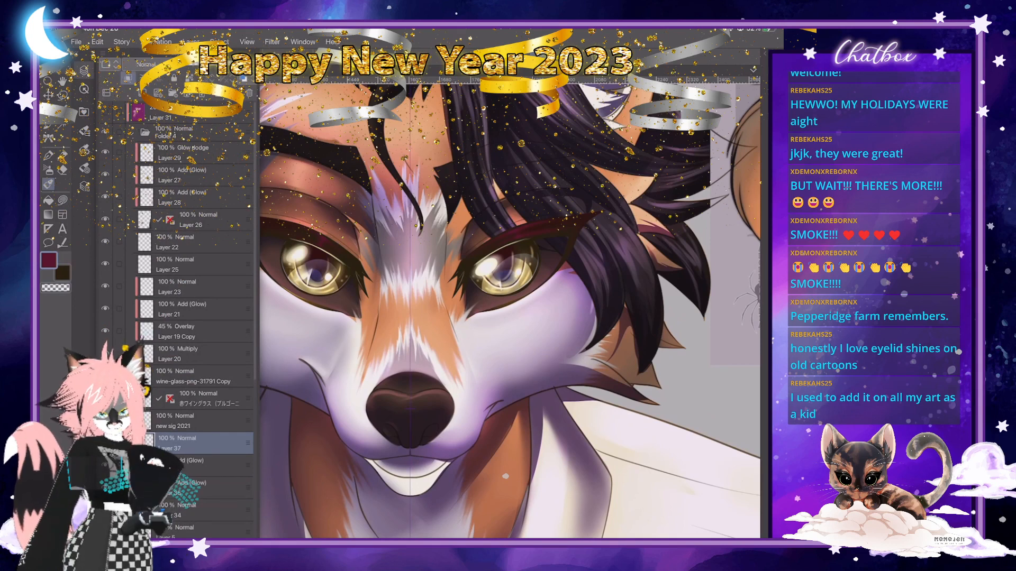
pyautogui.click(146, 64)
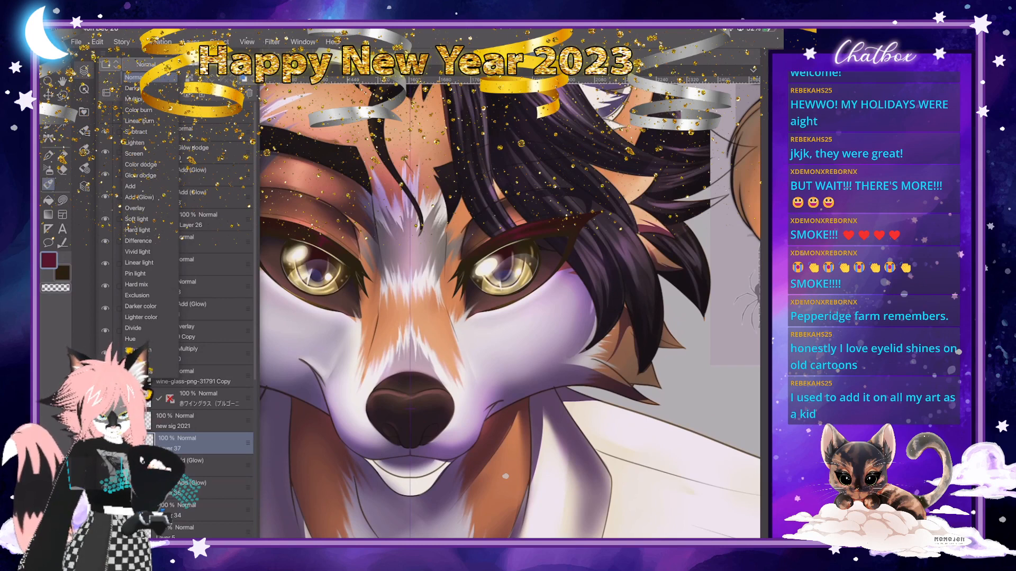
pyautogui.click(134, 153)
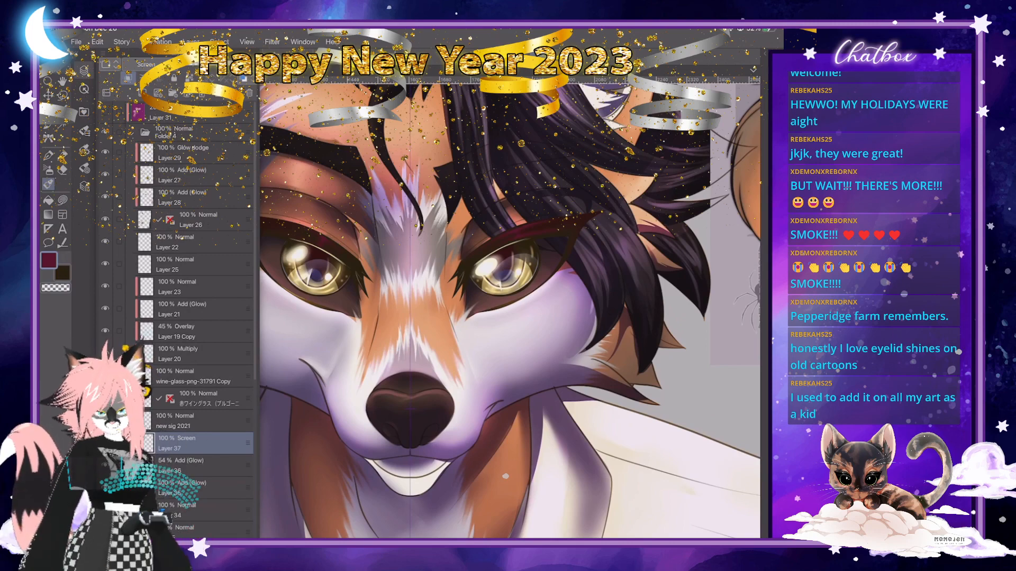
# Set the brush colour to a dark green with hue 139 for painting on the Screen layer.
pyautogui.press('b')
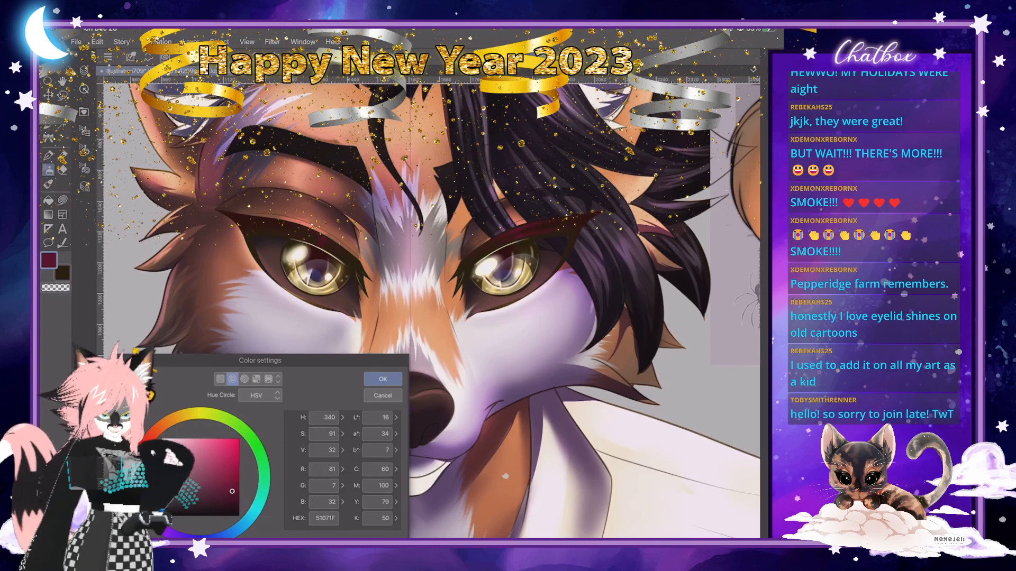
pyautogui.press('Return')
pyautogui.press('b')
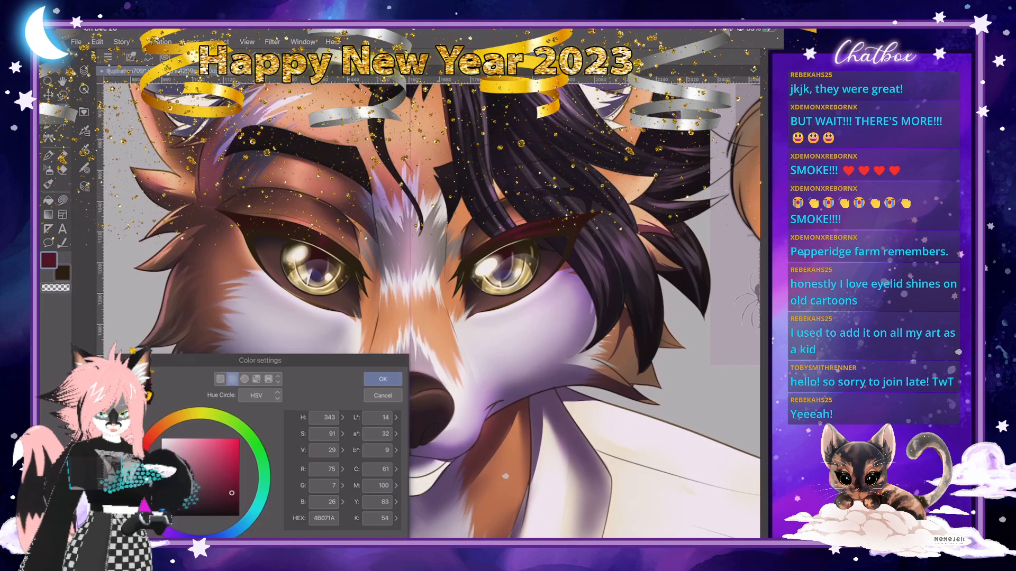
pyautogui.moveTo(139, 465)
pyautogui.mouseDown()
pyautogui.moveTo(150, 440)
pyautogui.moveTo(263, 466)
pyautogui.mouseUp()
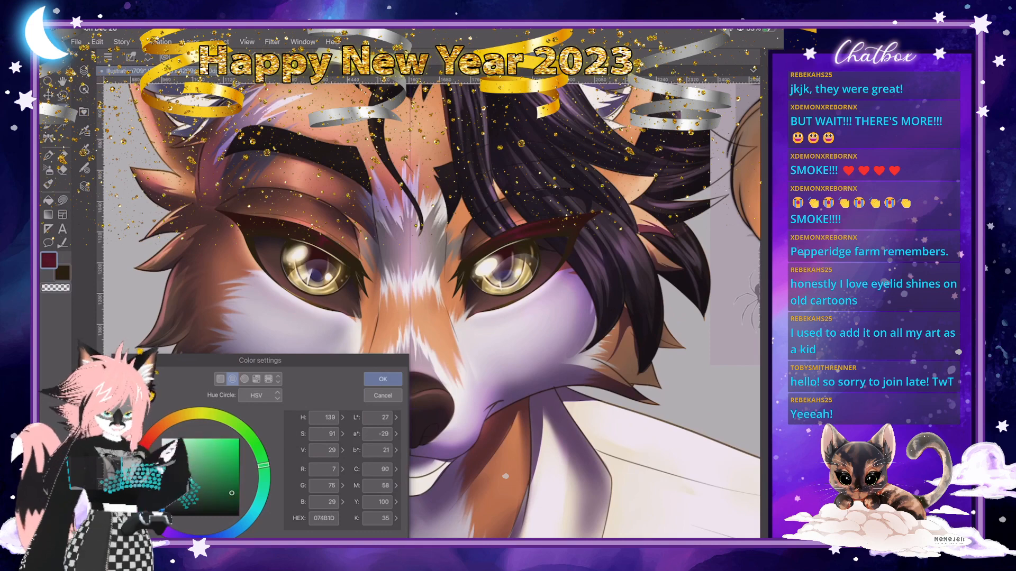
pyautogui.press('Return')
pyautogui.press('b')
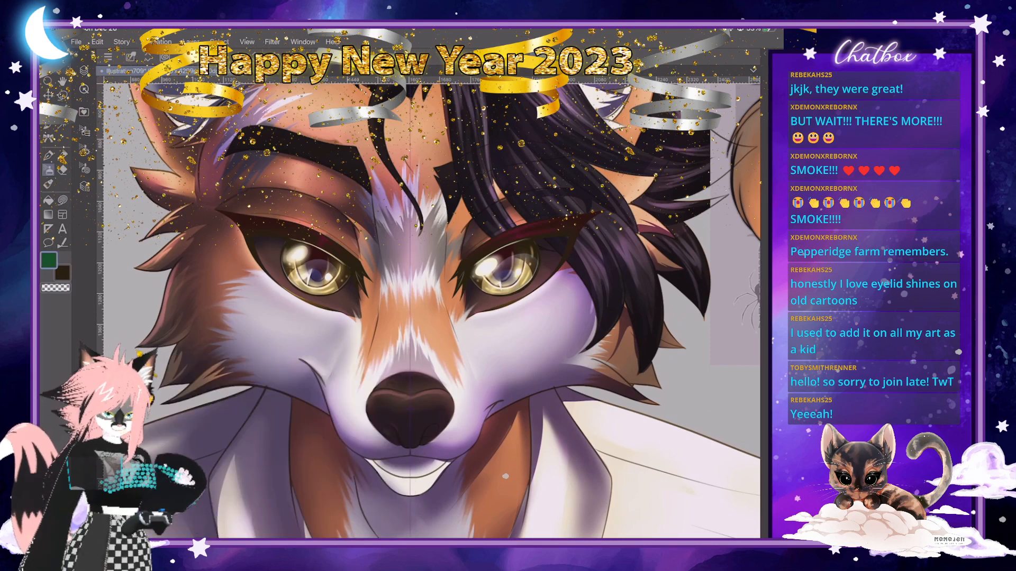
pyautogui.scroll(-2, 367, 294)
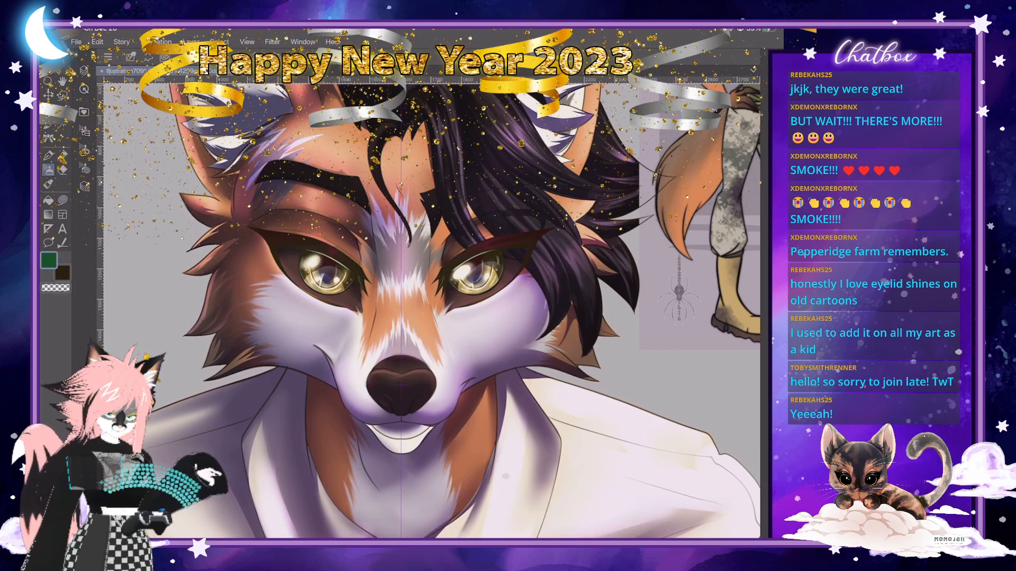
pyautogui.scroll(-5, 428, 242)
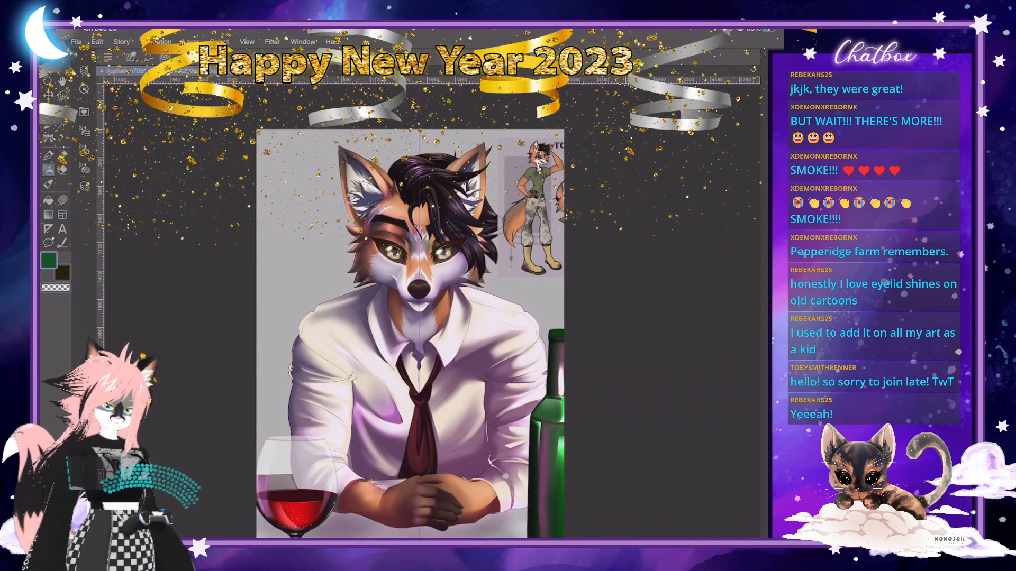
pyautogui.scroll(5, 440, 246)
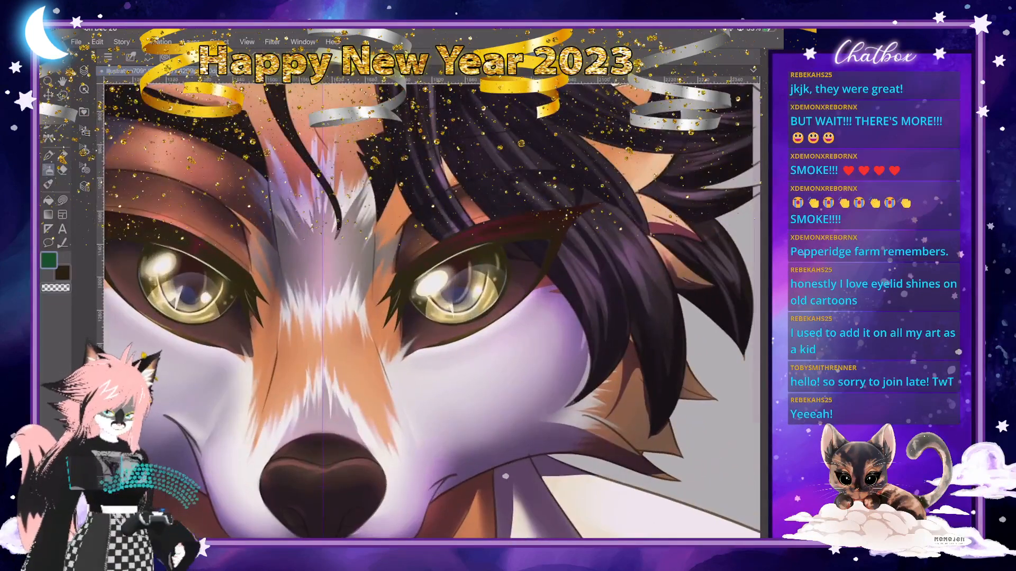
# Select Layer 5 below Layer 34, switch to the Lasso fill tool and adjust its opacity.
pyautogui.scroll(-1, 432, 311)
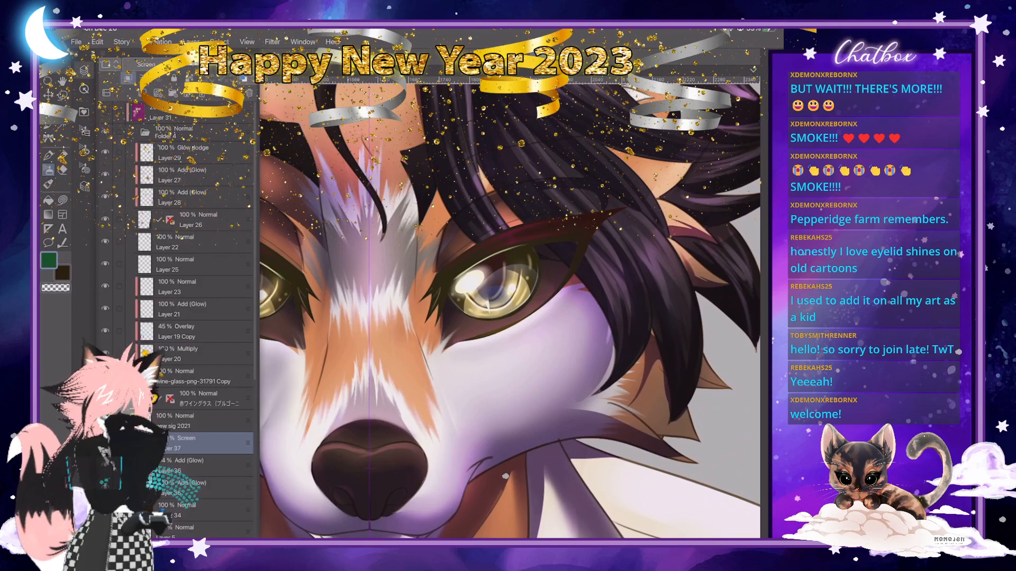
pyautogui.scroll(-3, 194, 317)
pyautogui.scroll(1, 193, 317)
pyautogui.click(204, 441)
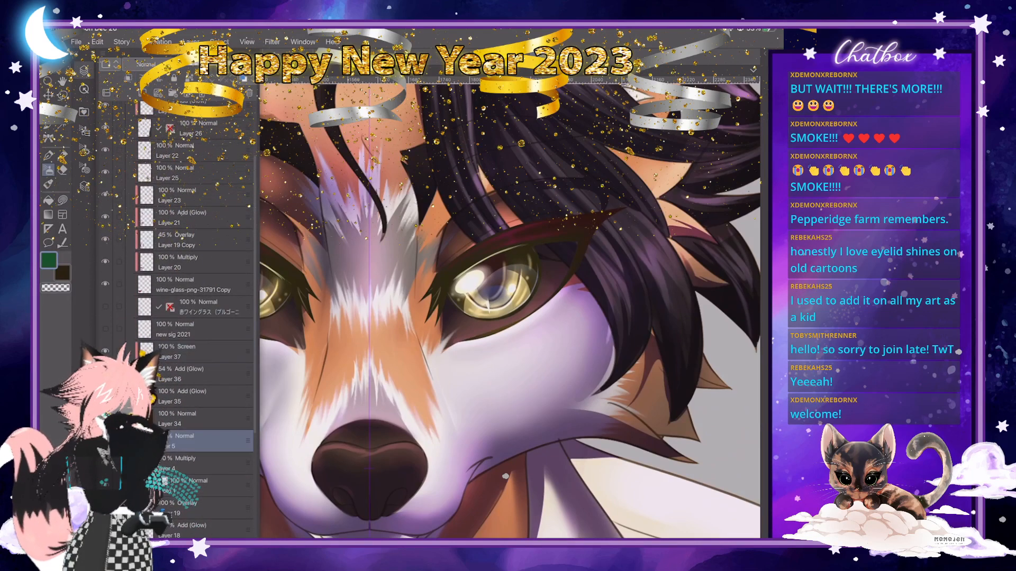
pyautogui.press('j')
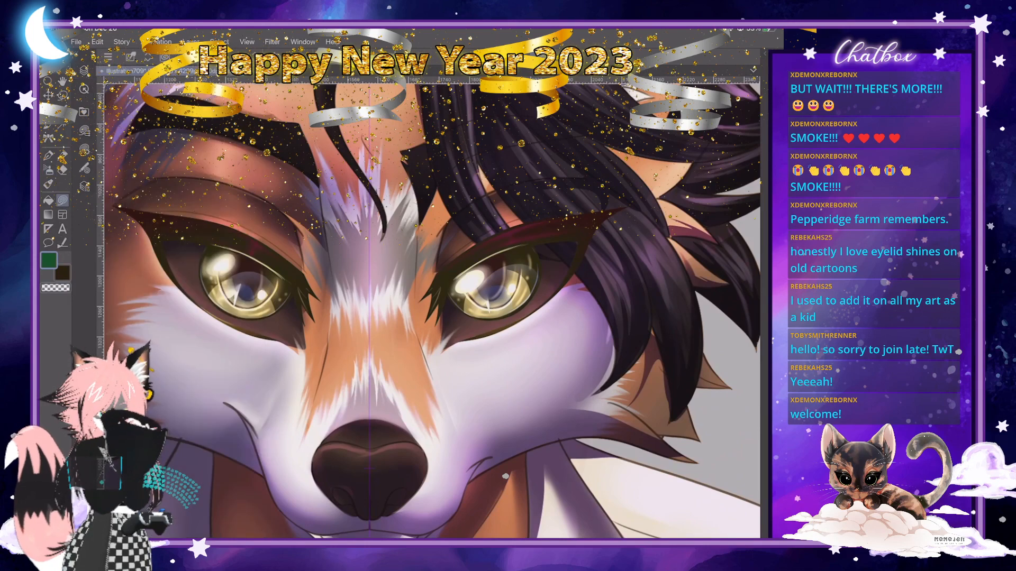
pyautogui.click(155, 90)
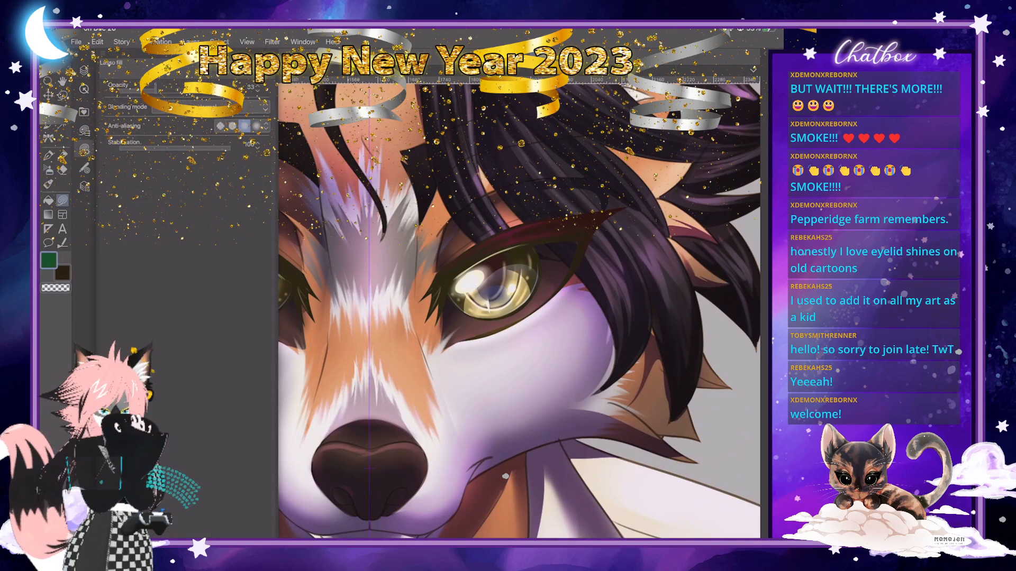
# Fade the hair strands crossing the hair-side eye's upper lid on Layer 5 using partly opaque lasso fills in the transparent colour.
pyautogui.scroll(4, 494, 286)
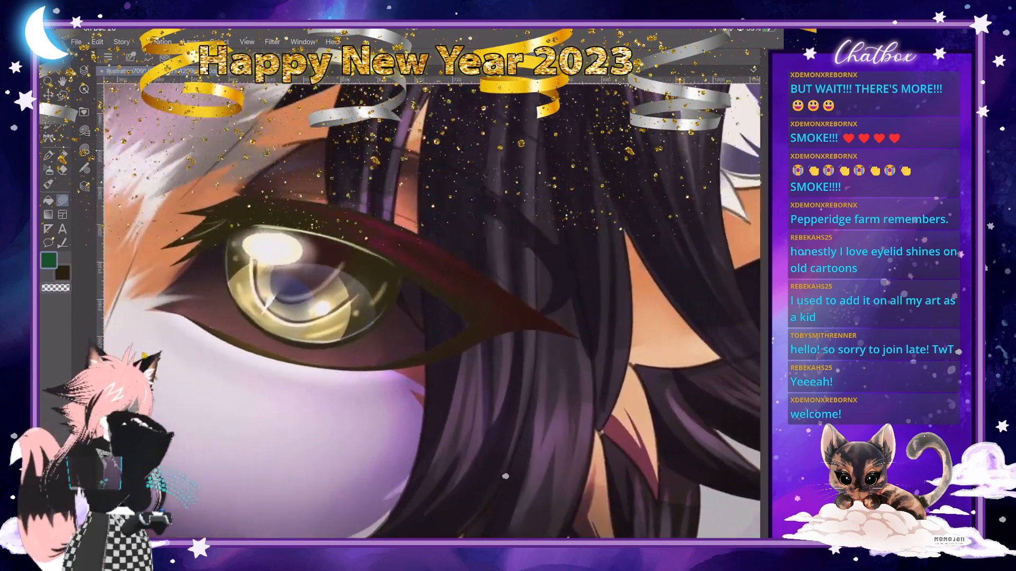
pyautogui.hscroll(1, 431, 311)
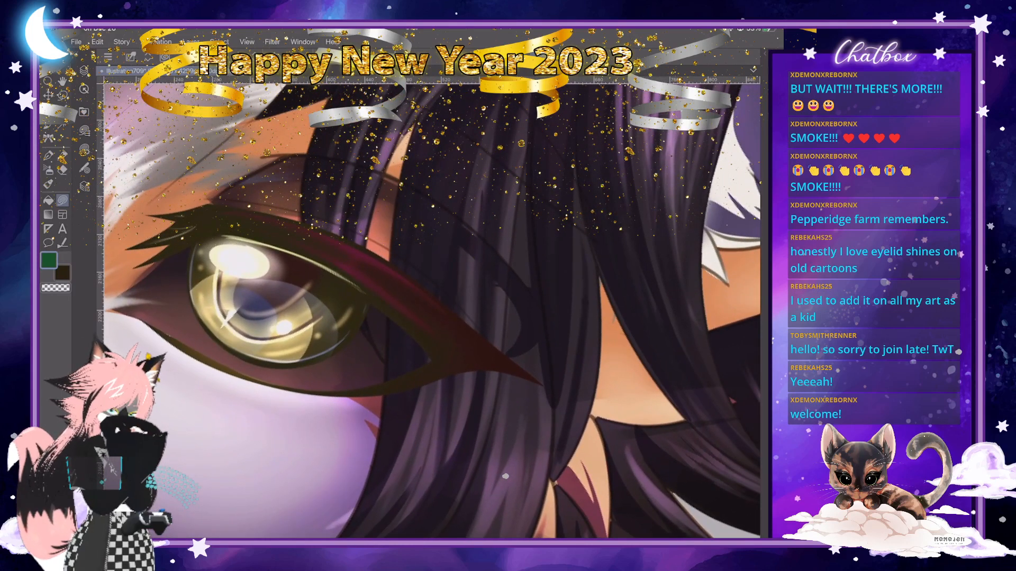
pyautogui.moveTo(303, 215)
pyautogui.mouseDown()
pyautogui.moveTo(339, 304)
pyautogui.moveTo(373, 344)
pyautogui.moveTo(360, 244)
pyautogui.moveTo(336, 223)
pyautogui.mouseUp()
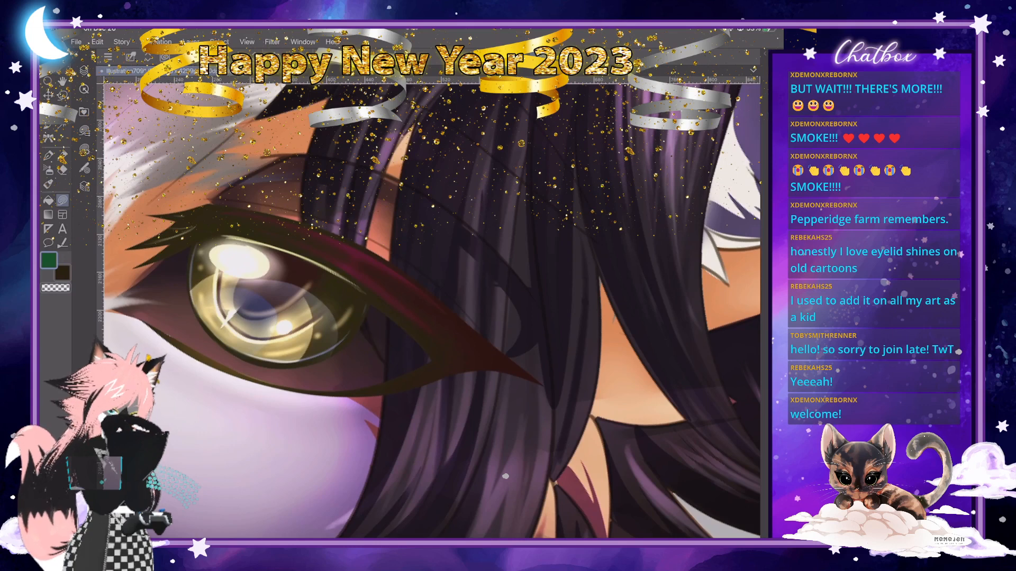
pyautogui.press('c')
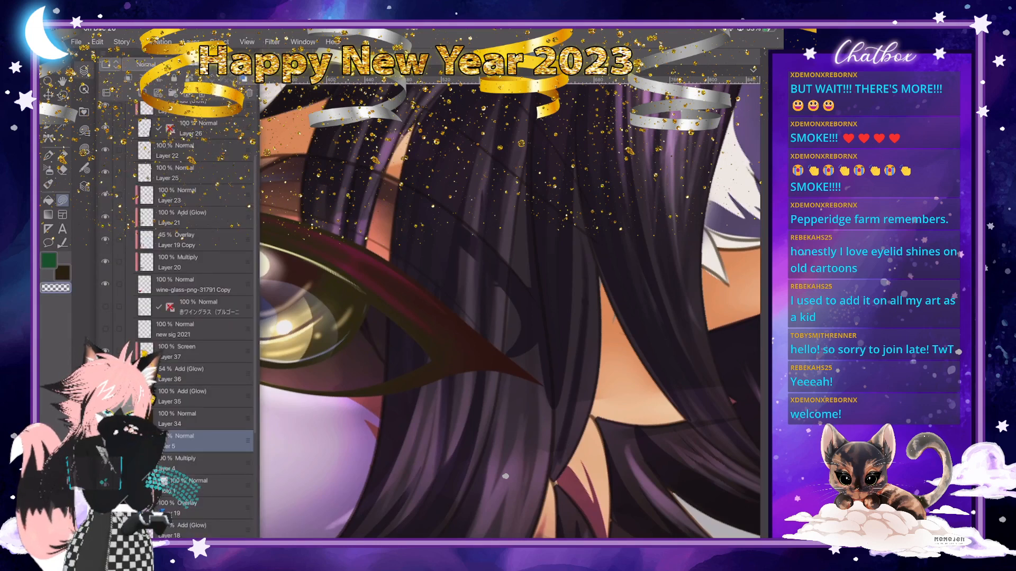
pyautogui.moveTo(325, 230); pyautogui.dragTo(354, 277)
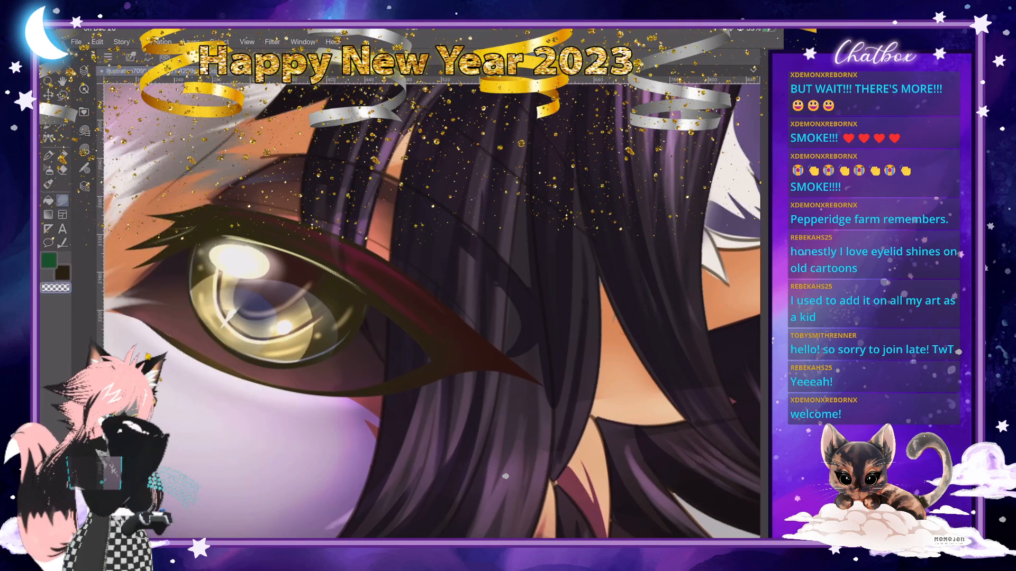
pyautogui.click(84, 149)
pyautogui.moveTo(156, 90); pyautogui.dragTo(184, 90)
pyautogui.click(84, 150)
pyautogui.moveTo(306, 217)
pyautogui.mouseDown()
pyautogui.moveTo(334, 284)
pyautogui.moveTo(379, 345)
pyautogui.moveTo(365, 295)
pyautogui.moveTo(368, 222)
pyautogui.mouseUp()
pyautogui.scroll(-3, 432, 311)
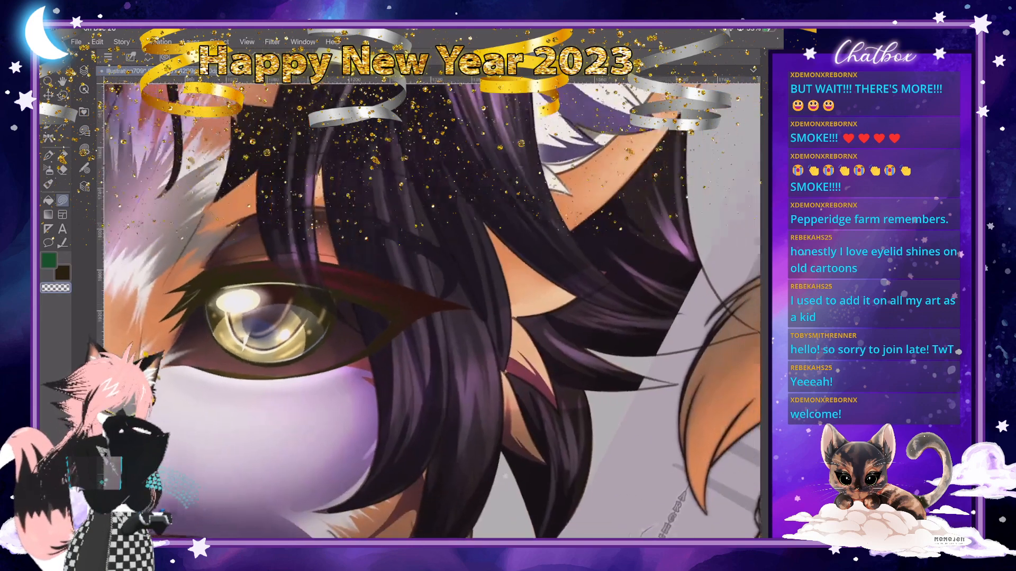
pyautogui.moveTo(311, 242)
pyautogui.mouseDown()
pyautogui.moveTo(341, 326)
pyautogui.moveTo(365, 337)
pyautogui.moveTo(447, 311)
pyautogui.moveTo(451, 288)
pyautogui.moveTo(370, 252)
pyautogui.mouseUp()
pyautogui.scroll(-5, 483, 326)
pyautogui.scroll(-2, 432, 311)
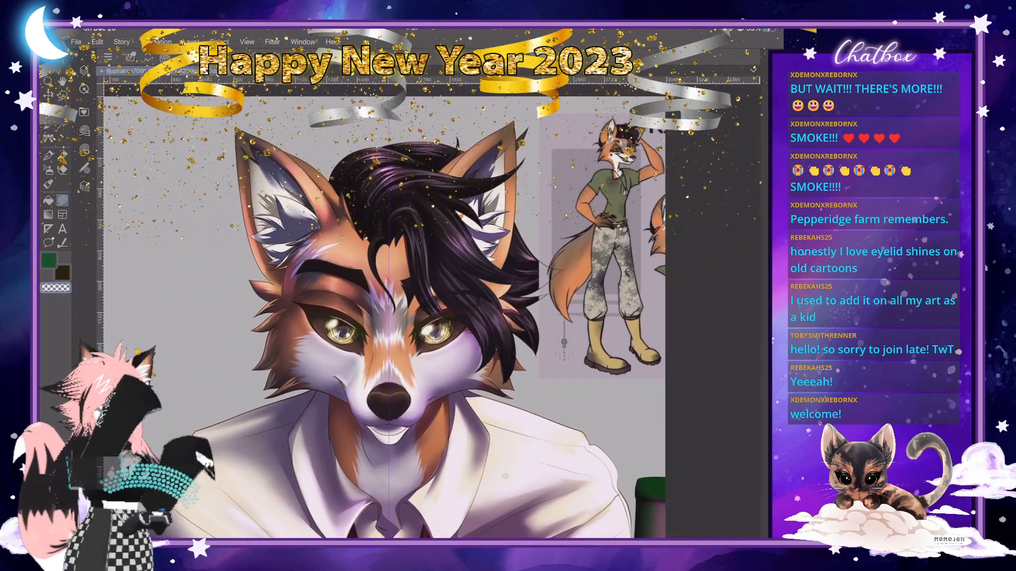
pyautogui.scroll(2, 439, 310)
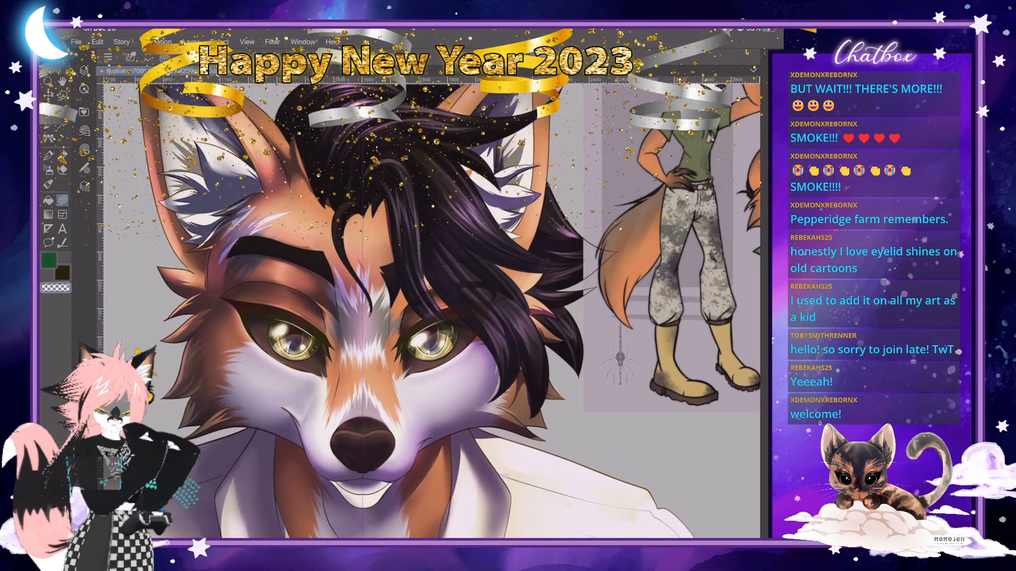
# Delete the Normal-mode Photo layer between the Multiply layer and the Overlay Layer 19.
pyautogui.scroll(-5, 432, 311)
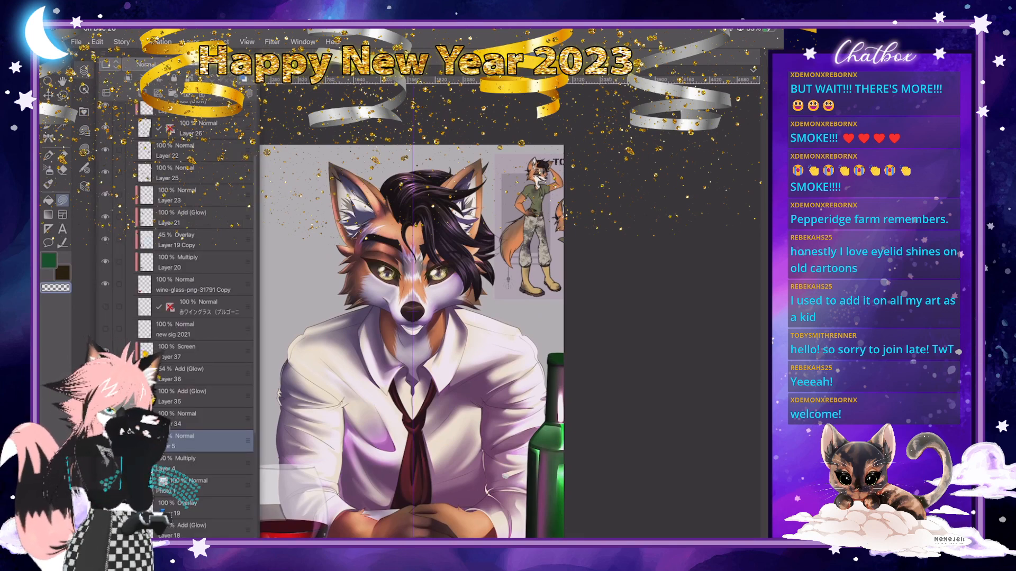
pyautogui.click(206, 486)
pyautogui.press('Delete')
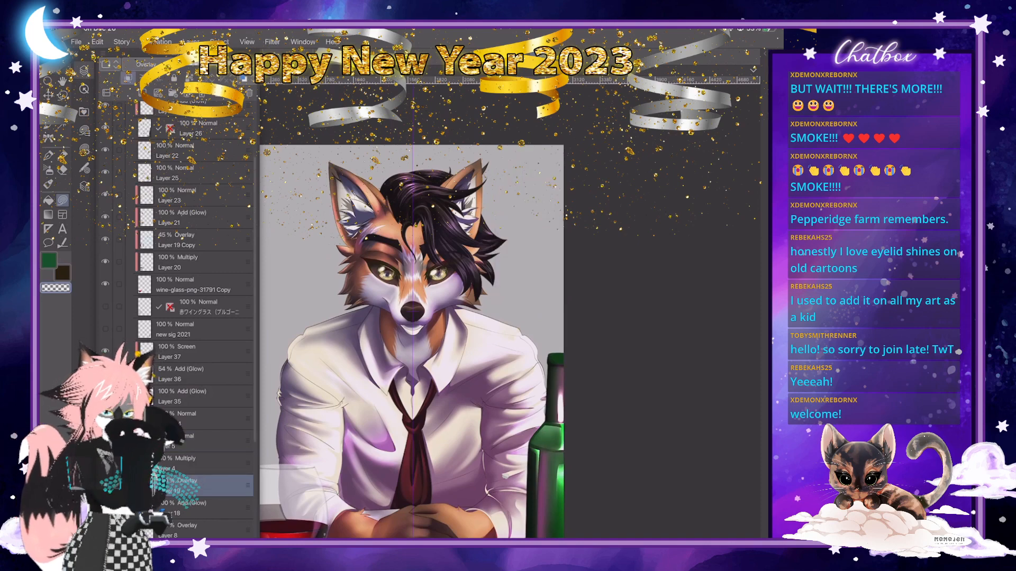
# Collapse Folder 4, preview Layer 31 on and off, and add a new layer directly above the folder.
pyautogui.scroll(5, 193, 296)
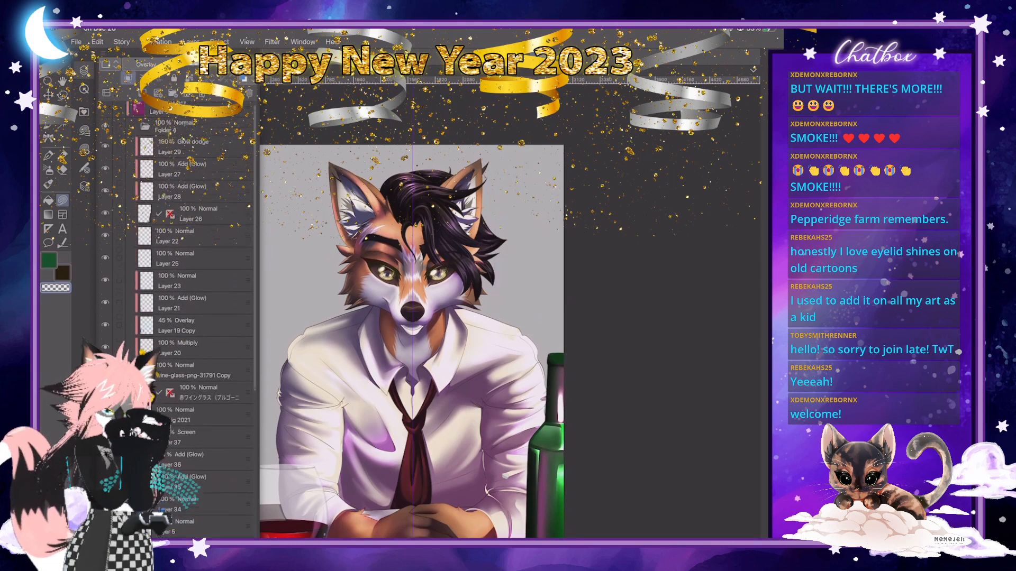
pyautogui.click(132, 133)
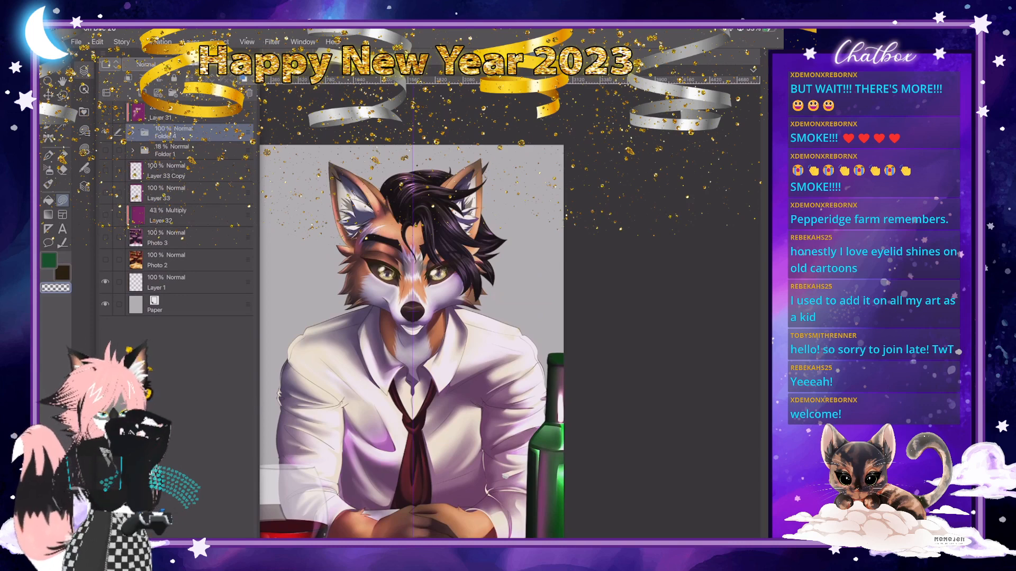
pyautogui.click(105, 112)
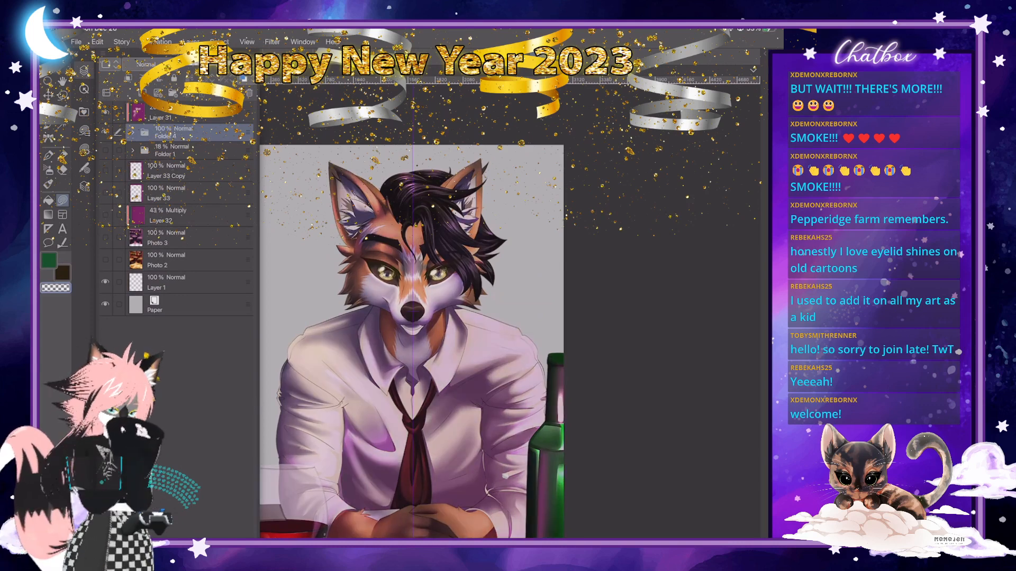
pyautogui.click(105, 112)
pyautogui.click(127, 77)
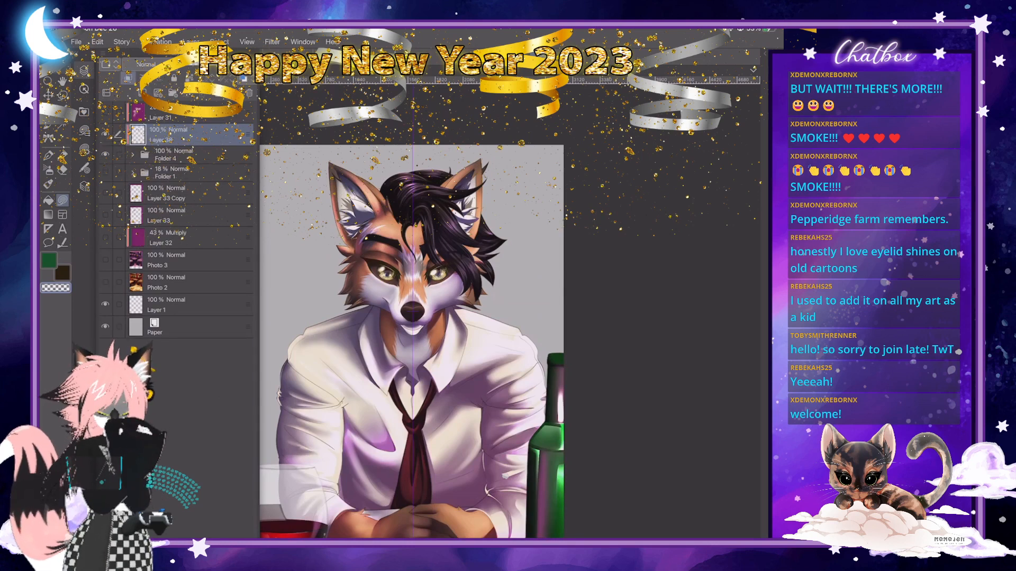
# Create a new folder above Layer 33 Copy and show the background layers from Layer 33 Copy down to Photo 2.
pyautogui.click(189, 193)
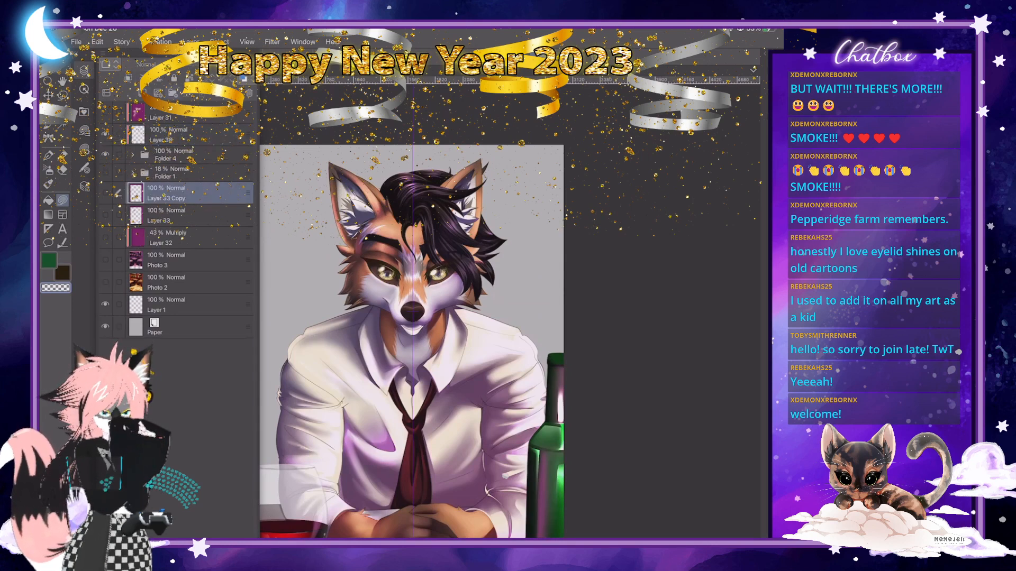
pyautogui.click(173, 93)
pyautogui.click(189, 211)
pyautogui.moveTo(105, 299); pyautogui.dragTo(105, 210)
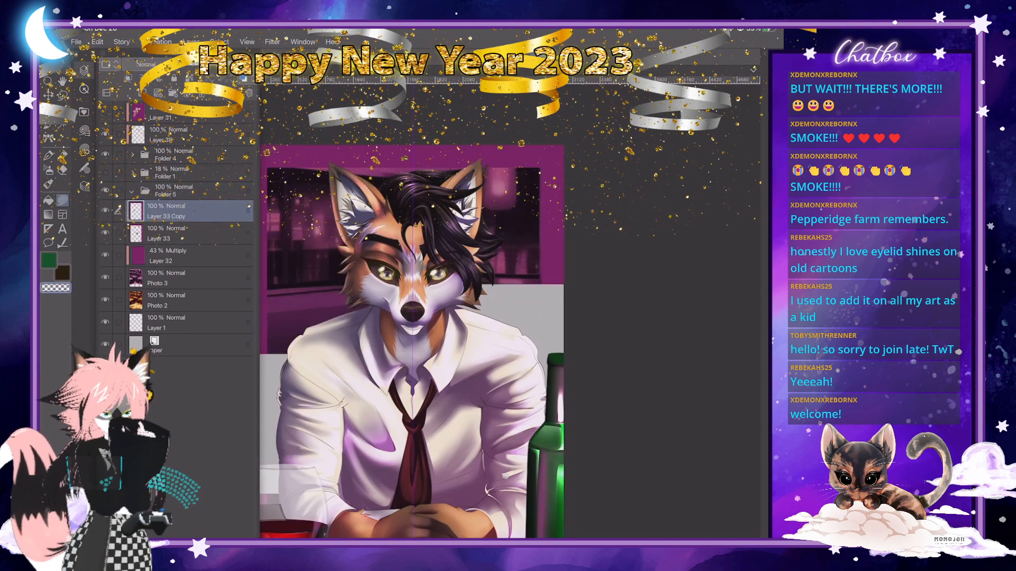
# Move Layer 33 Copy, Layer 33, Layer 32, Photo 3 and Photo 2 into the new folder, then collapse and hide it.
pyautogui.moveTo(189, 211); pyautogui.dragTo(189, 190)
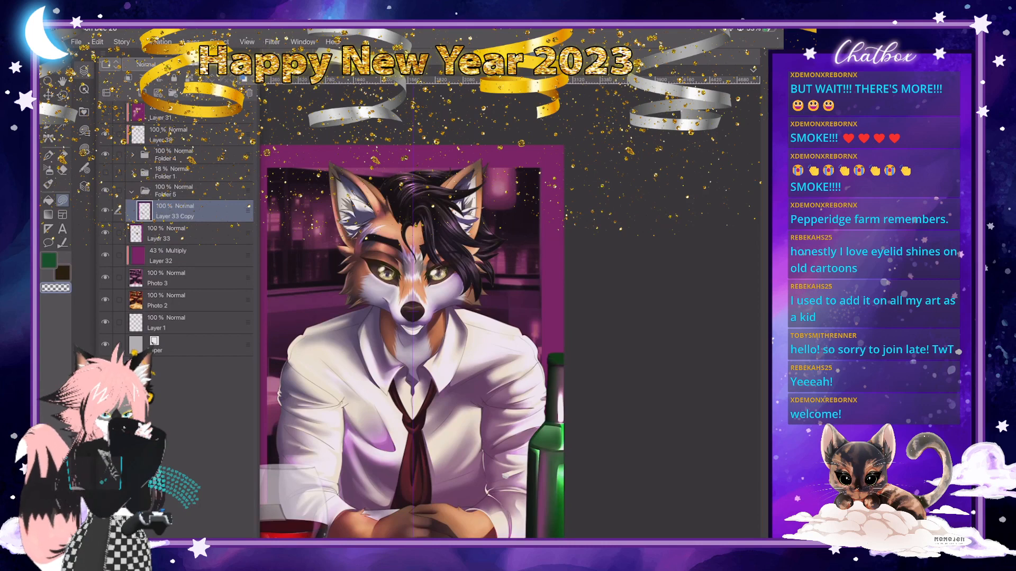
pyautogui.hotkey('ctrl', 'z')
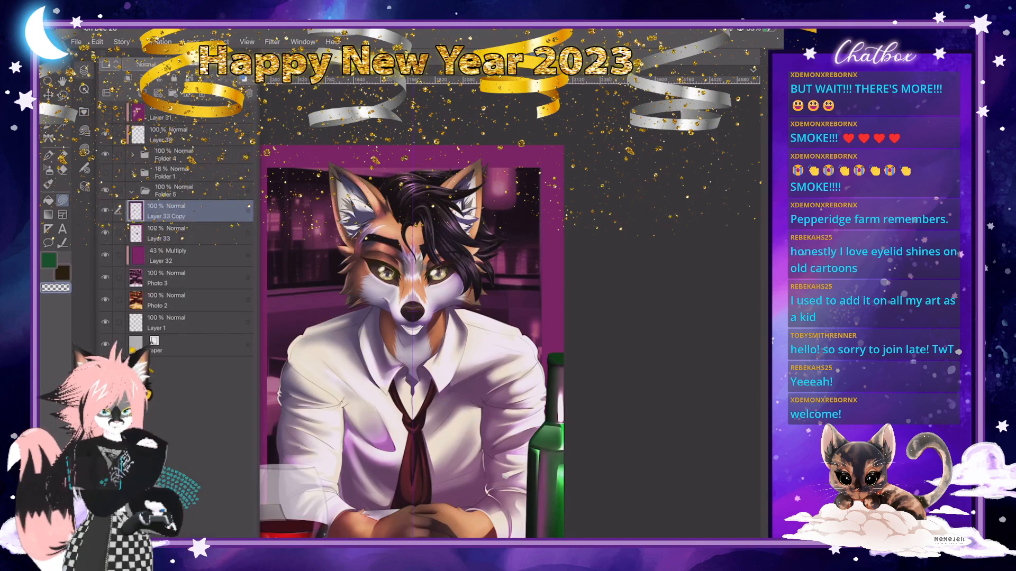
pyautogui.moveTo(118, 233); pyautogui.dragTo(118, 299)
pyautogui.moveTo(247, 210); pyautogui.dragTo(247, 190)
pyautogui.click(133, 190)
pyautogui.click(105, 191)
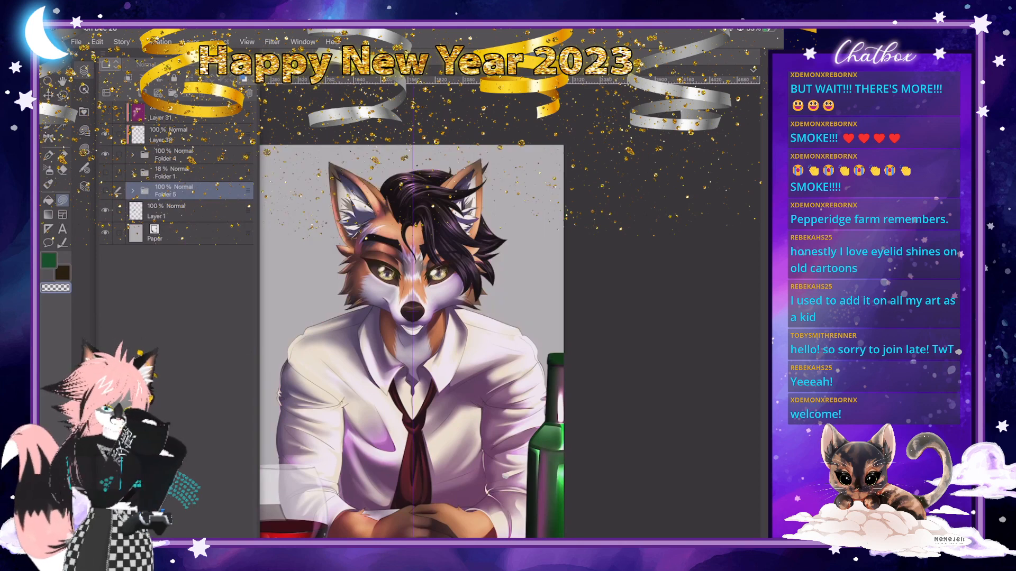
# Select the new layer above Folder 4 and set the main drawing colour to a muted violet.
pyautogui.click(190, 134)
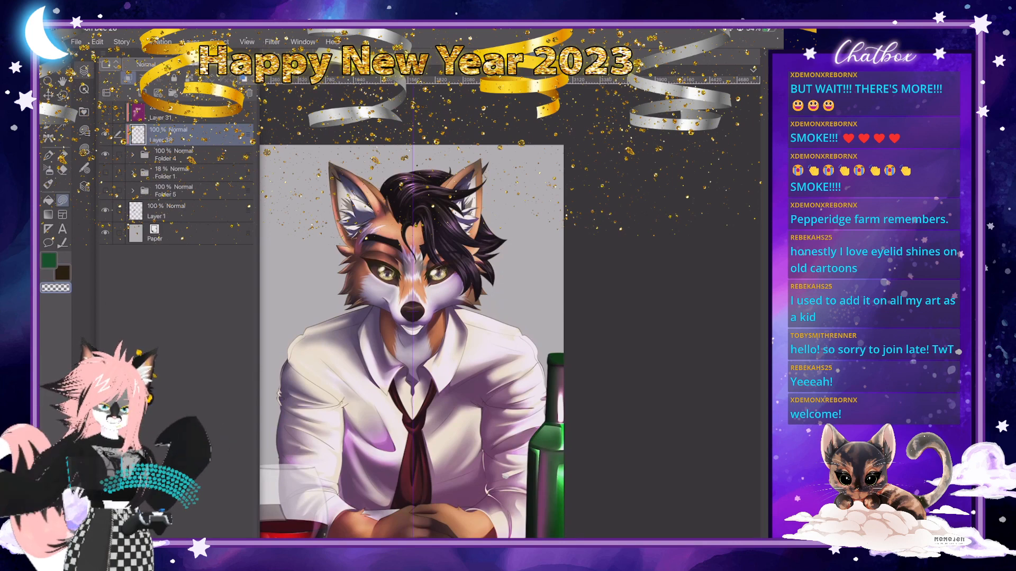
pyautogui.click(146, 64)
pyautogui.click(49, 260)
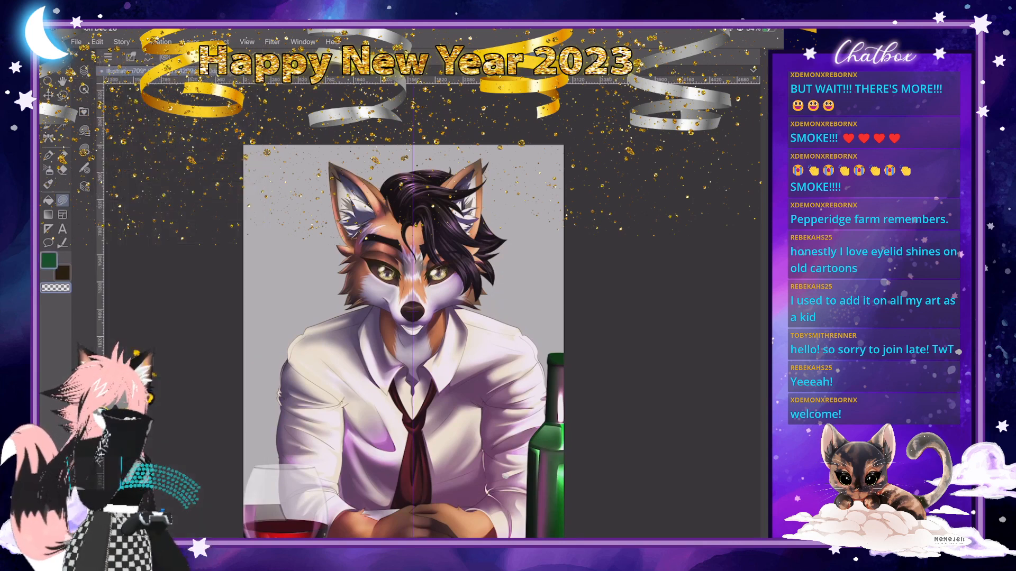
pyautogui.click(48, 260)
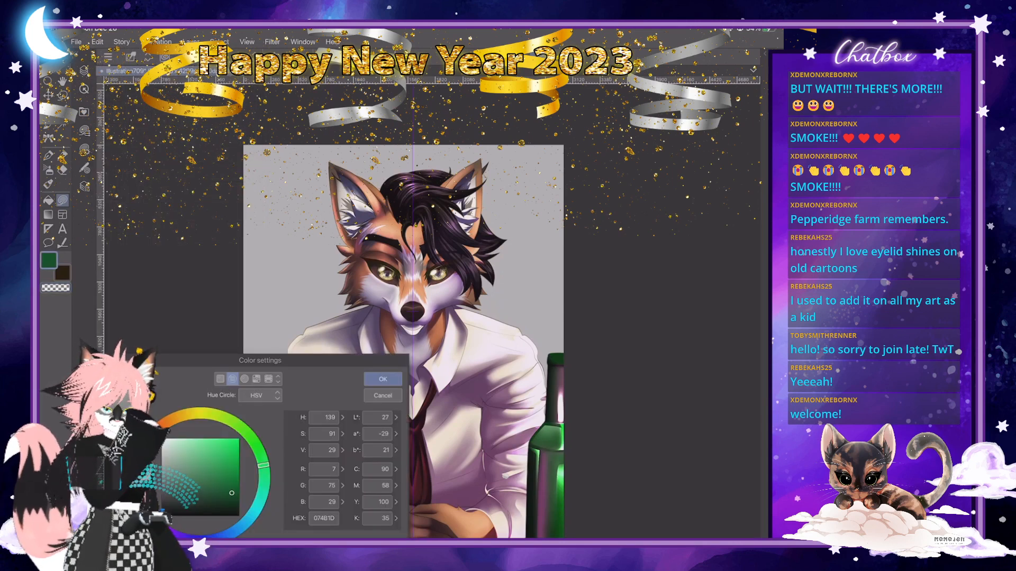
pyautogui.click(140, 496)
pyautogui.click(196, 456)
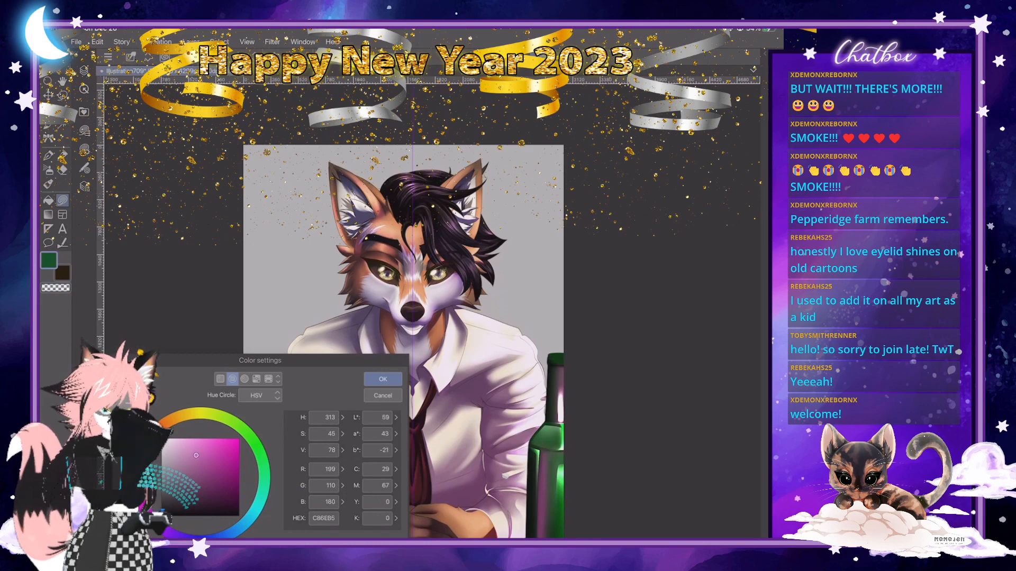
pyautogui.click(189, 536)
pyautogui.click(382, 379)
# Set the sub colour to a muted plum with hue 312, saturation 39 and value 49.
pyautogui.doubleClick(62, 273)
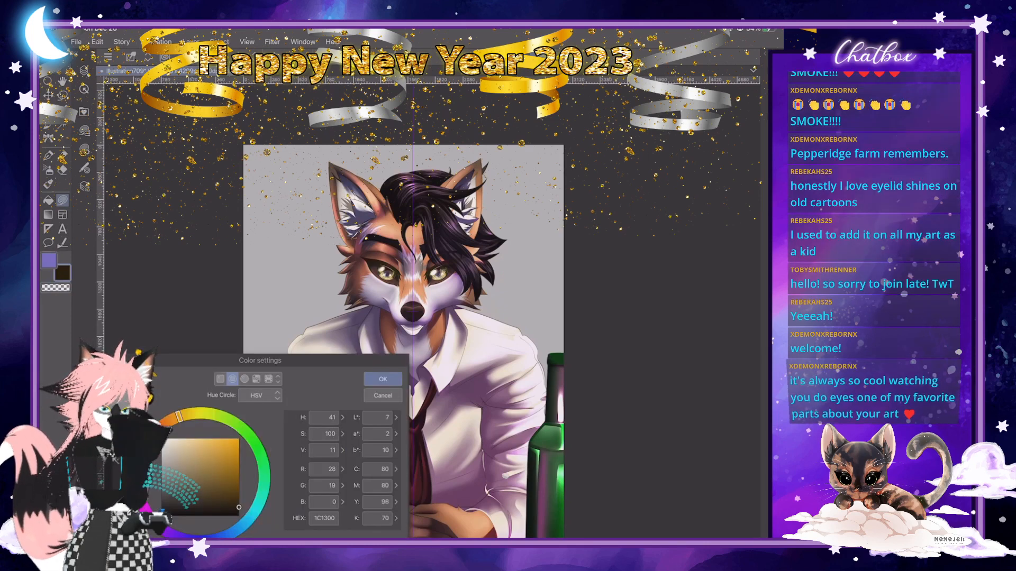
pyautogui.click(140, 497)
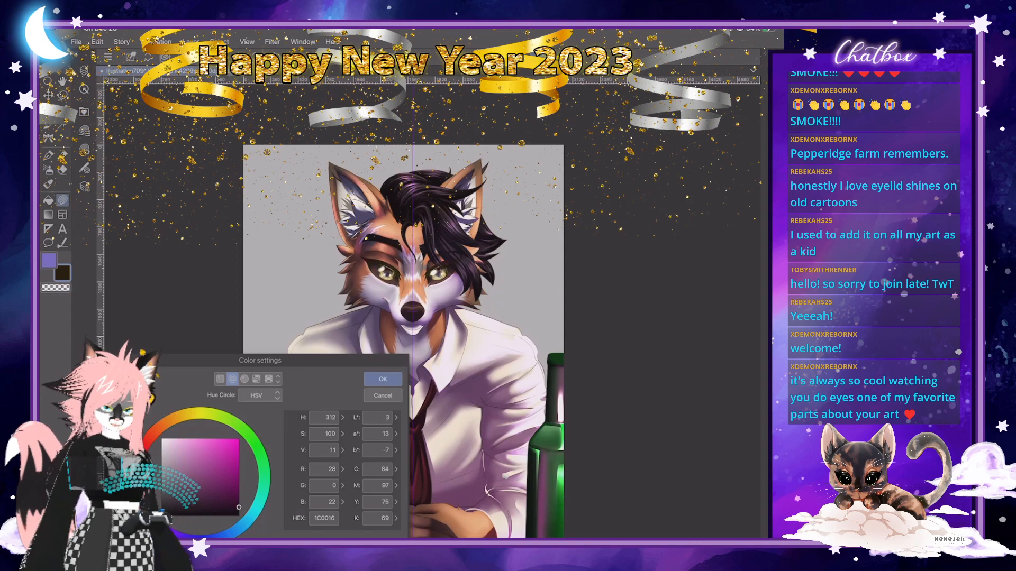
pyautogui.moveTo(211, 488); pyautogui.dragTo(192, 478)
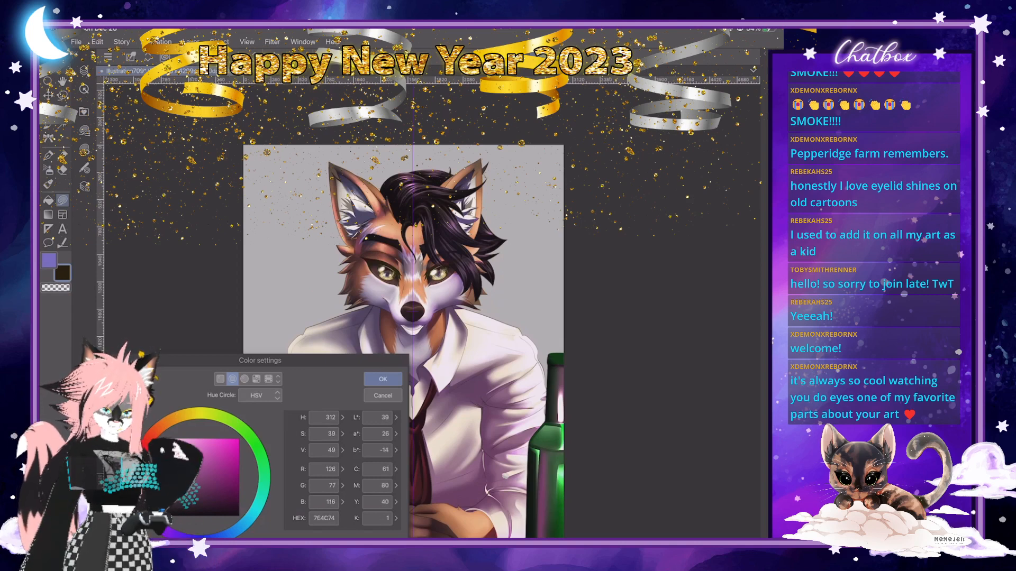
pyautogui.click(382, 379)
# Set the blending mode of the new layer above Folder 4 to Soft light.
pyautogui.click(83, 71)
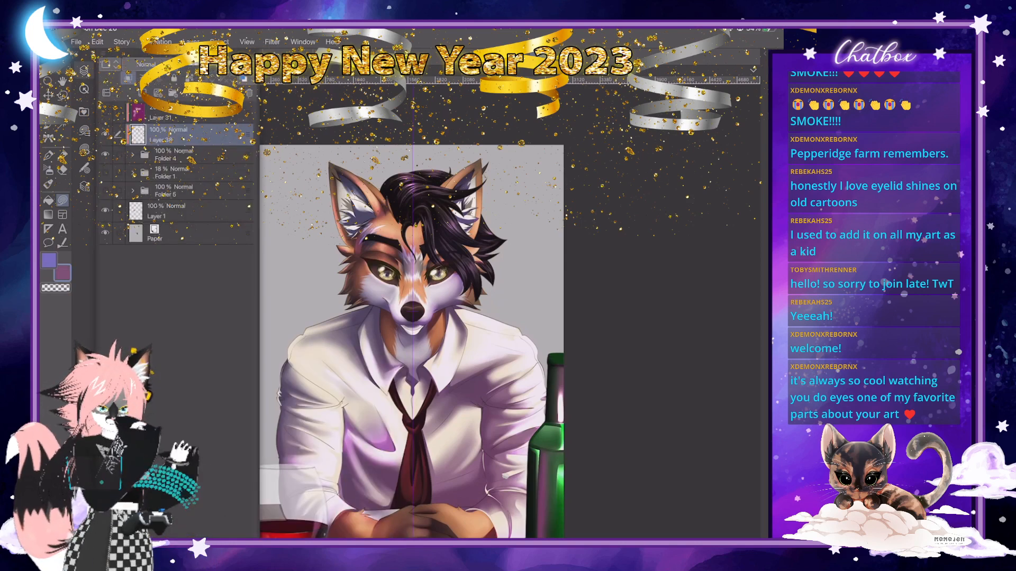
pyautogui.click(145, 64)
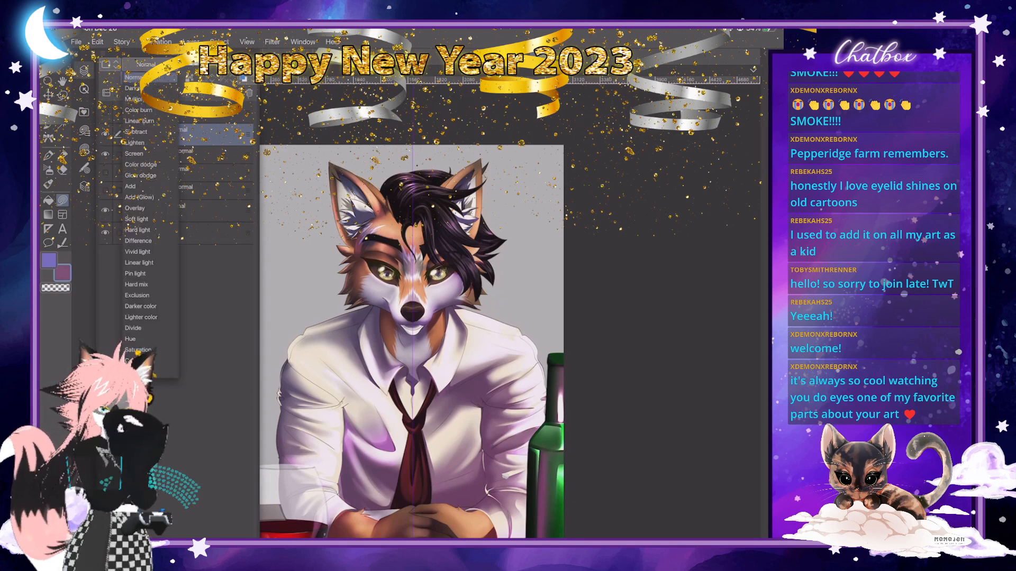
pyautogui.click(136, 219)
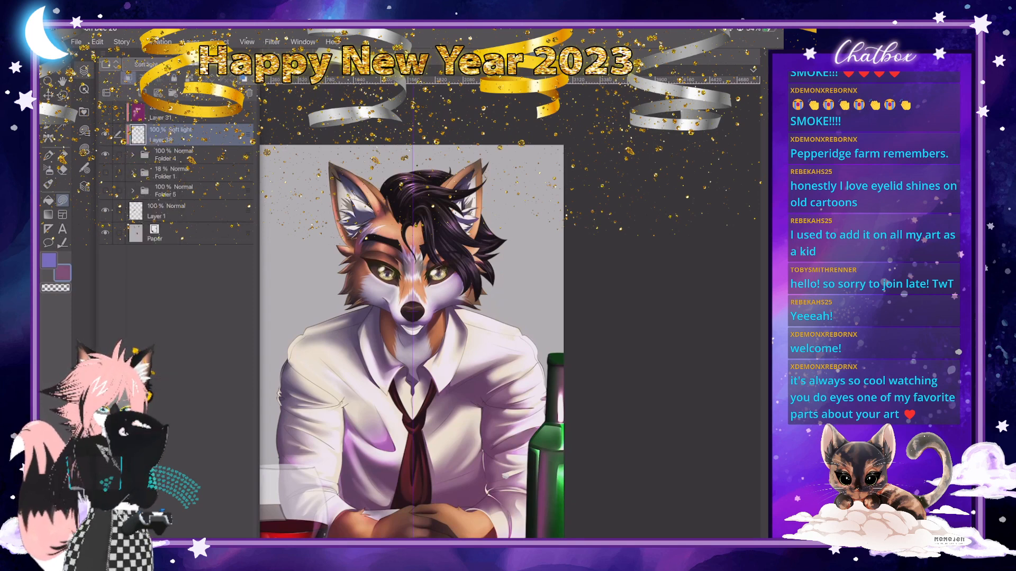
pyautogui.click(83, 70)
# Fill the Soft light layer with a violet-to-plum gradient running from the character's head down to the hands.
pyautogui.scroll(-2, 411, 341)
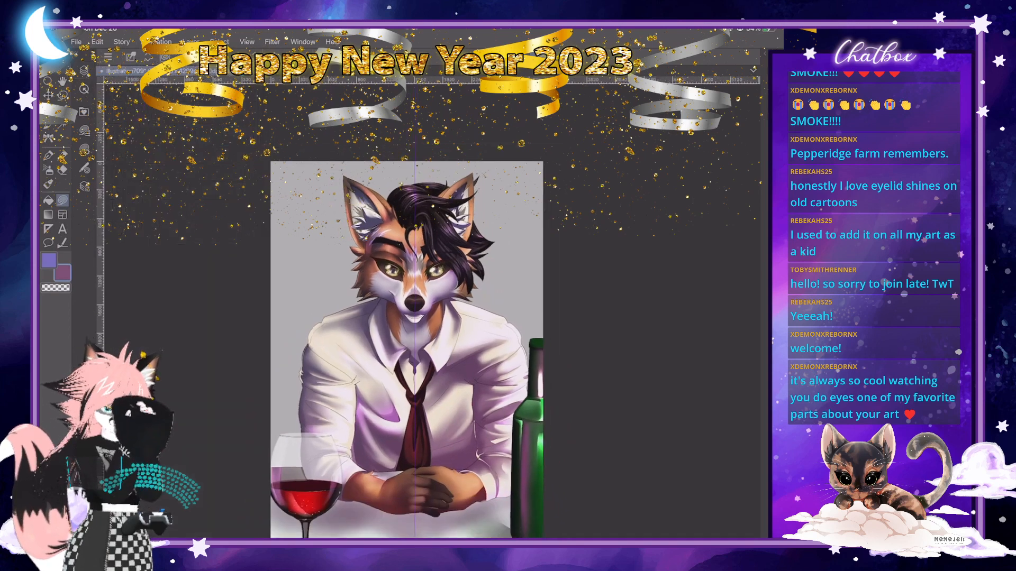
pyautogui.click(48, 214)
pyautogui.click(84, 149)
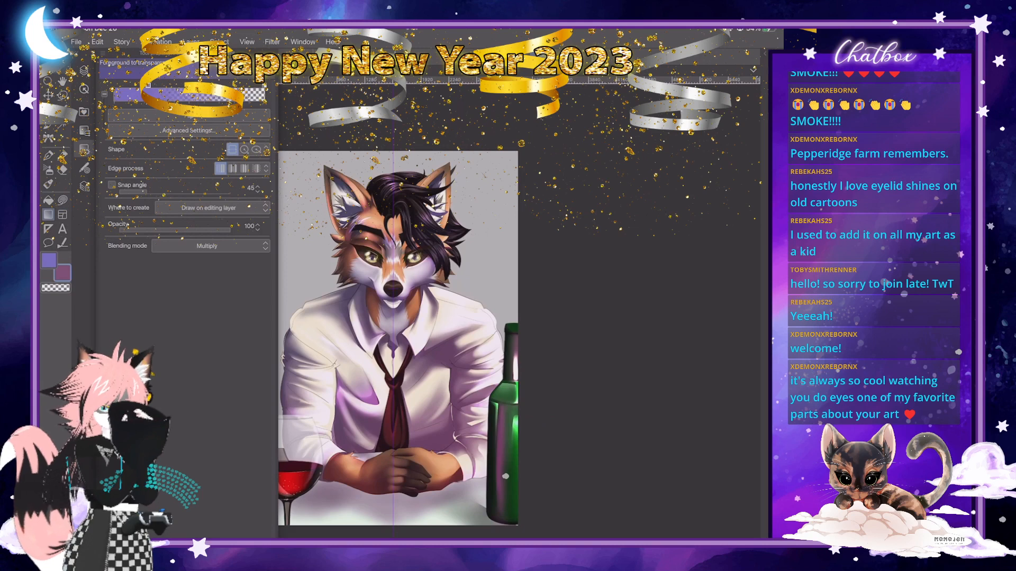
pyautogui.click(84, 130)
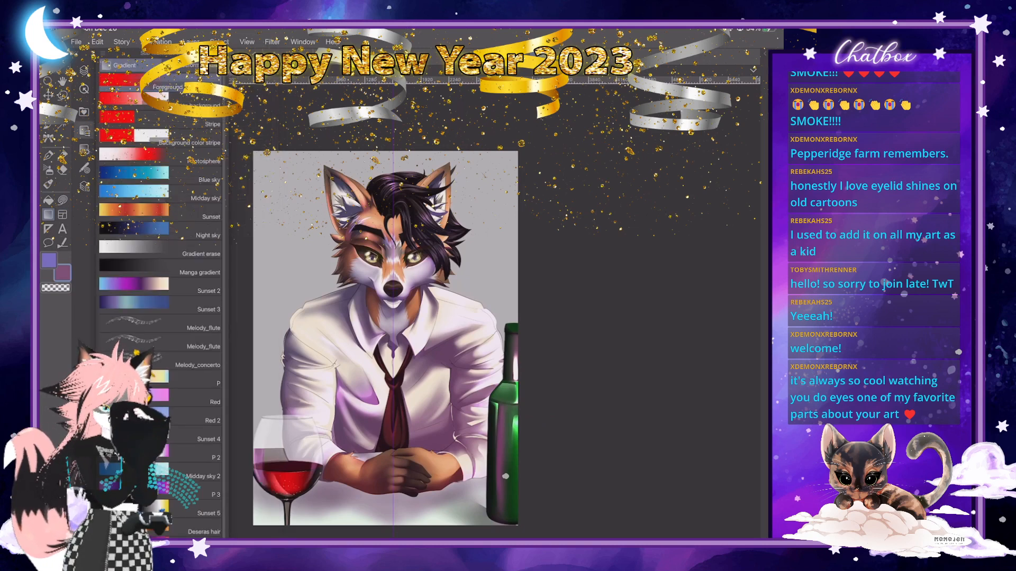
pyautogui.click(159, 100)
pyautogui.moveTo(393, 173); pyautogui.dragTo(400, 460)
# Set the opacity of the gradient Soft light layer to 35%.
pyautogui.click(84, 70)
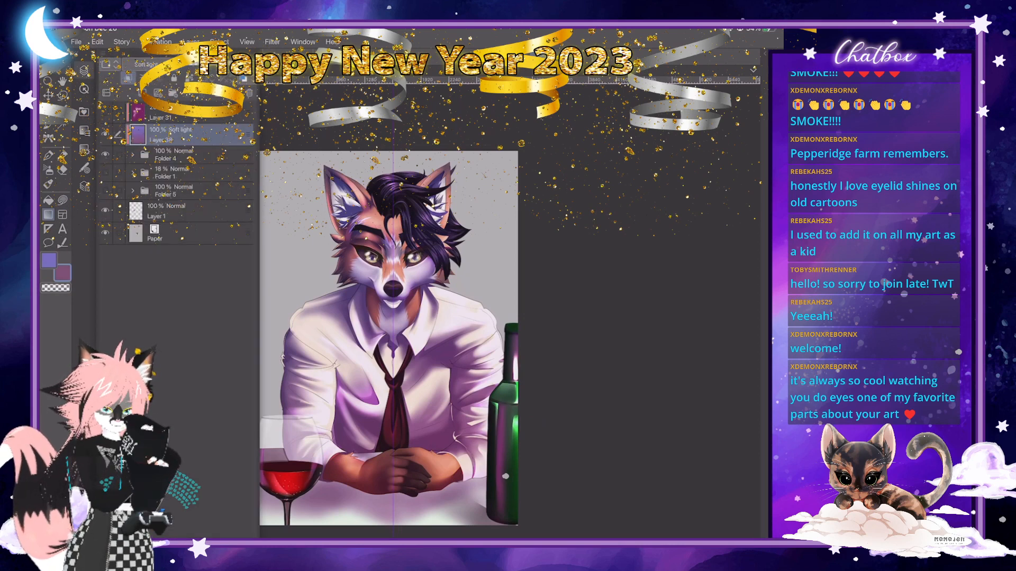
pyautogui.moveTo(233, 64); pyautogui.dragTo(216, 64)
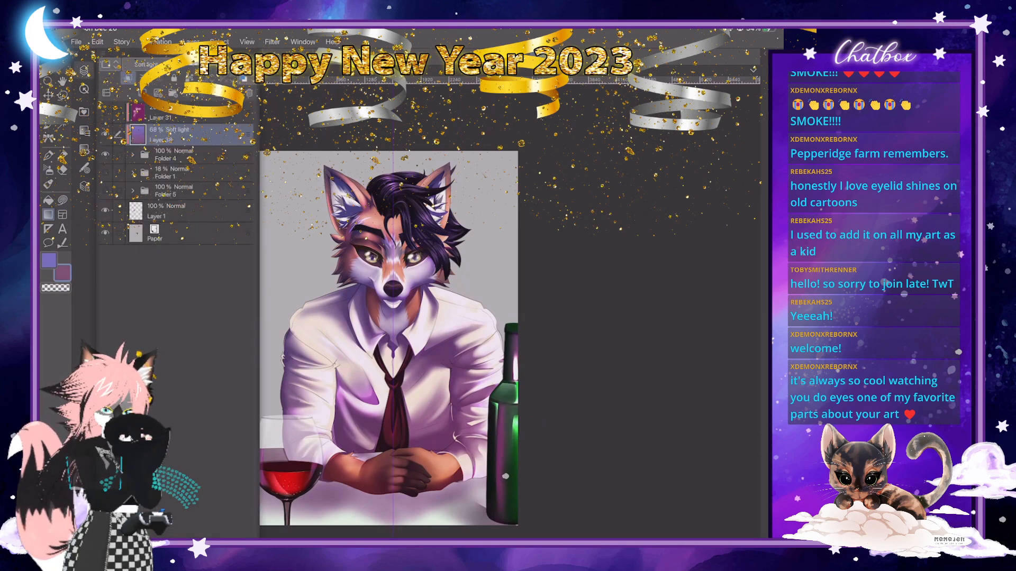
pyautogui.click(233, 64)
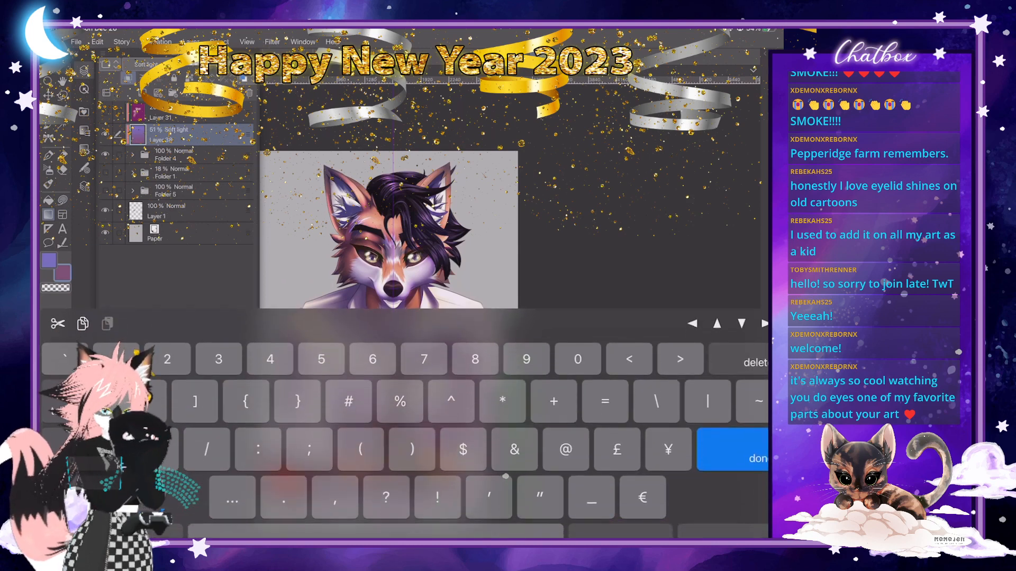
pyautogui.press('Return')
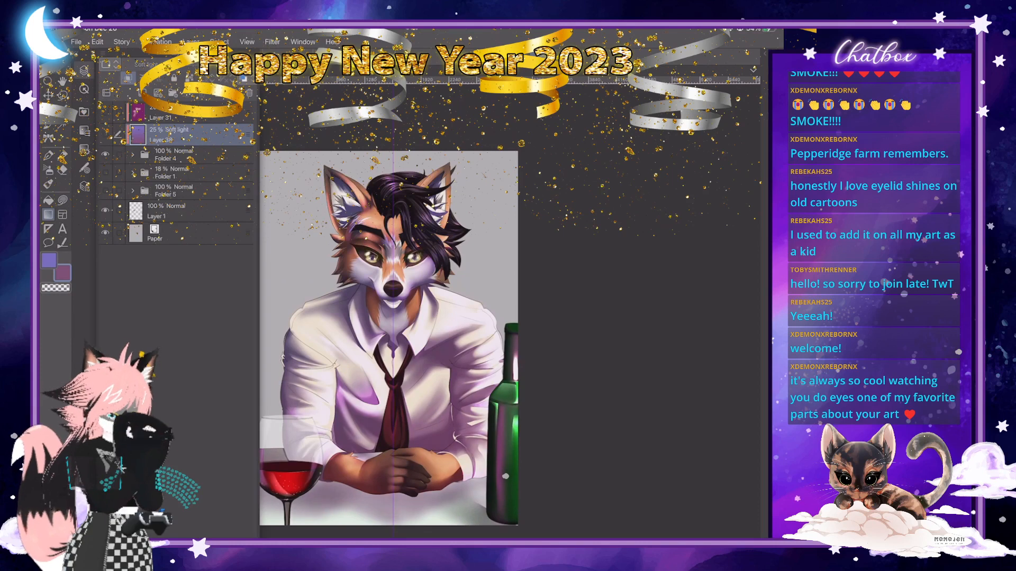
pyautogui.click(233, 64)
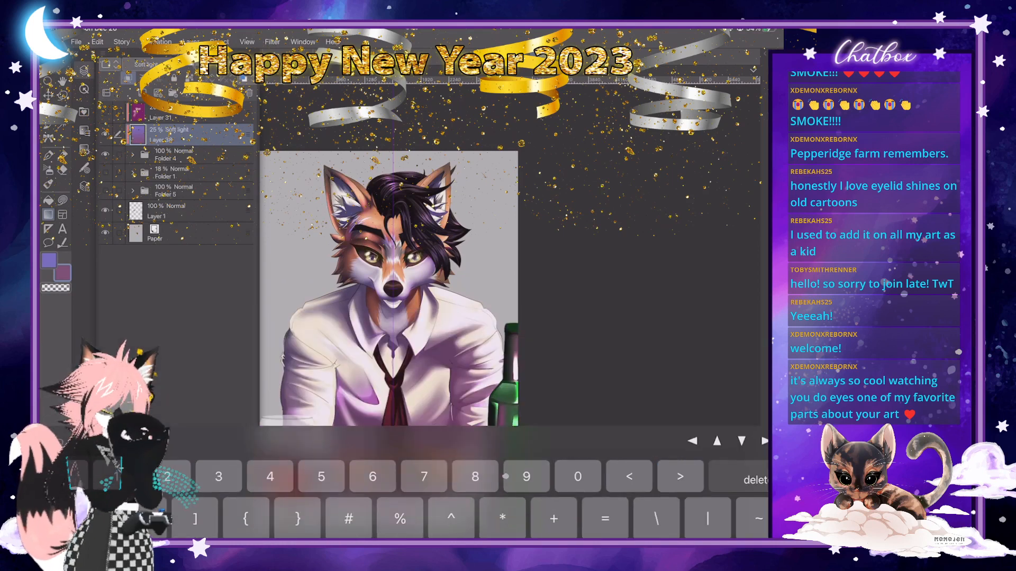
pyautogui.moveTo(197, 64); pyautogui.dragTo(202, 64)
pyautogui.click(233, 64)
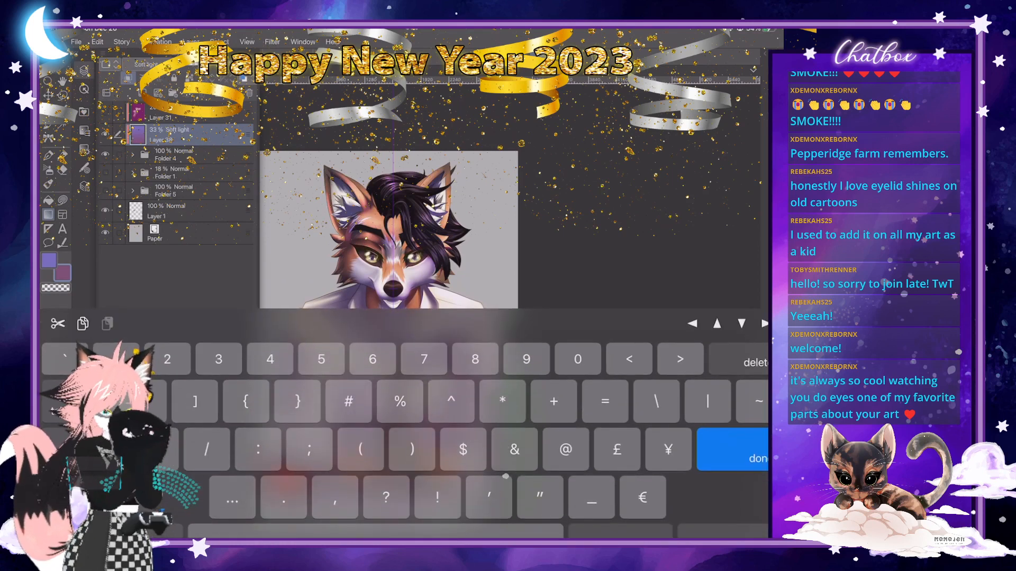
pyautogui.write('35')
pyautogui.press('Return')
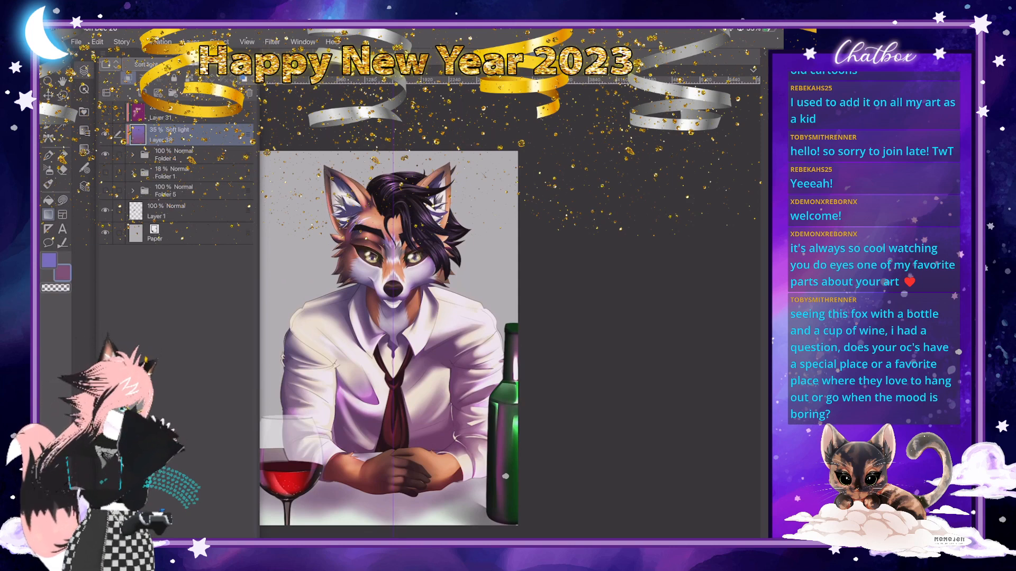
# Brighten the gradient layer with a Brightness/Contrast correction, using a brightness of about 56.
pyautogui.press('e')
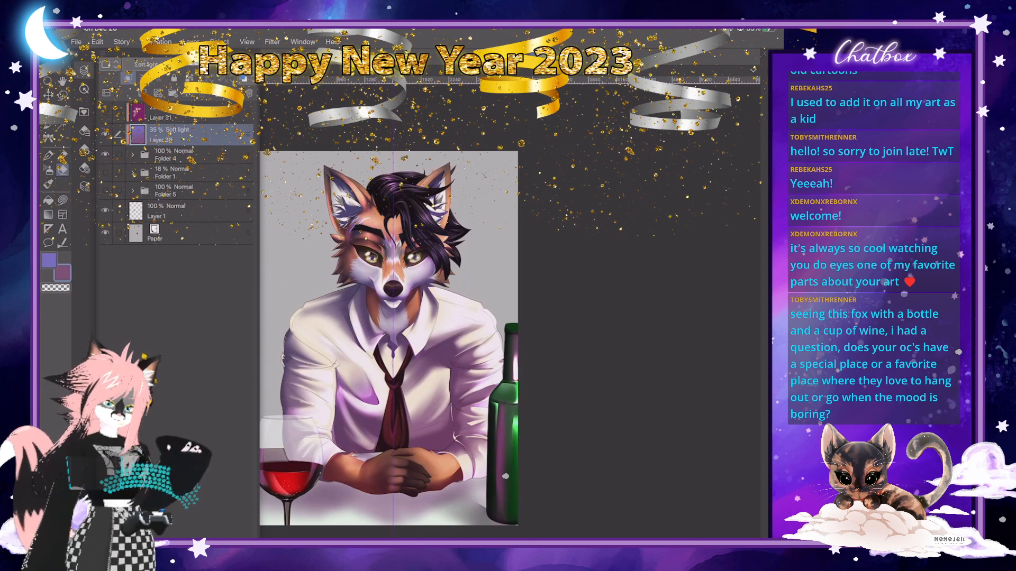
pyautogui.click(97, 42)
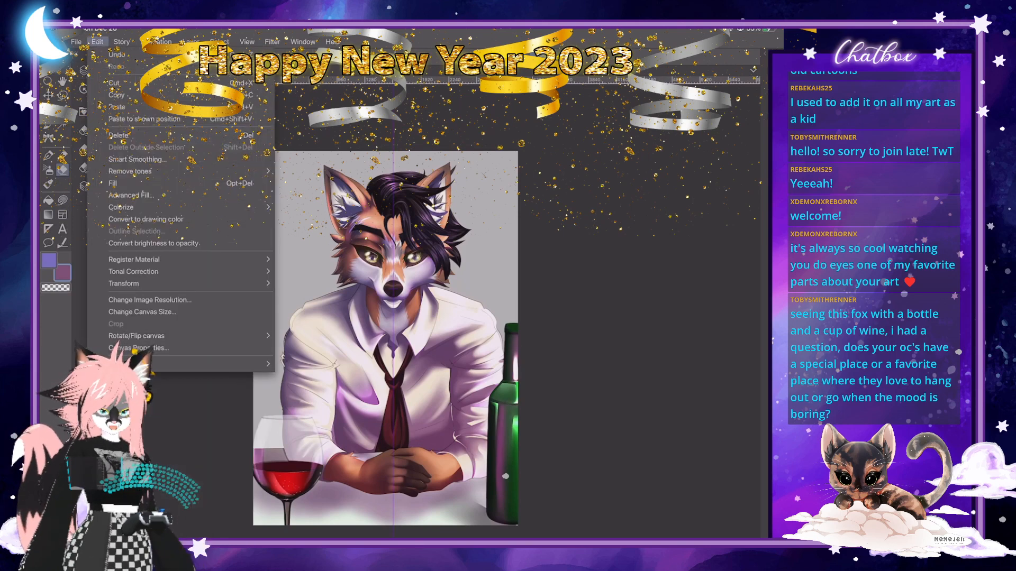
pyautogui.click(132, 271)
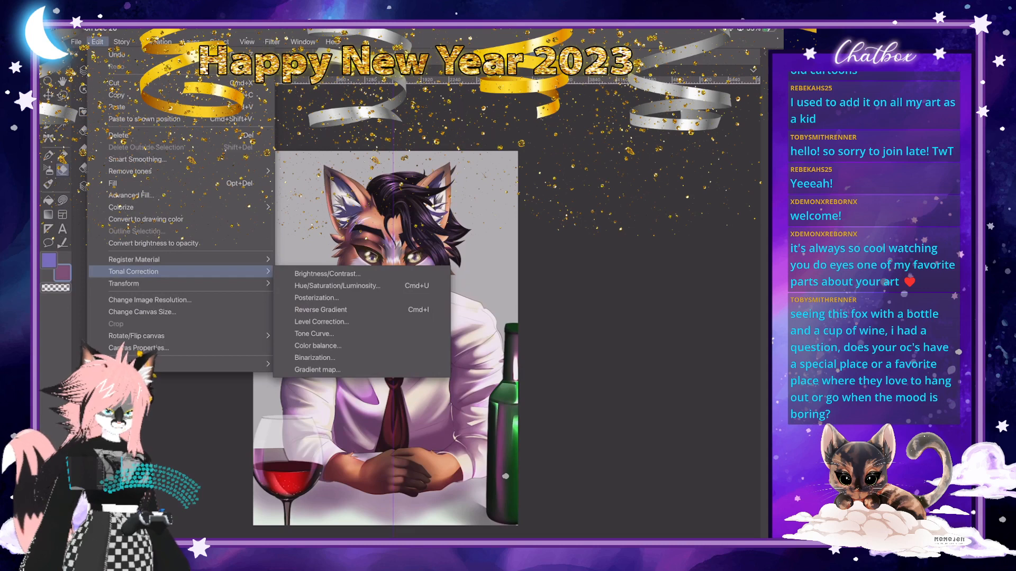
pyautogui.click(327, 274)
pyautogui.moveTo(600, 175); pyautogui.dragTo(632, 175)
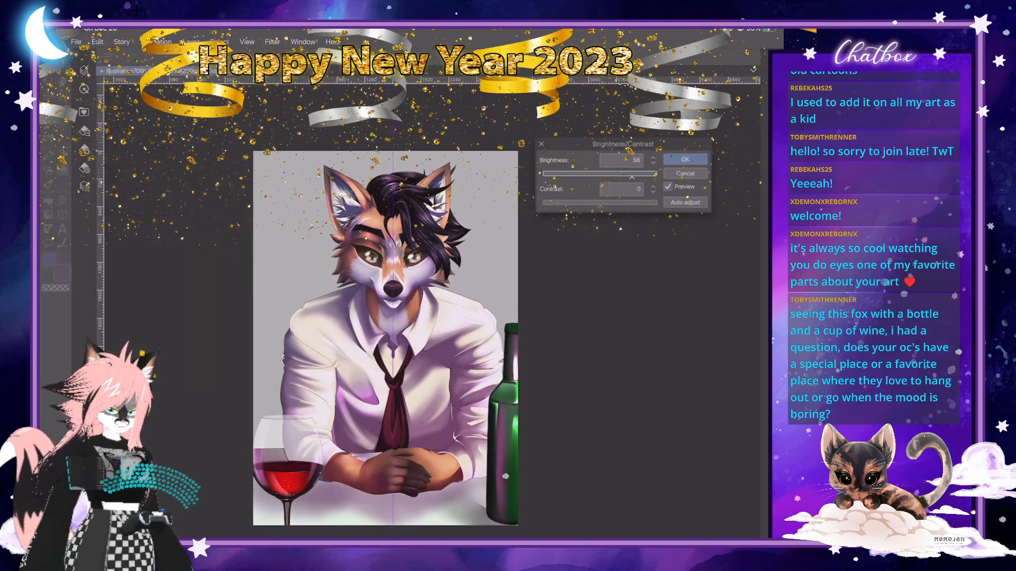
pyautogui.press('Return')
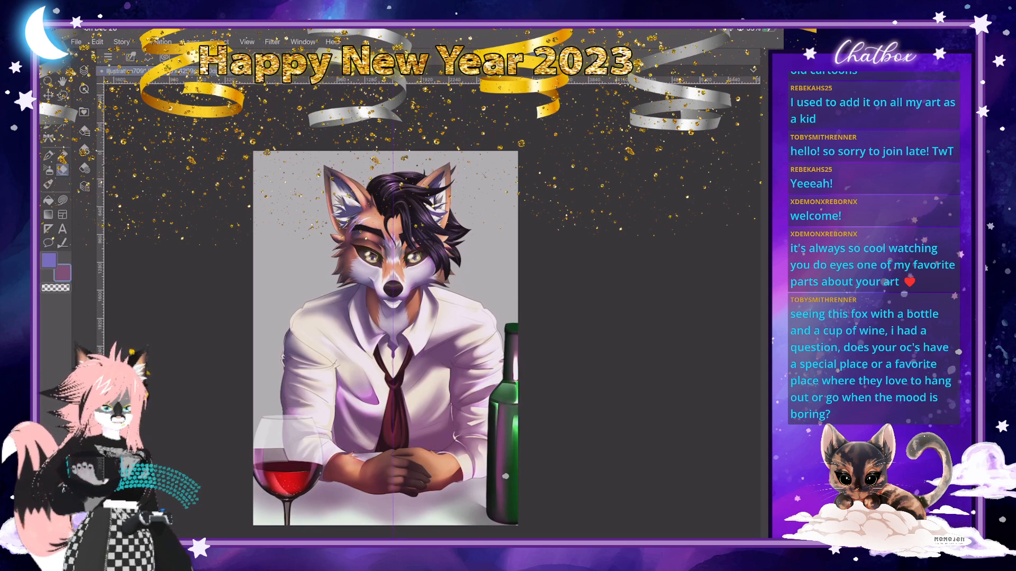
# Add a new layer above the gradient layer, set it to Screen and clip it to the layer below.
pyautogui.click(83, 70)
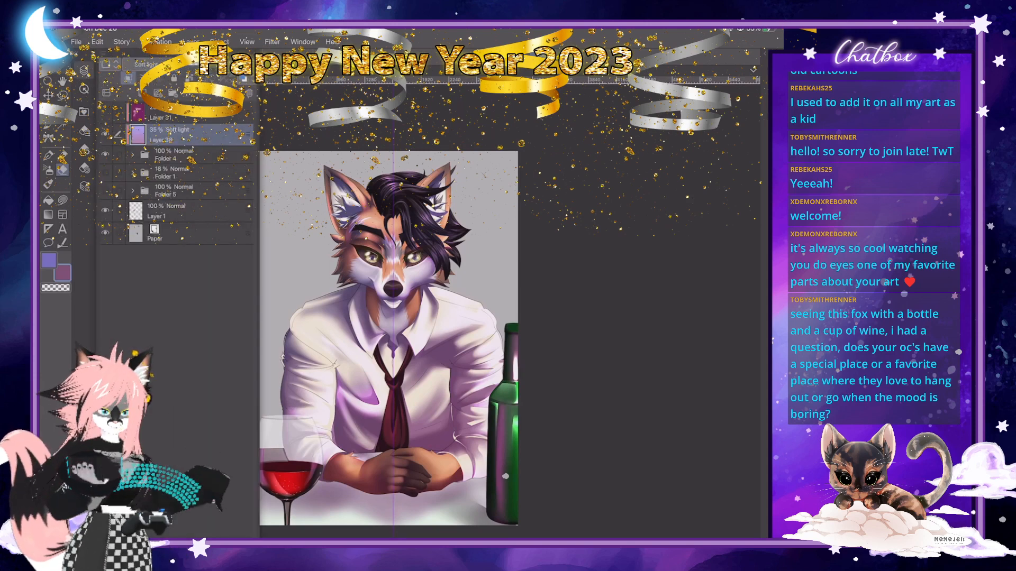
pyautogui.click(107, 92)
pyautogui.click(146, 64)
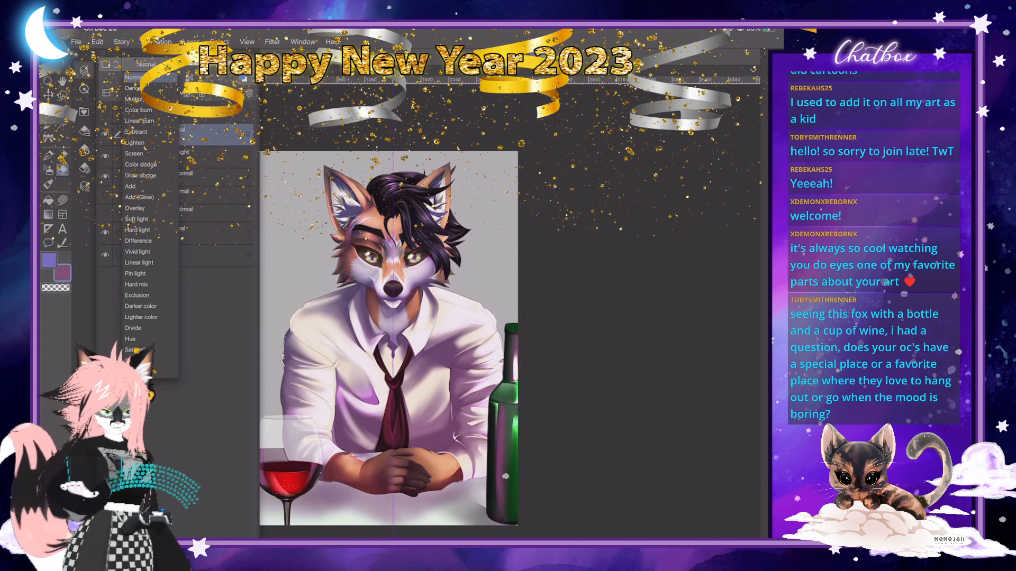
pyautogui.click(134, 154)
pyautogui.click(128, 78)
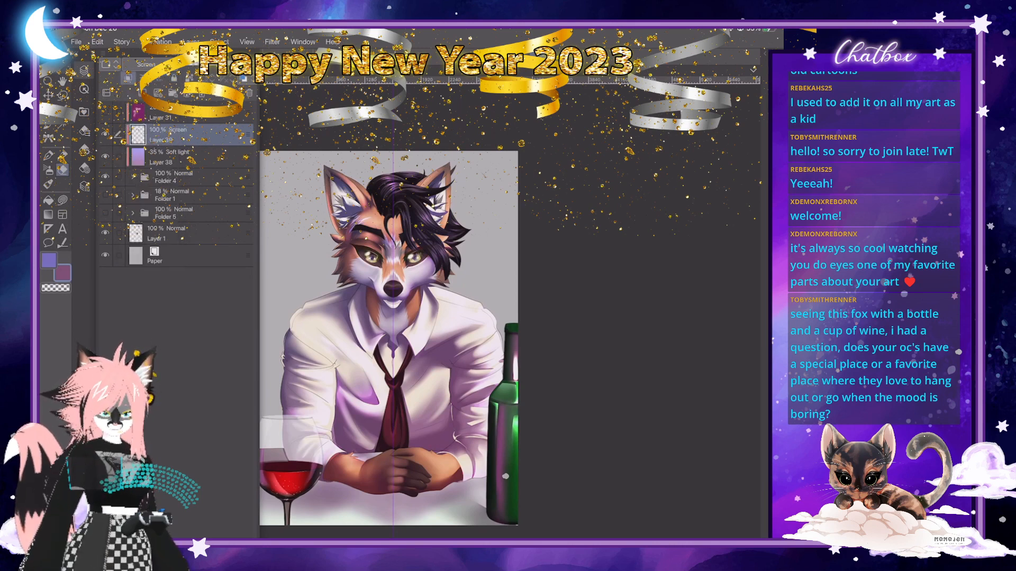
# Set the main drawing colour to a vivid blue-violet with hue 248, saturation 81 and value 100.
pyautogui.doubleClick(48, 260)
pyautogui.moveTo(197, 455); pyautogui.dragTo(221, 441)
pyautogui.click(382, 379)
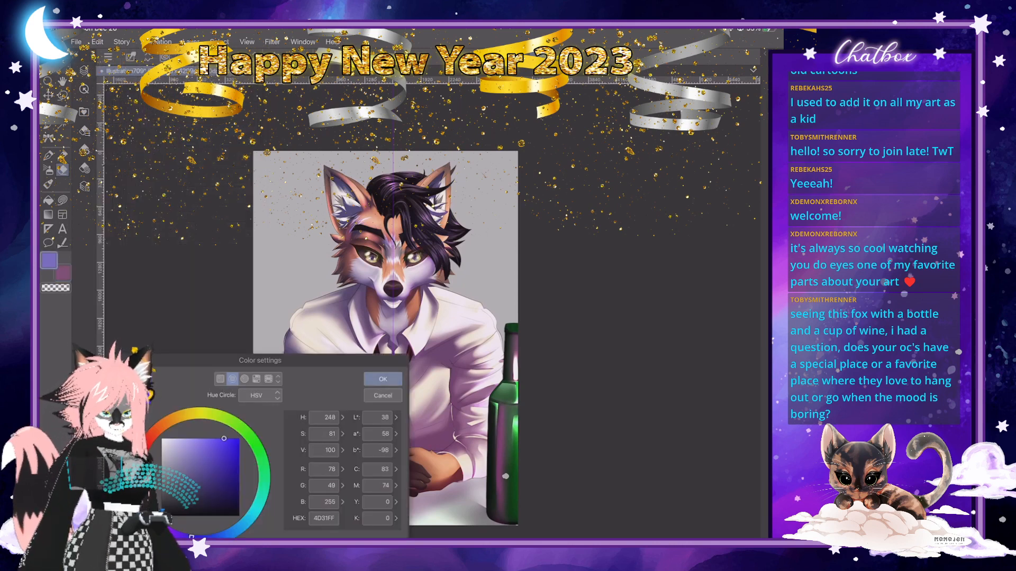
# Paint blue-violet light on the Screen layer over the hair, the bottle's left edge and neck, and the wine glass.
pyautogui.press('b')
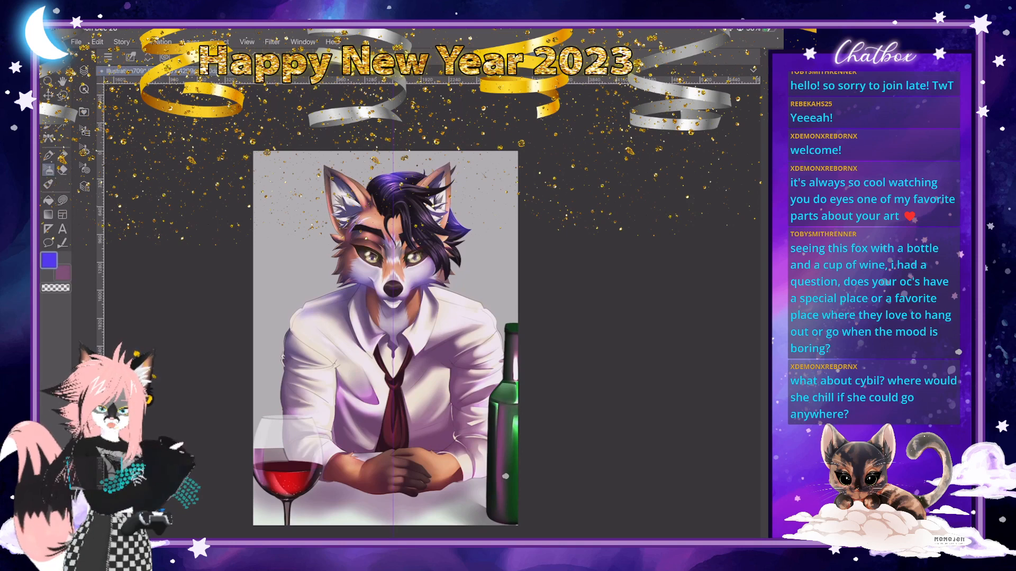
pyautogui.press('e')
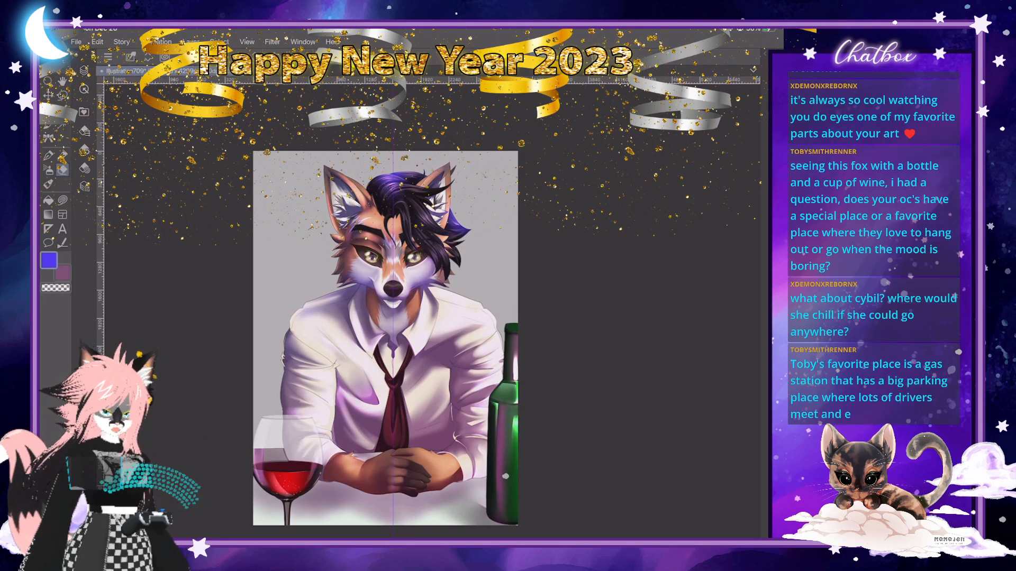
pyautogui.press('b')
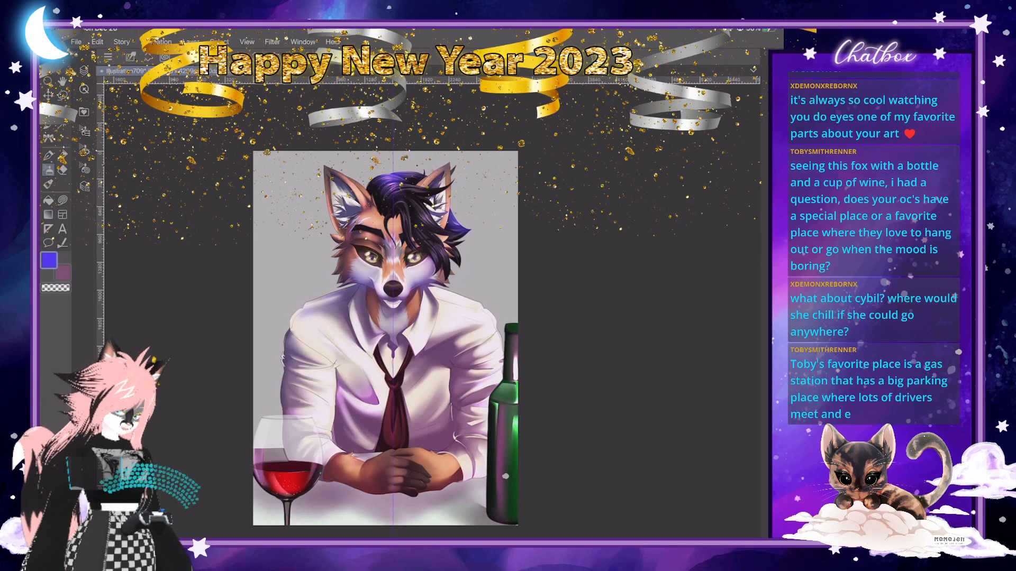
pyautogui.moveTo(492, 410); pyautogui.dragTo(490, 520)
pyautogui.moveTo(499, 389); pyautogui.dragTo(493, 406)
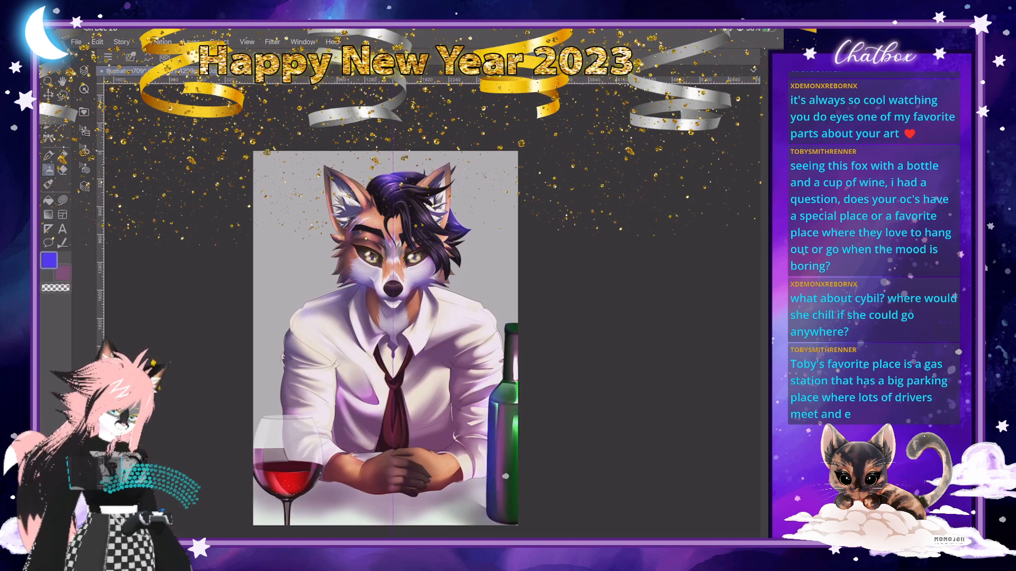
pyautogui.moveTo(257, 467)
pyautogui.mouseDown()
pyautogui.moveTo(267, 487)
pyautogui.moveTo(283, 490)
pyautogui.moveTo(314, 471)
pyautogui.mouseUp()
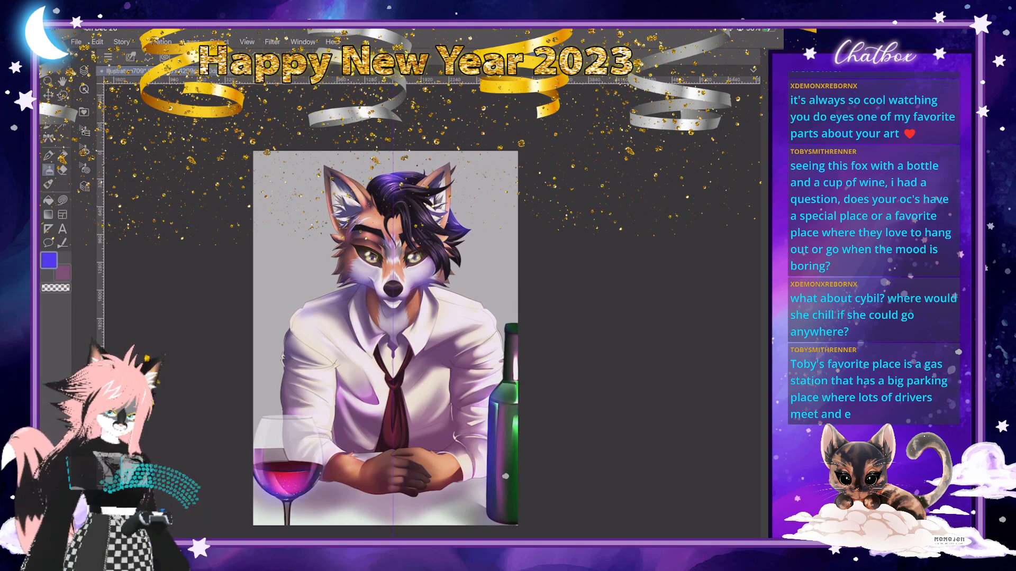
pyautogui.moveTo(509, 327); pyautogui.dragTo(508, 344)
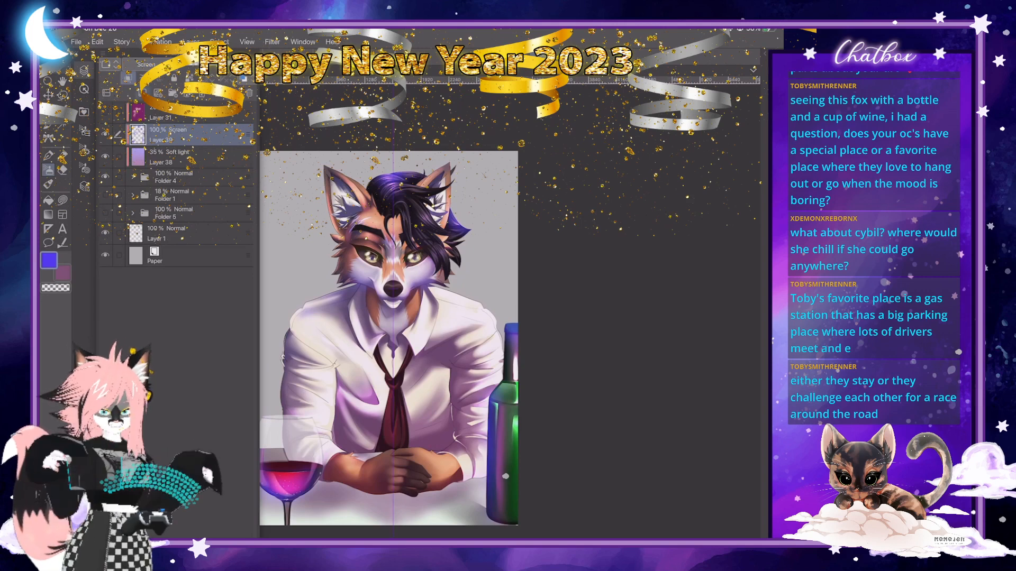
# Add another clipped layer filled with the blue-violet colour and set it to Soft light at 33% opacity.
pyautogui.hotkey('ctrl', 'shift', 'n')
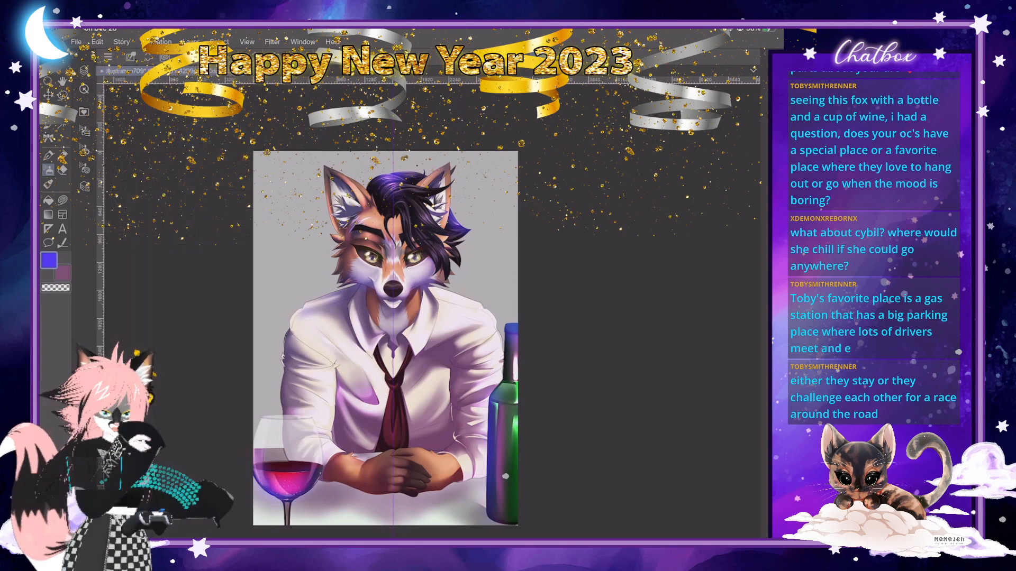
pyautogui.hotkey('alt', 'Delete')
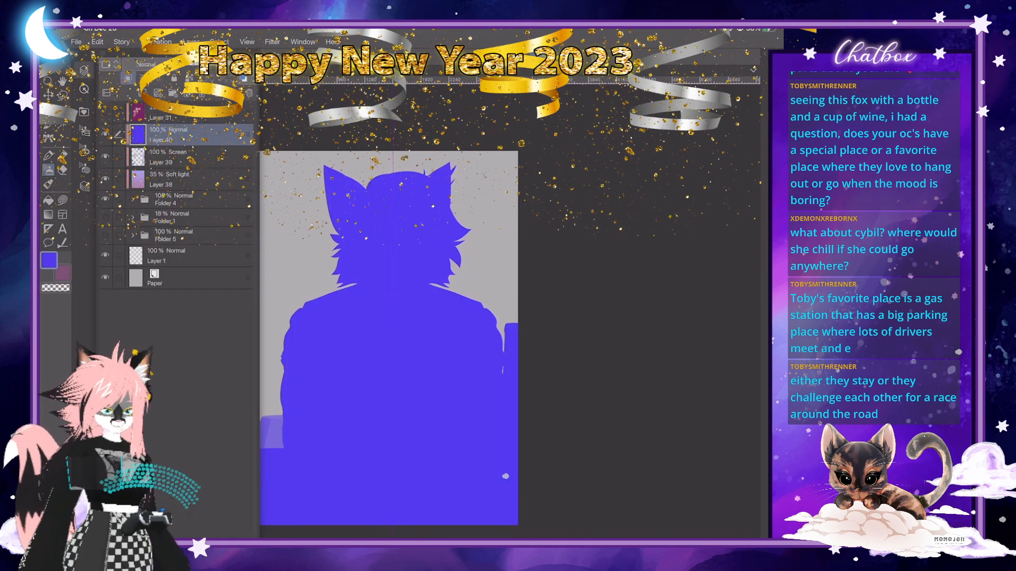
pyautogui.click(146, 64)
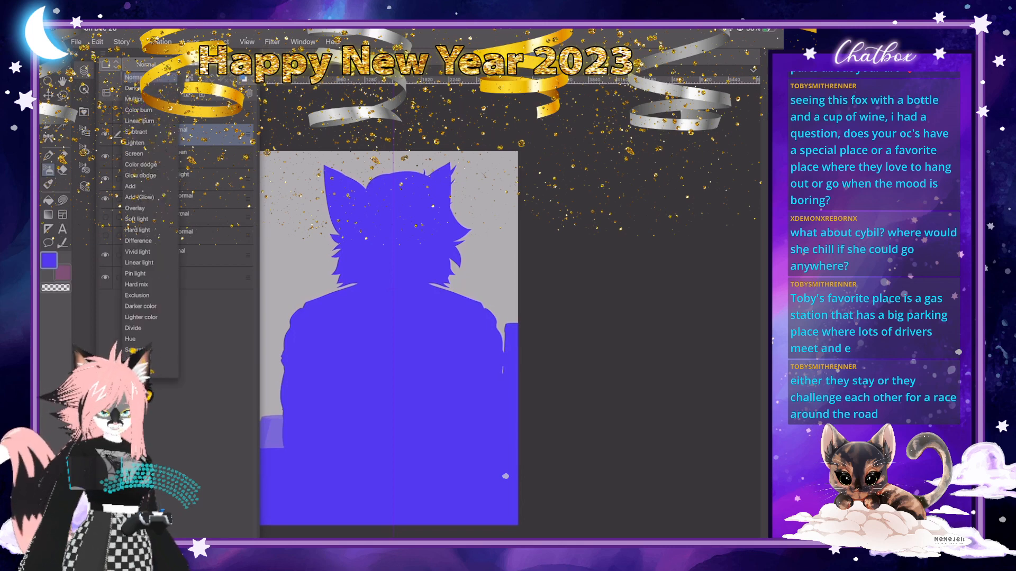
pyautogui.click(136, 218)
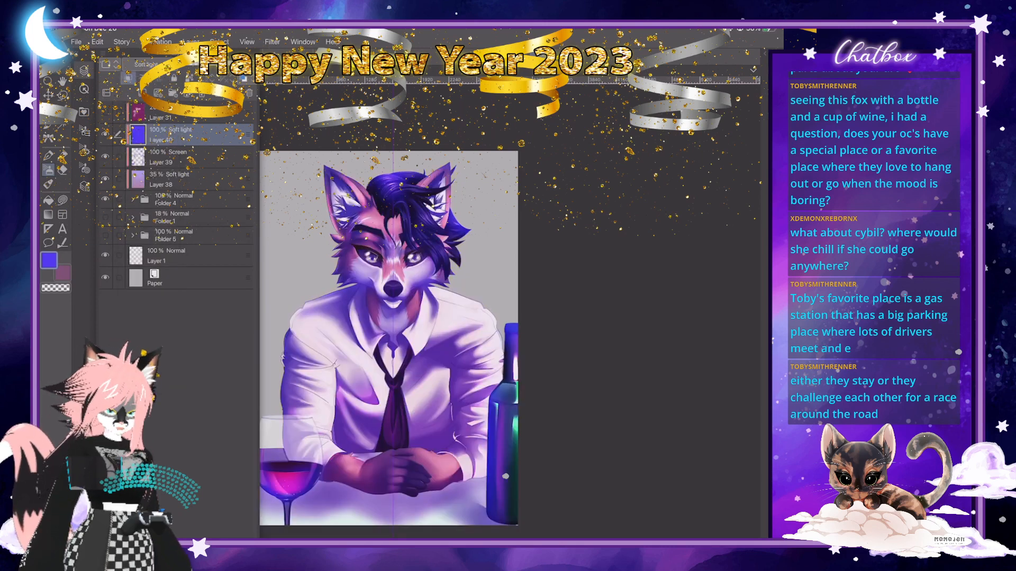
pyautogui.click(204, 65)
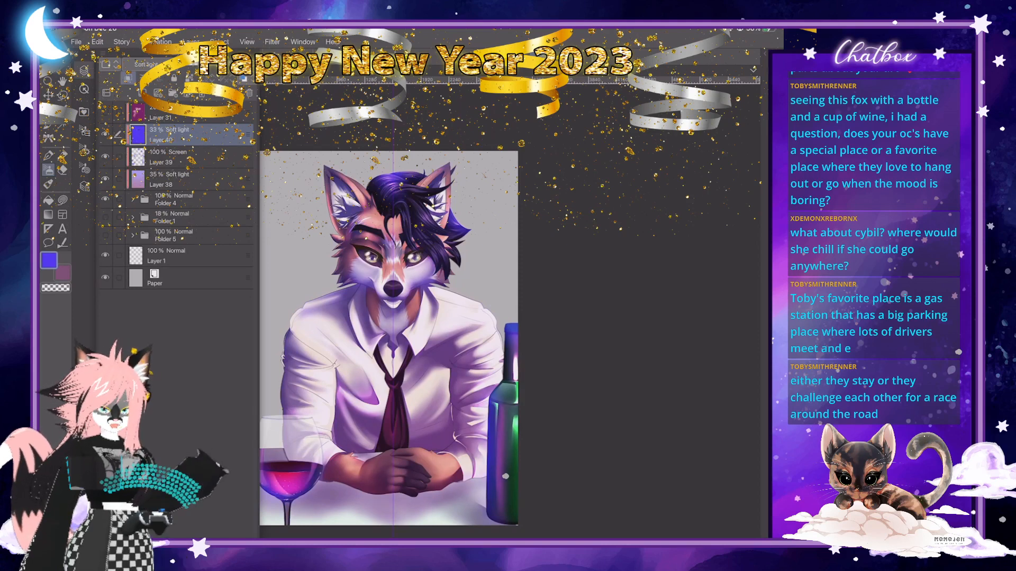
# Try shifting the hue of the blue-violet Soft light fill with a Hue/Saturation/Luminosity correction.
pyautogui.click(96, 41)
pyautogui.moveTo(134, 271)
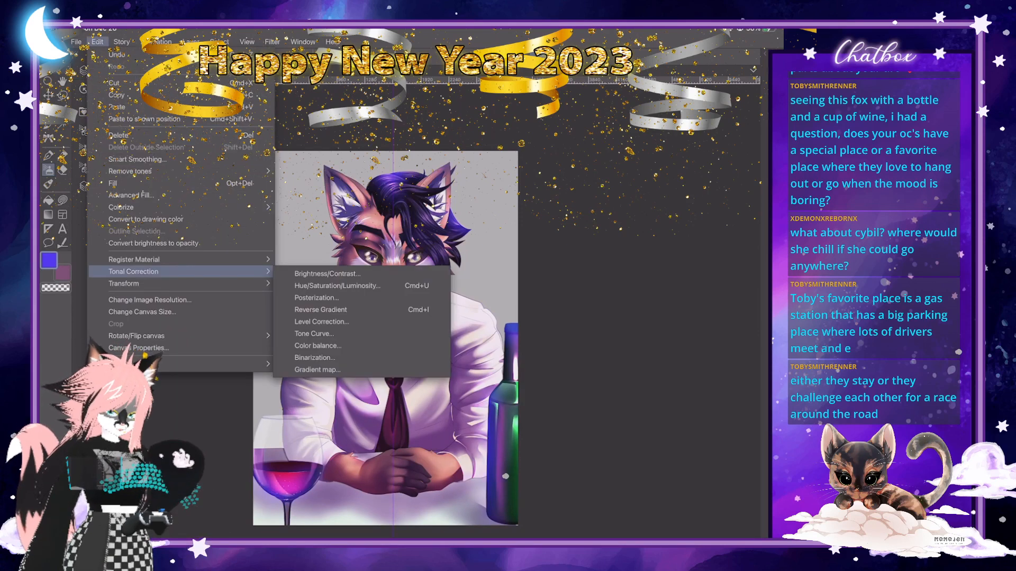
pyautogui.click(317, 284)
pyautogui.moveTo(442, 266); pyautogui.dragTo(664, 102)
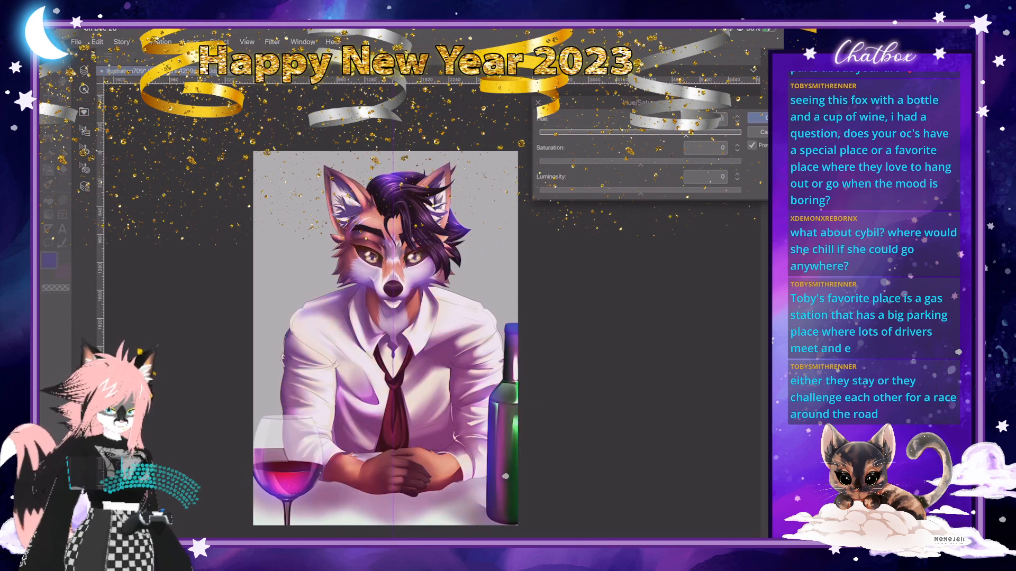
pyautogui.moveTo(686, 136); pyautogui.dragTo(722, 135)
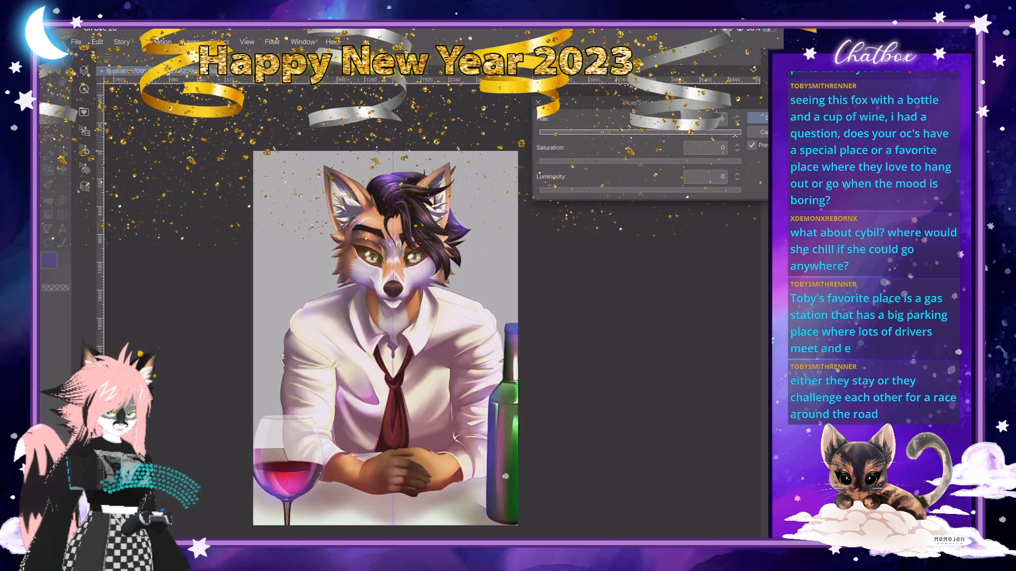
pyautogui.moveTo(650, 135); pyautogui.dragTo(673, 135)
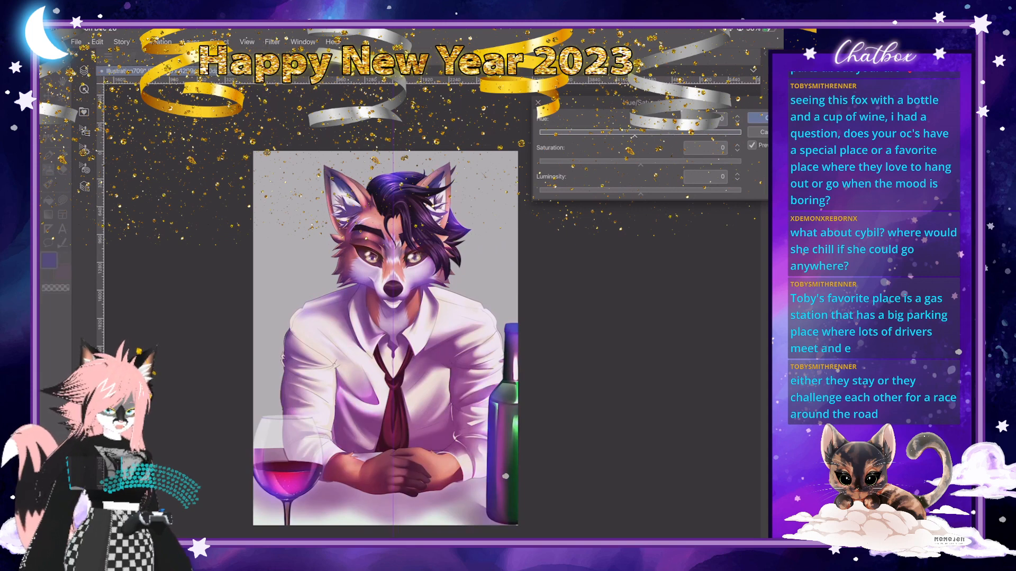
pyautogui.press('Return')
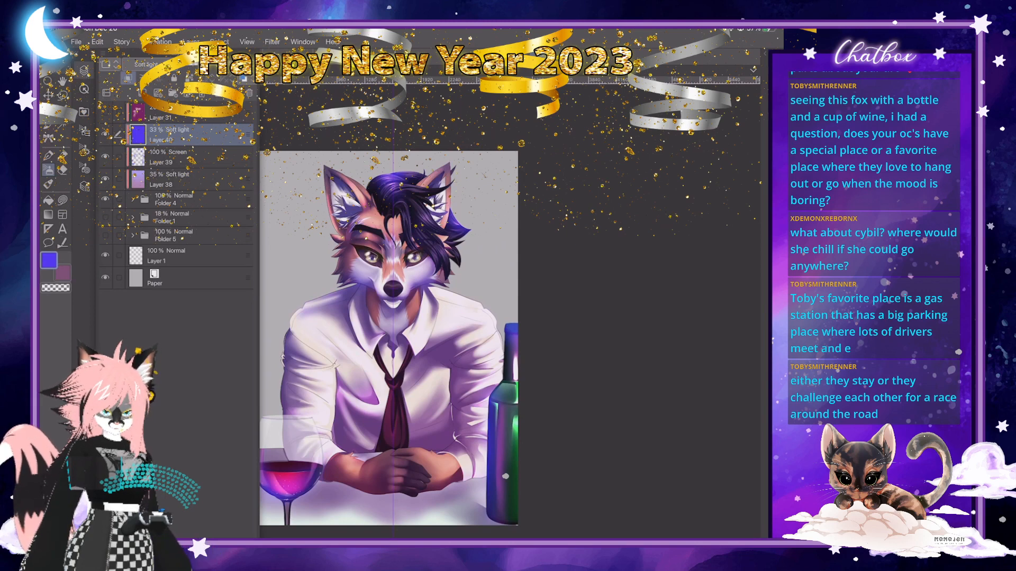
# Examine the layers inside Folder 4 and check Folder 1's visibility.
pyautogui.click(105, 217)
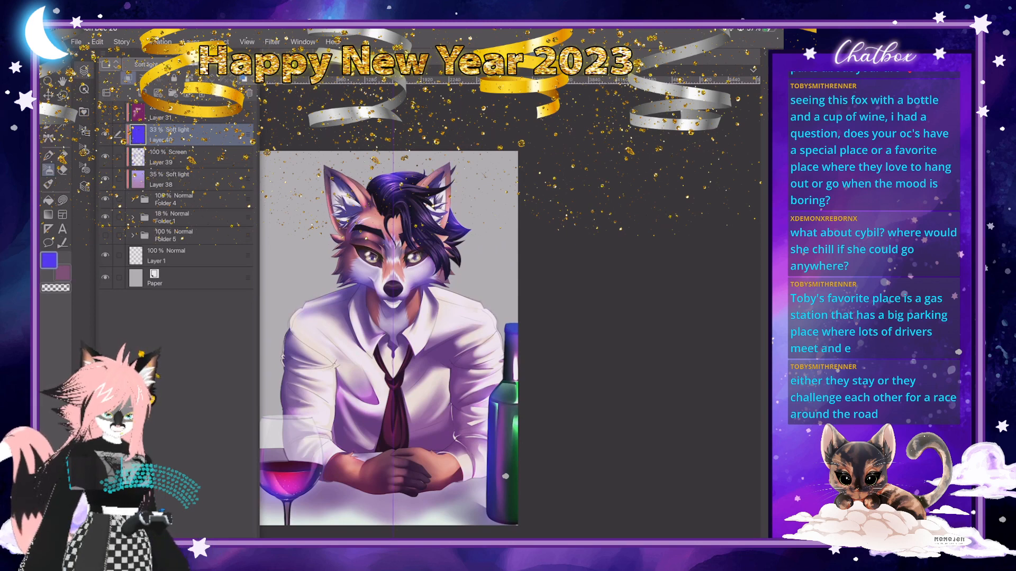
pyautogui.click(105, 217)
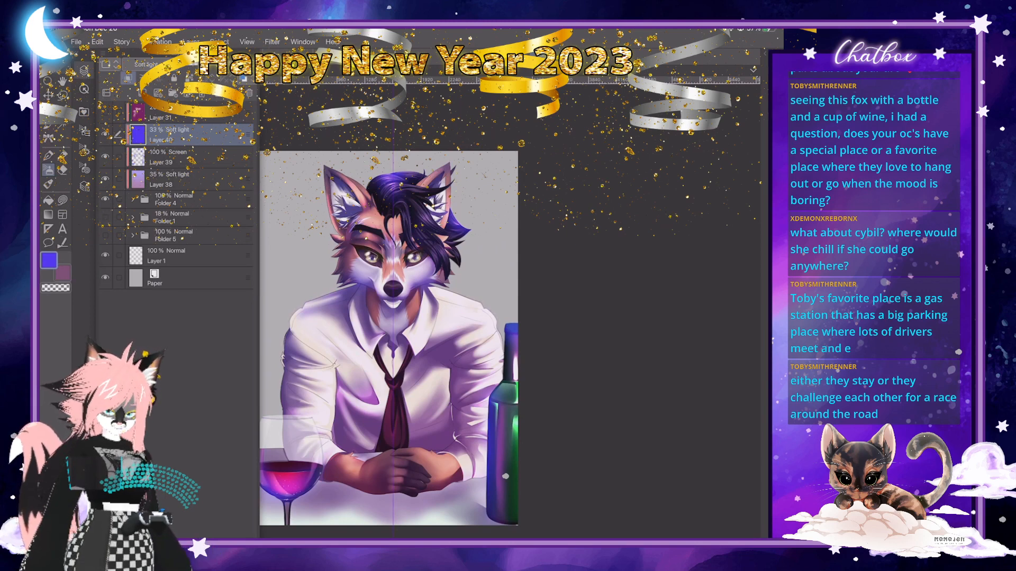
pyautogui.click(134, 199)
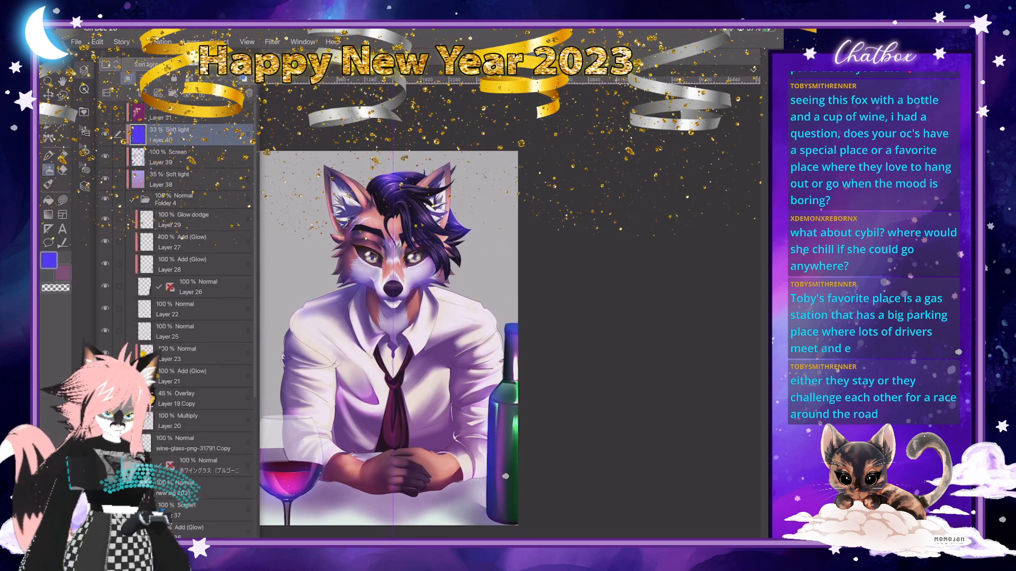
pyautogui.scroll(-10, 191, 318)
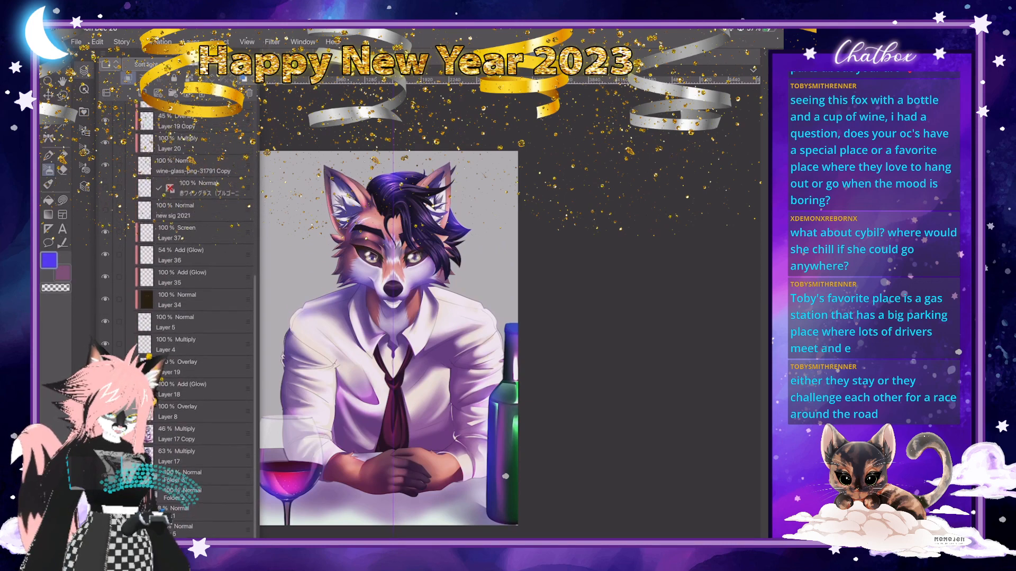
pyautogui.scroll(10, 190, 318)
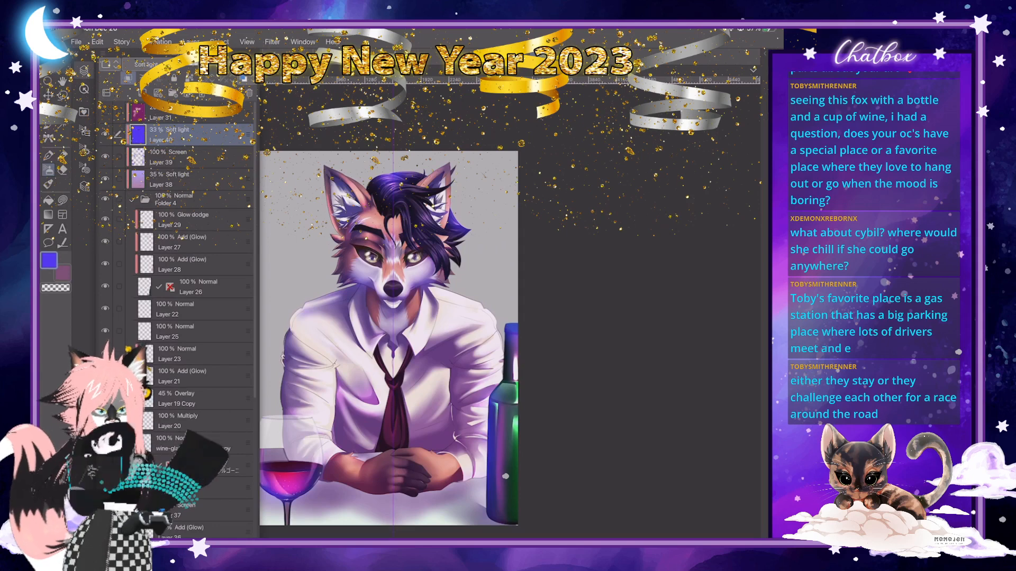
pyautogui.click(133, 199)
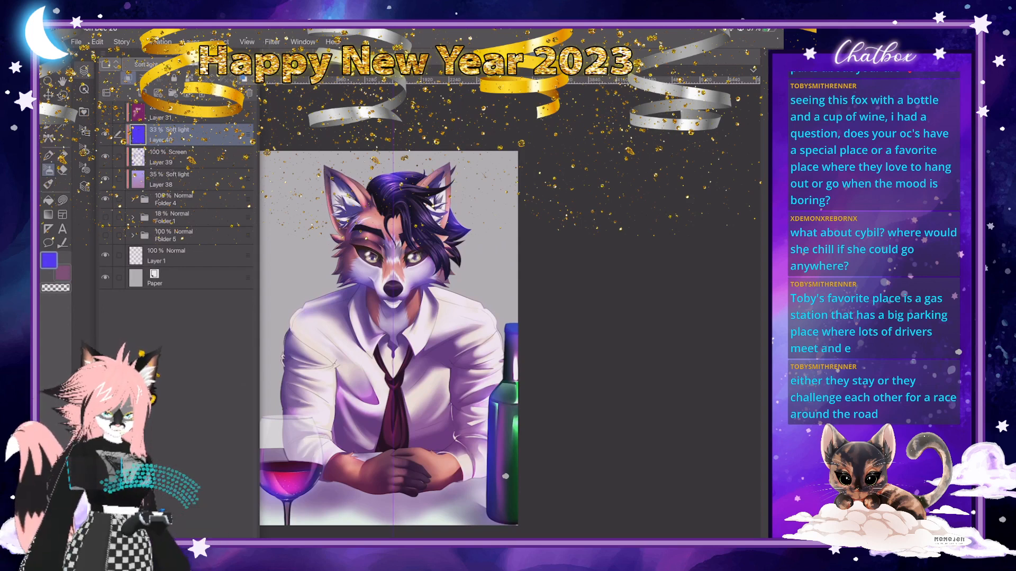
# Show the plum Layer 31 over the character, then expand Folder 5 and make its bar background visible.
pyautogui.click(106, 112)
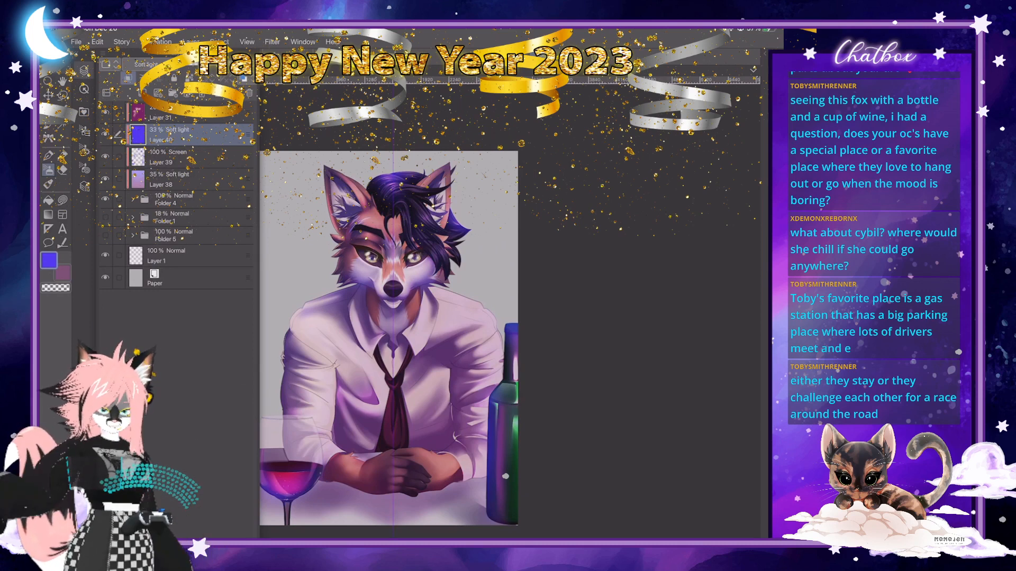
pyautogui.click(133, 199)
pyautogui.click(133, 199)
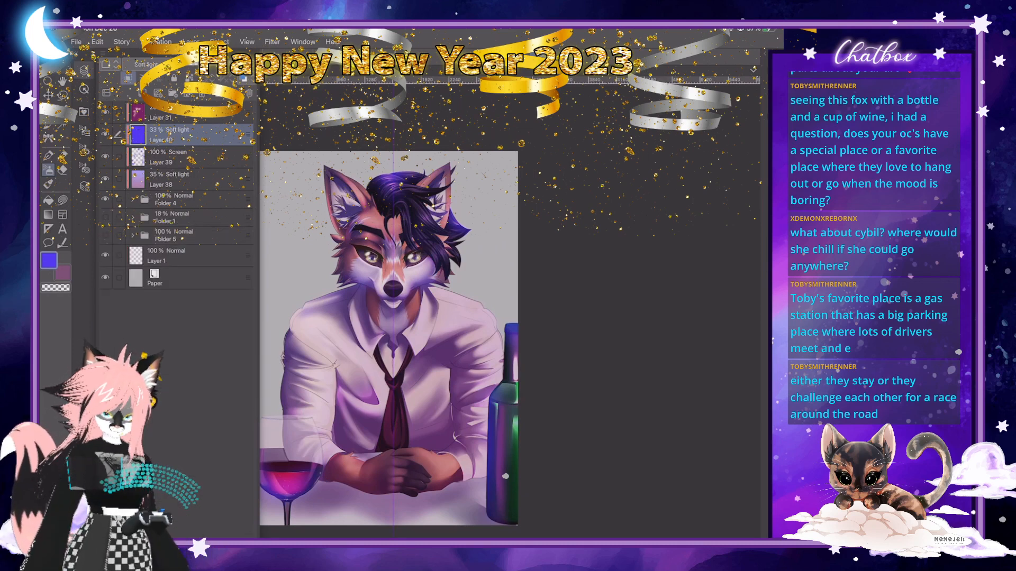
pyautogui.click(133, 217)
pyautogui.click(132, 218)
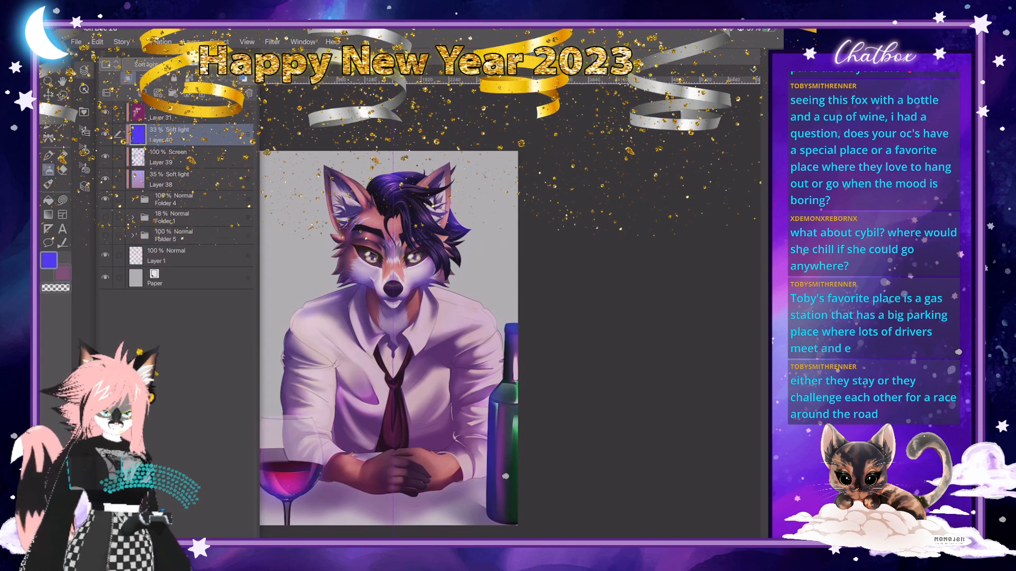
pyautogui.click(132, 235)
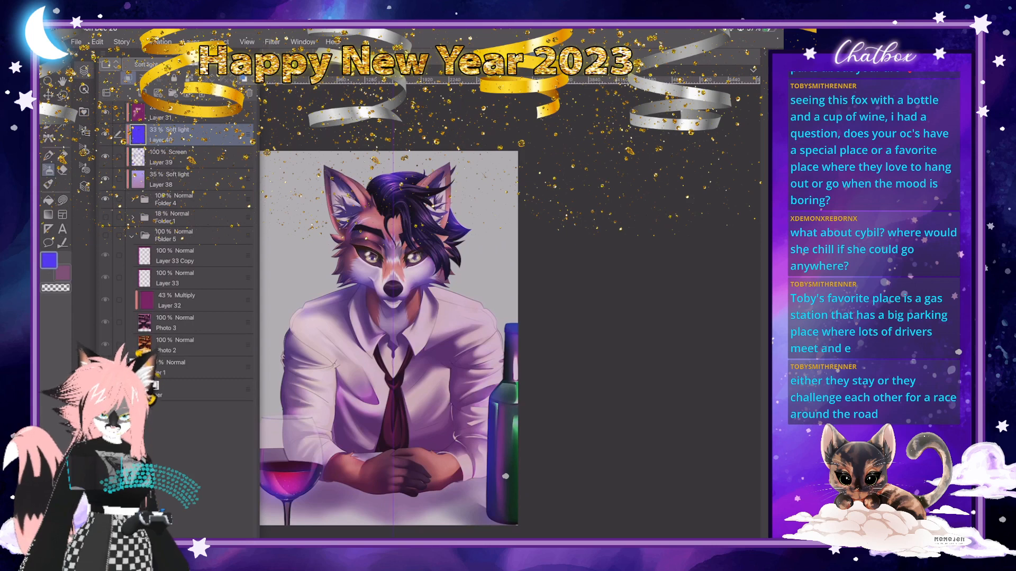
pyautogui.click(189, 256)
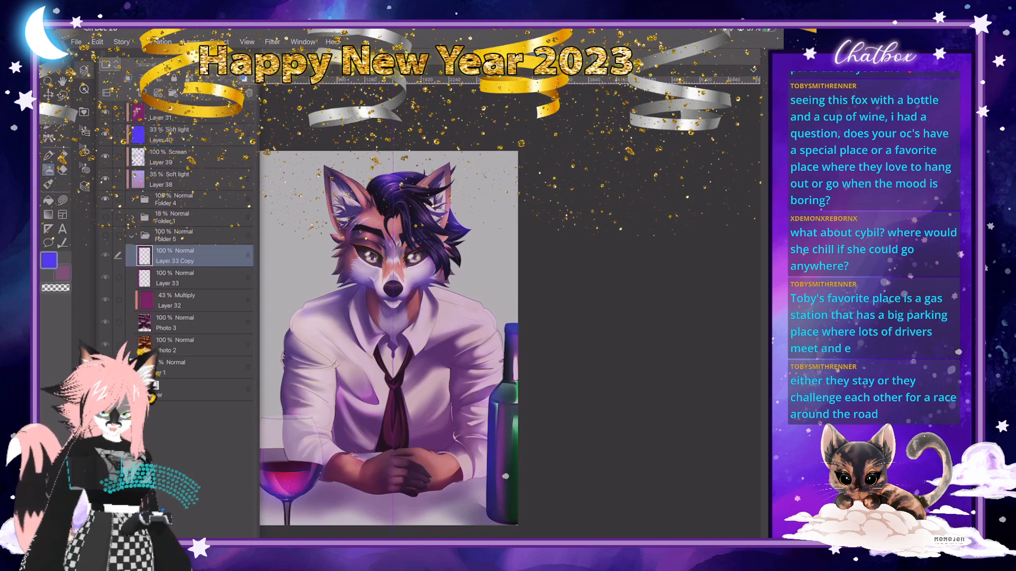
pyautogui.click(105, 235)
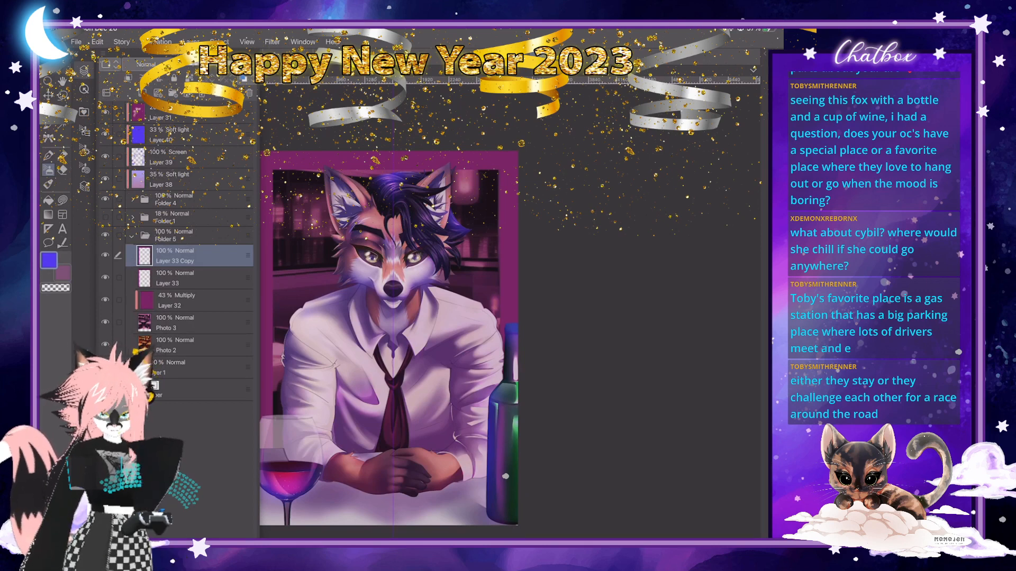
# Merge the Multiply Layer 32, Photo 3 and Photo 2 in Folder 5 into a single background layer.
pyautogui.click(105, 300)
pyautogui.click(105, 300)
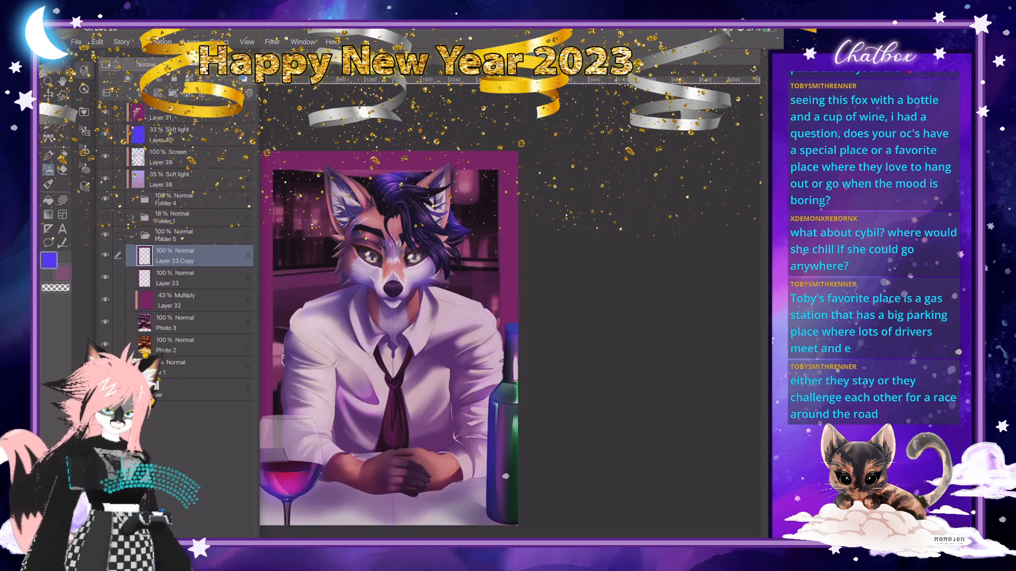
pyautogui.click(196, 344)
pyautogui.click(119, 322)
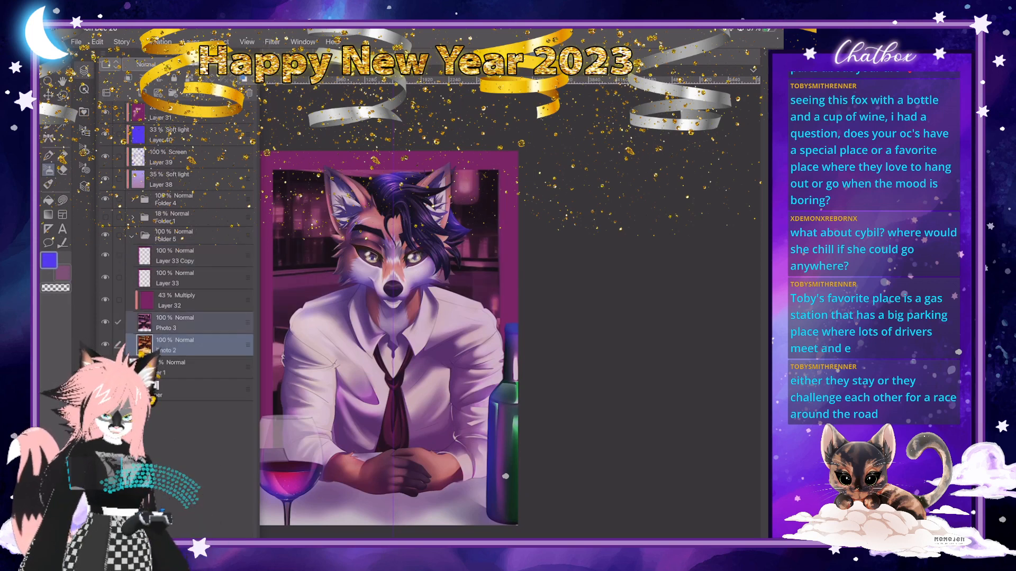
pyautogui.click(118, 300)
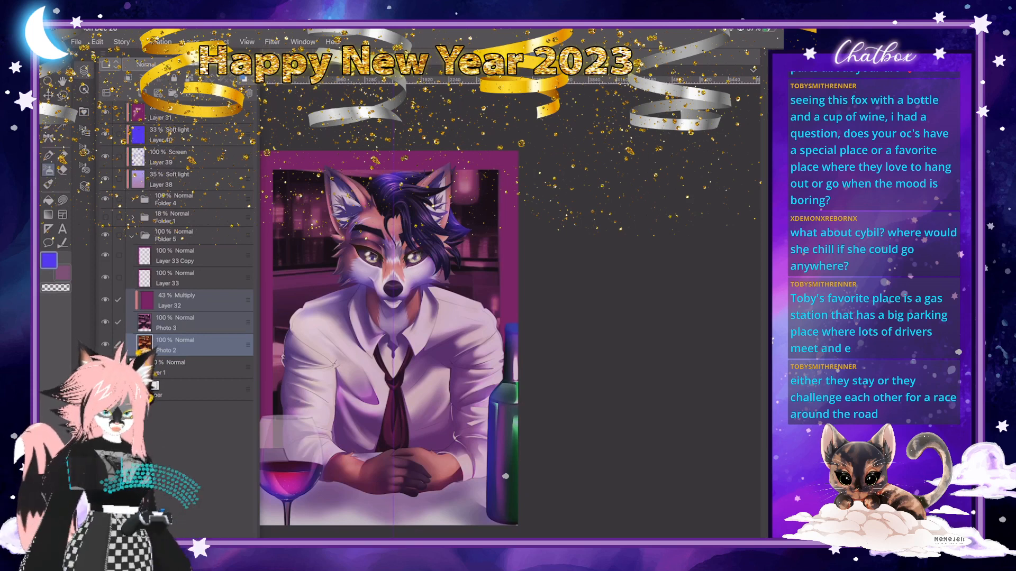
pyautogui.click(190, 42)
pyautogui.click(232, 279)
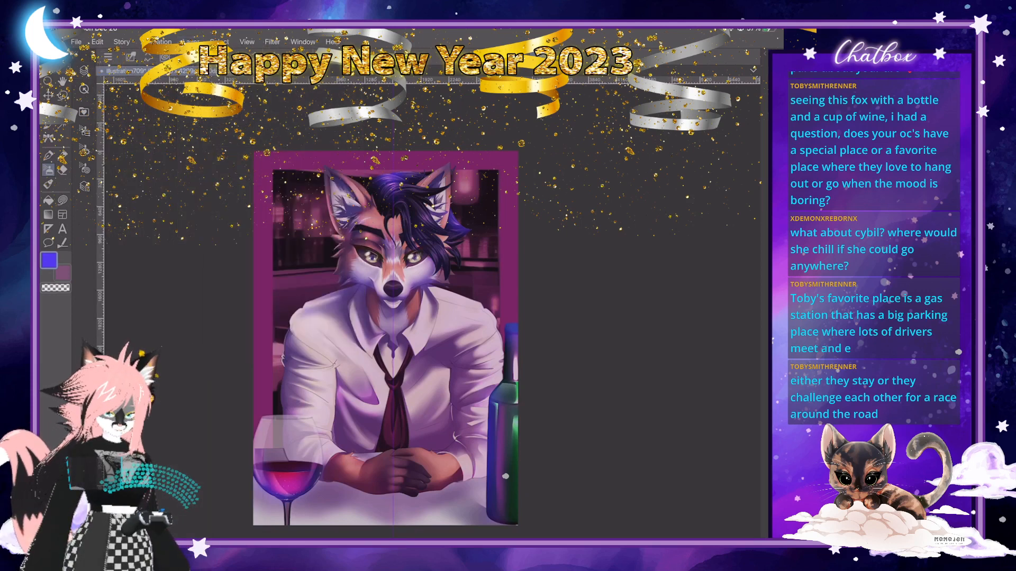
# Apply a Gaussian blur with strength 58.40 to the merged bar background.
pyautogui.click(272, 42)
pyautogui.click(286, 56)
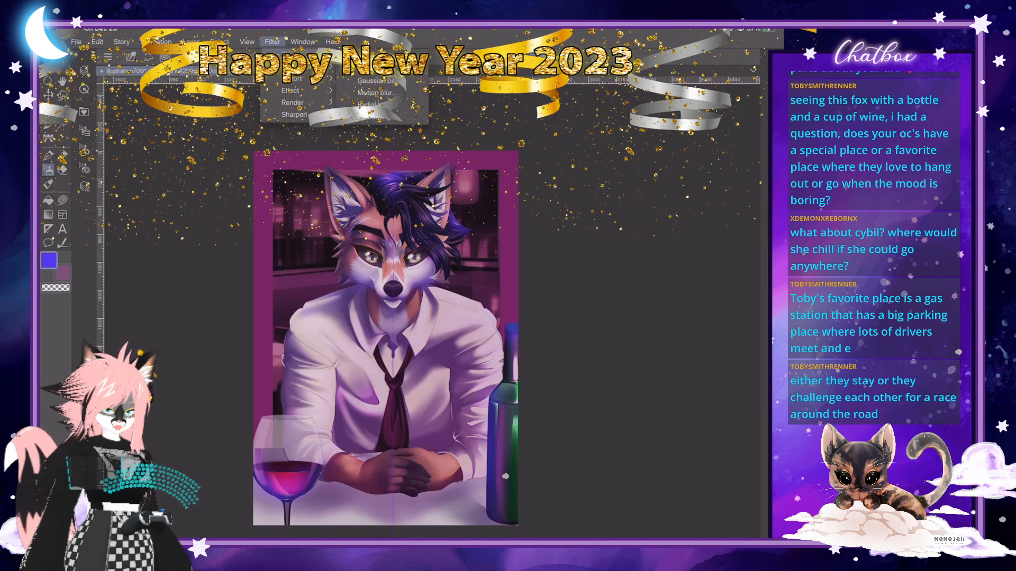
pyautogui.click(371, 83)
pyautogui.click(213, 350)
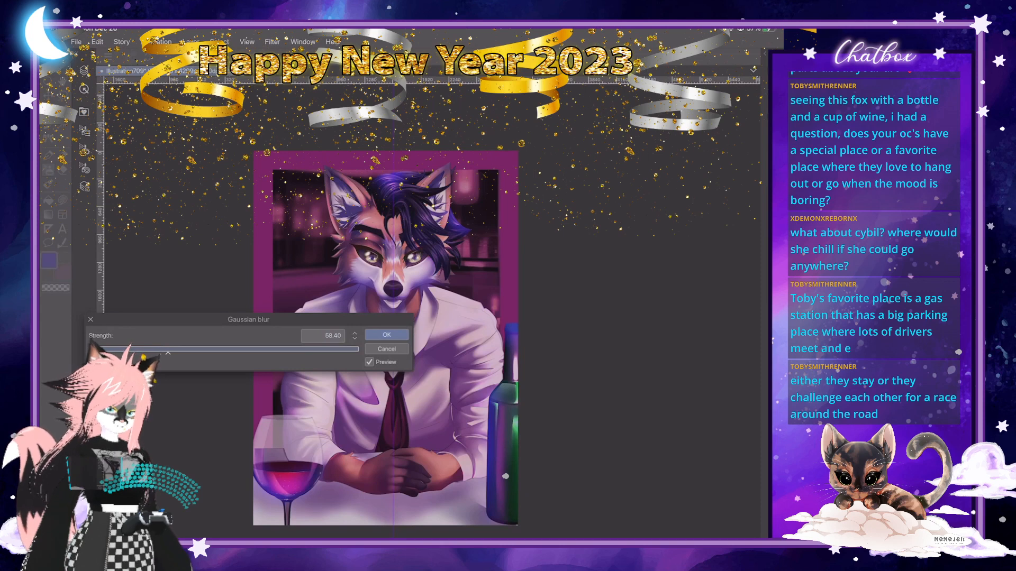
pyautogui.press('Return')
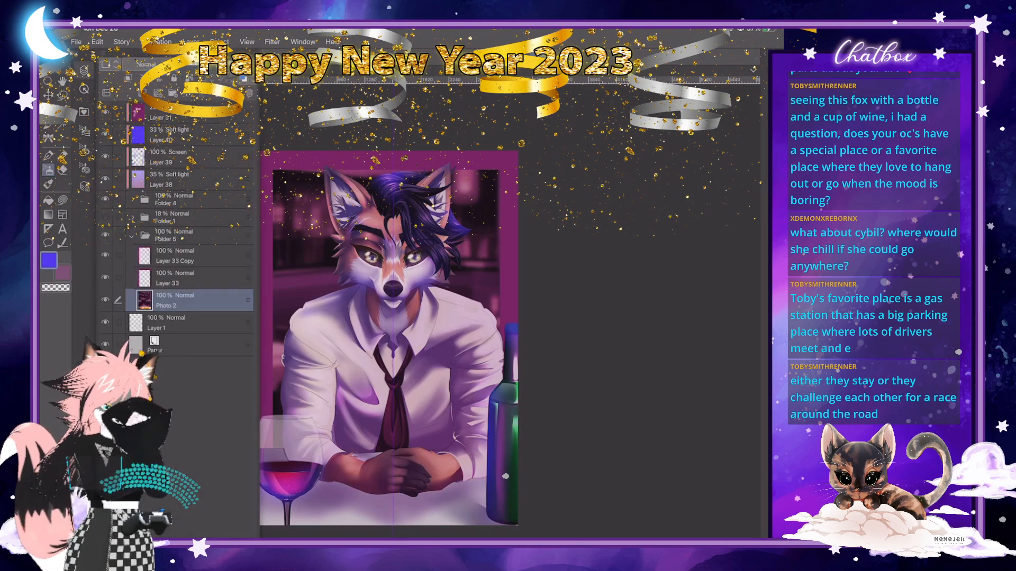
# Preview the background without the Layer 33 and Layer 33 Copy borders, and with the blurred photo at 45% opacity.
pyautogui.click(105, 277)
pyautogui.click(106, 255)
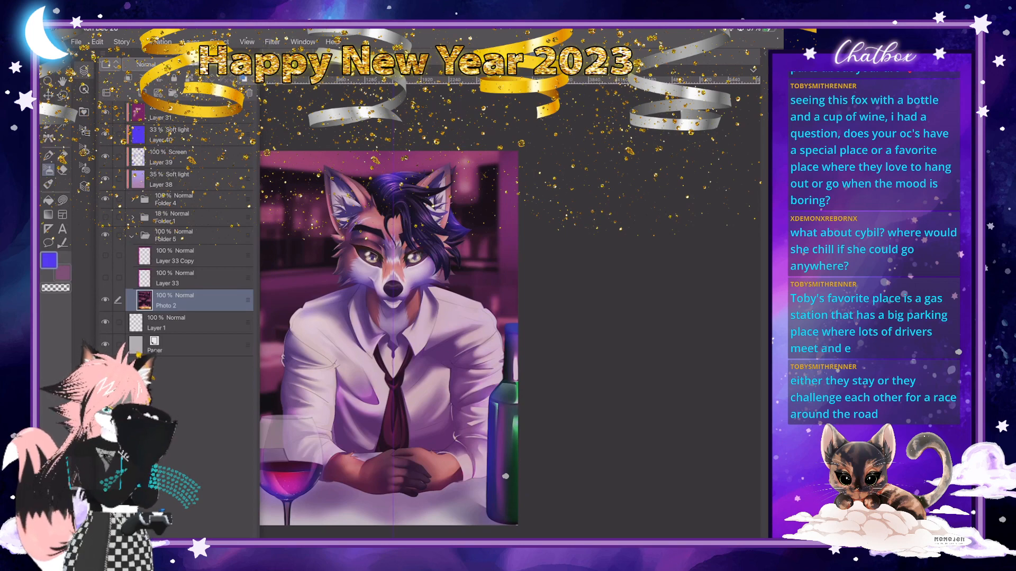
pyautogui.click(106, 255)
pyautogui.click(105, 277)
pyautogui.click(105, 278)
pyautogui.click(105, 255)
pyautogui.click(105, 255)
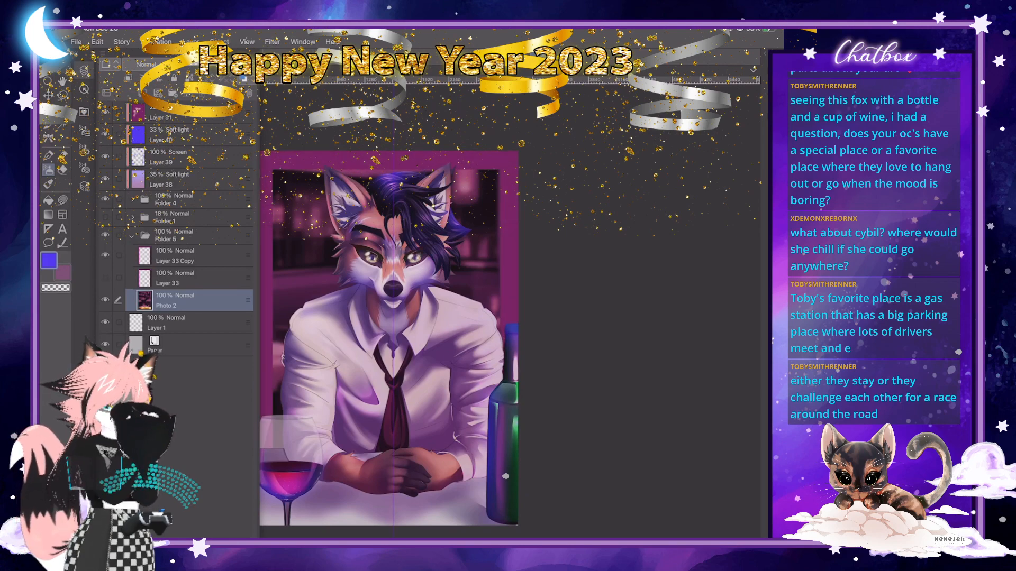
pyautogui.click(105, 277)
pyautogui.click(206, 64)
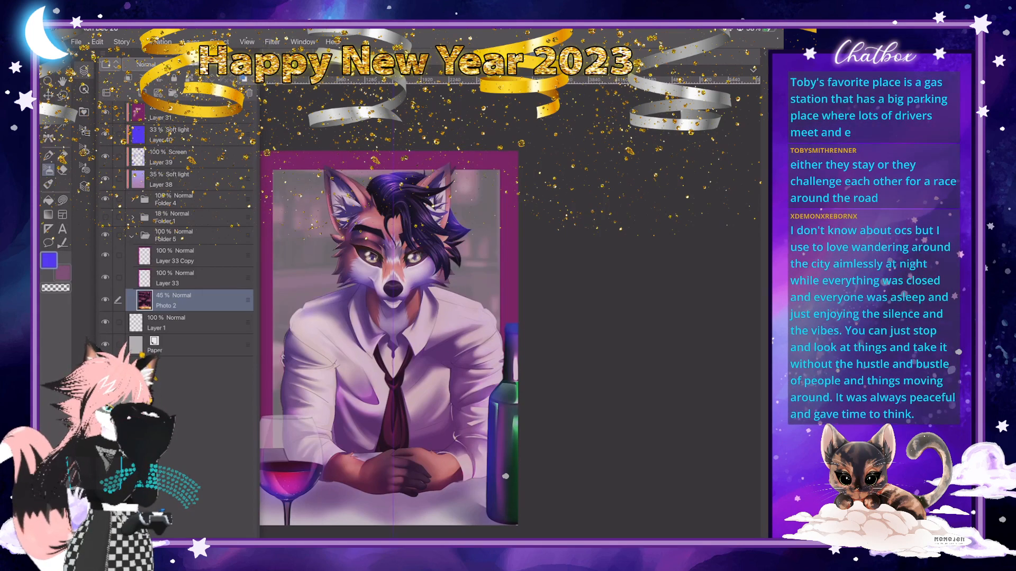
pyautogui.moveTo(214, 64); pyautogui.dragTo(241, 64)
# Select Layer 33 and Layer 33 Copy together and set their blending mode to Overlay.
pyautogui.click(185, 278)
pyautogui.click(118, 255)
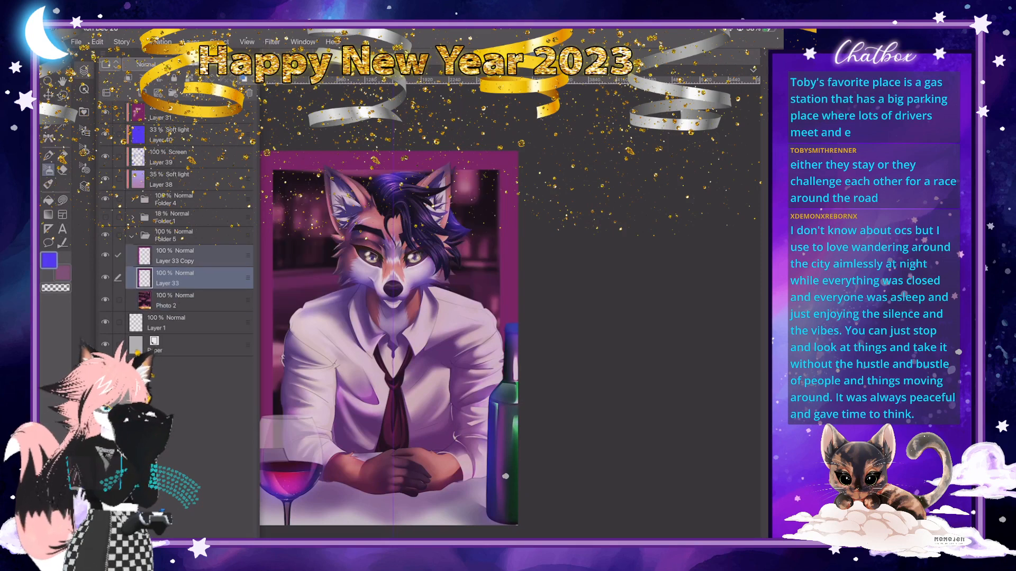
pyautogui.click(207, 64)
pyautogui.moveTo(206, 64); pyautogui.dragTo(197, 64)
pyautogui.click(145, 64)
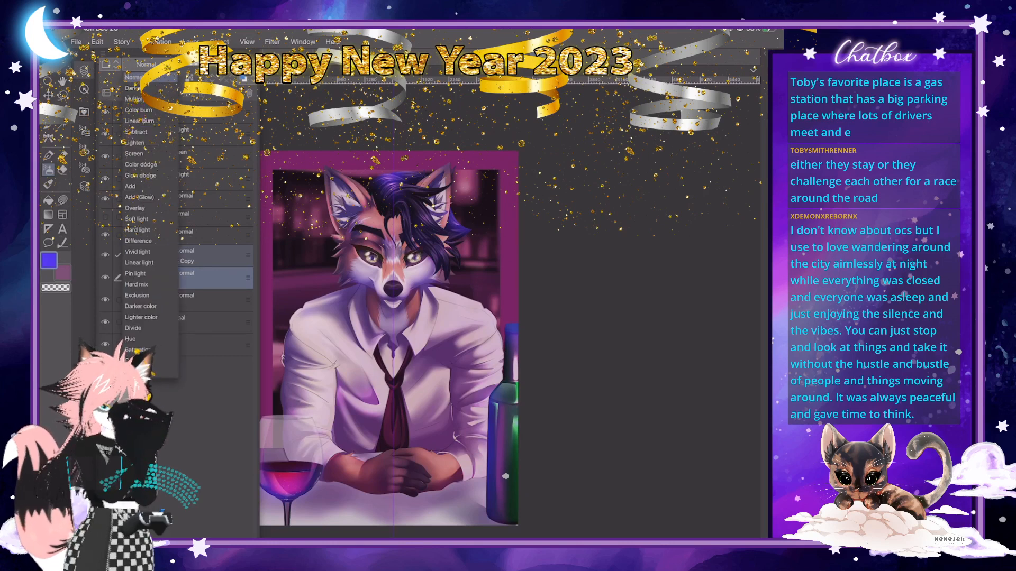
pyautogui.click(134, 208)
# Try Multiply, Hard light and Linear light blending on the two selected border layers.
pyautogui.click(145, 64)
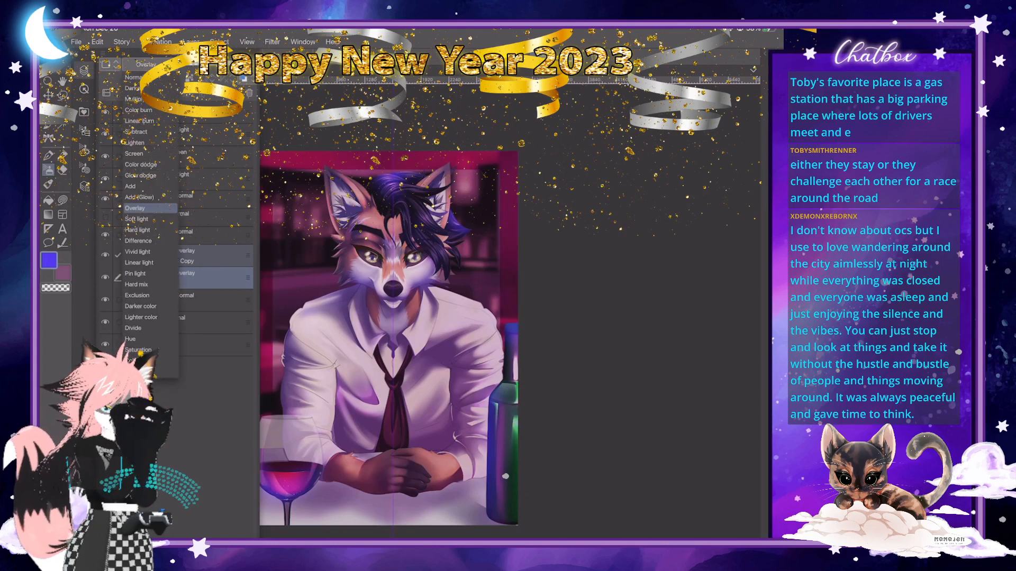
pyautogui.click(134, 99)
pyautogui.click(145, 64)
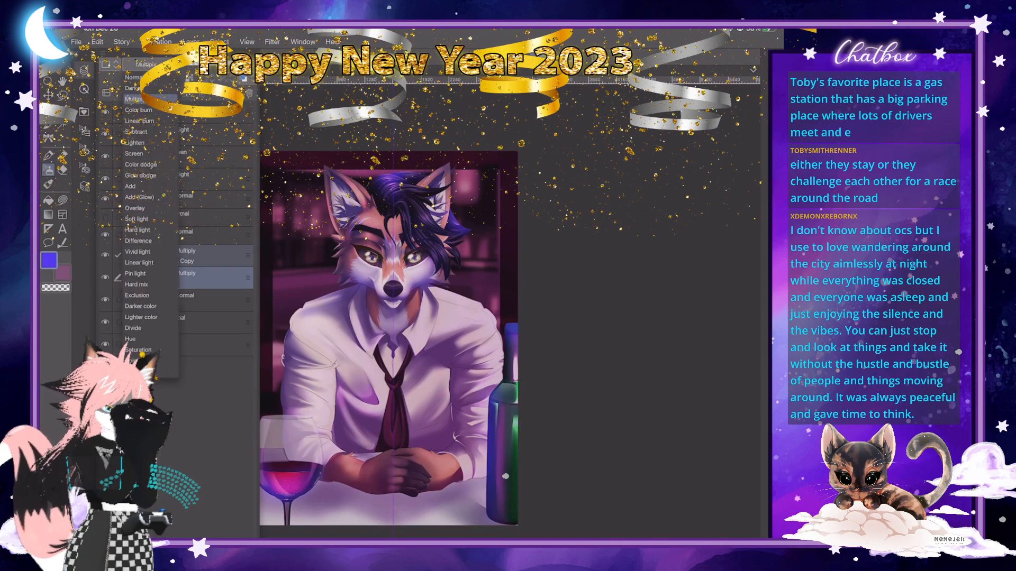
pyautogui.click(137, 230)
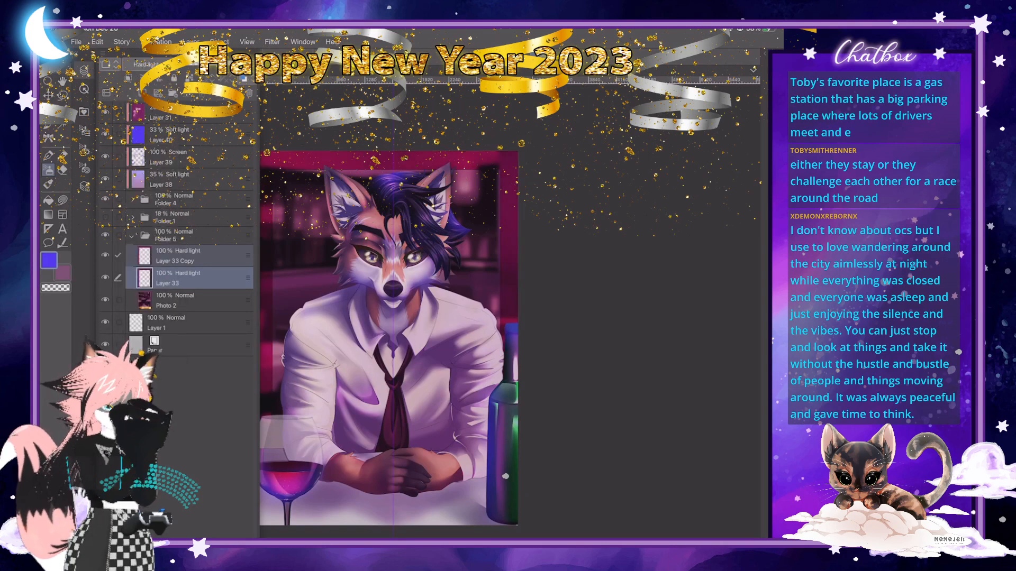
pyautogui.click(146, 64)
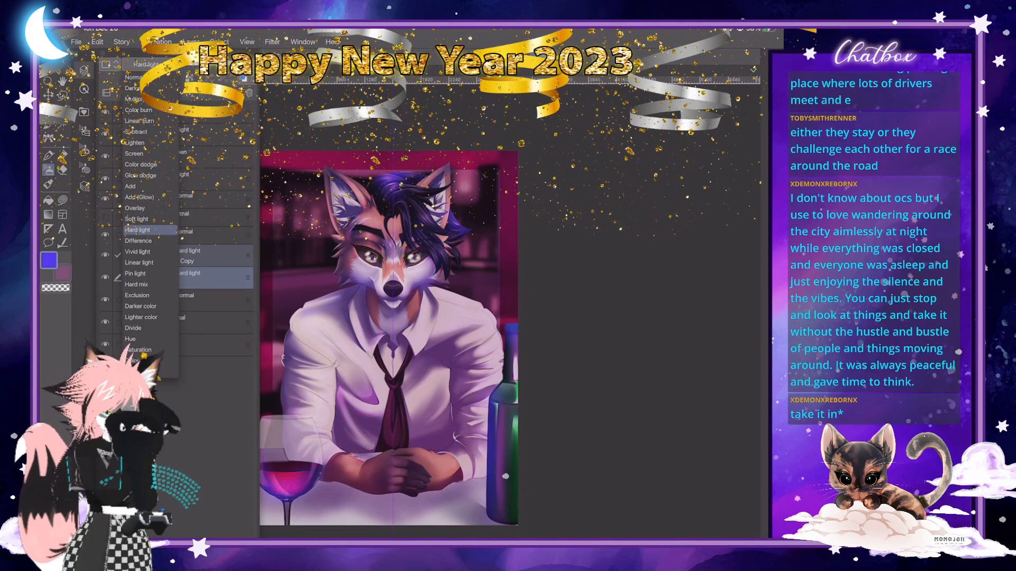
pyautogui.click(139, 262)
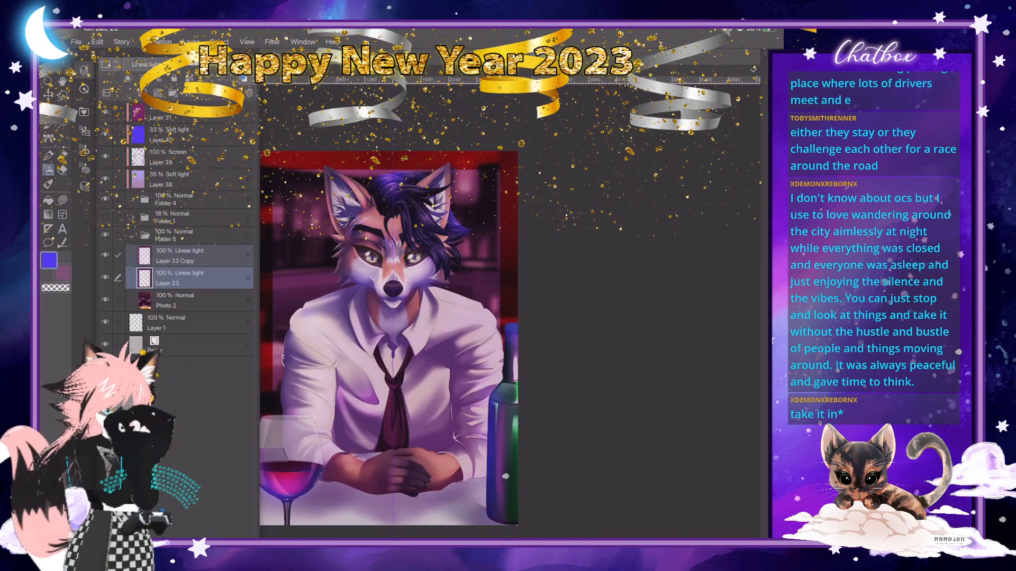
# Set both border layers to Overlay blending at 46% opacity.
pyautogui.click(146, 64)
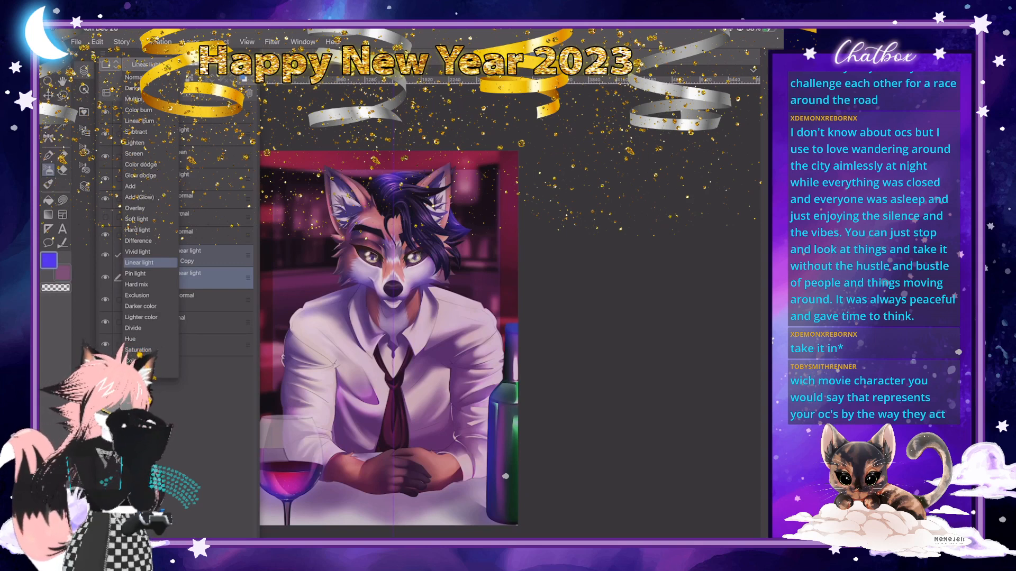
pyautogui.click(135, 208)
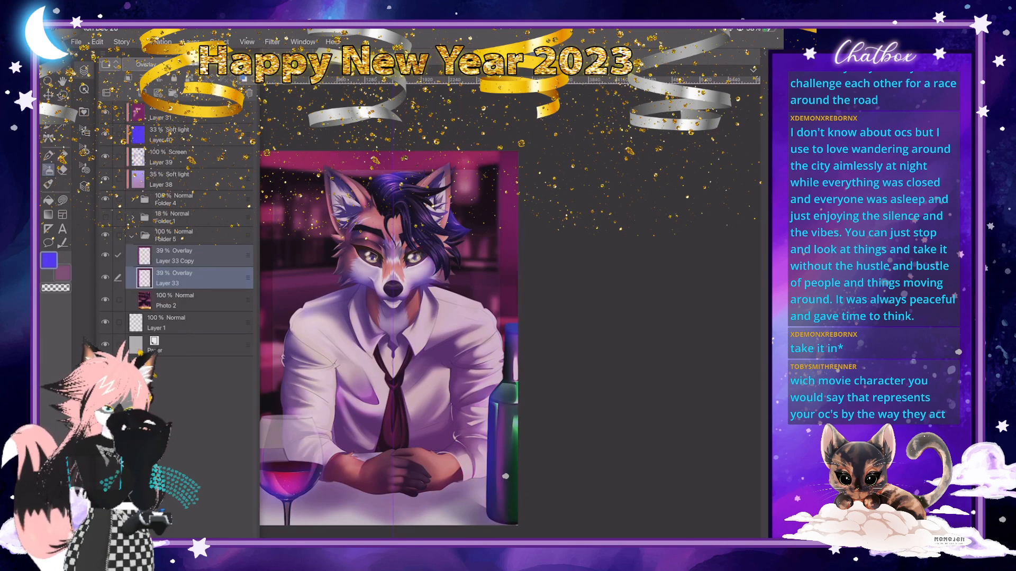
pyautogui.moveTo(202, 64); pyautogui.dragTo(210, 64)
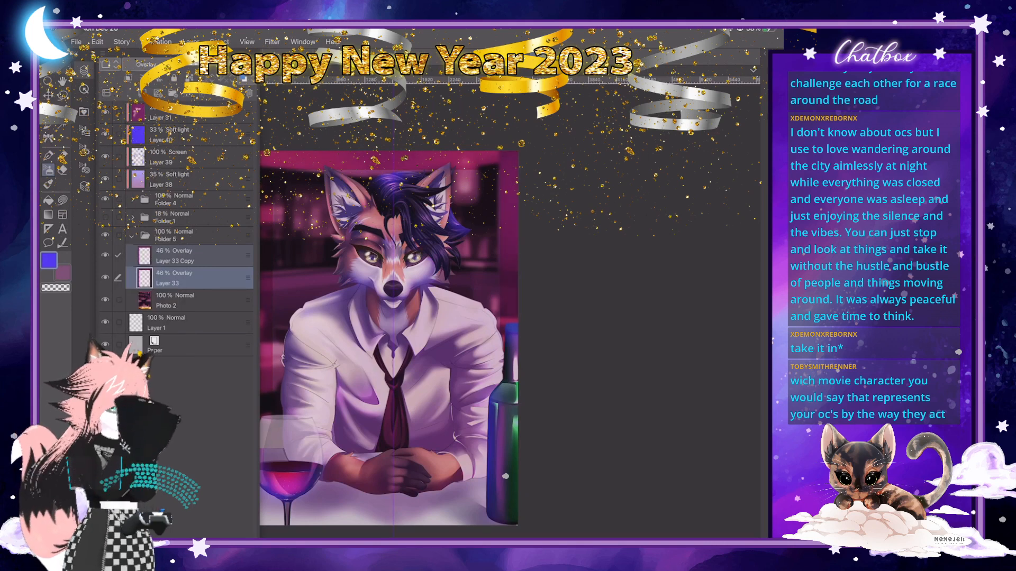
# Merge all visible layers of the portrait into one layer.
pyautogui.click(83, 70)
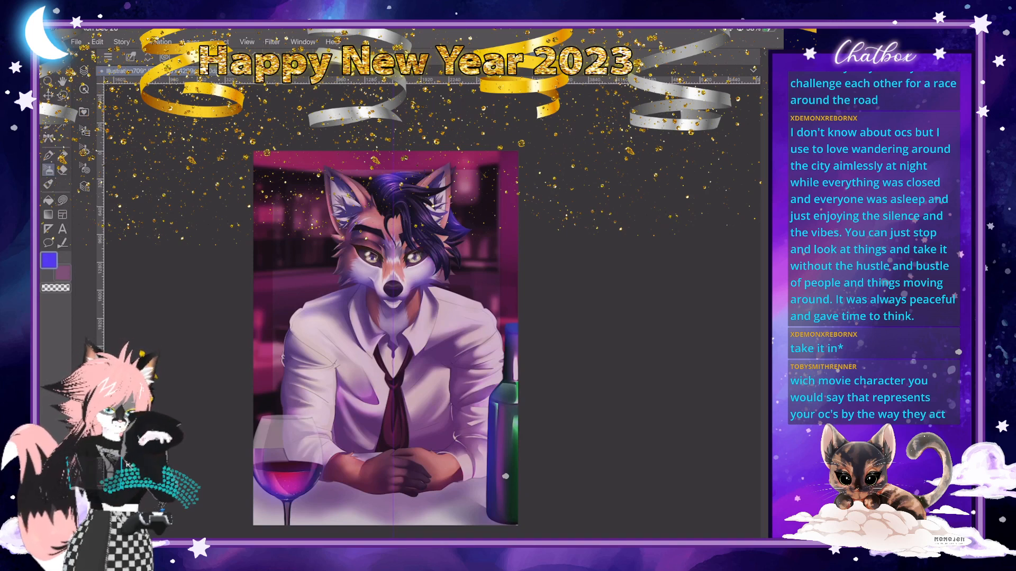
pyautogui.scroll(2, 358, 400)
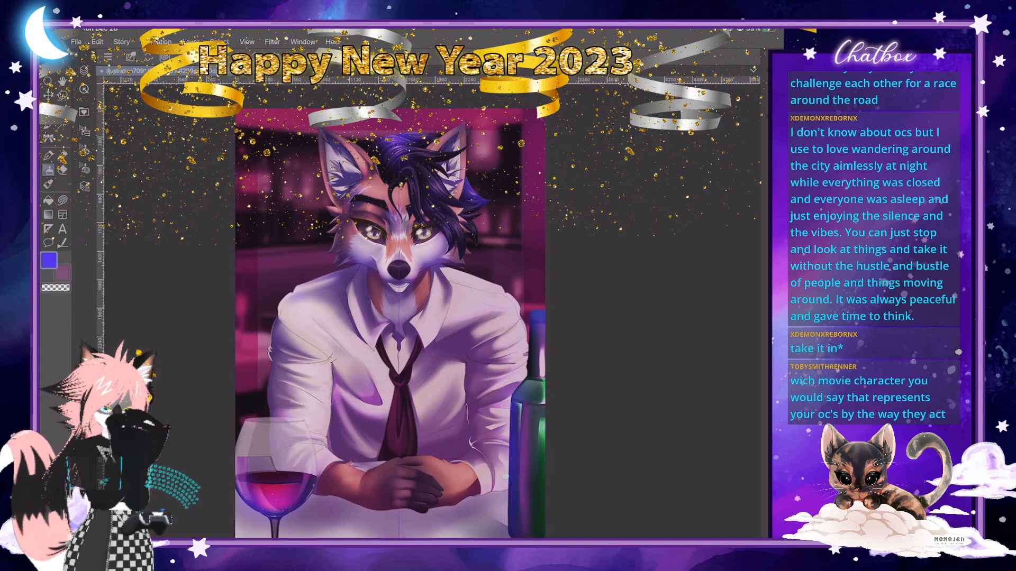
pyautogui.click(189, 300)
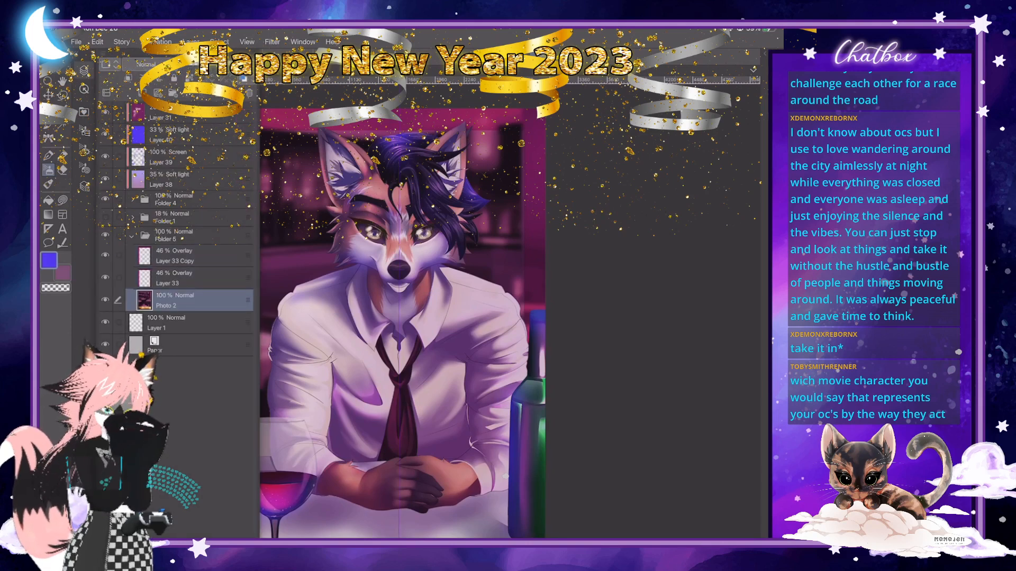
pyautogui.click(189, 113)
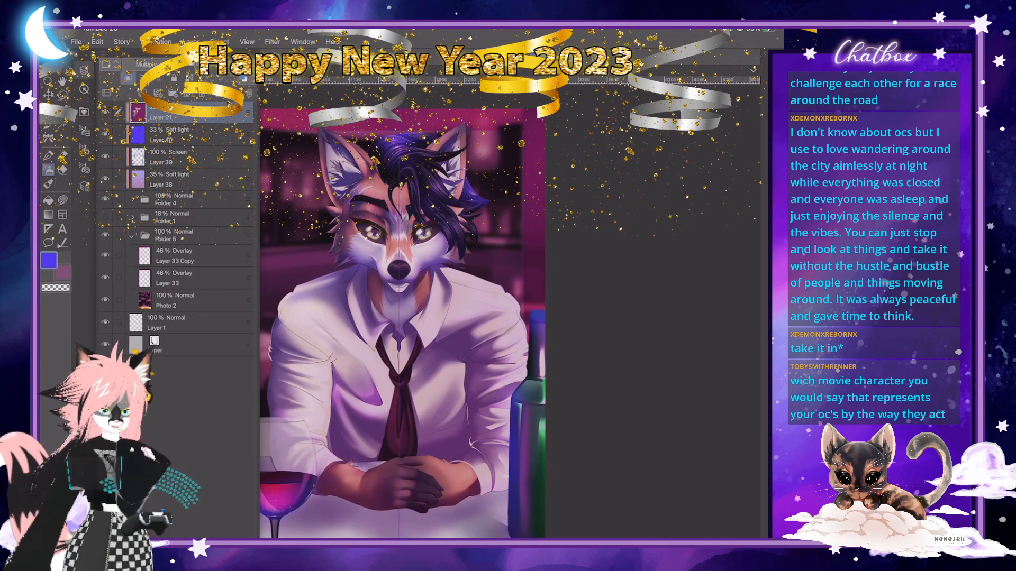
pyautogui.click(98, 41)
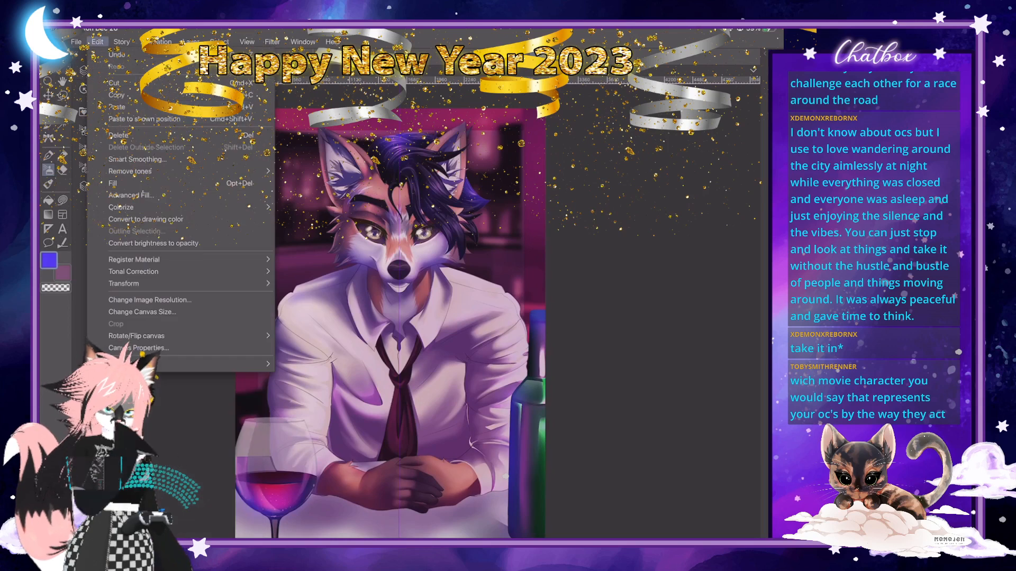
pyautogui.click(191, 41)
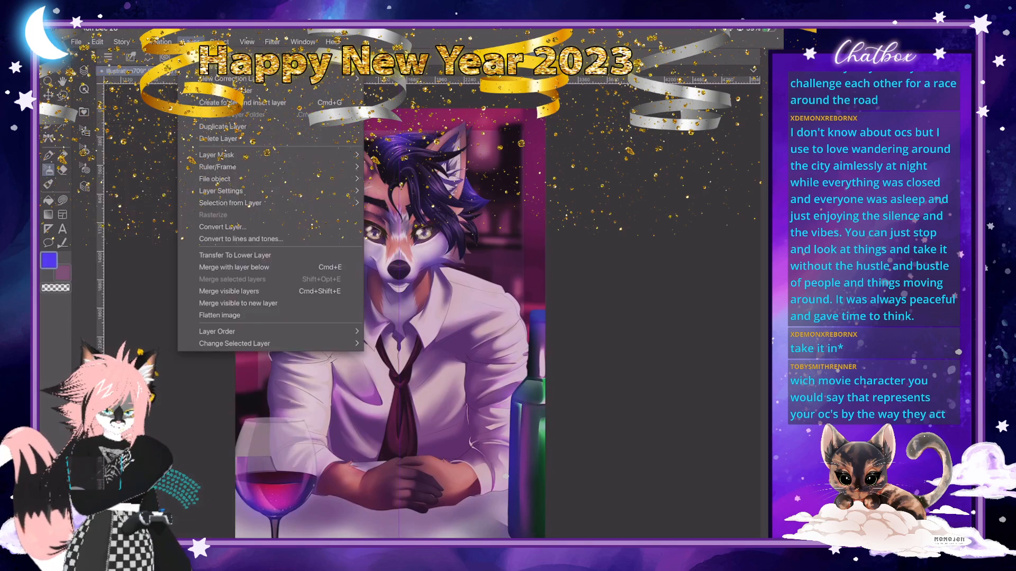
pyautogui.click(229, 291)
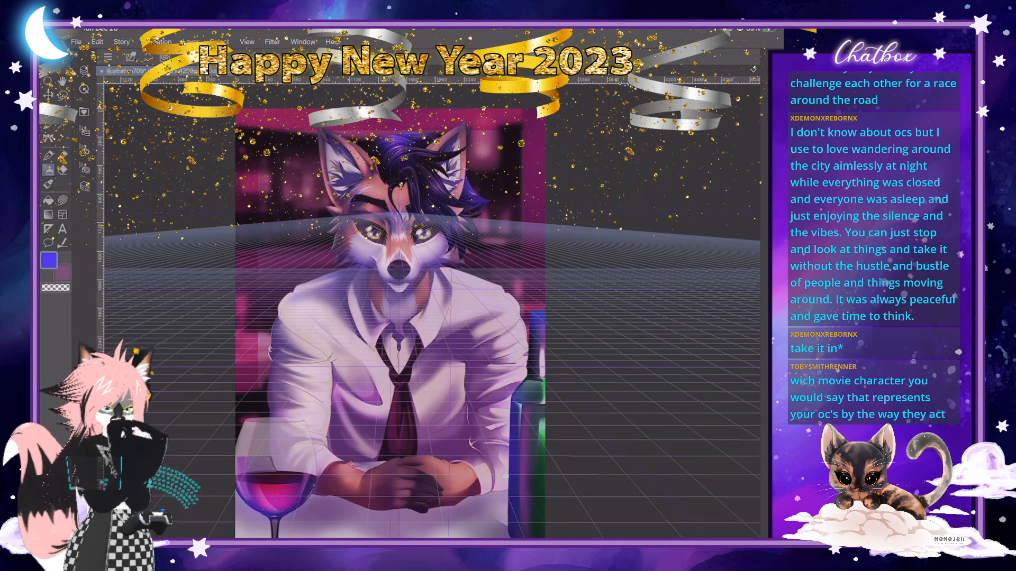
# Delete the leftover 3D wine glass, new sig 2021 and 3D drawing figure layers, and select the merged portrait layer.
pyautogui.click(84, 71)
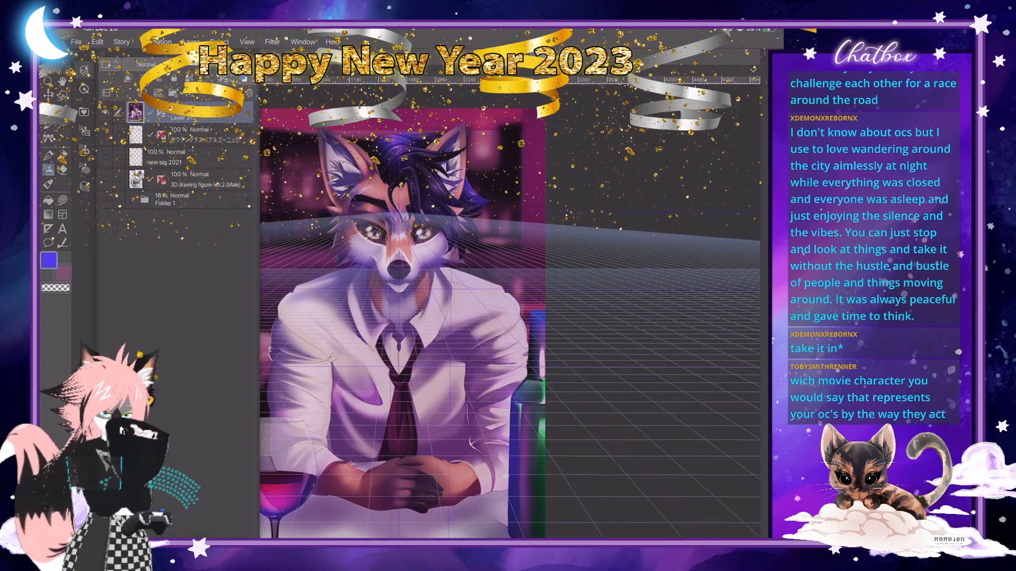
pyautogui.click(196, 135)
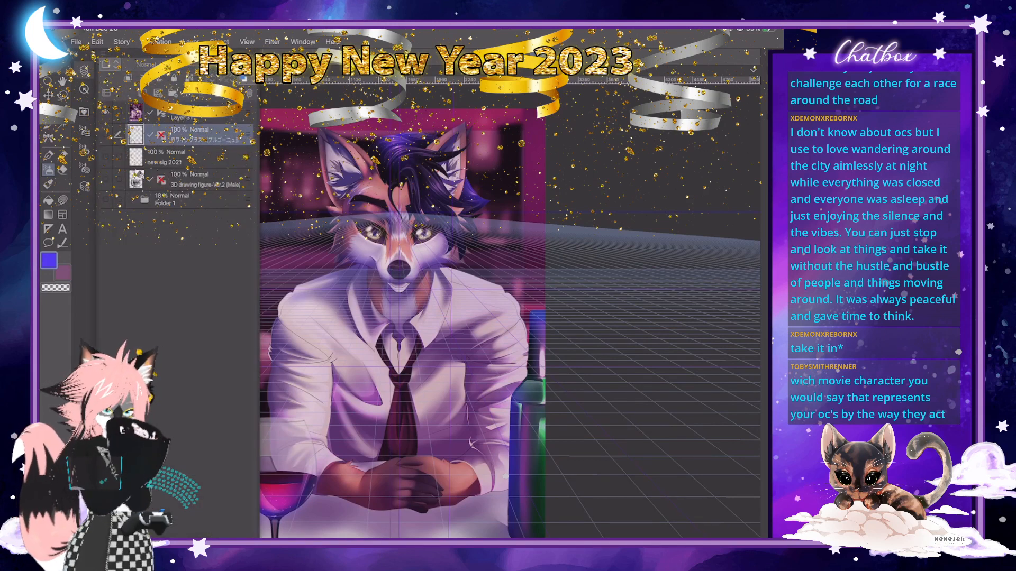
pyautogui.click(173, 93)
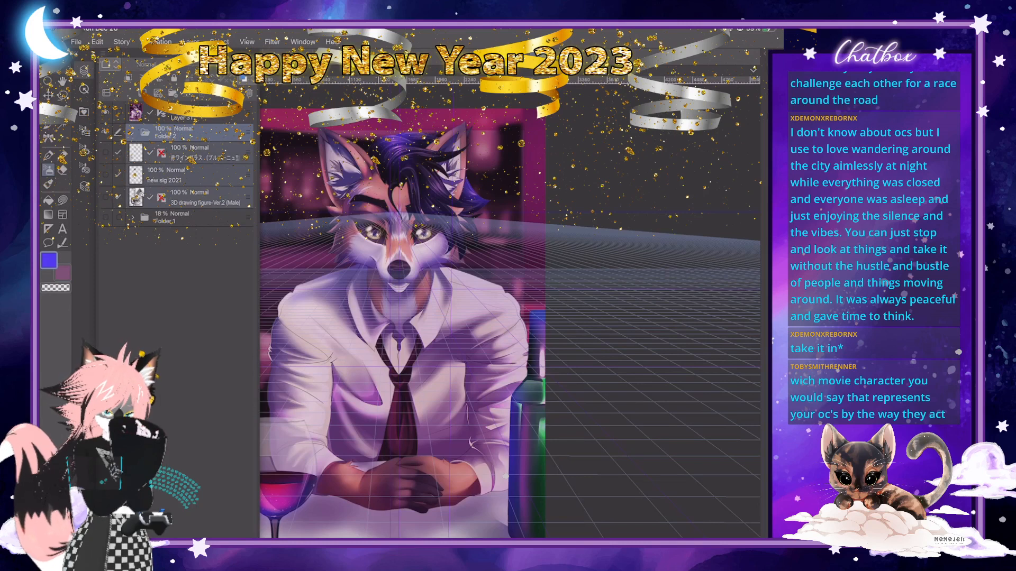
pyautogui.press('Delete')
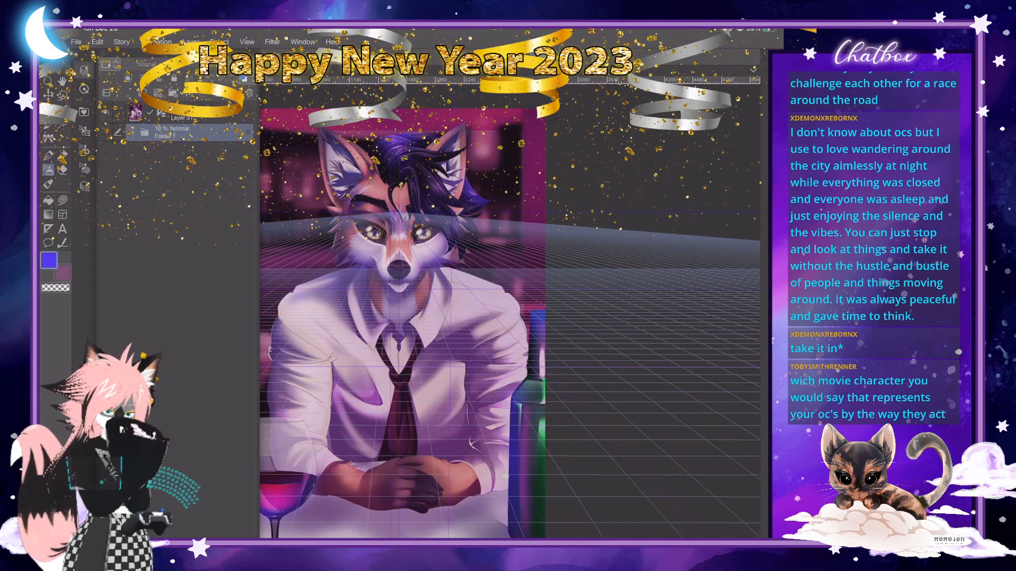
pyautogui.click(188, 113)
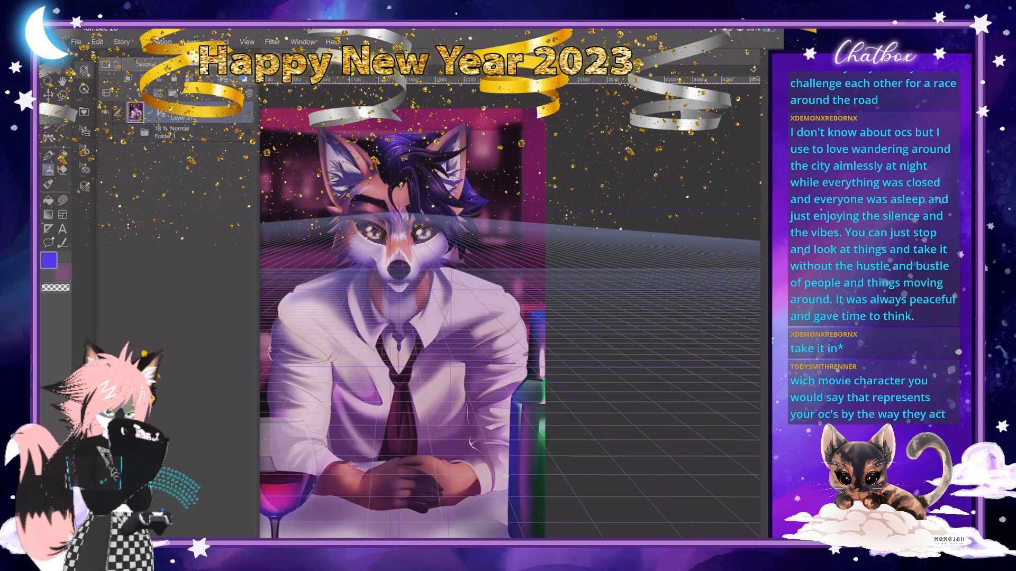
pyautogui.click(226, 78)
pyautogui.click(254, 79)
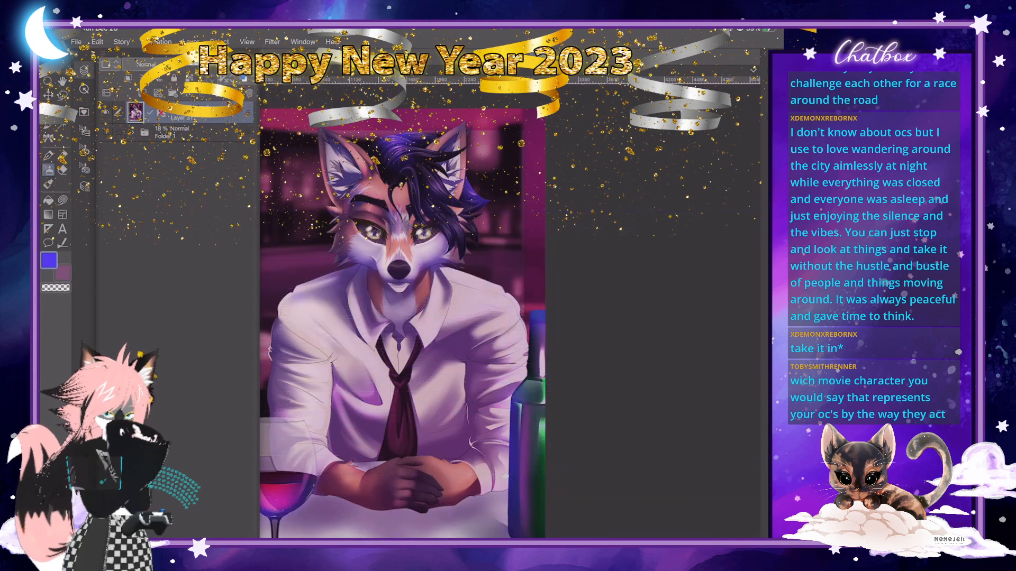
# Try a Color balance correction on the merged portrait's half tones with Magenta–Green at 27 and Yellow–Blue at -24.
pyautogui.click(85, 69)
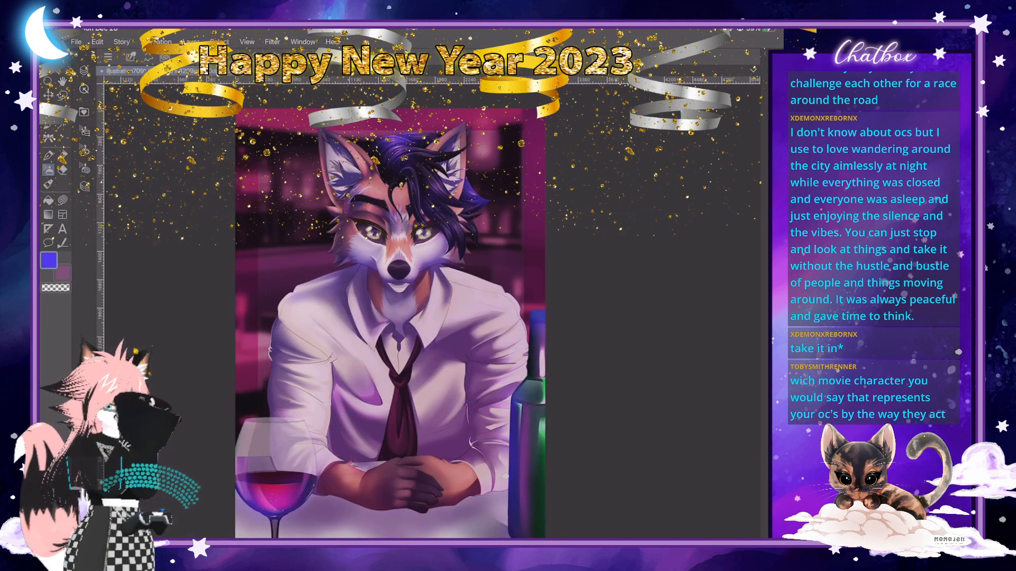
pyautogui.click(97, 41)
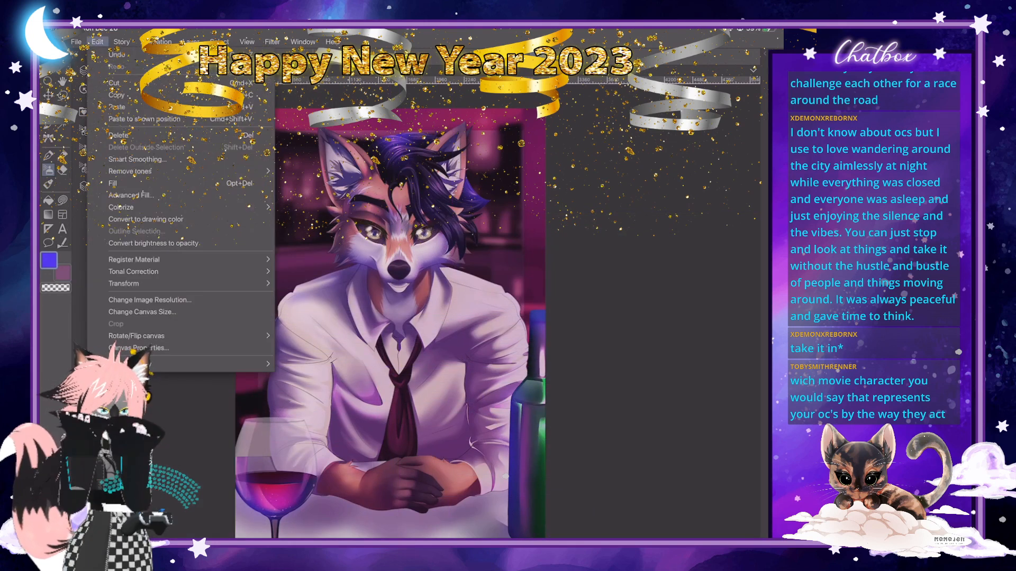
pyautogui.moveTo(159, 271)
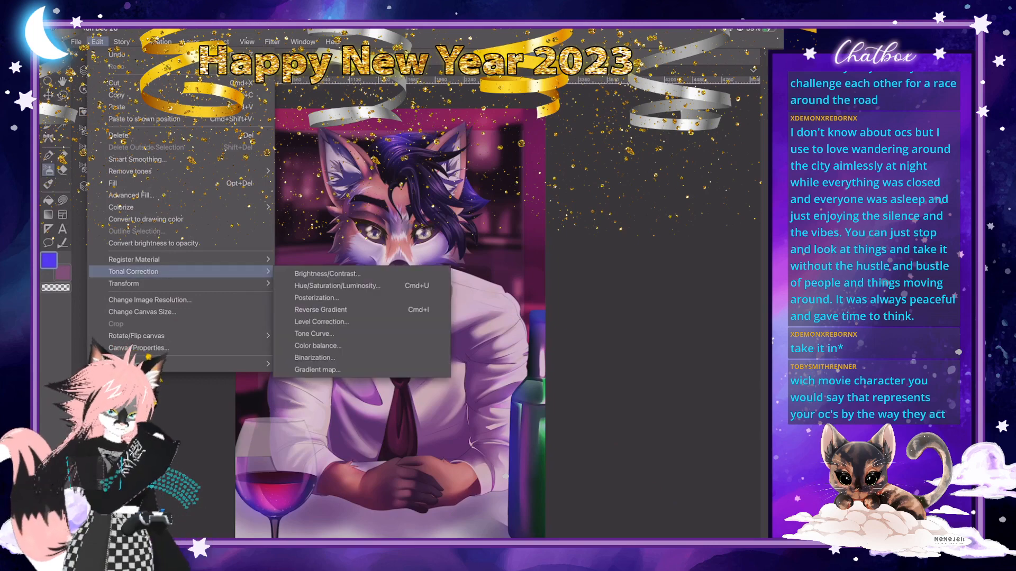
pyautogui.click(318, 345)
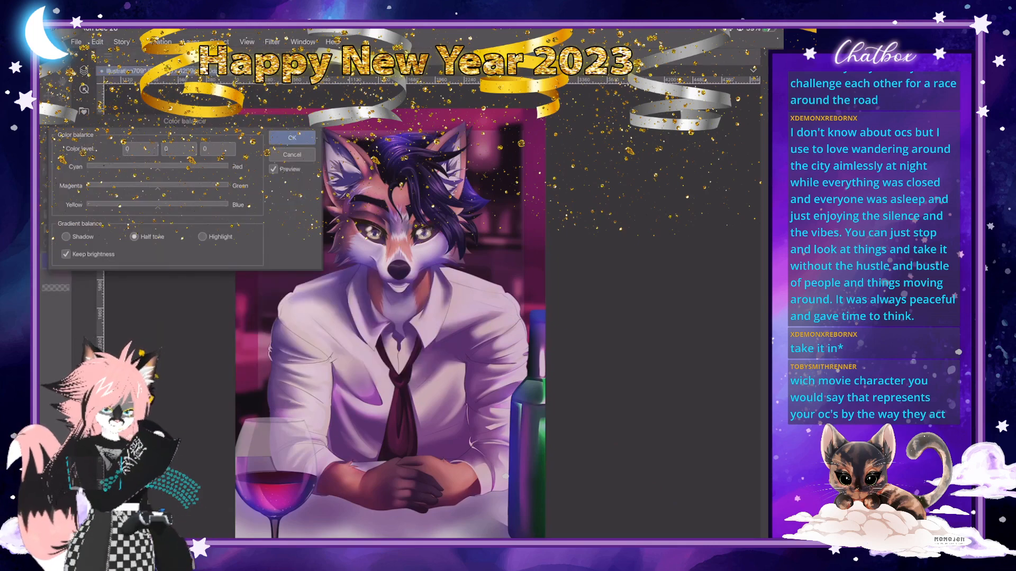
pyautogui.moveTo(185, 121); pyautogui.dragTo(641, 134)
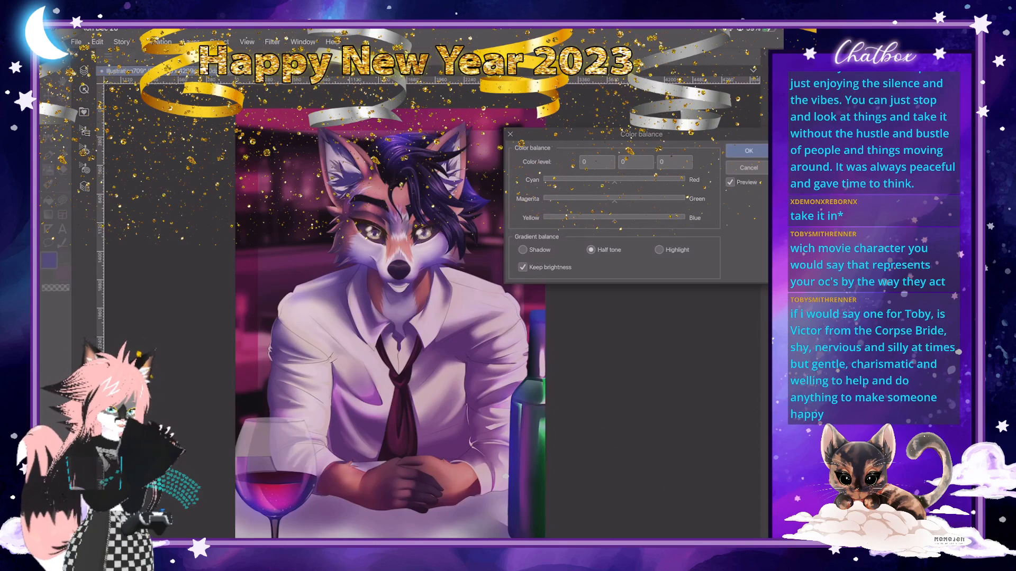
pyautogui.moveTo(614, 200); pyautogui.dragTo(648, 200)
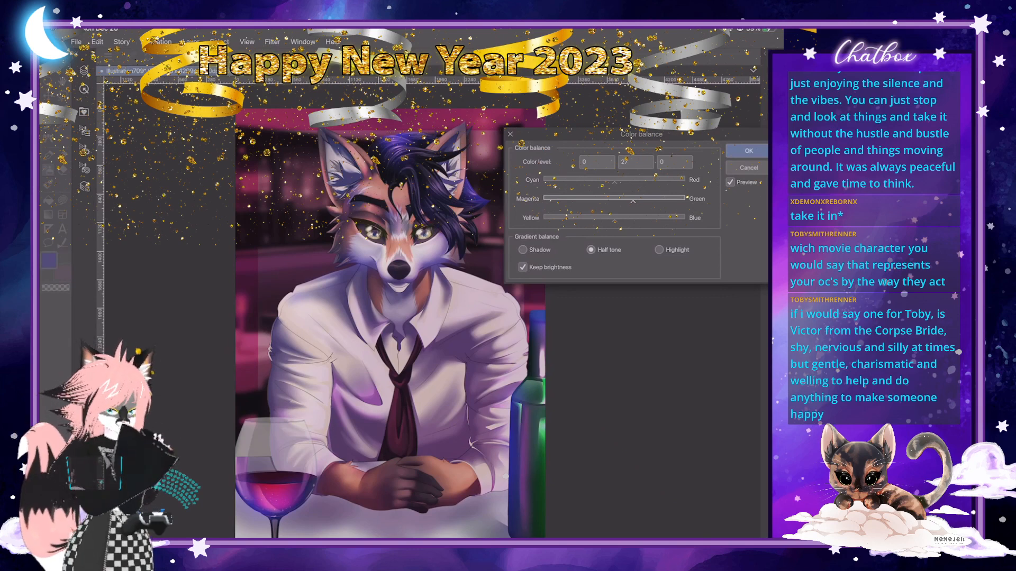
pyautogui.moveTo(615, 218); pyautogui.dragTo(588, 218)
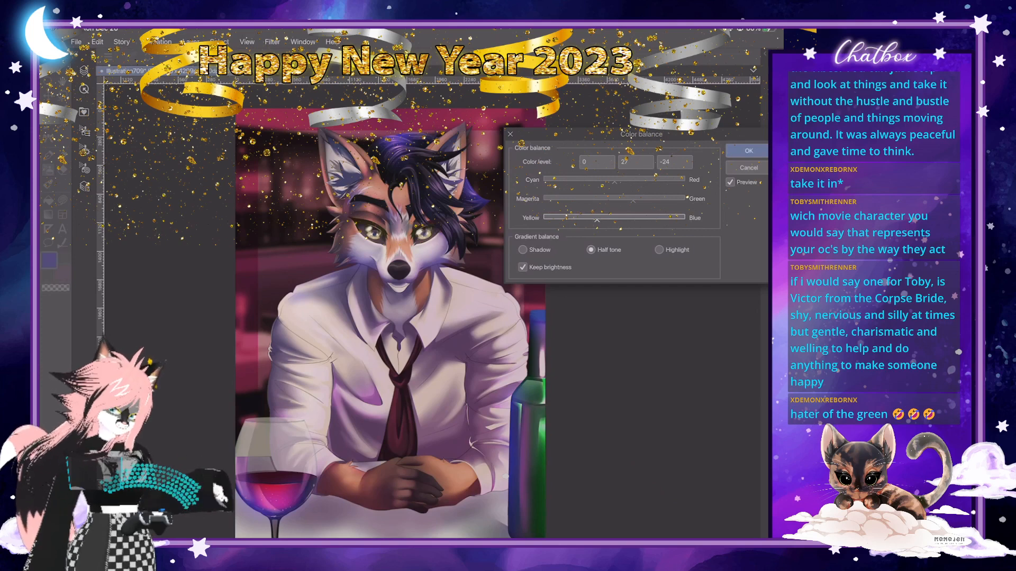
# Compare the portrait with and without the color balance preview and discard the correction.
pyautogui.click(730, 182)
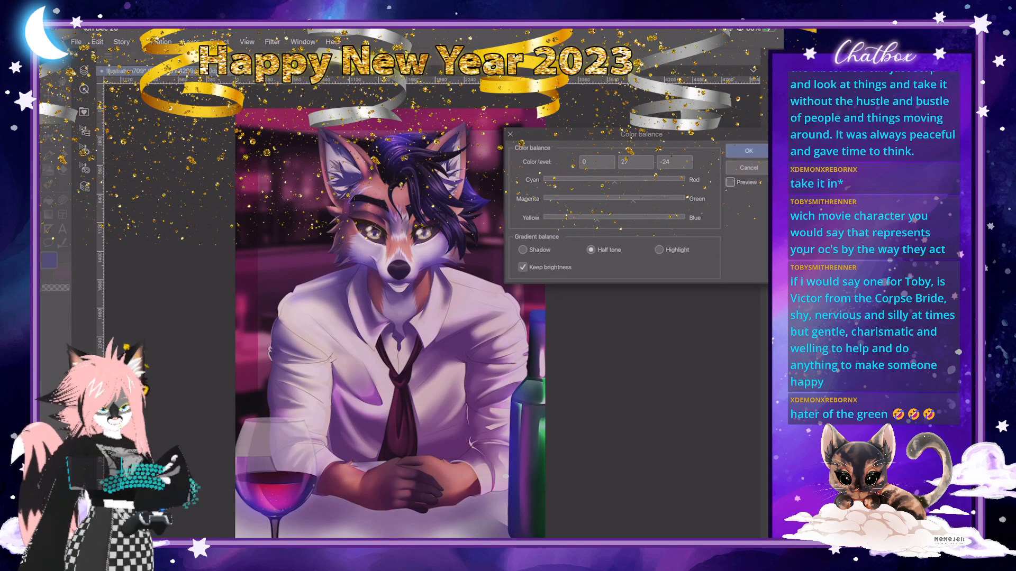
pyautogui.click(730, 182)
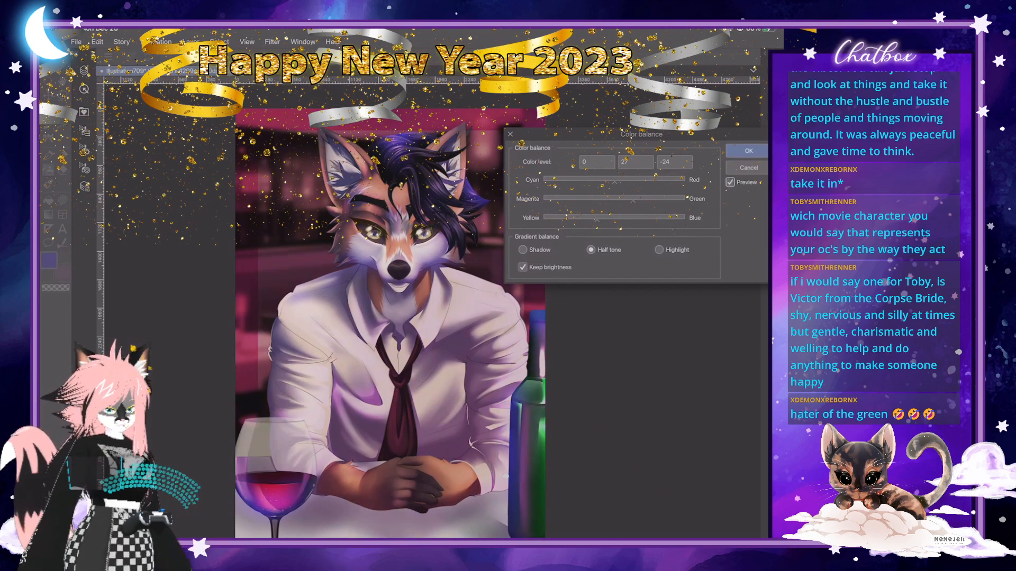
pyautogui.click(729, 182)
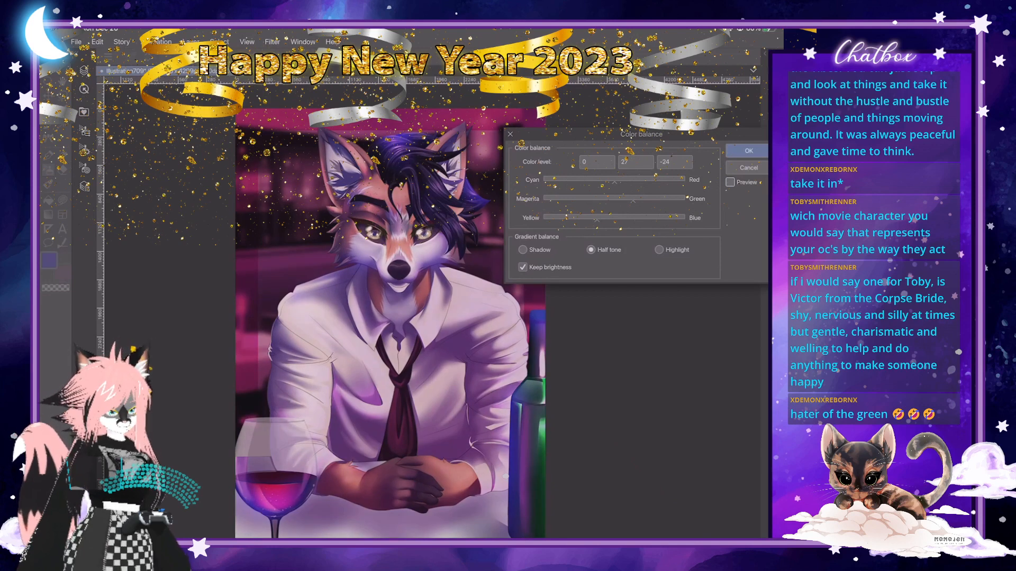
pyautogui.click(729, 182)
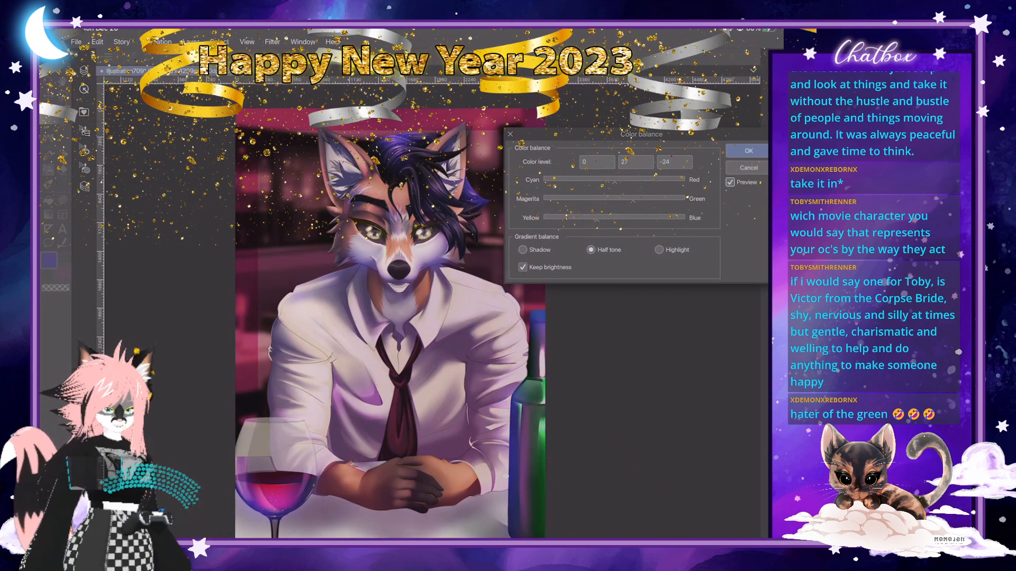
pyautogui.click(730, 182)
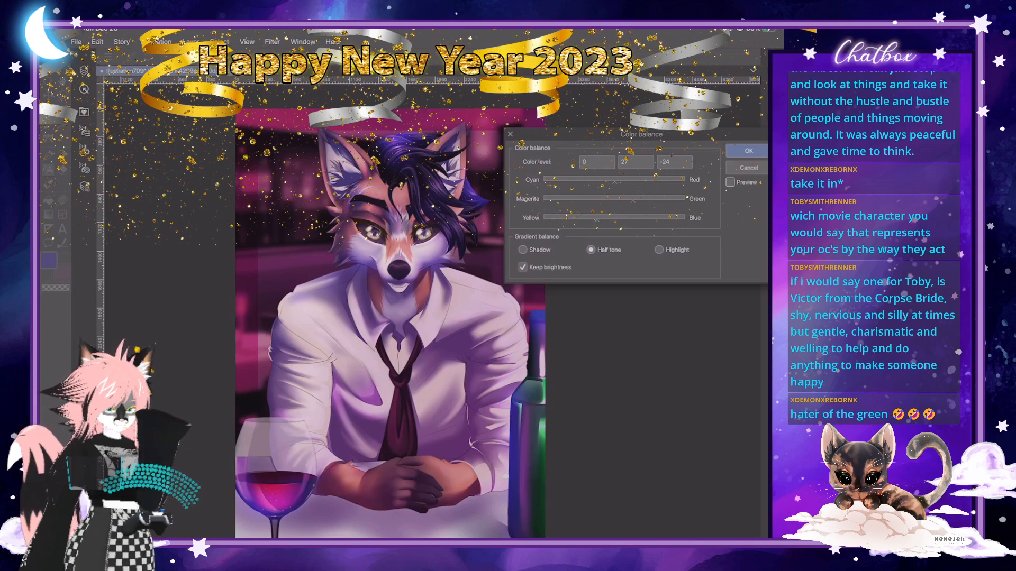
pyautogui.click(729, 182)
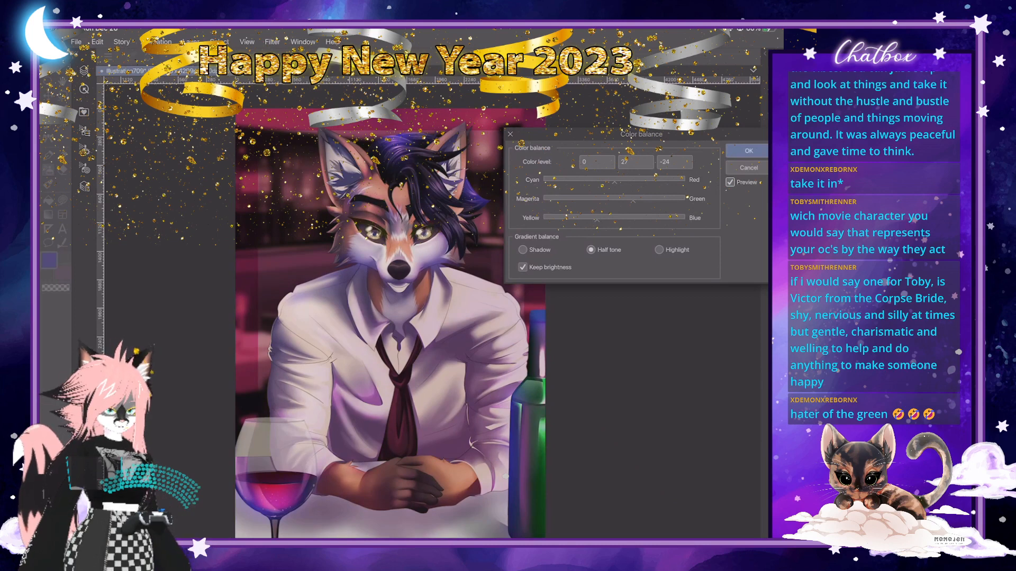
pyautogui.click(730, 182)
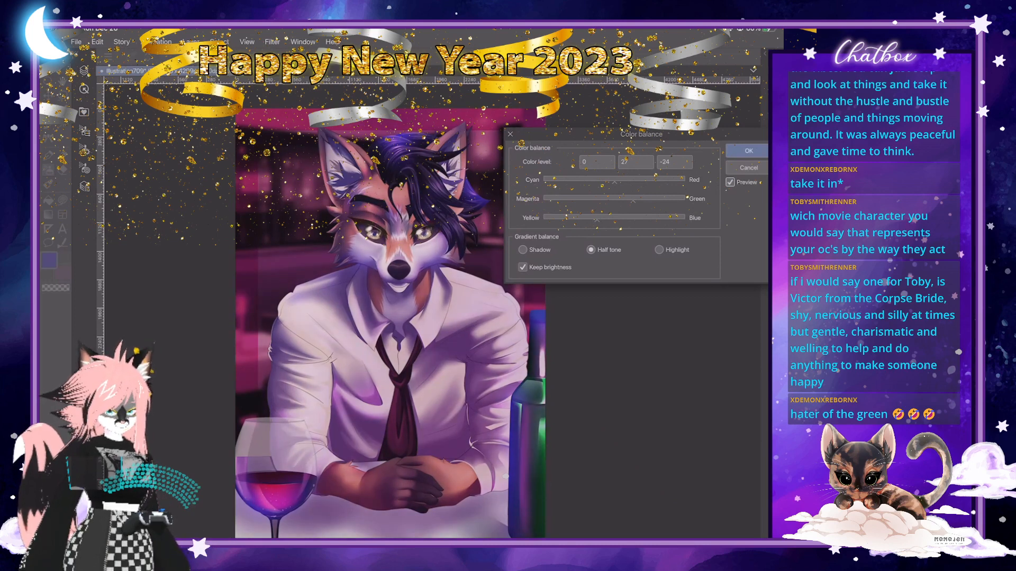
pyautogui.click(730, 182)
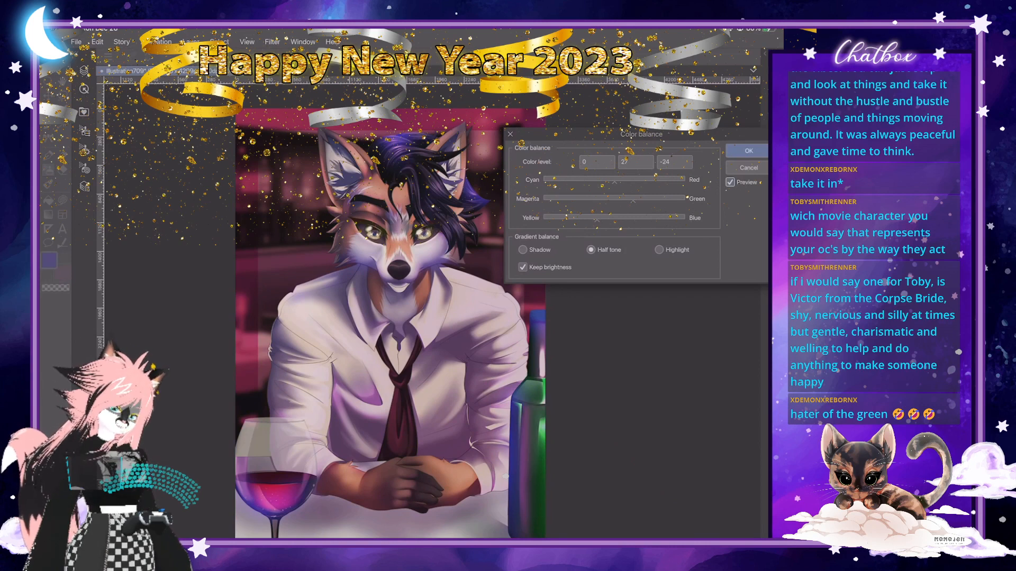
pyautogui.click(729, 182)
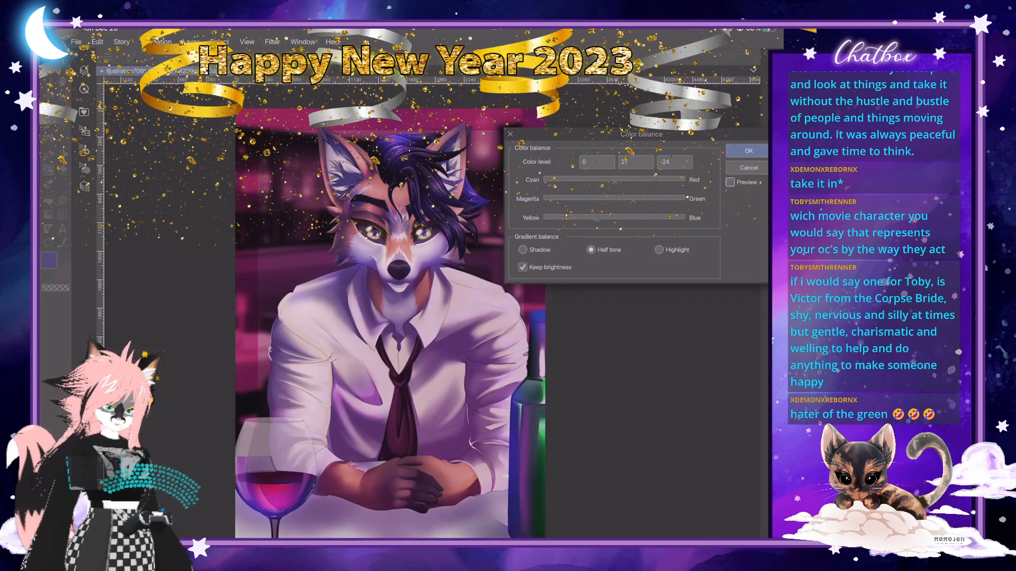
pyautogui.click(747, 167)
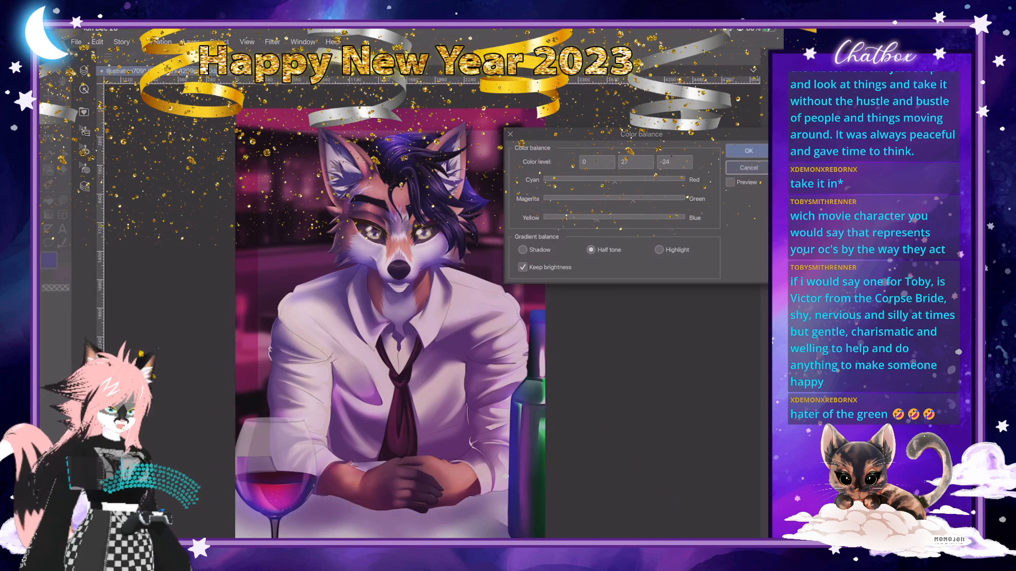
# Duplicate the merged portrait layer and set the copy's half-tone color balance to Magenta–Green 35 and Yellow–Blue -17.
pyautogui.click(84, 71)
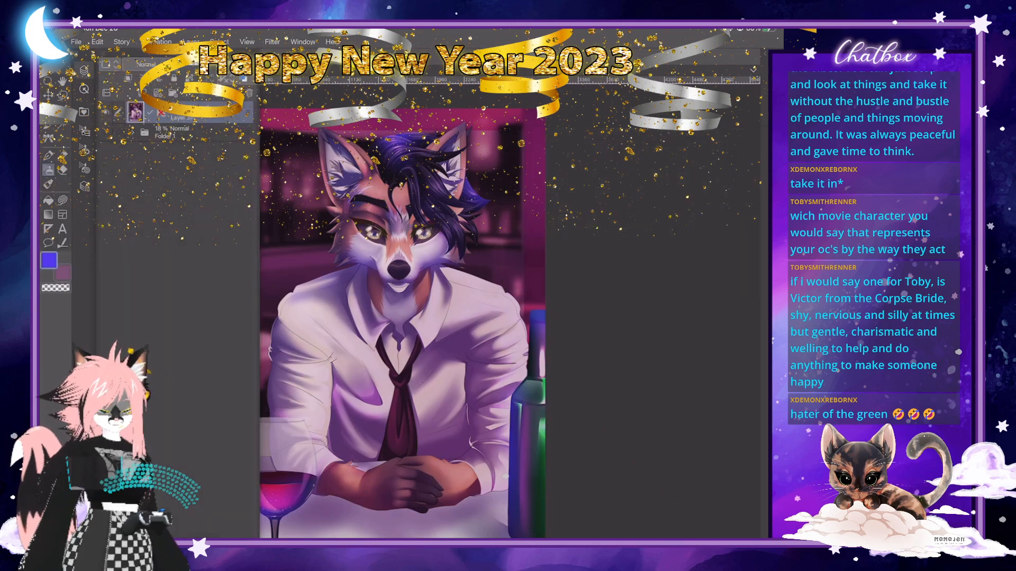
pyautogui.hotkey('ctrl', 'v')
pyautogui.click(97, 42)
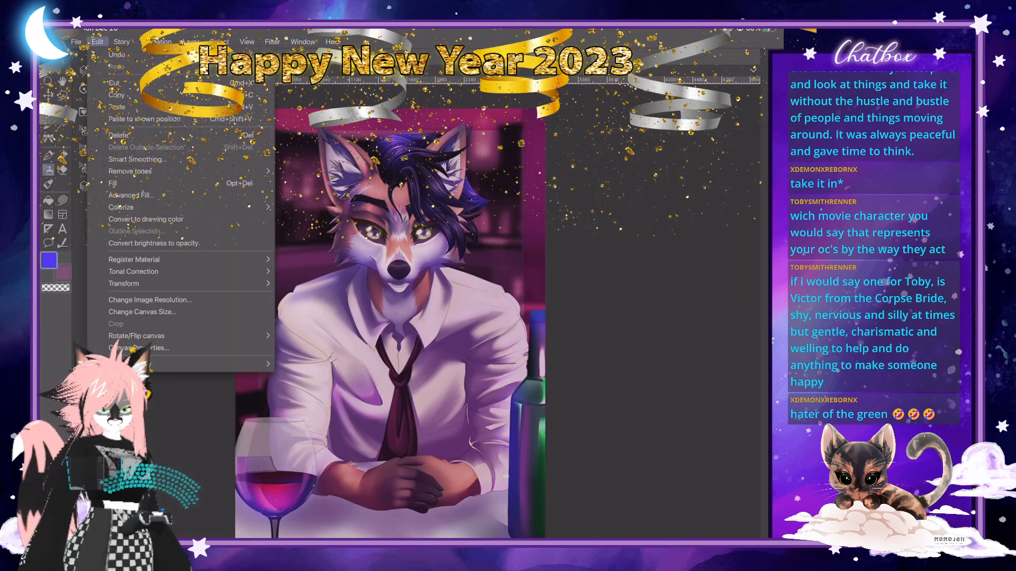
pyautogui.moveTo(159, 272)
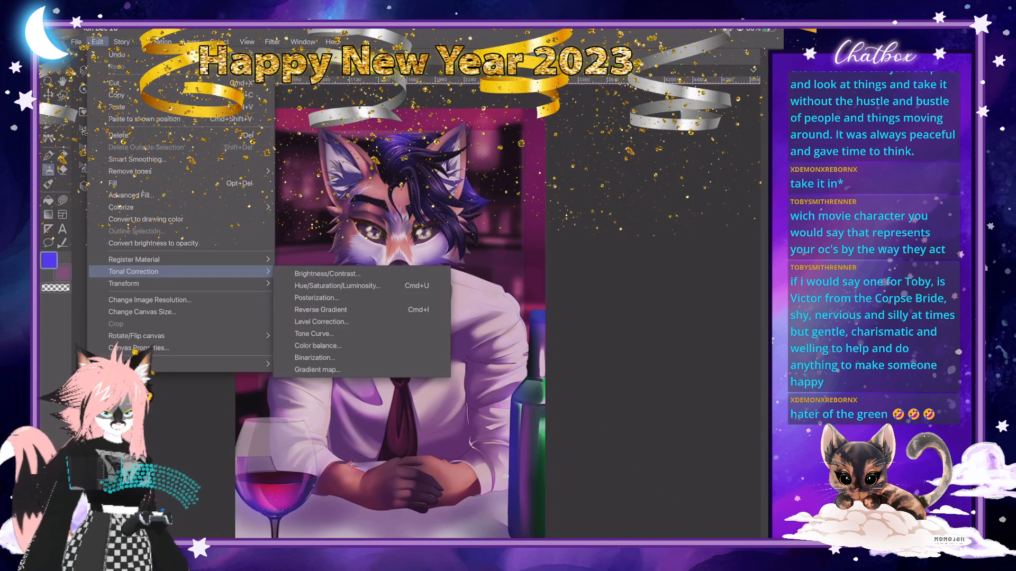
pyautogui.click(318, 346)
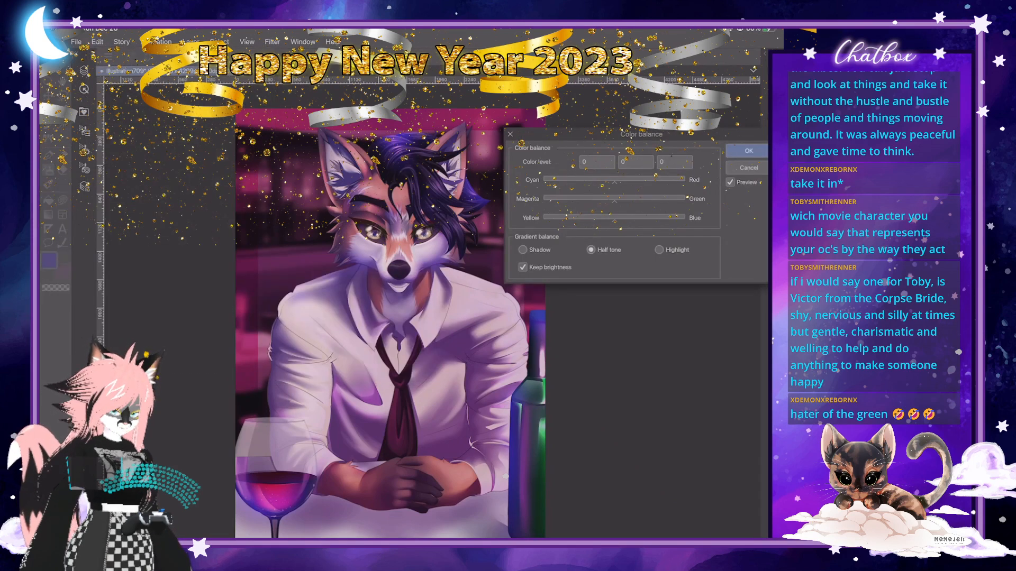
pyautogui.moveTo(615, 200); pyautogui.dragTo(651, 199)
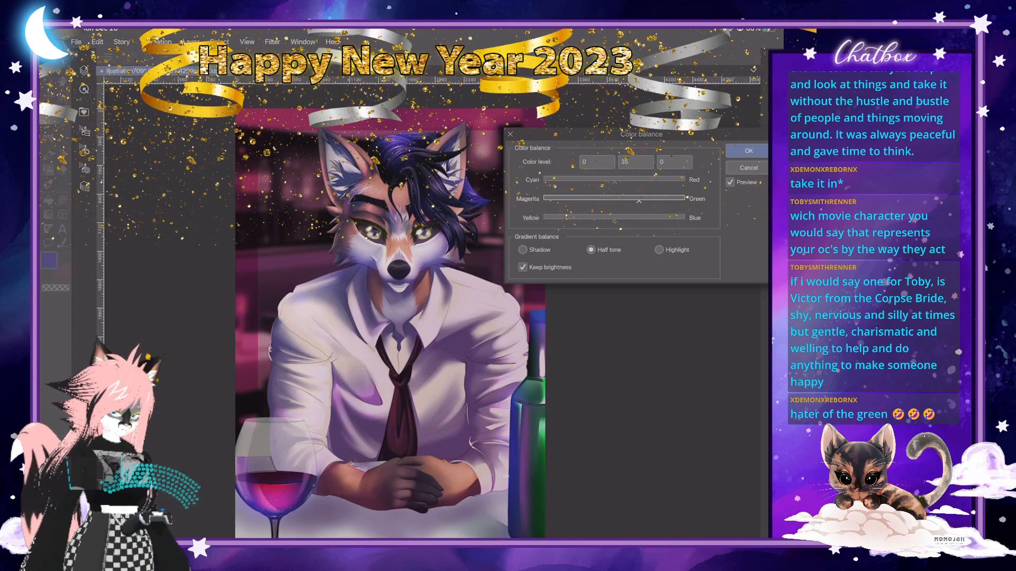
pyautogui.moveTo(614, 218); pyautogui.dragTo(596, 219)
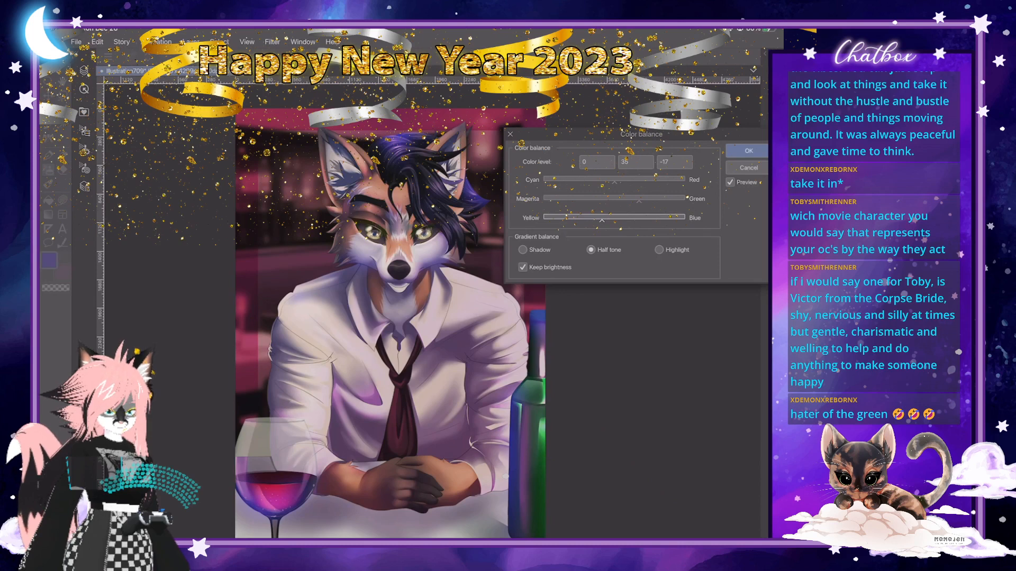
# Test different Cyan–Red levels on the portrait copy, then set Cyan–Red to -22 and apply the color balance.
pyautogui.moveTo(614, 181)
pyautogui.mouseDown()
pyautogui.moveTo(627, 180)
pyautogui.moveTo(603, 181)
pyautogui.mouseUp()
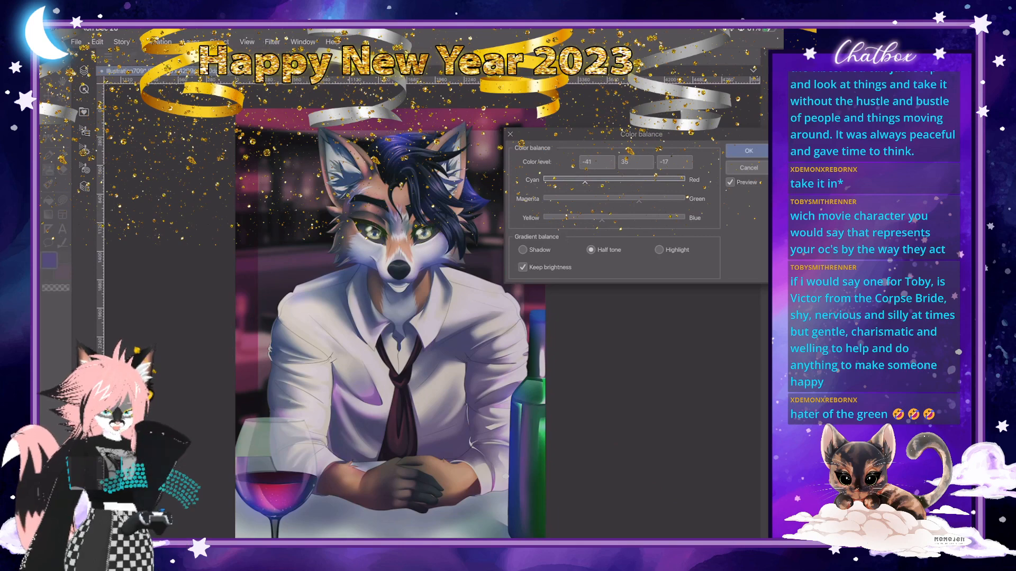
pyautogui.scroll(8, 250, 454)
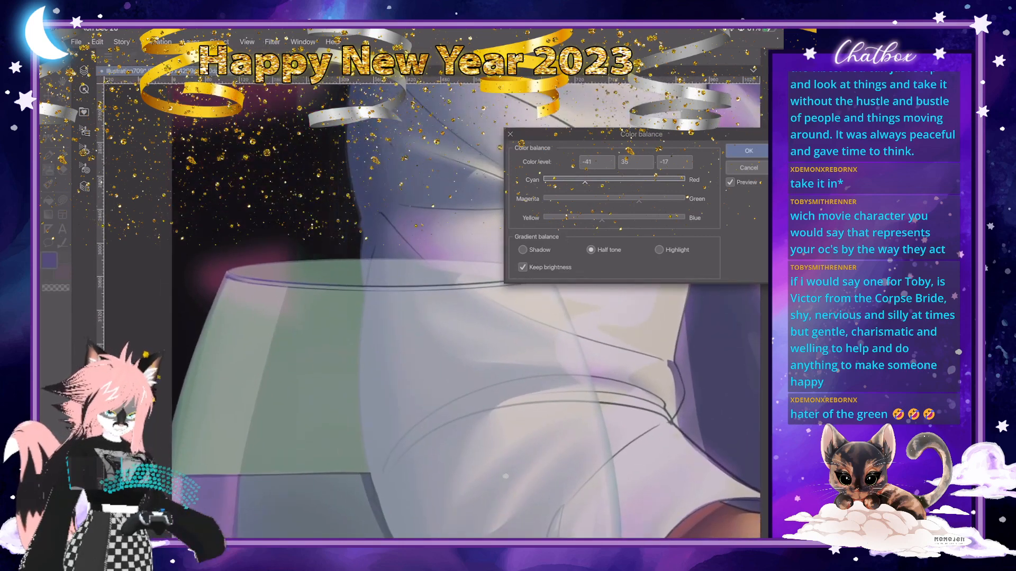
pyautogui.scroll(-8, 505, 476)
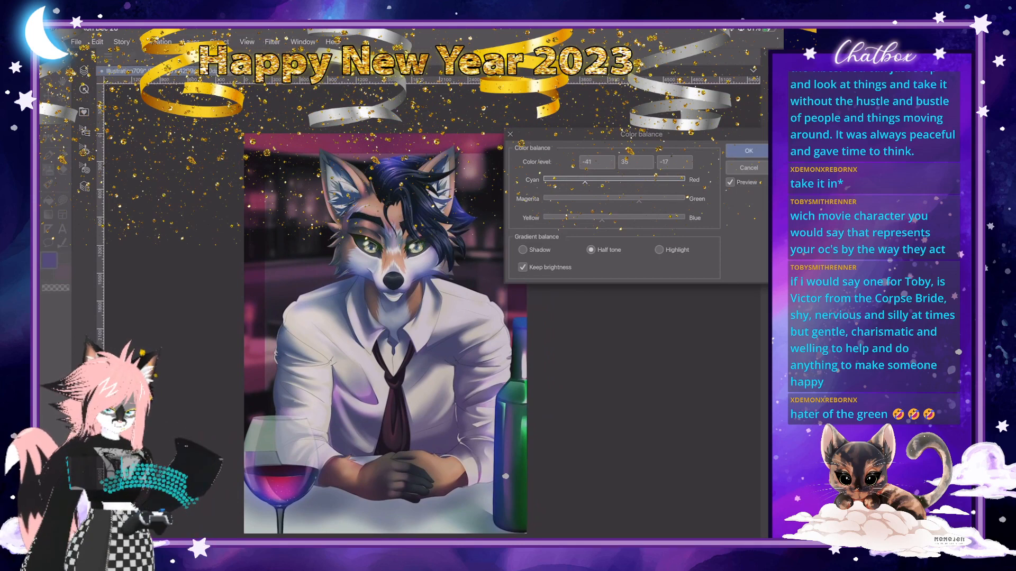
pyautogui.scroll(7, 399, 241)
pyautogui.scroll(-5, 400, 296)
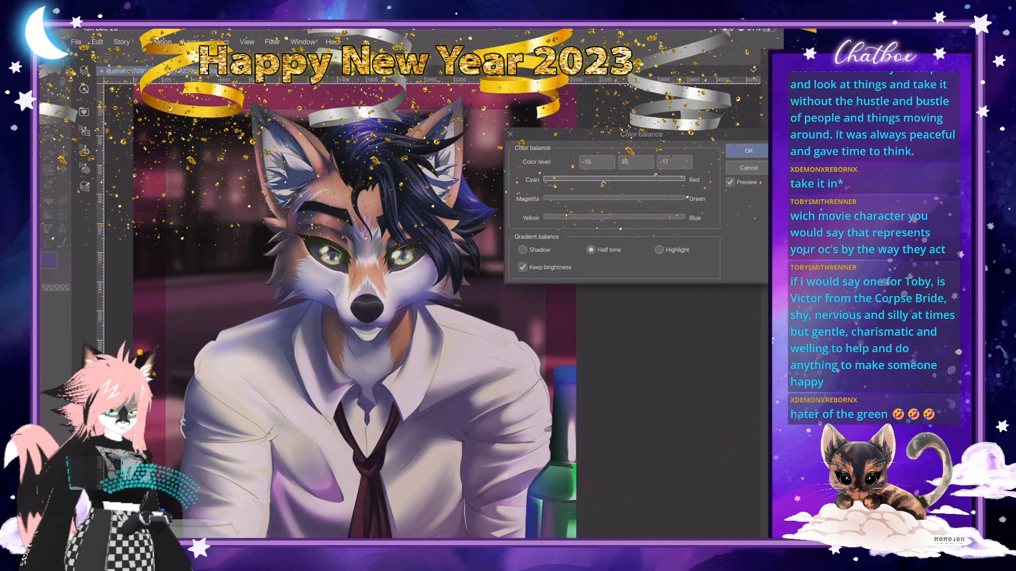
pyautogui.scroll(-3, 424, 327)
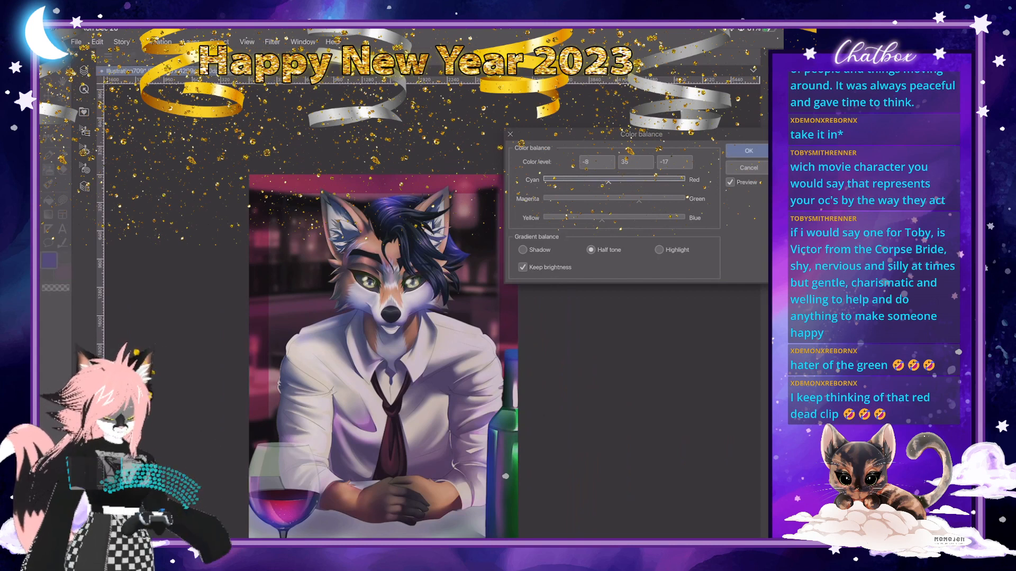
pyautogui.moveTo(601, 181); pyautogui.dragTo(609, 182)
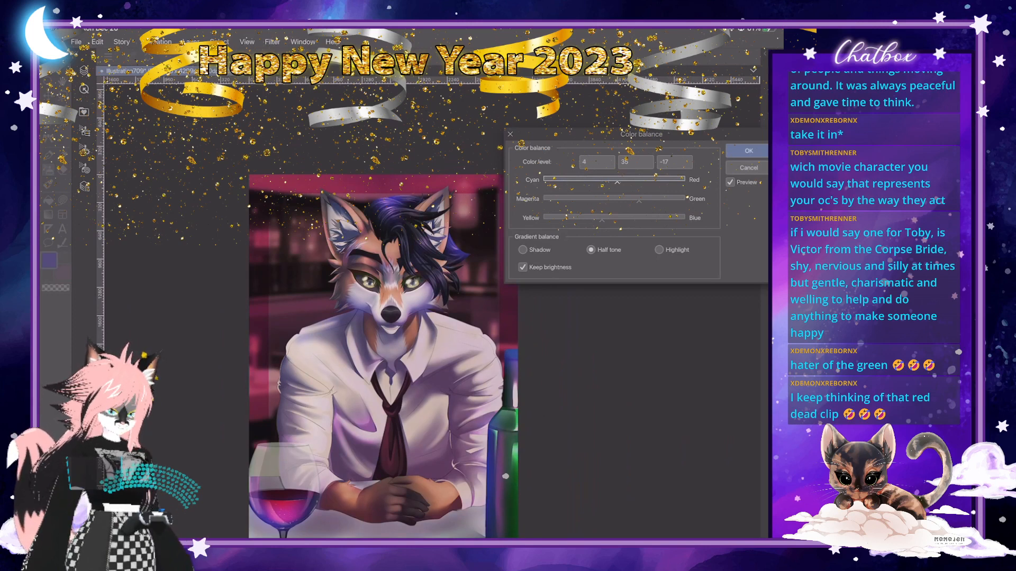
pyautogui.moveTo(617, 181); pyautogui.dragTo(601, 181)
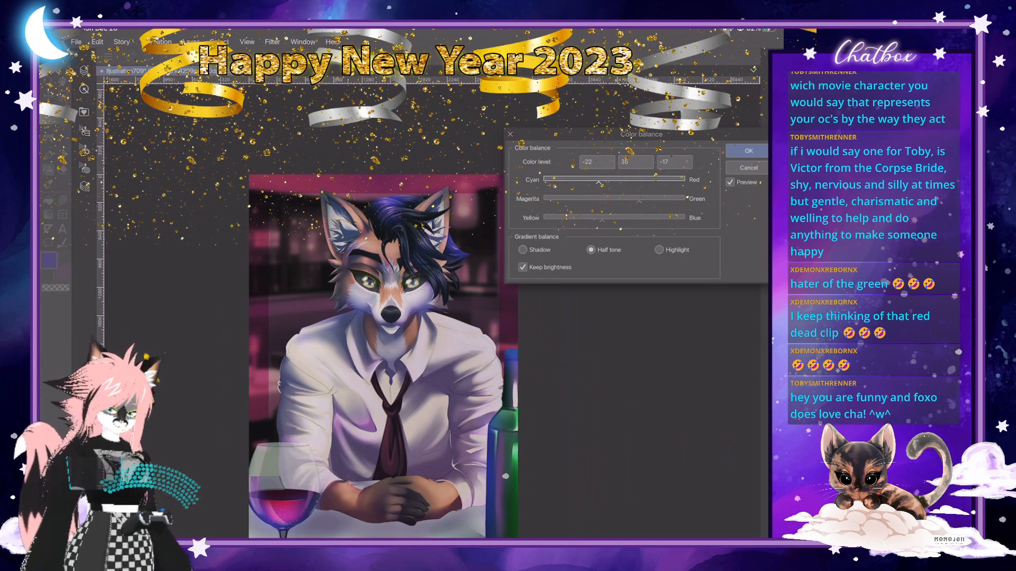
pyautogui.click(748, 151)
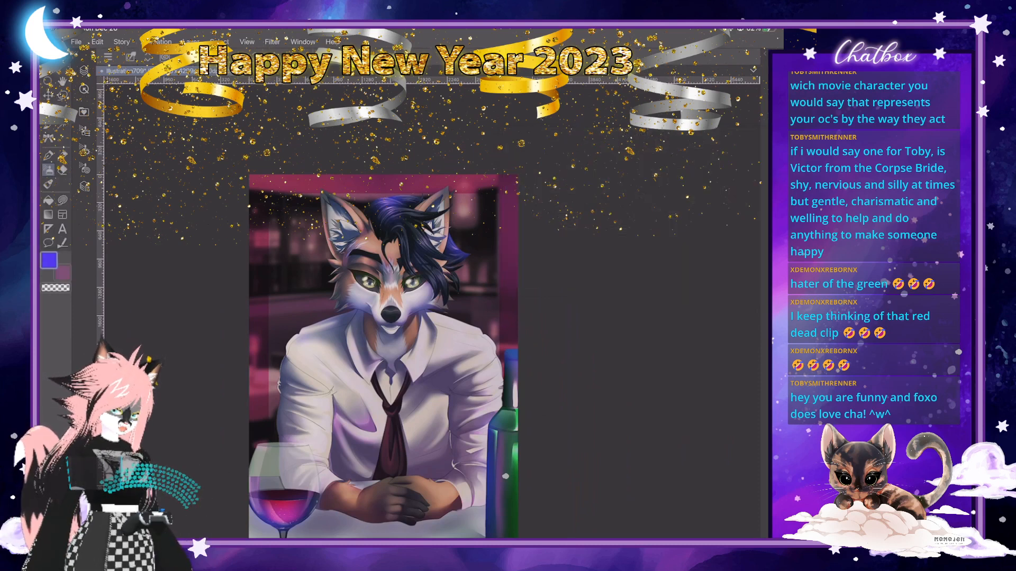
# Duplicate the color-corrected portrait layer and apply a Gaussian blur with strength 78.28 to the new copy.
pyautogui.click(84, 71)
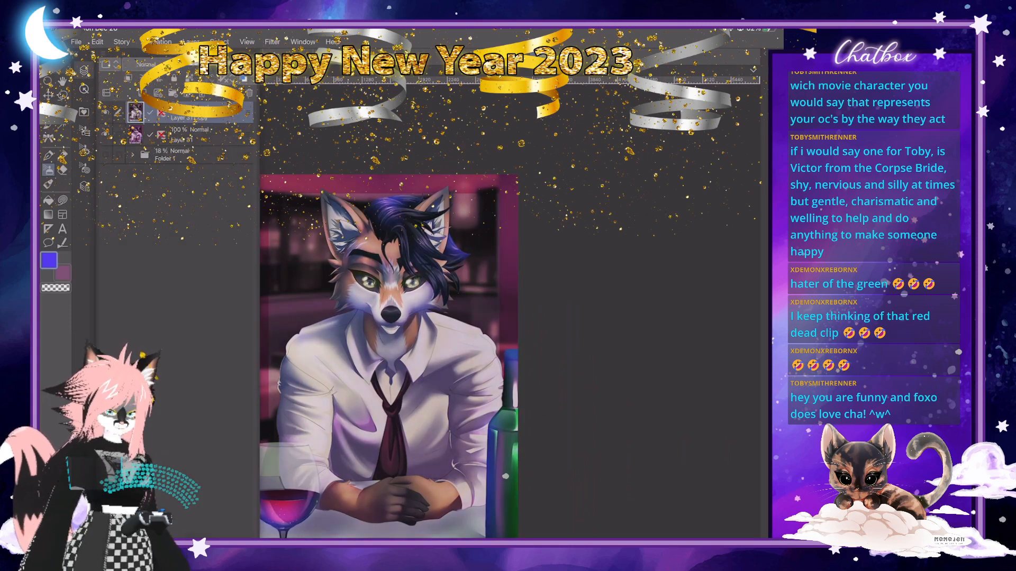
pyautogui.click(146, 64)
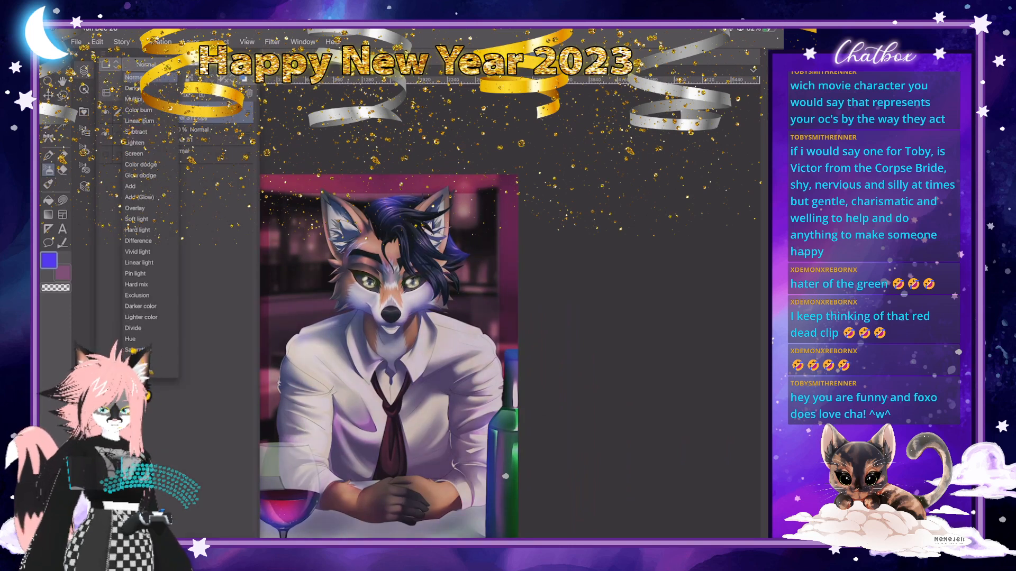
pyautogui.press('Escape')
pyautogui.hotkey('ctrl', 'v')
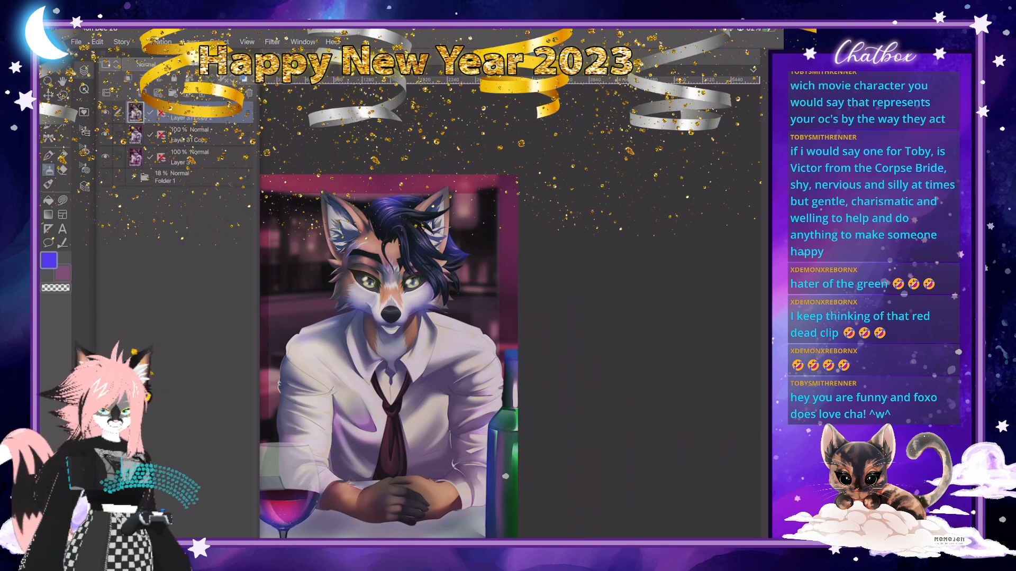
pyautogui.click(272, 42)
pyautogui.click(290, 55)
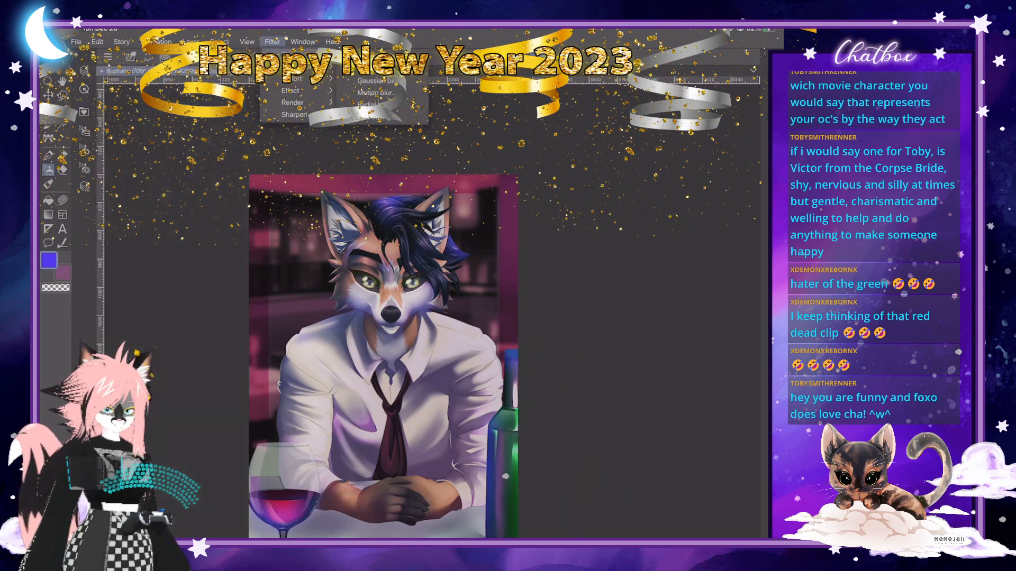
pyautogui.click(376, 81)
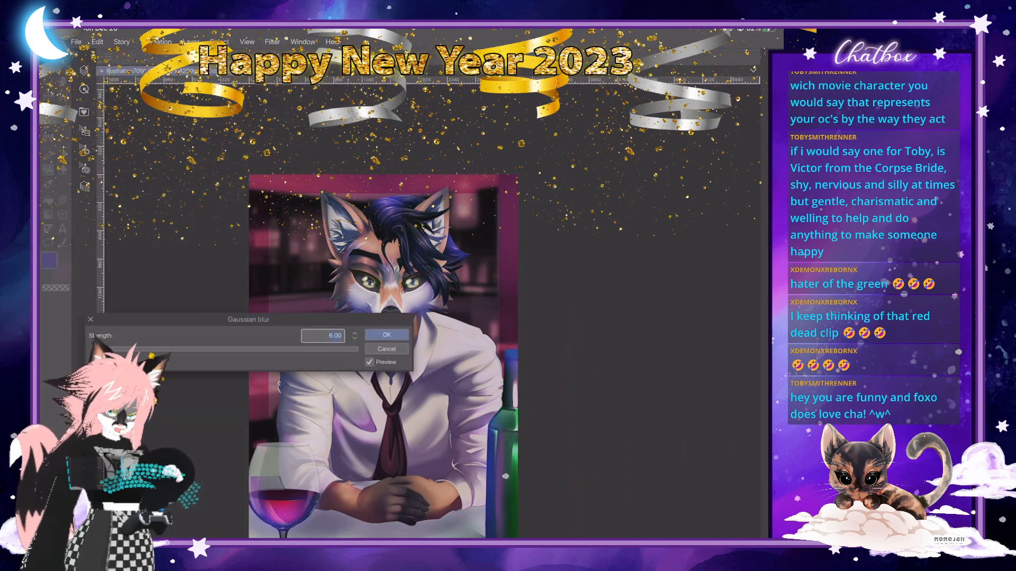
pyautogui.click(195, 350)
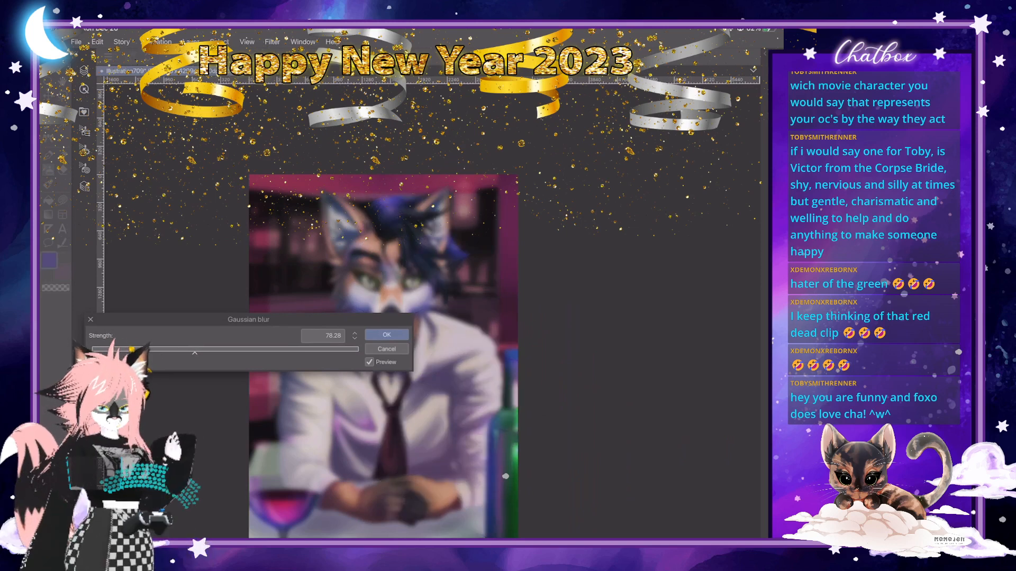
pyautogui.press('Return')
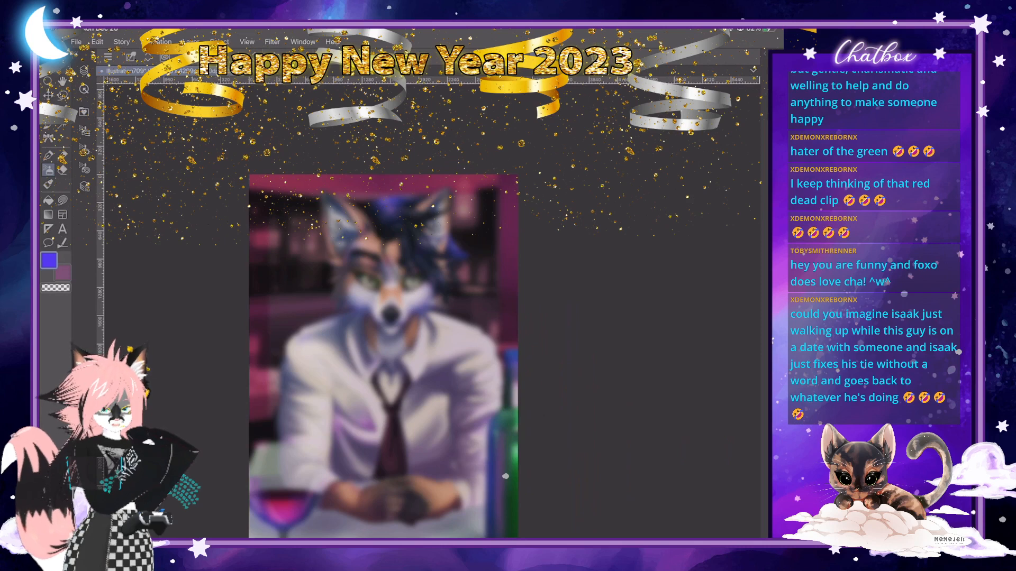
# Lower the blurred portrait copy's opacity to 42% for a soft glow over the sharp artwork.
pyautogui.scroll(2, 394, 333)
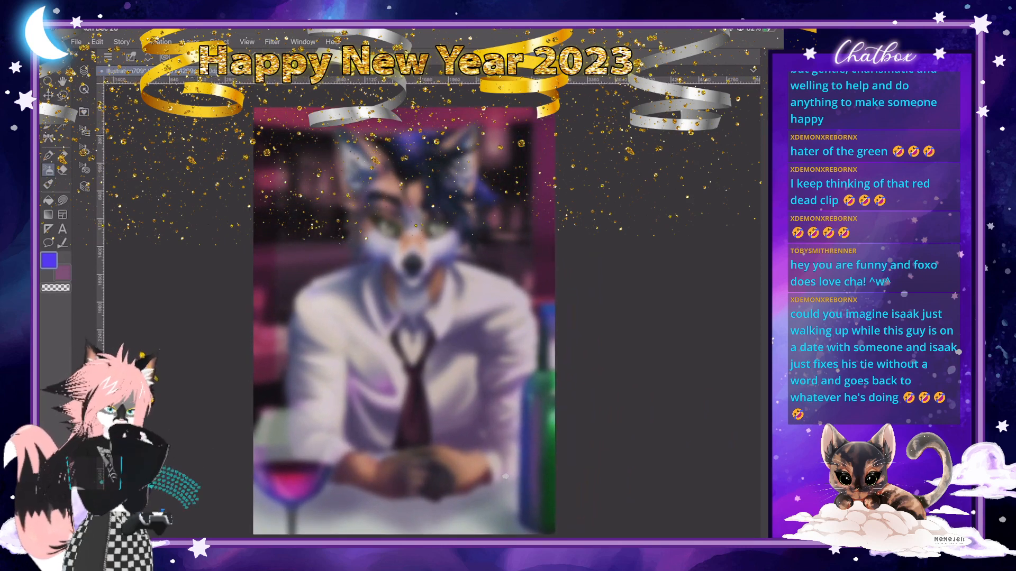
pyautogui.click(83, 71)
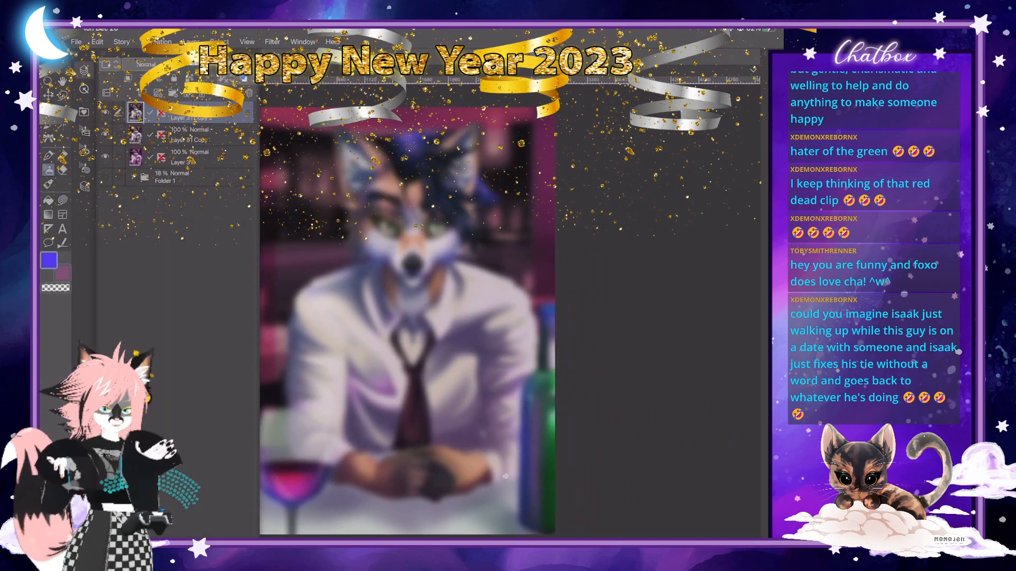
pyautogui.hotkey('ctrl', 'z')
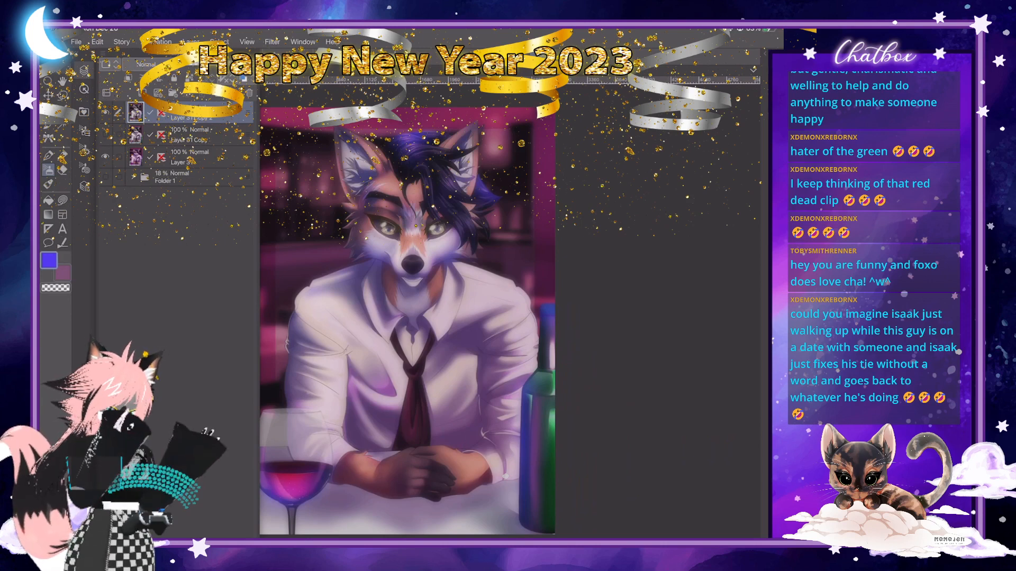
# Try a second copy of the blurred layer in Screen blend mode, compare it on and off, and delete it.
pyautogui.press('Tab')
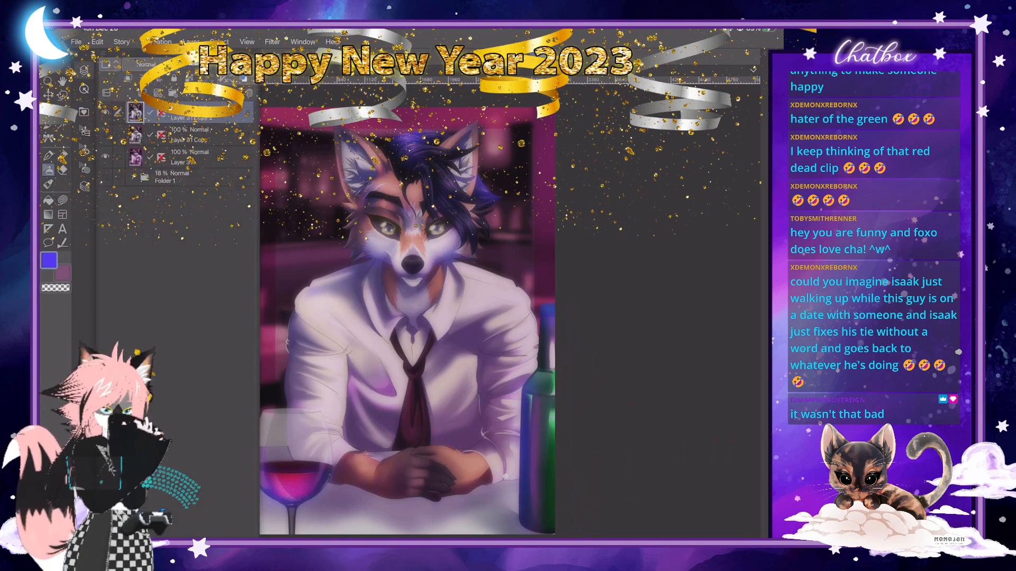
pyautogui.hotkey('ctrl', 'j')
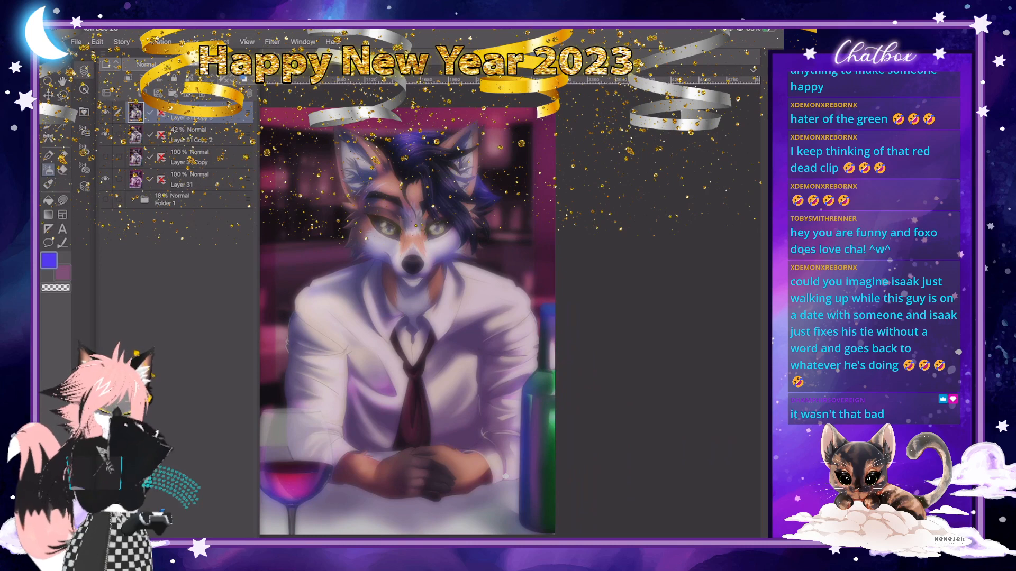
pyautogui.click(133, 153)
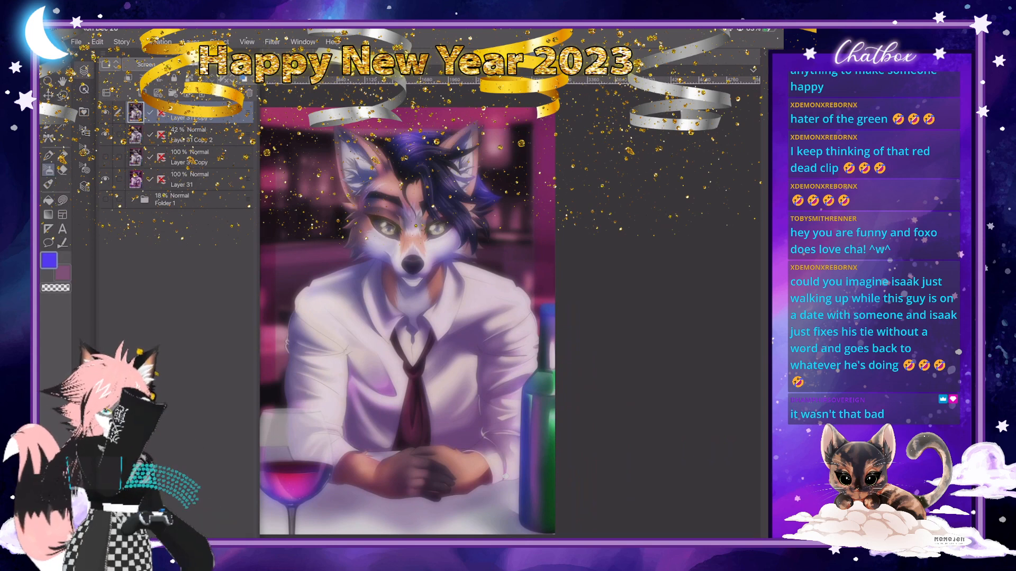
pyautogui.click(105, 112)
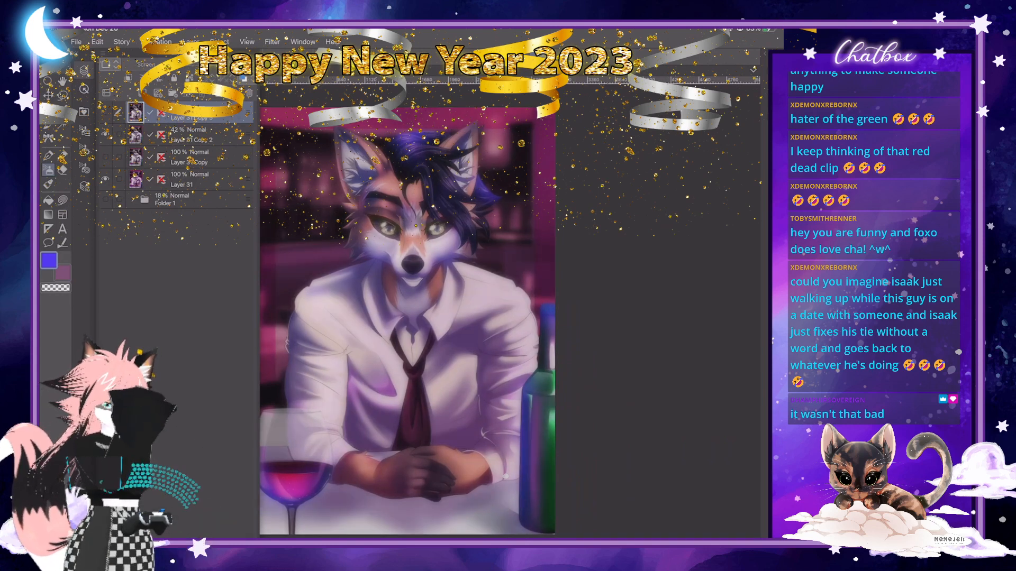
pyautogui.click(105, 112)
pyautogui.click(105, 112)
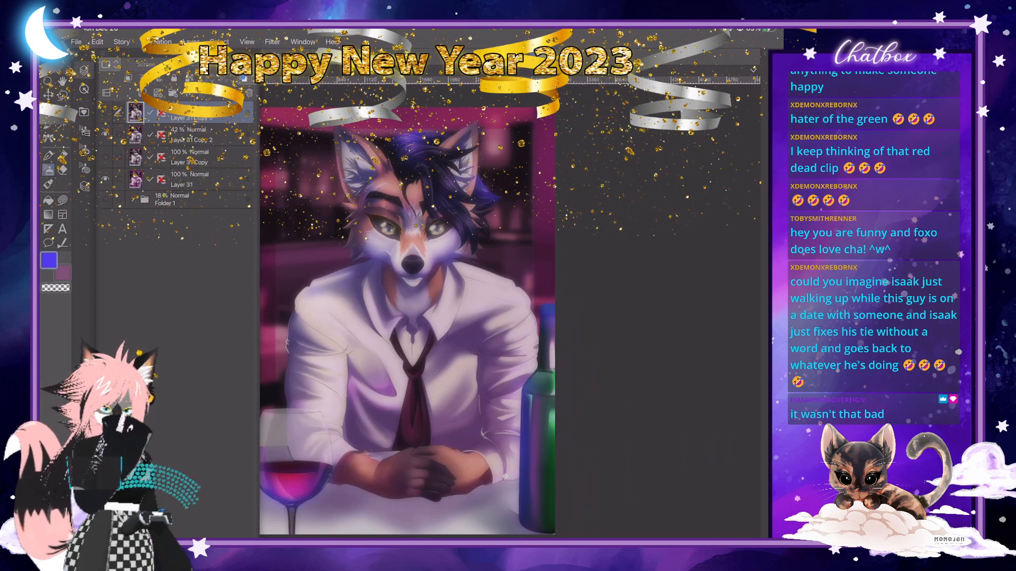
pyautogui.click(249, 92)
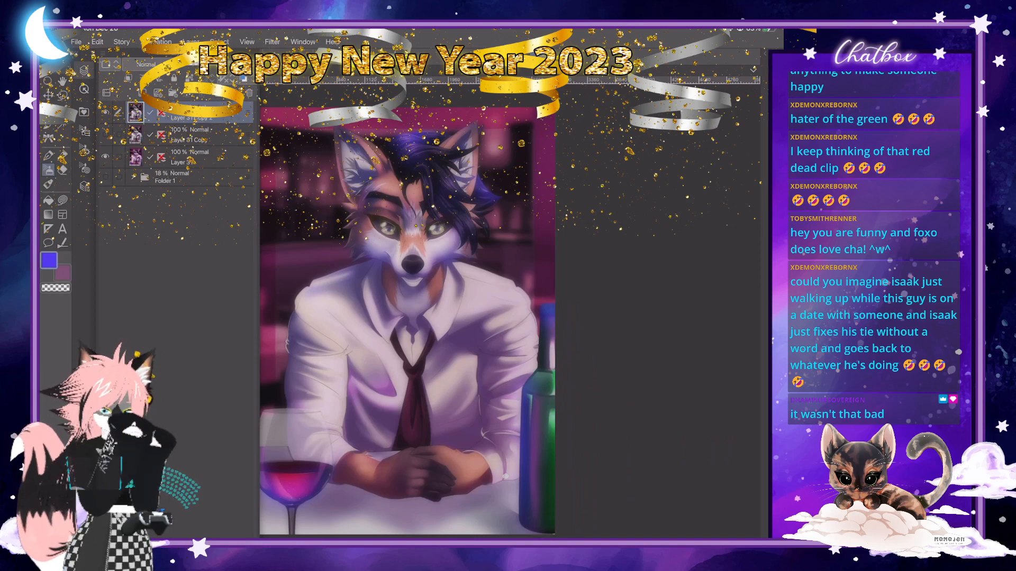
# Add a new layer above the blurred portrait copy and bring up the Effect group of decoration brushes.
pyautogui.hotkey('ctrl', 'shift', 'n')
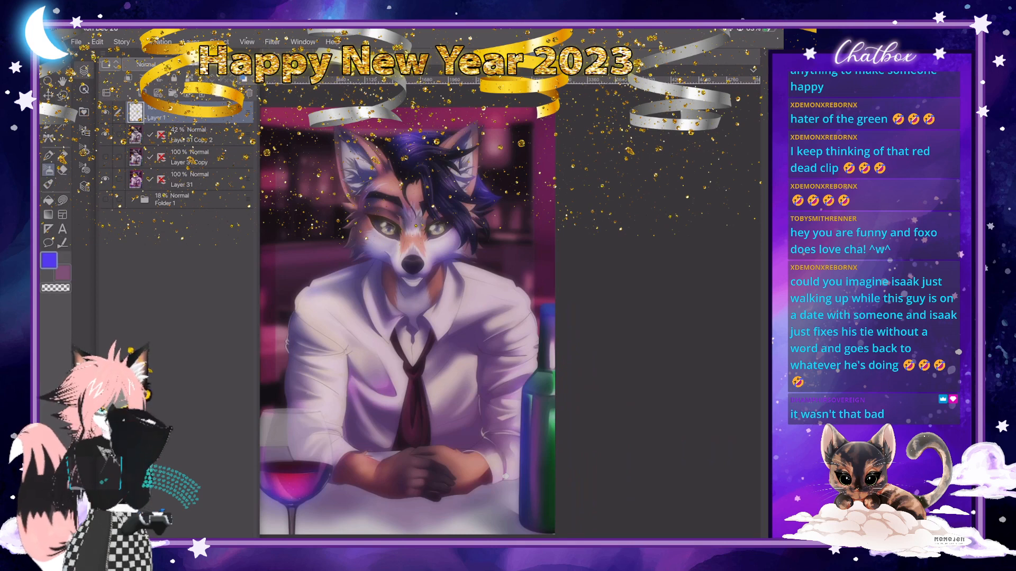
pyautogui.press('b')
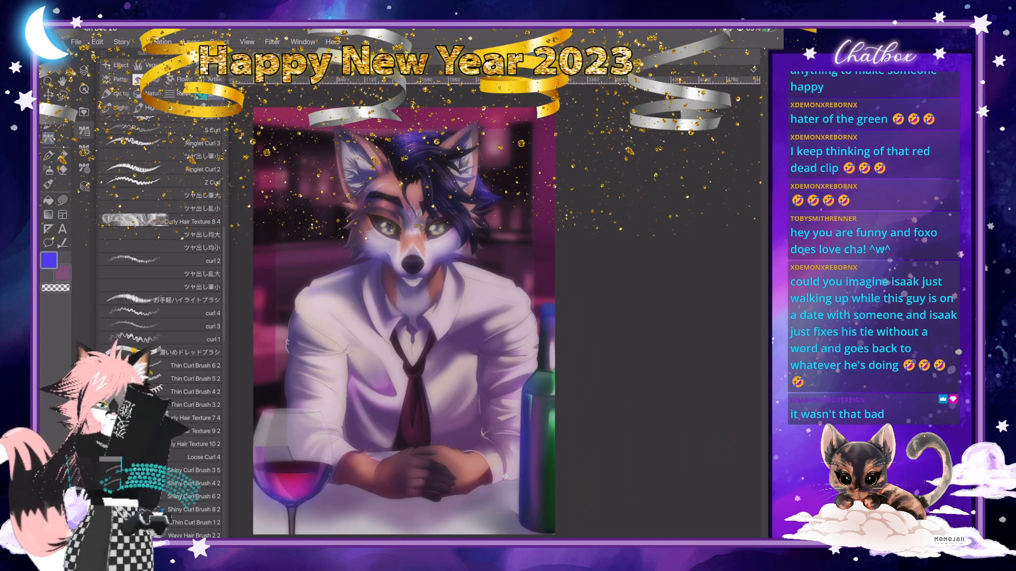
pyautogui.click(114, 64)
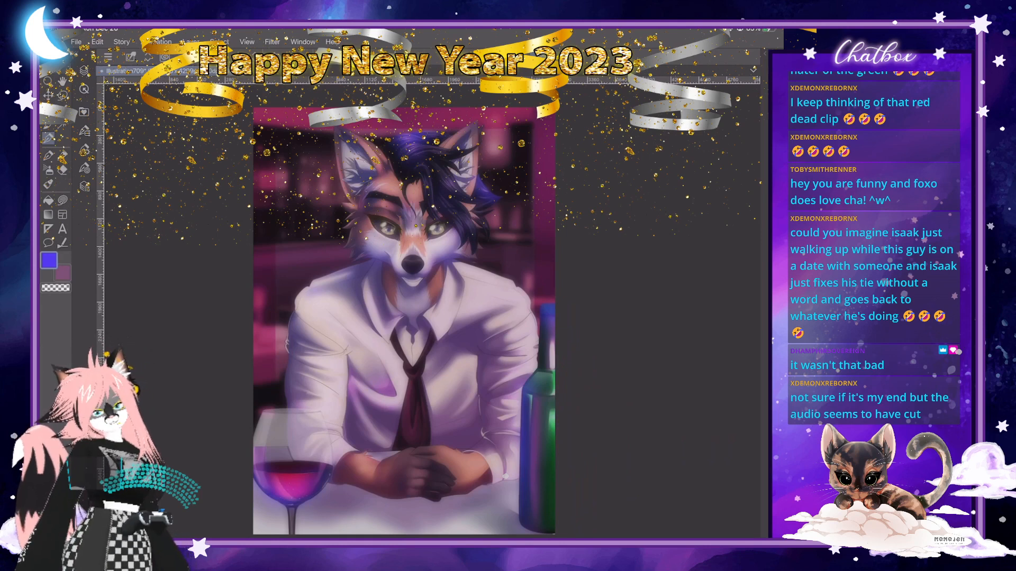
pyautogui.scroll(1, 505, 476)
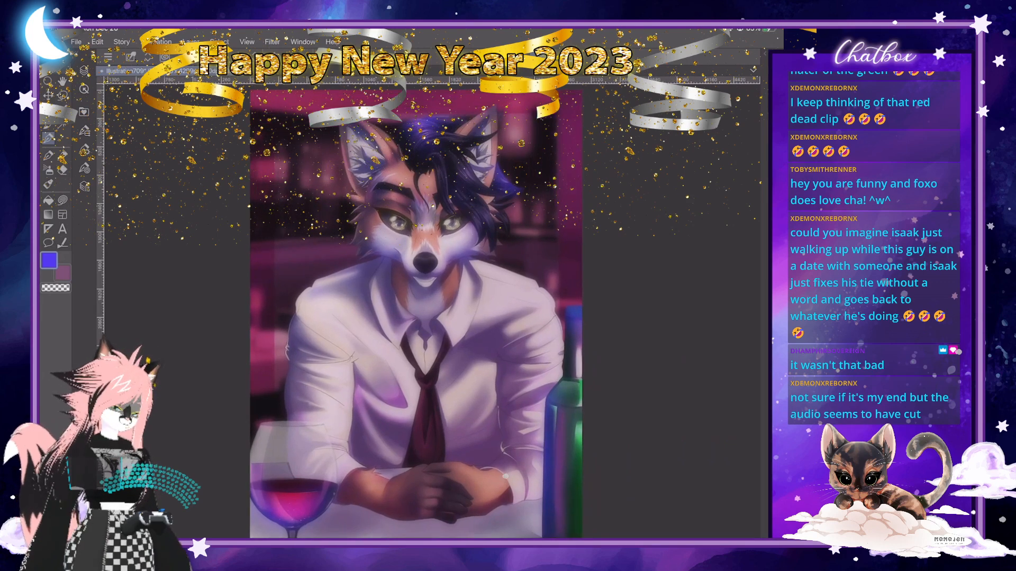
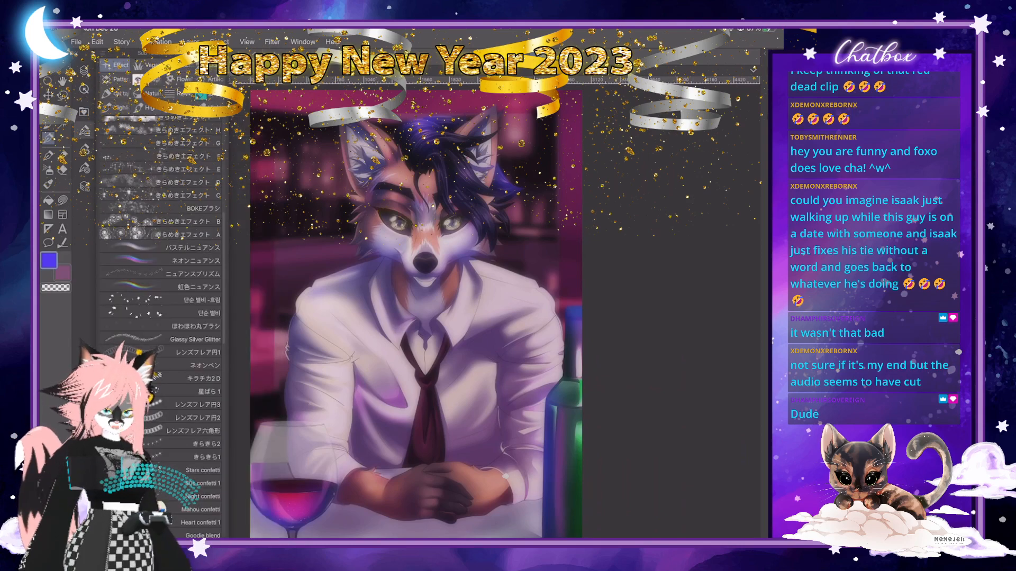
# Browse the effect brush list for a soft light-spot effect and choose the BOKEブラシ brush.
pyautogui.scroll(-10, 159, 318)
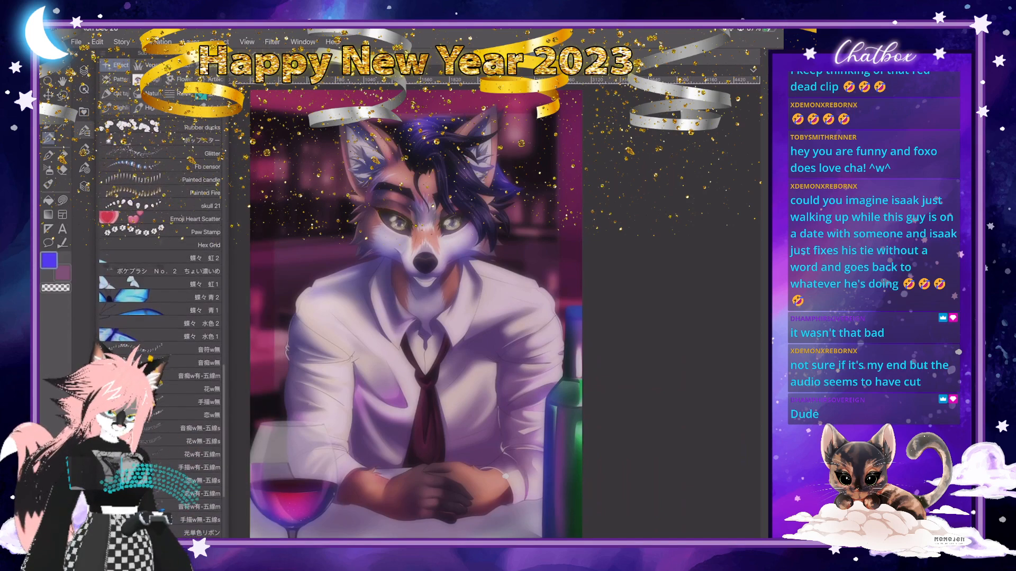
pyautogui.scroll(-5, 159, 317)
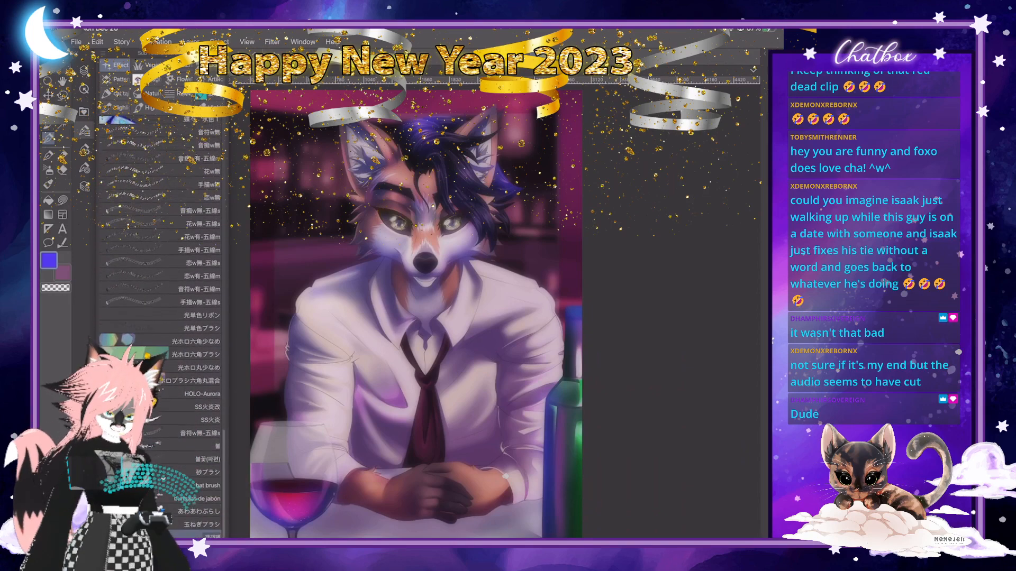
pyautogui.scroll(10, 159, 317)
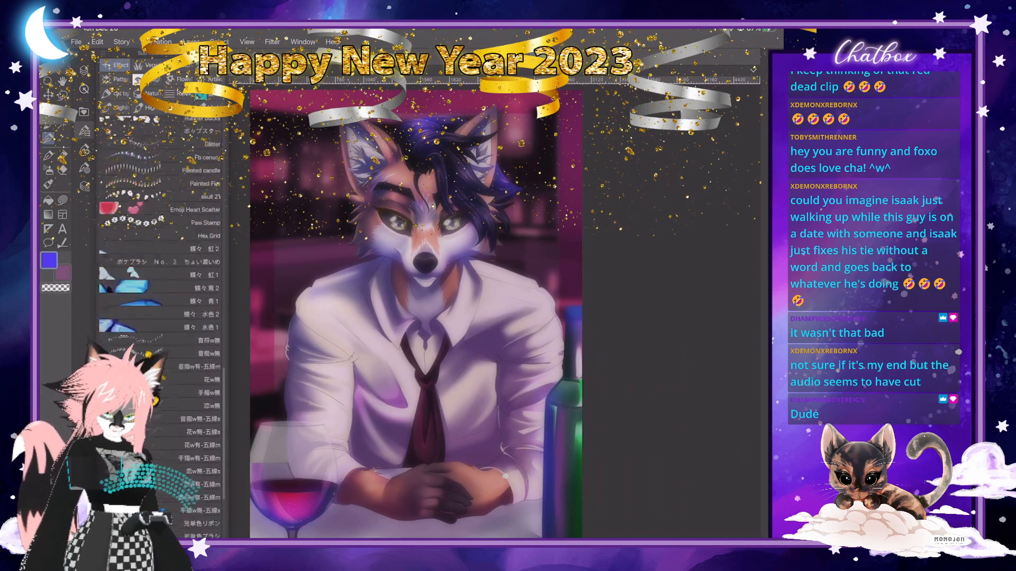
pyautogui.scroll(4, 159, 318)
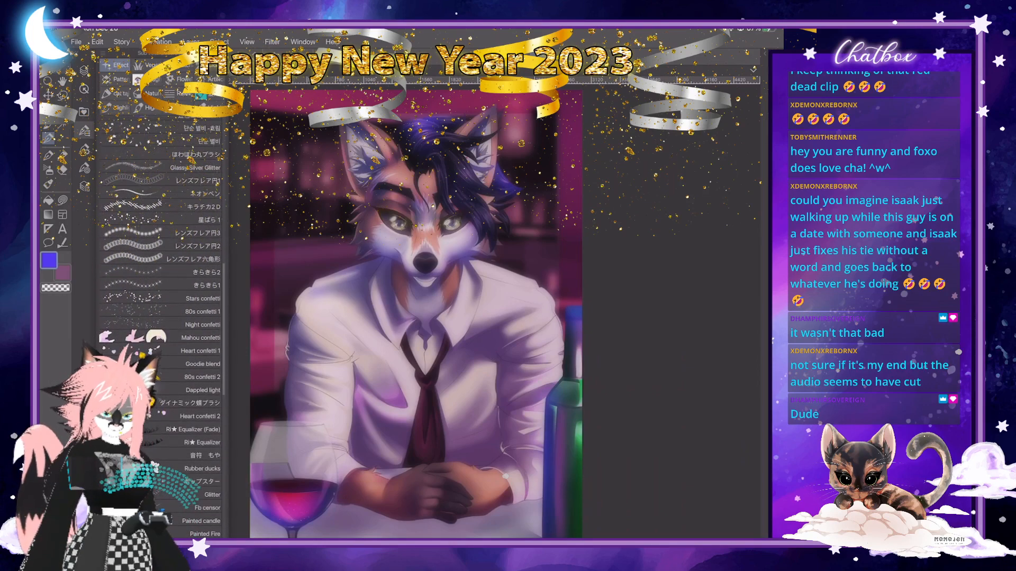
pyautogui.scroll(12, 159, 317)
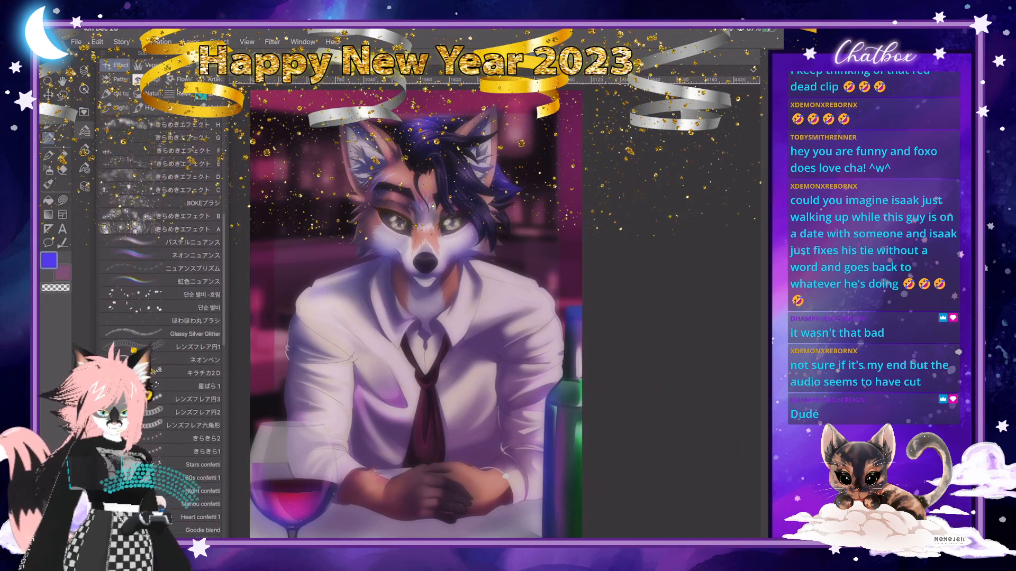
pyautogui.scroll(2, 159, 317)
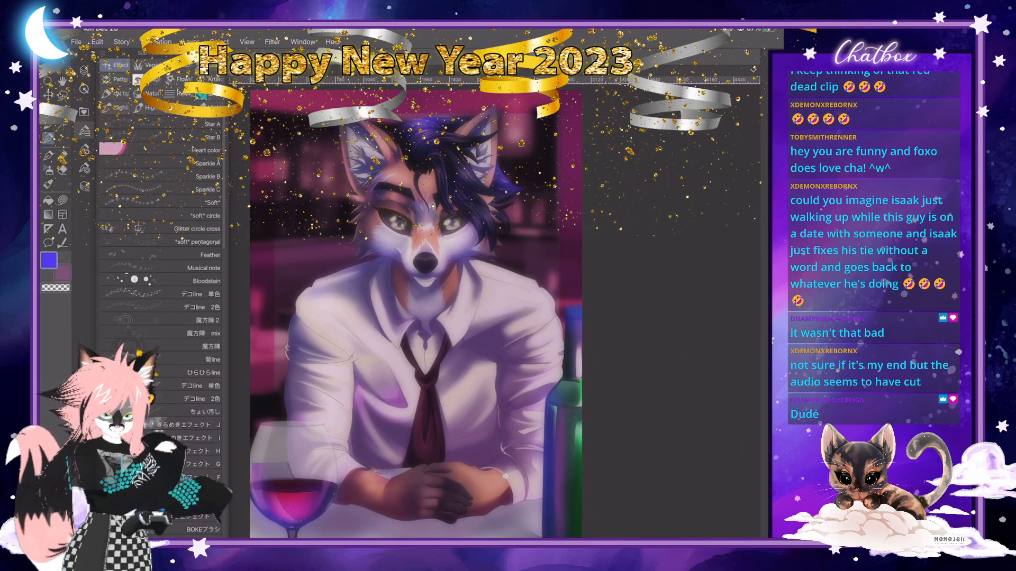
pyautogui.scroll(-3, 159, 318)
pyautogui.scroll(-5, 158, 317)
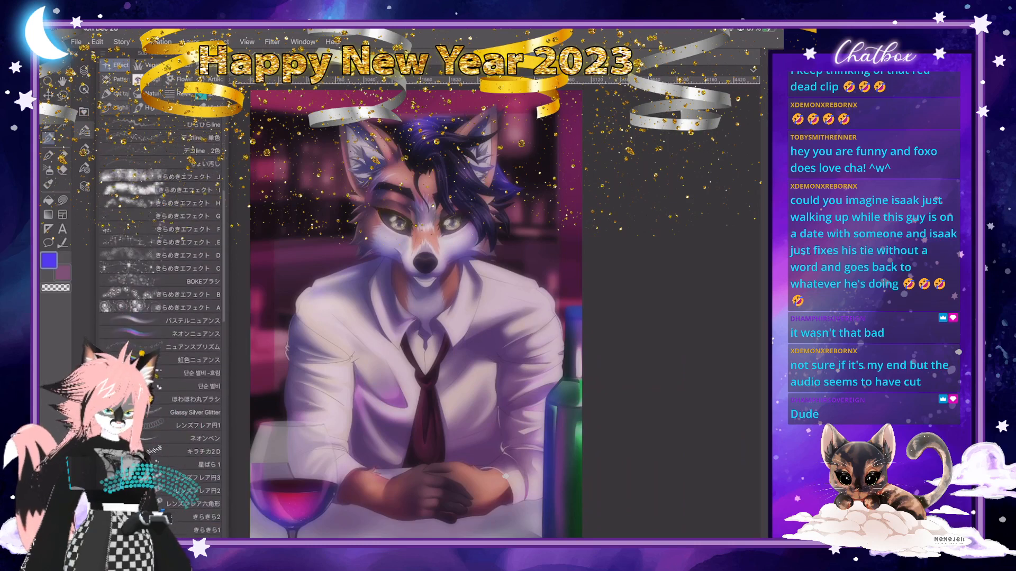
pyautogui.scroll(-3, 159, 317)
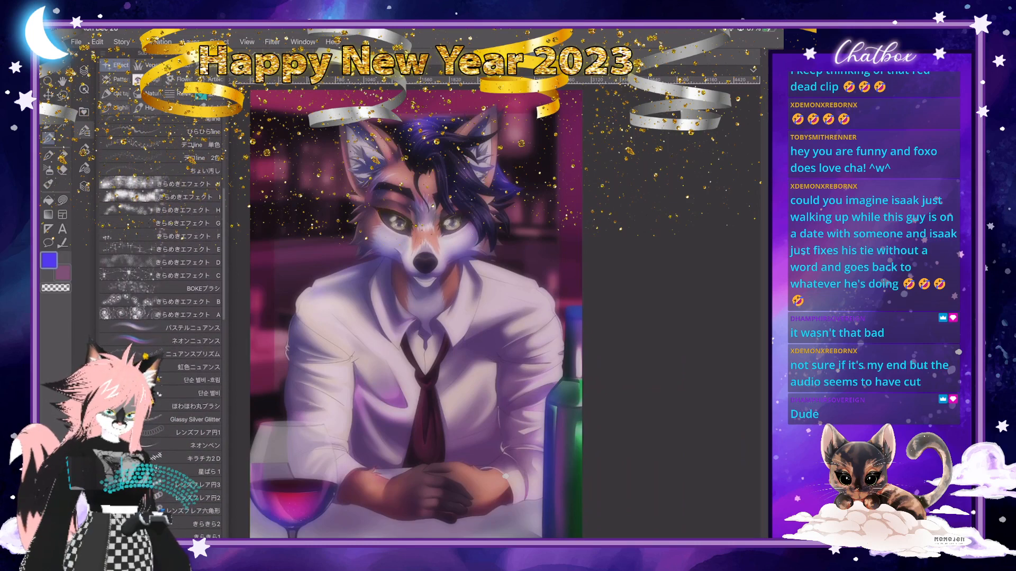
pyautogui.scroll(2, 158, 238)
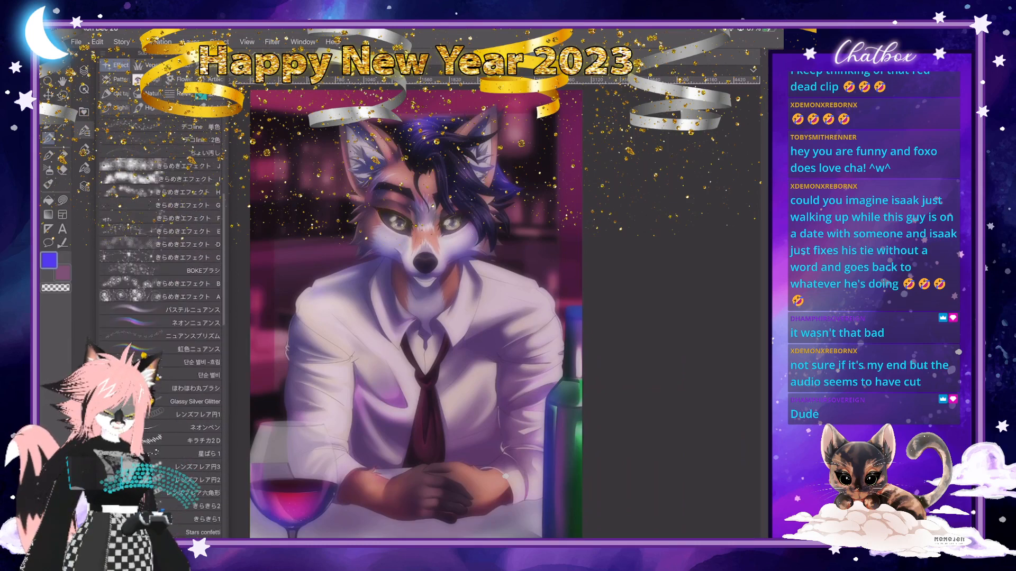
pyautogui.click(160, 271)
# Set the new layer's blend mode to Add (Glow) and change the drawing color to a pale lavender.
pyautogui.click(84, 70)
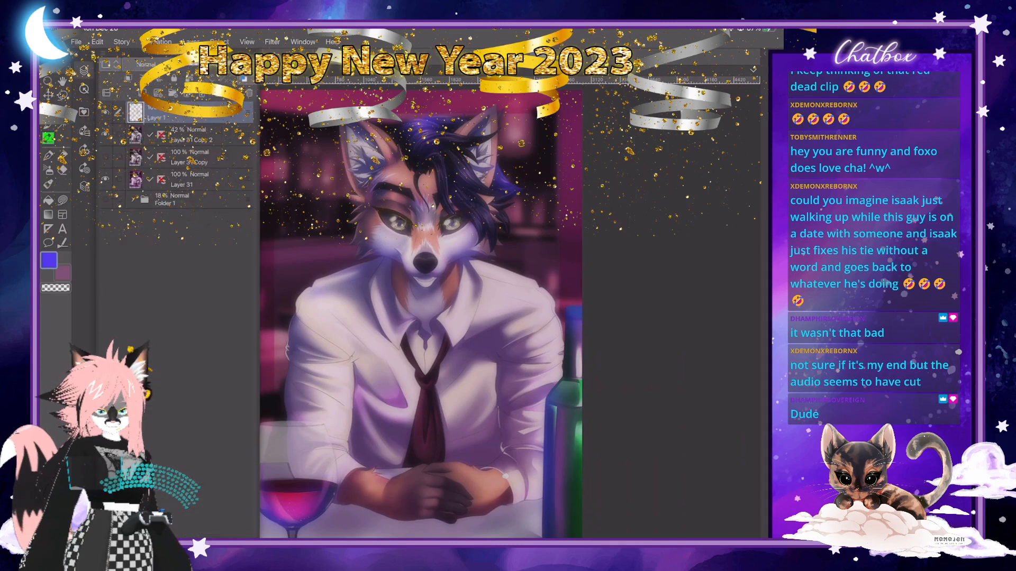
pyautogui.click(145, 64)
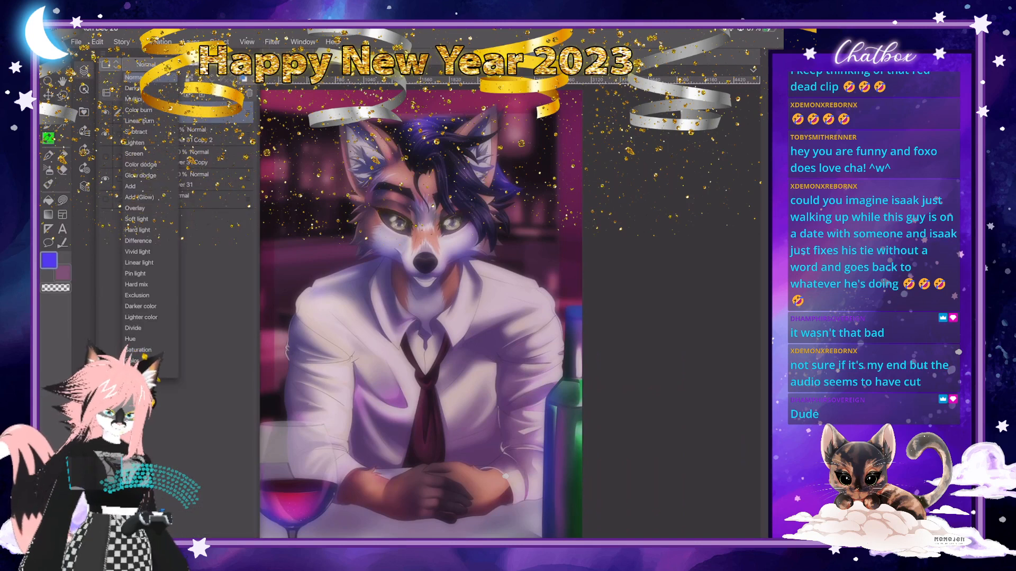
pyautogui.click(139, 196)
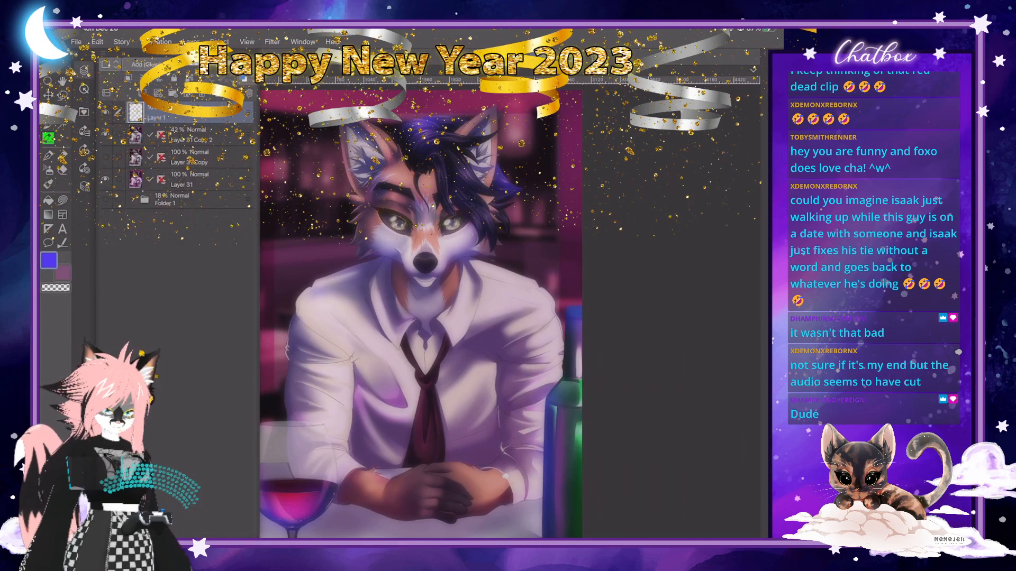
pyautogui.click(84, 150)
pyautogui.doubleClick(49, 261)
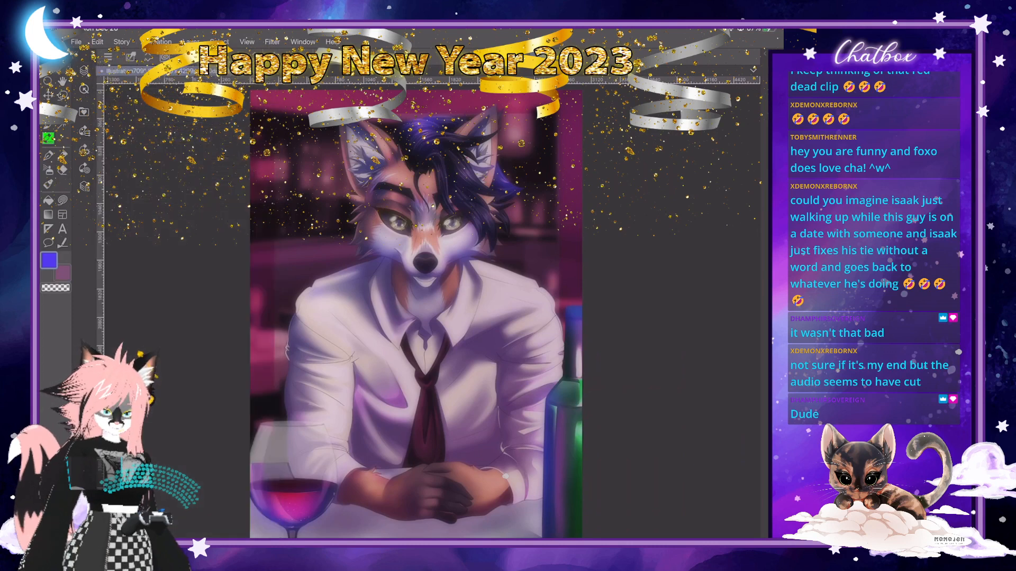
pyautogui.click(382, 379)
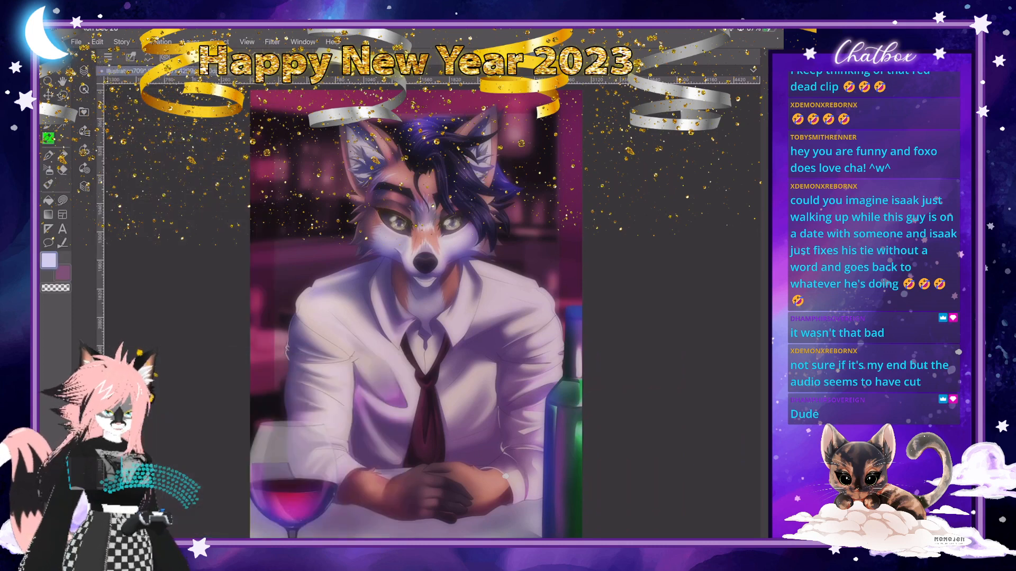
# Adjust the bokeh brush's size with a particle size of 718, test it on the background beside the ear, and undo the test.
pyautogui.click(84, 150)
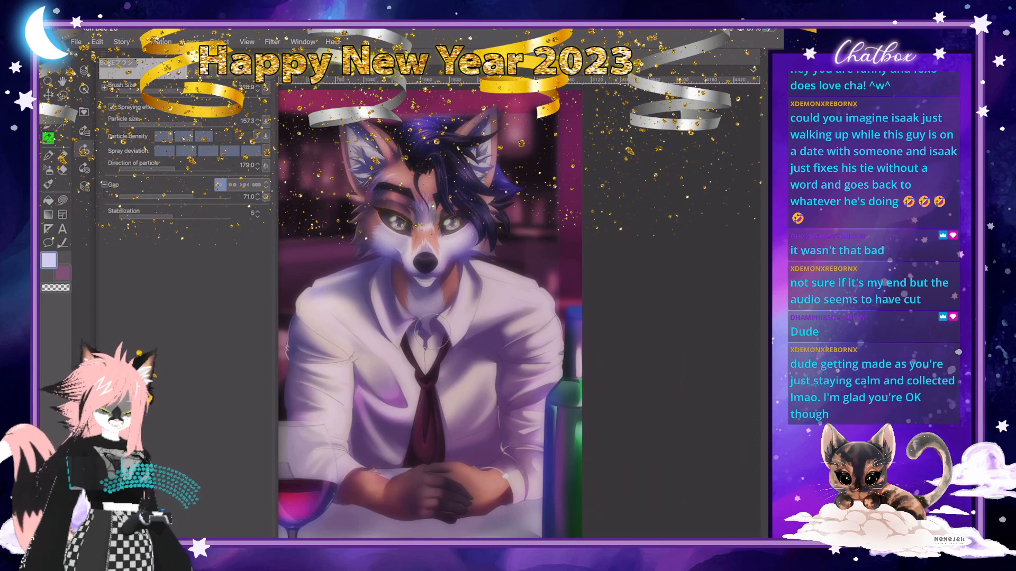
pyautogui.click(216, 91)
pyautogui.press('[')
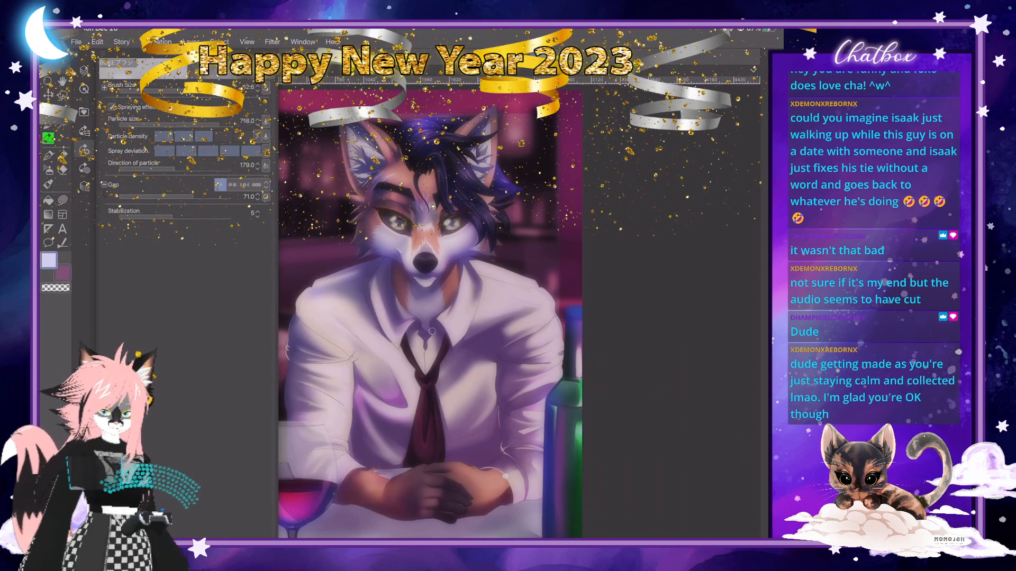
pyautogui.click(84, 150)
pyautogui.click(540, 194)
pyautogui.hotkey('ctrl', 'z')
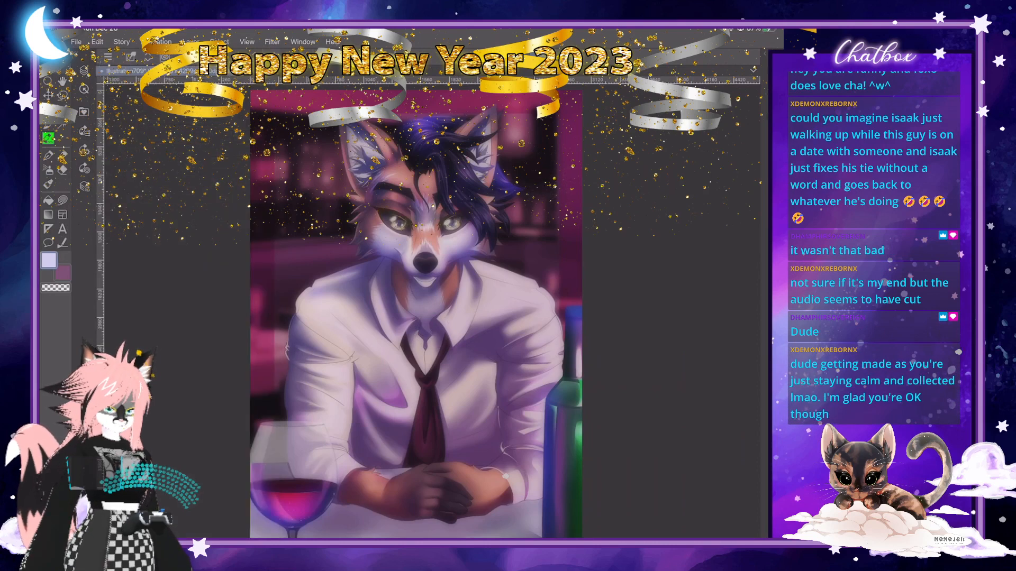
# Readjust the bokeh brush's particle size and scatter soft light spots across the portrait.
pyautogui.click(84, 150)
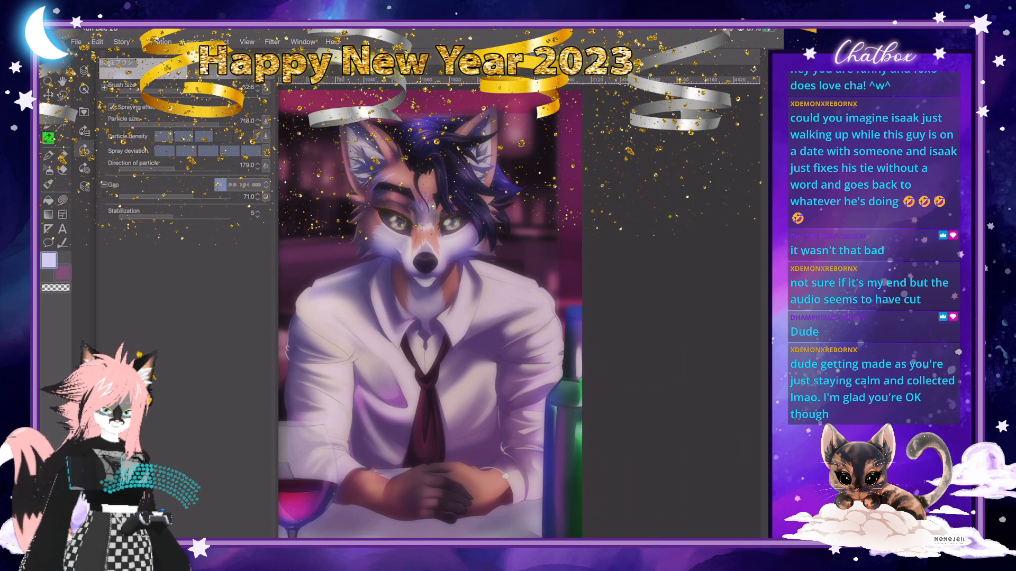
pyautogui.moveTo(219, 124); pyautogui.dragTo(227, 125)
pyautogui.click(84, 150)
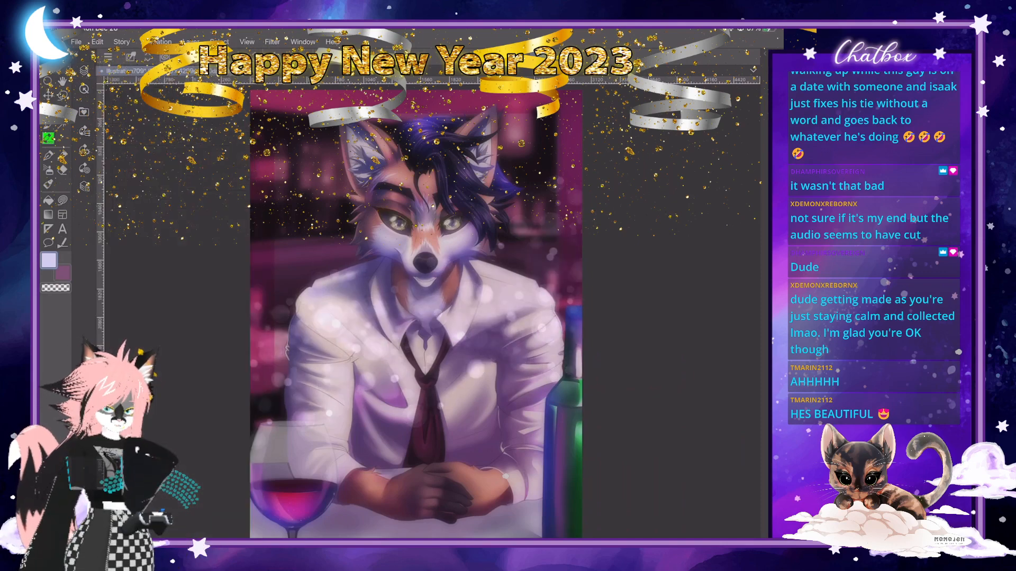
# Transform the bokeh light spots so they sit higher, over the background and the fox's head and shoulders.
pyautogui.hotkey('ctrl', 't')
pyautogui.moveTo(536, 253)
pyautogui.mouseDown()
pyautogui.moveTo(522, 124)
pyautogui.moveTo(527, 427)
pyautogui.moveTo(525, 242)
pyautogui.mouseUp()
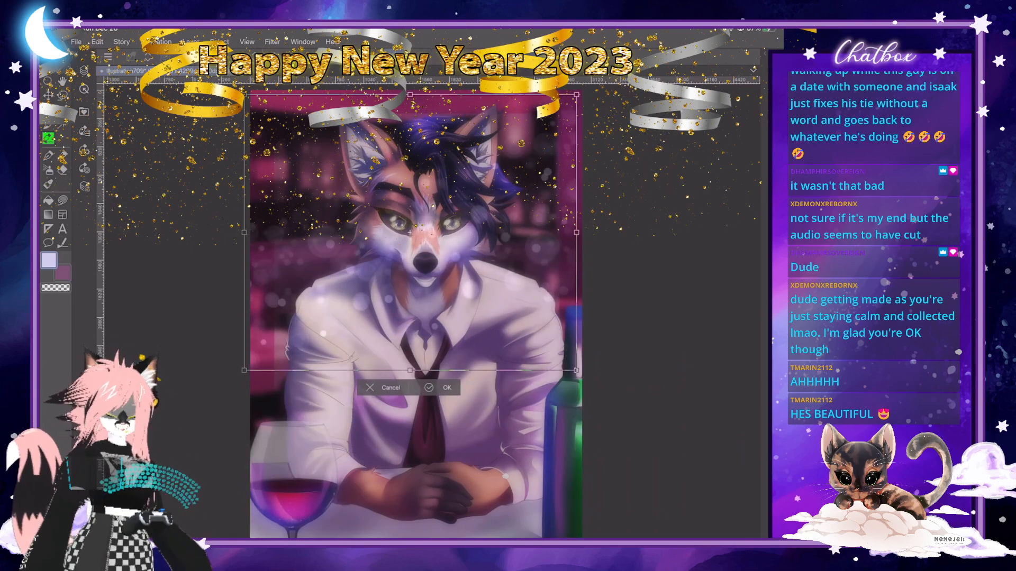
pyautogui.moveTo(550, 248); pyautogui.dragTo(556, 217)
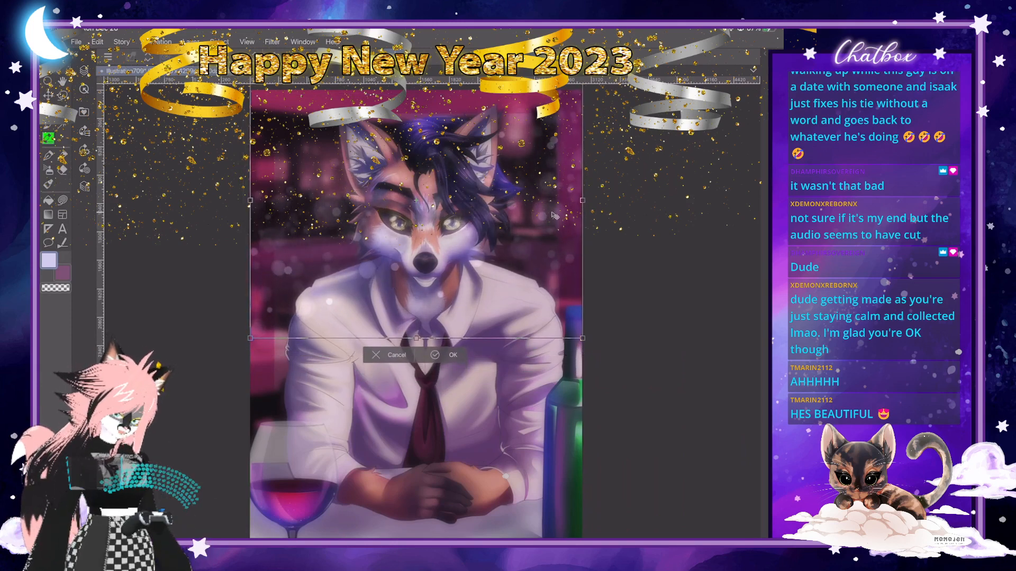
pyautogui.click(435, 357)
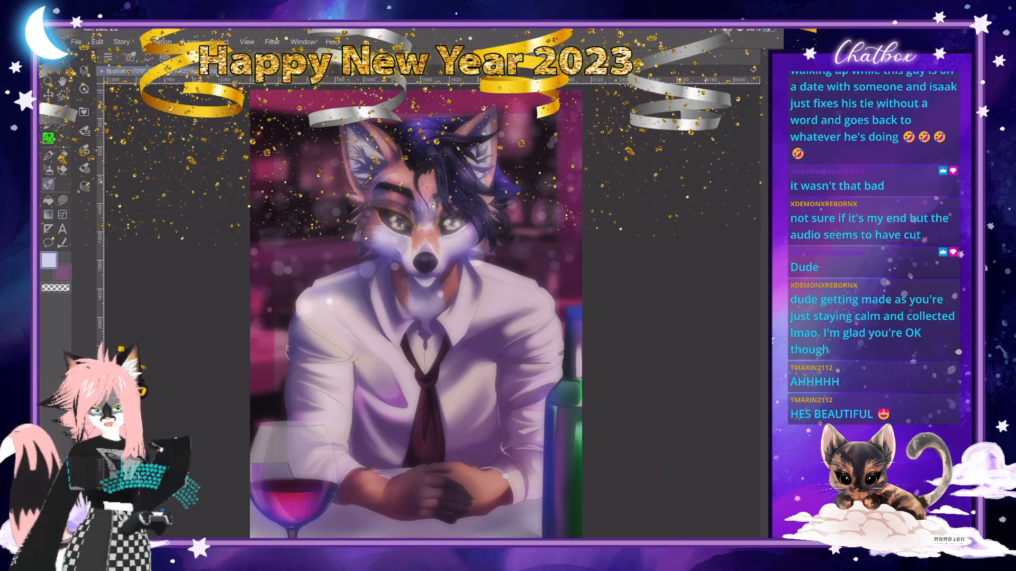
# Erase the bokeh spots over the fox's face, neck and chest using an enlarged soft airbrush with transparent color.
pyautogui.click(48, 169)
pyautogui.click(84, 150)
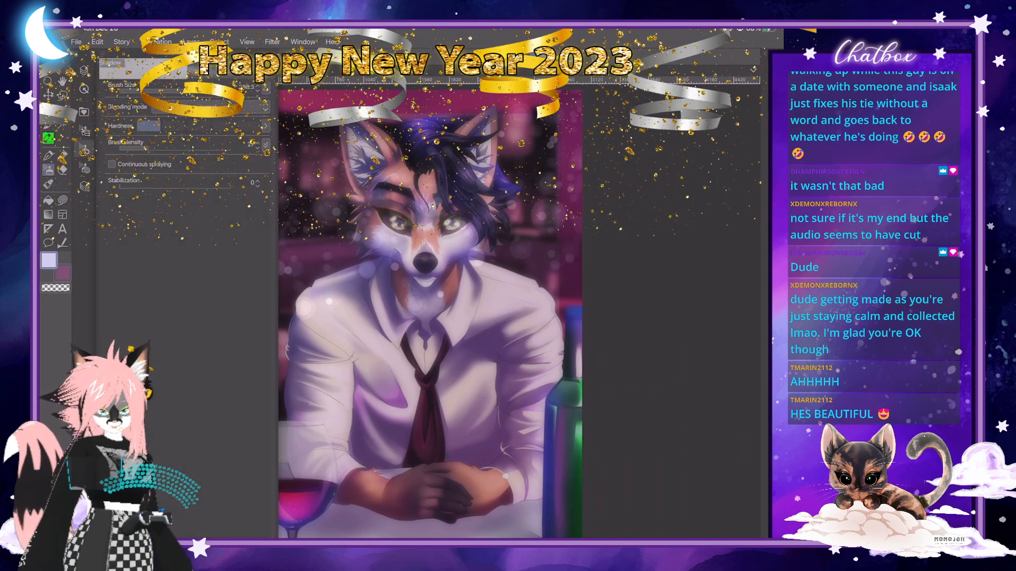
pyautogui.click(55, 288)
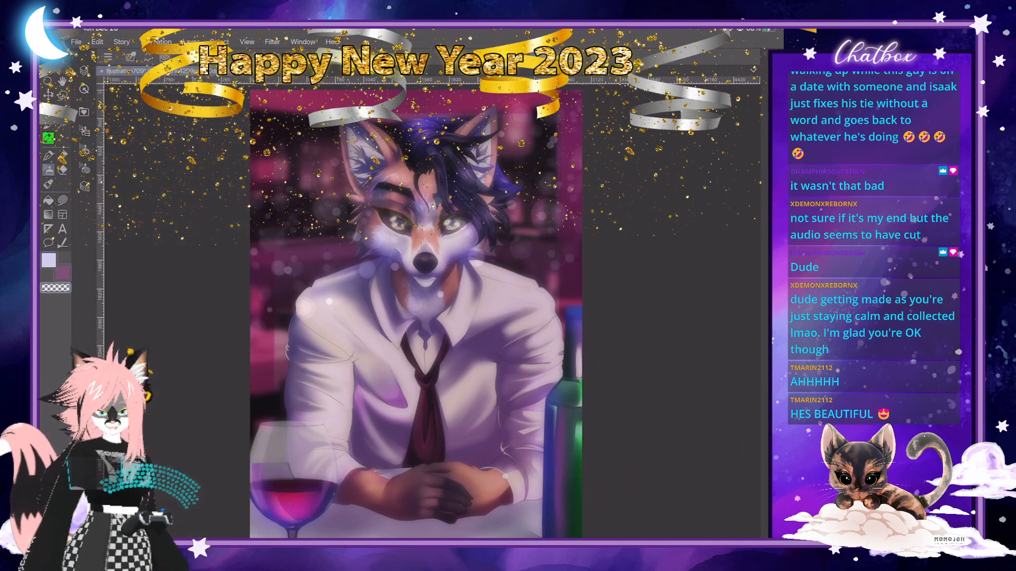
pyautogui.click(84, 150)
pyautogui.press(']')
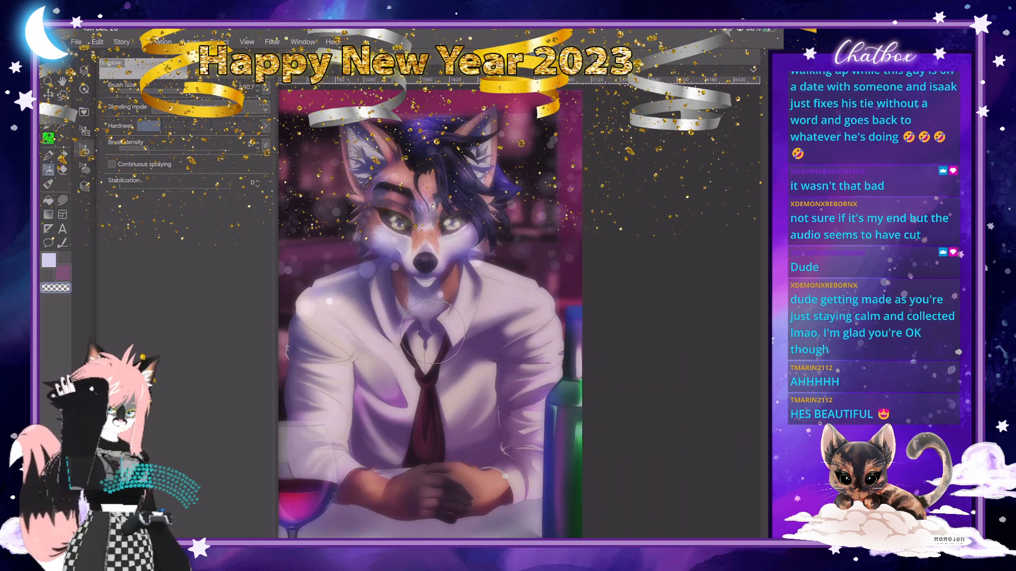
pyautogui.click(432, 332)
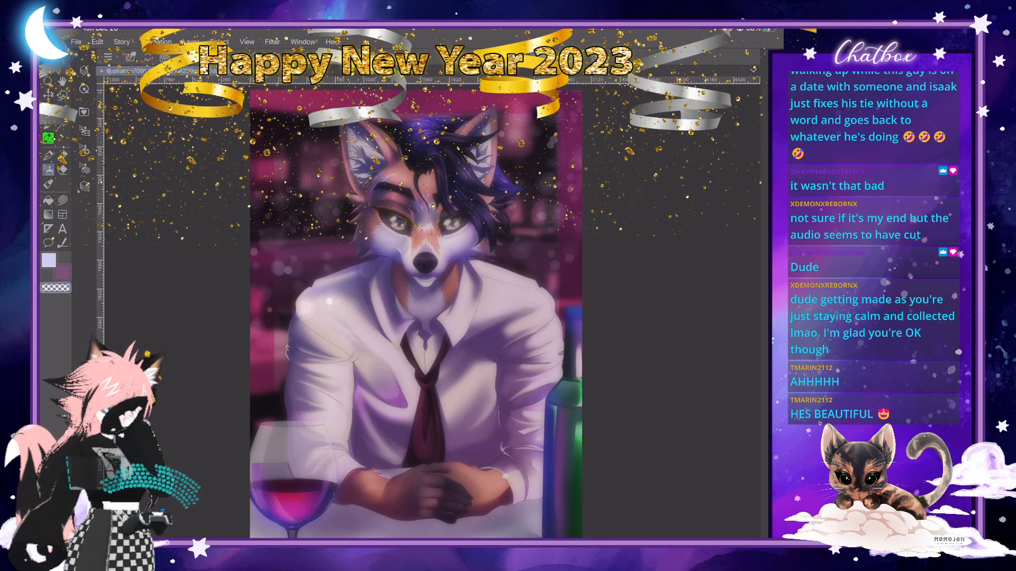
# Duplicate the bokeh layer, try the Divide and Vivid light blend modes on the copy, and delete it.
pyautogui.hotkey('ctrl', 'v')
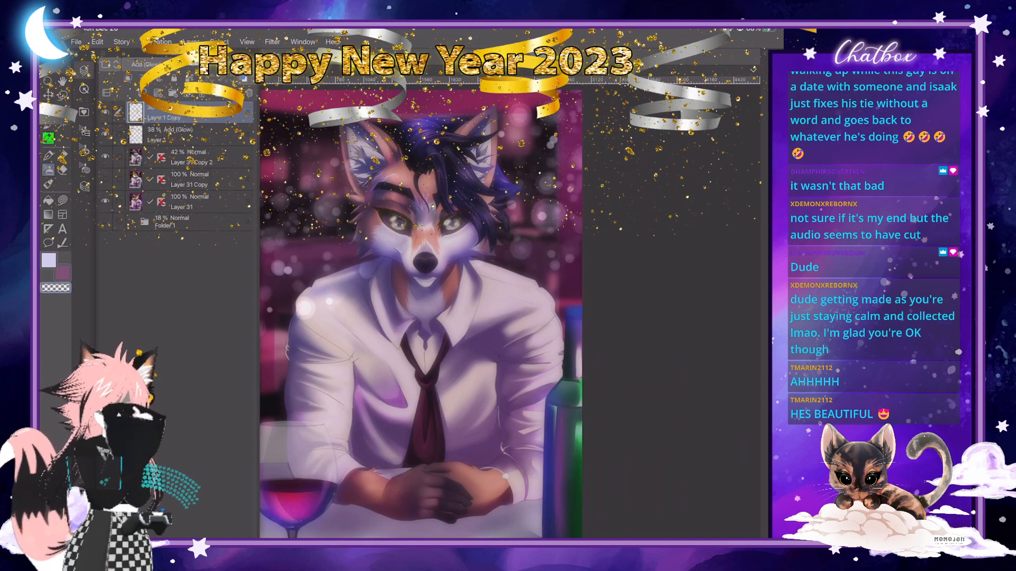
pyautogui.click(145, 64)
pyautogui.click(132, 328)
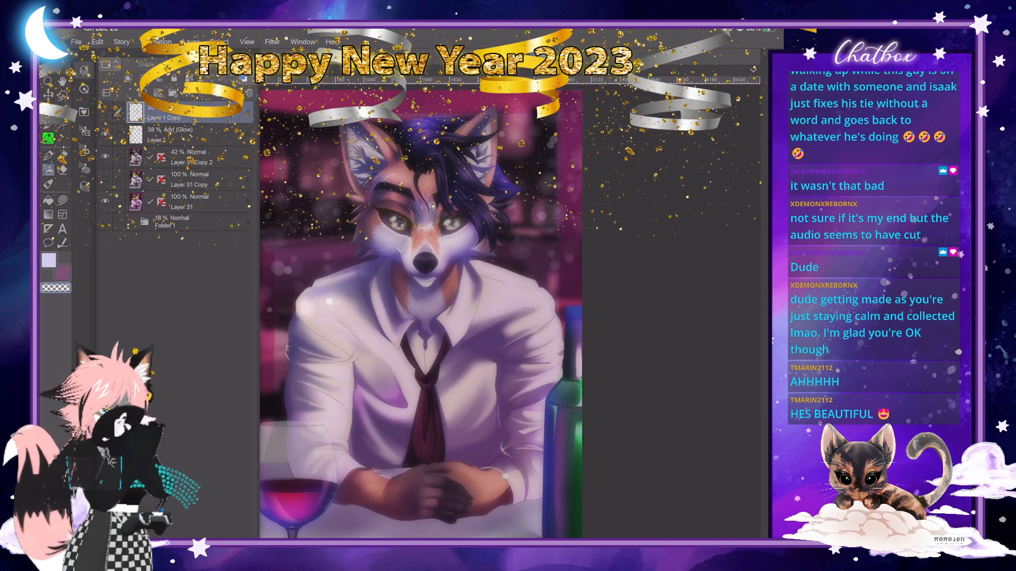
pyautogui.click(146, 64)
pyautogui.click(137, 252)
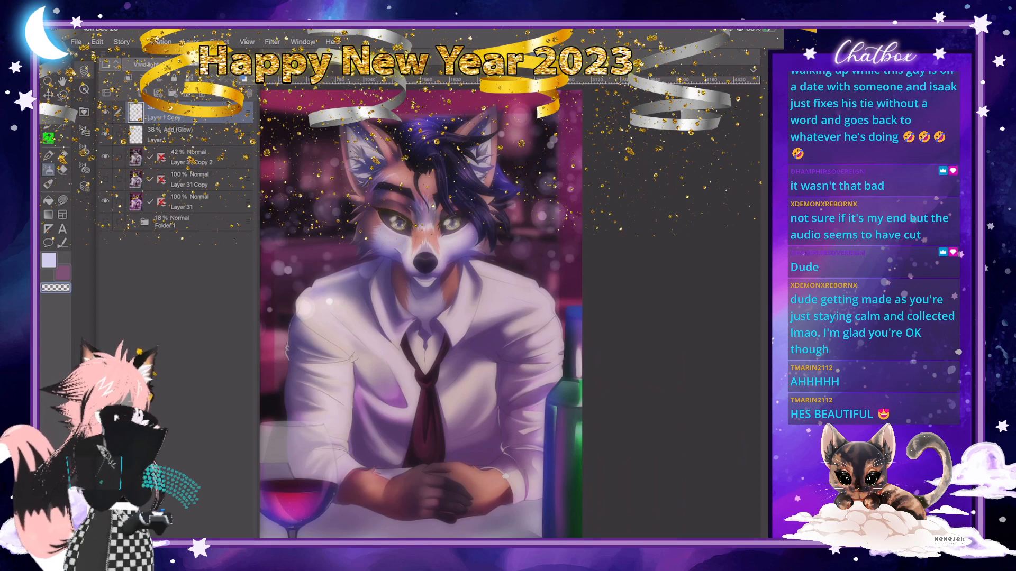
pyautogui.click(249, 93)
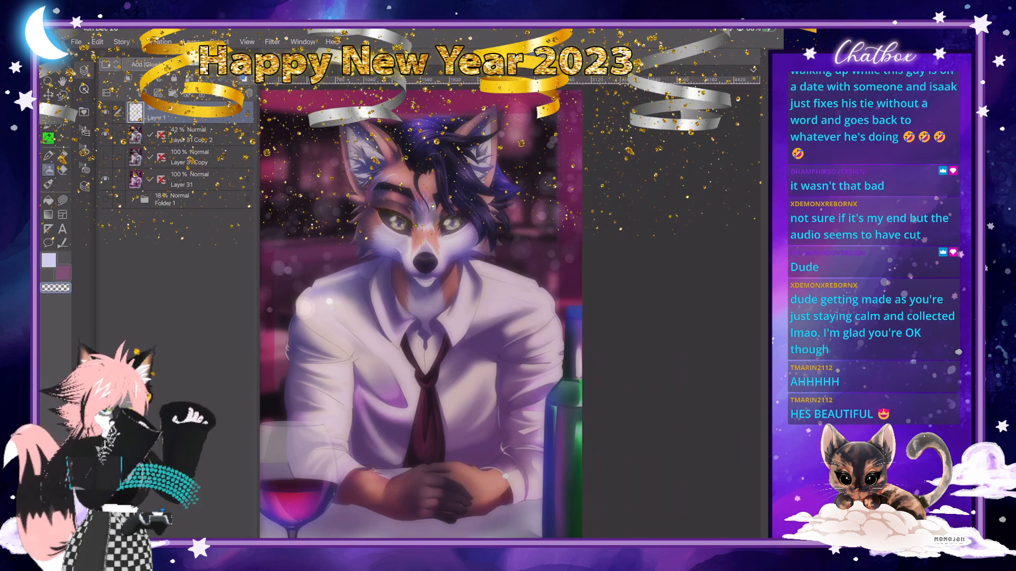
# Stamp star sparkles across the portrait with the きらめきエフェクト G brush on a new layer, and set that layer to Add (Glow).
pyautogui.click(84, 150)
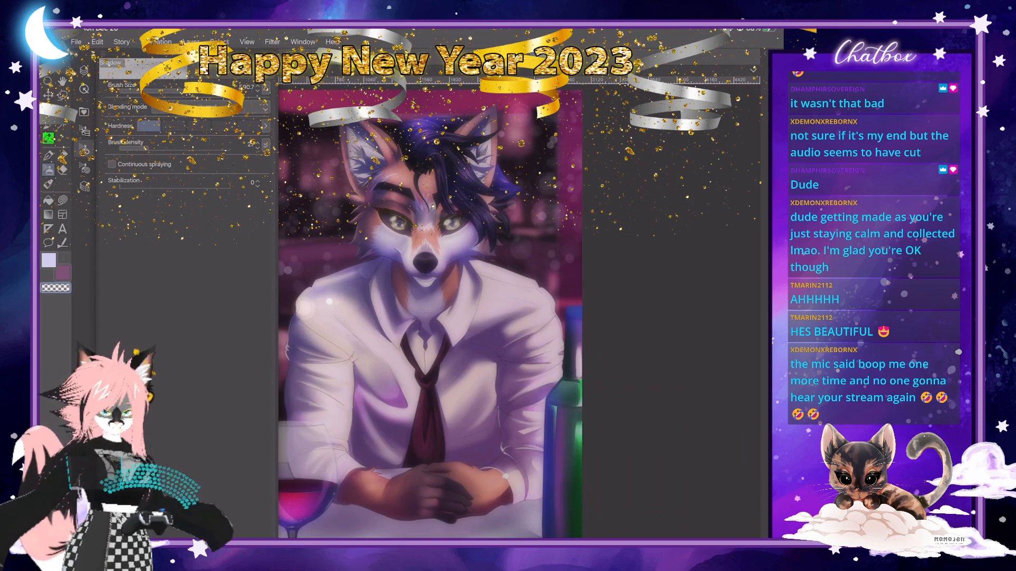
pyautogui.press('i')
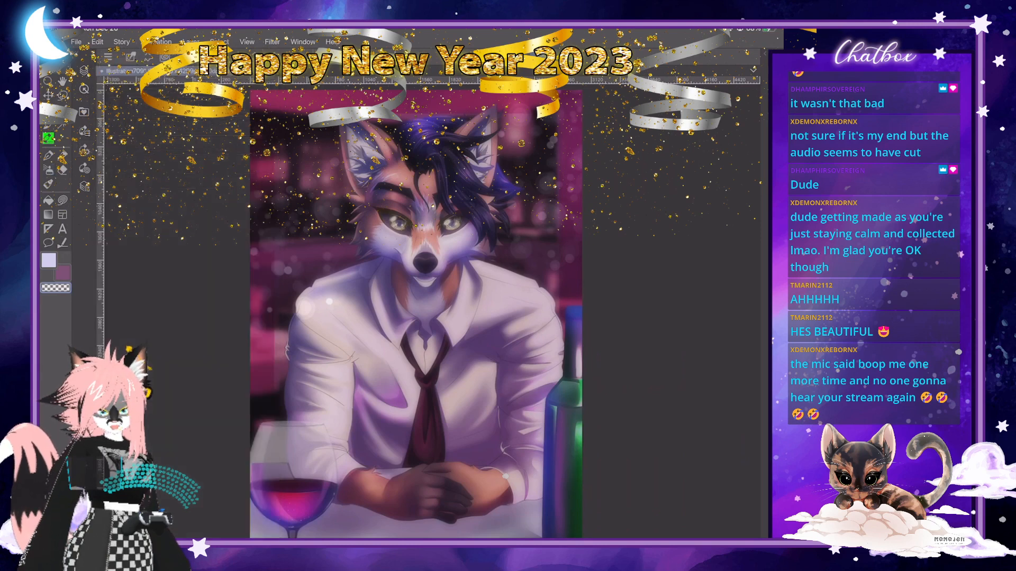
pyautogui.click(85, 150)
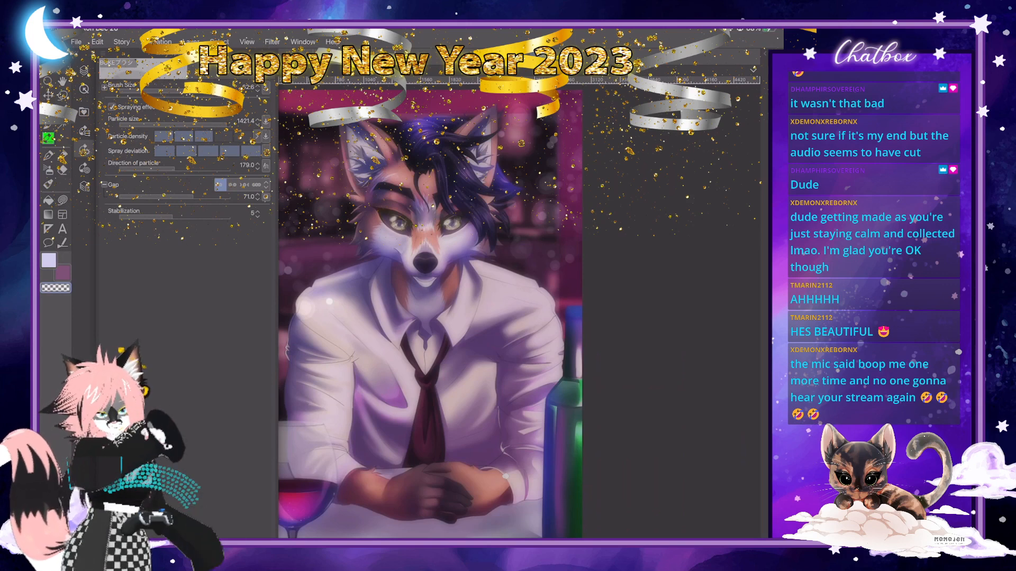
pyautogui.click(84, 131)
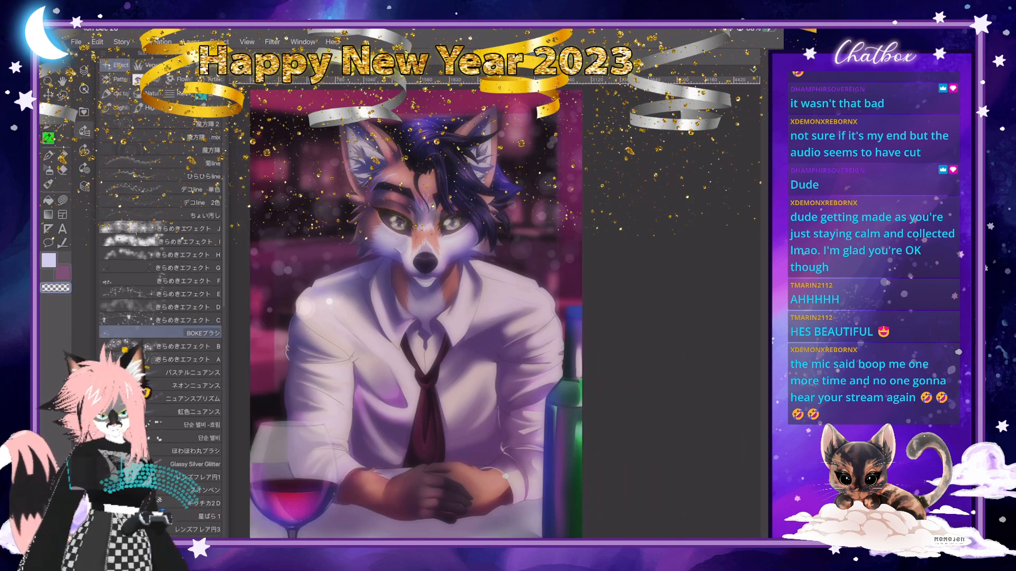
pyautogui.click(160, 268)
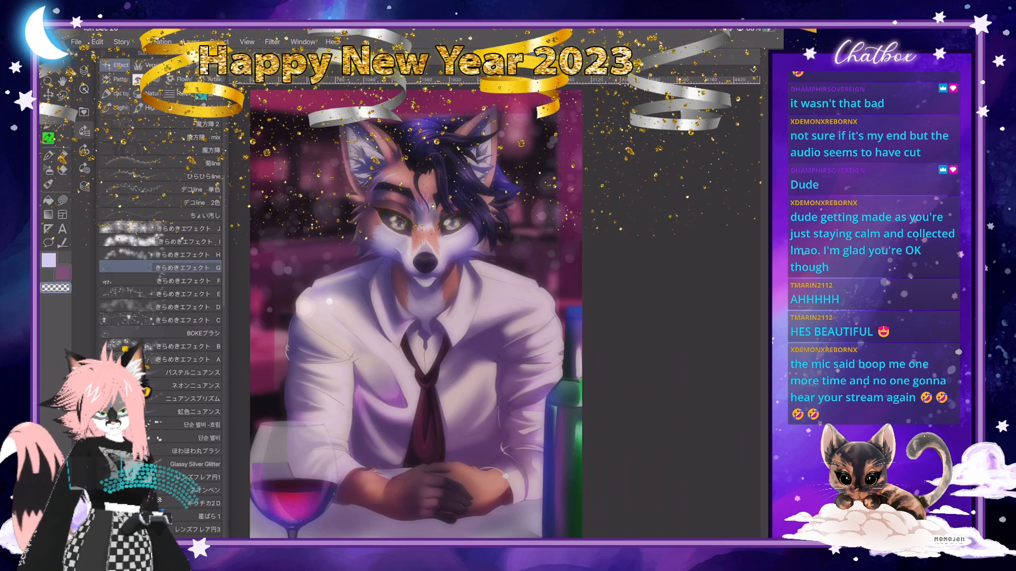
pyautogui.click(84, 69)
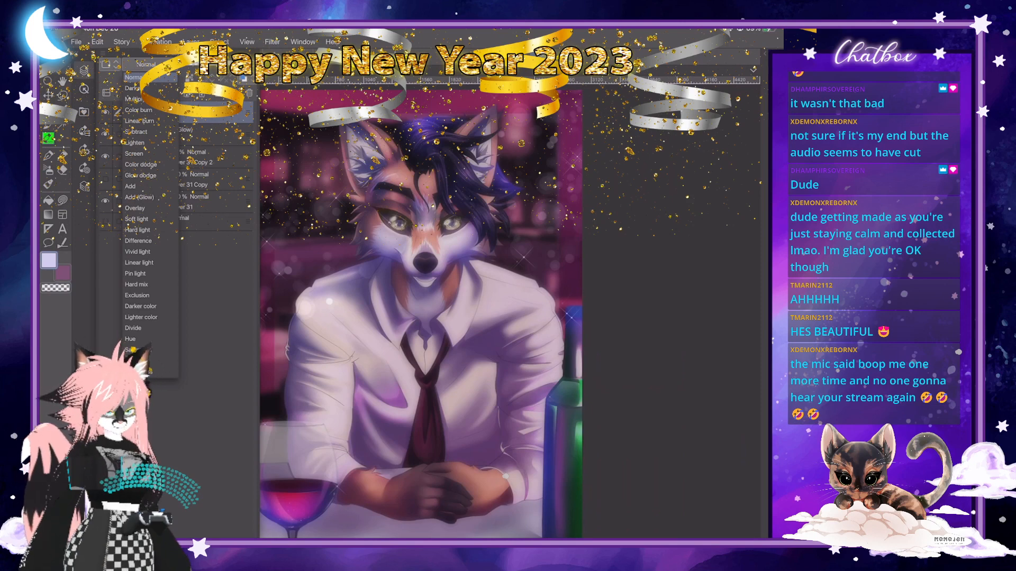
pyautogui.click(139, 197)
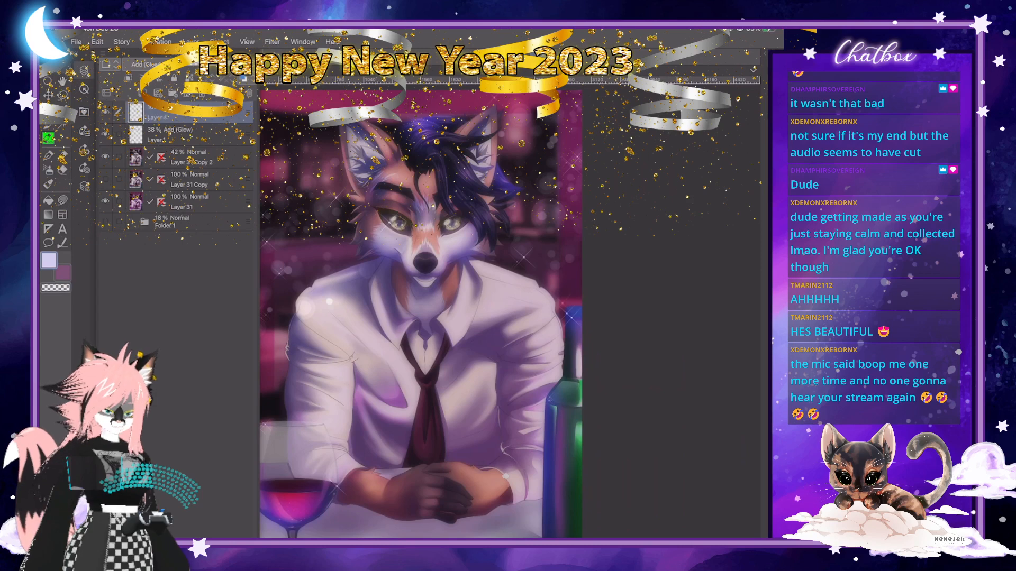
# Duplicate the sparkle layer and apply a Gaussian blur with strength 38.11 to the copy.
pyautogui.hotkey('ctrl', 'j')
pyautogui.click(272, 41)
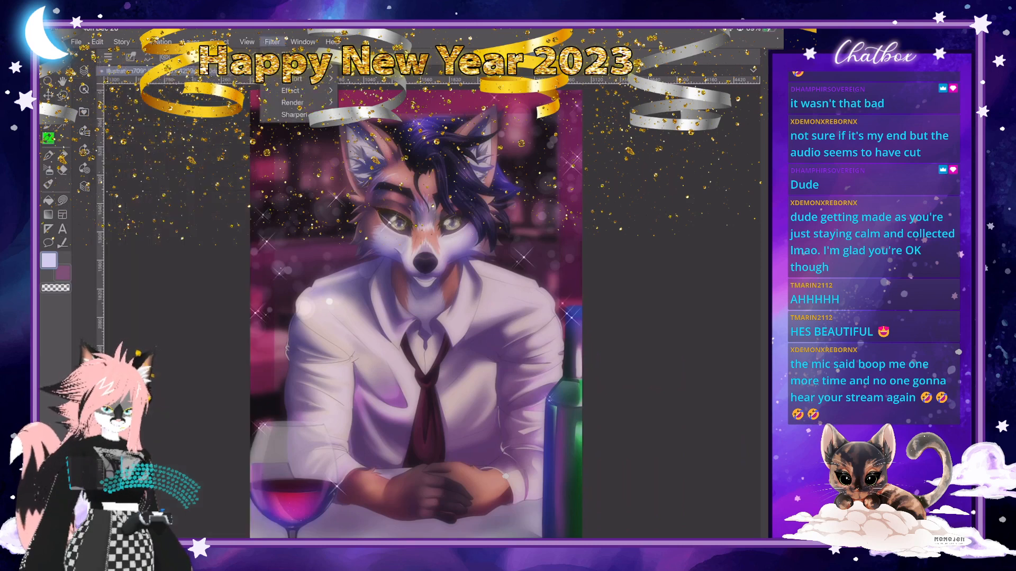
pyautogui.click(291, 57)
pyautogui.click(365, 87)
pyautogui.moveTo(103, 351); pyautogui.dragTo(153, 351)
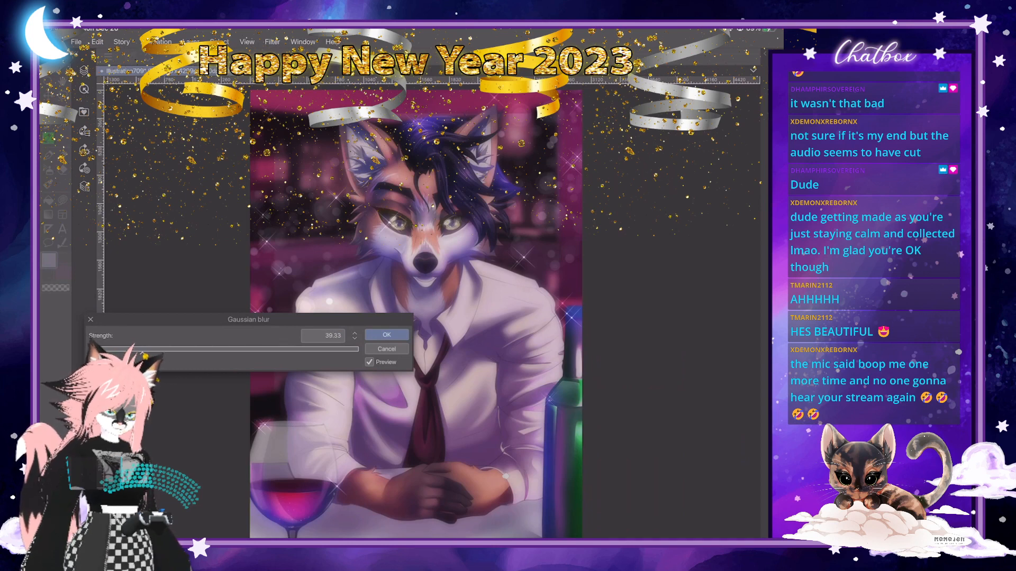
pyautogui.moveTo(142, 352); pyautogui.dragTo(160, 352)
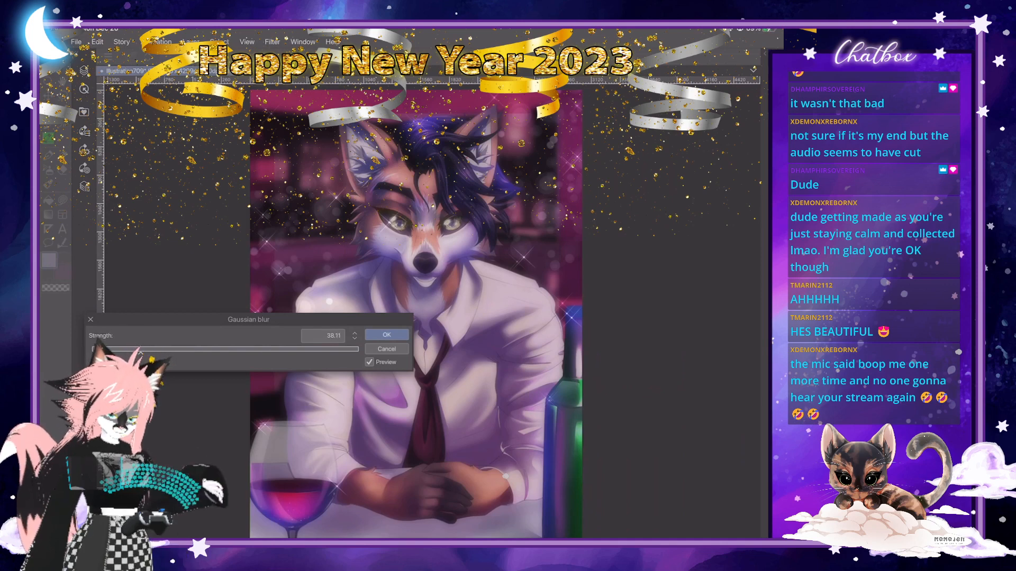
pyautogui.press('Return')
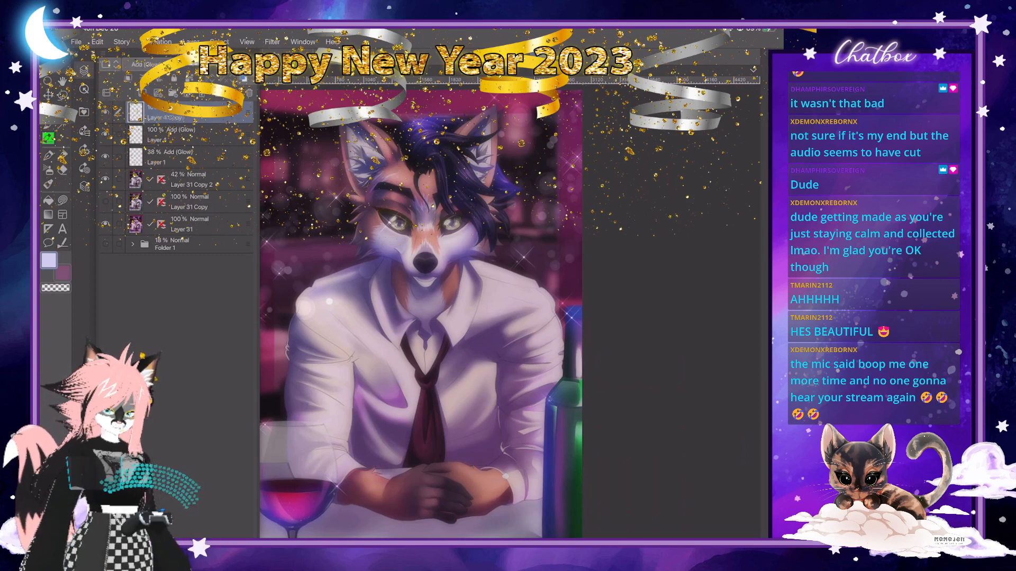
# Duplicate the blurred sparkle layer to strengthen the glow around the sparkles.
pyautogui.hotkey('ctrl', 'v')
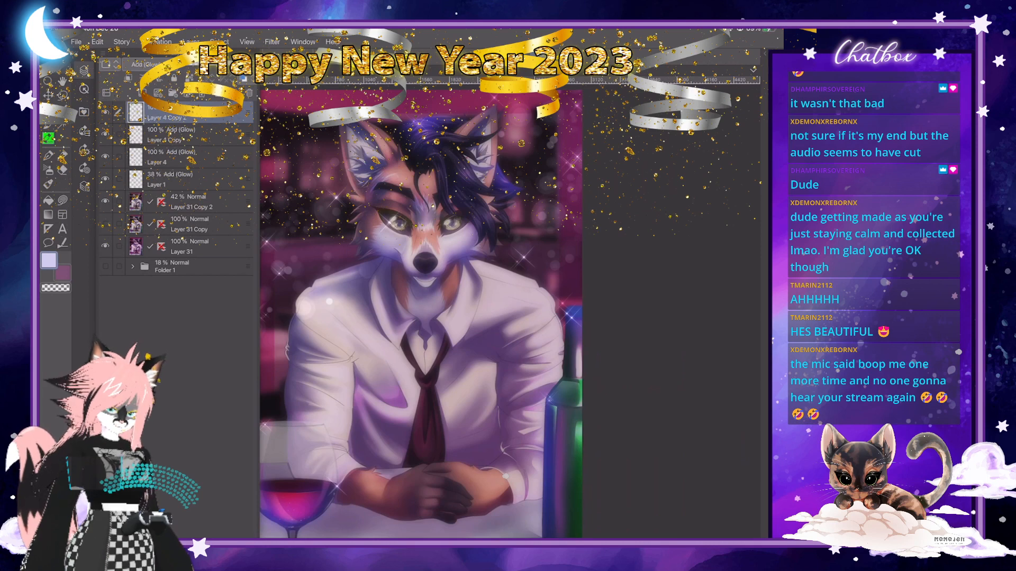
pyautogui.hotkey('ctrl', 'z')
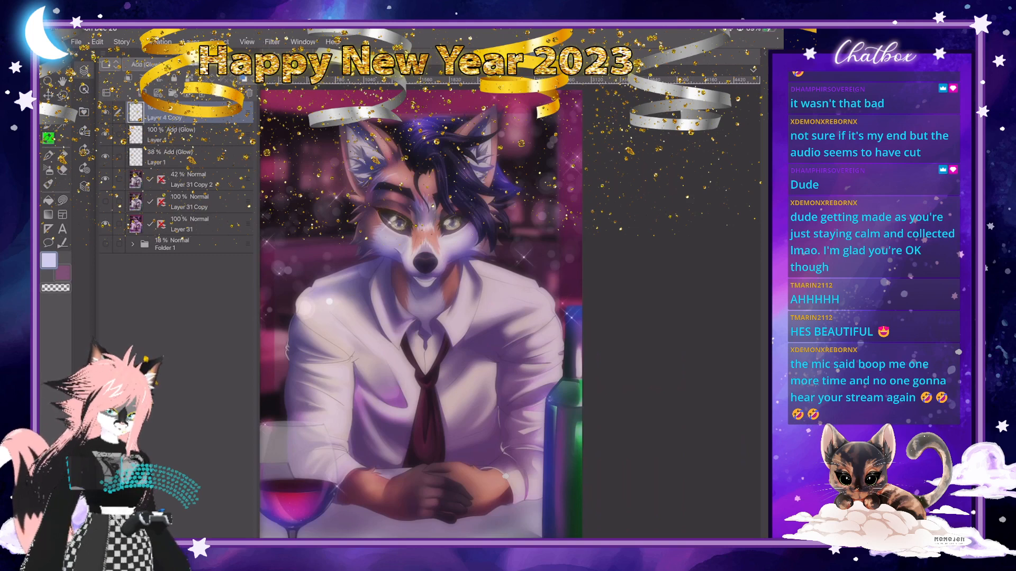
pyautogui.hotkey('ctrl', 'v')
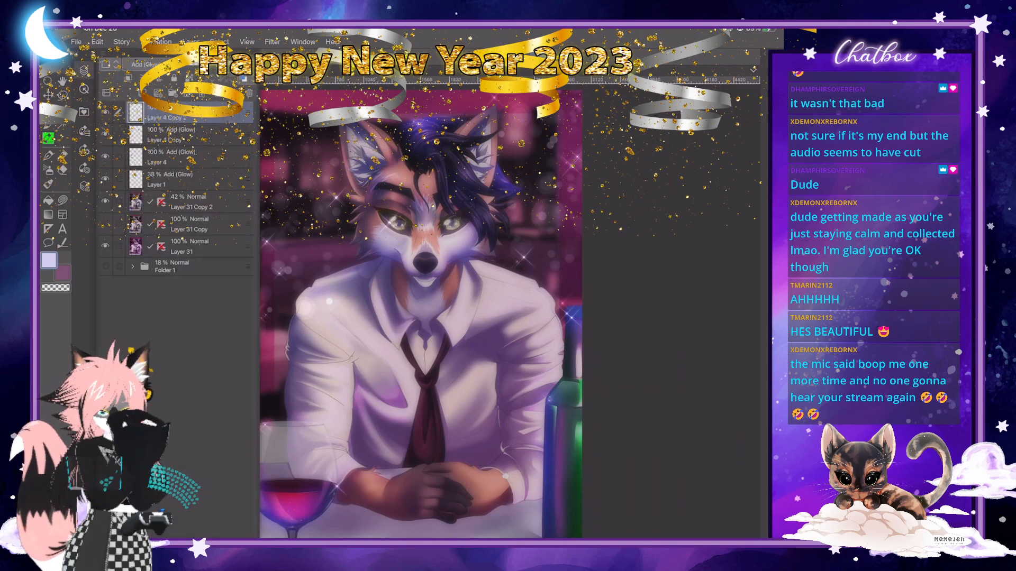
# Select all layers from Layer 31 up to the topmost sparkle copy and merge them into one layer.
pyautogui.moveTo(119, 245); pyautogui.dragTo(119, 112)
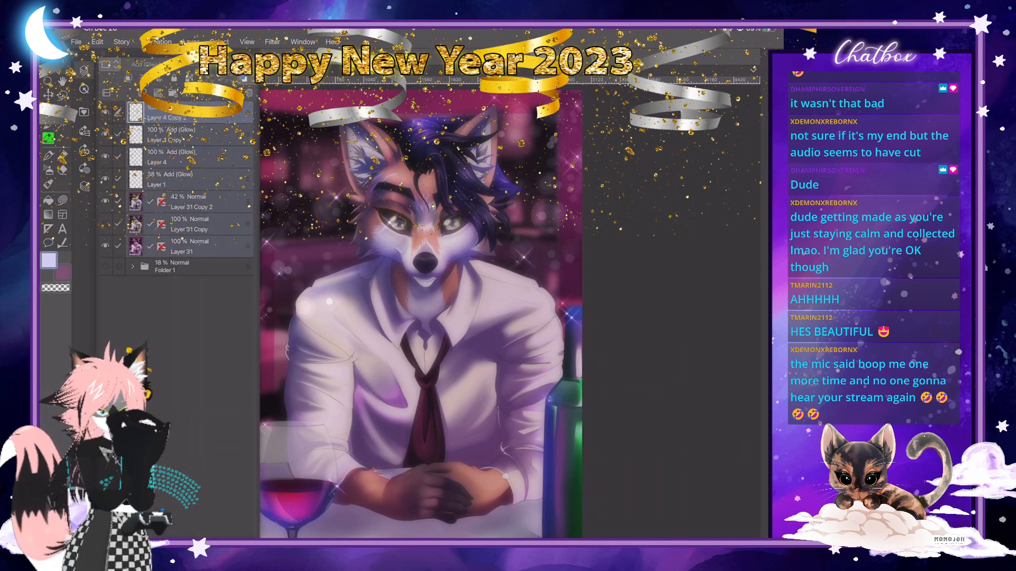
pyautogui.click(190, 42)
pyautogui.click(232, 279)
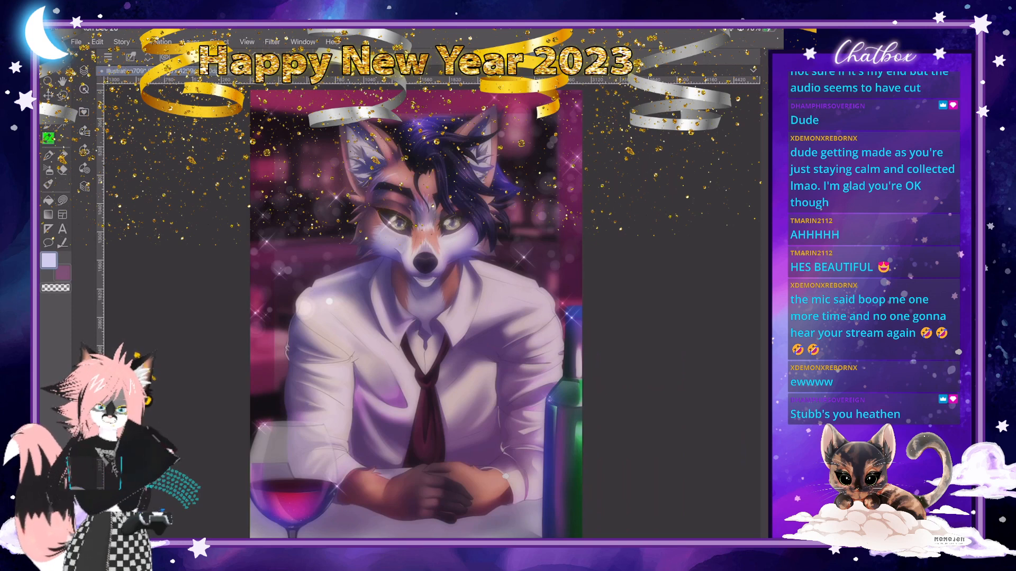
# Examine the merged portrait as a whole and close up around the fox's eyes, and review the edit history.
pyautogui.press('e')
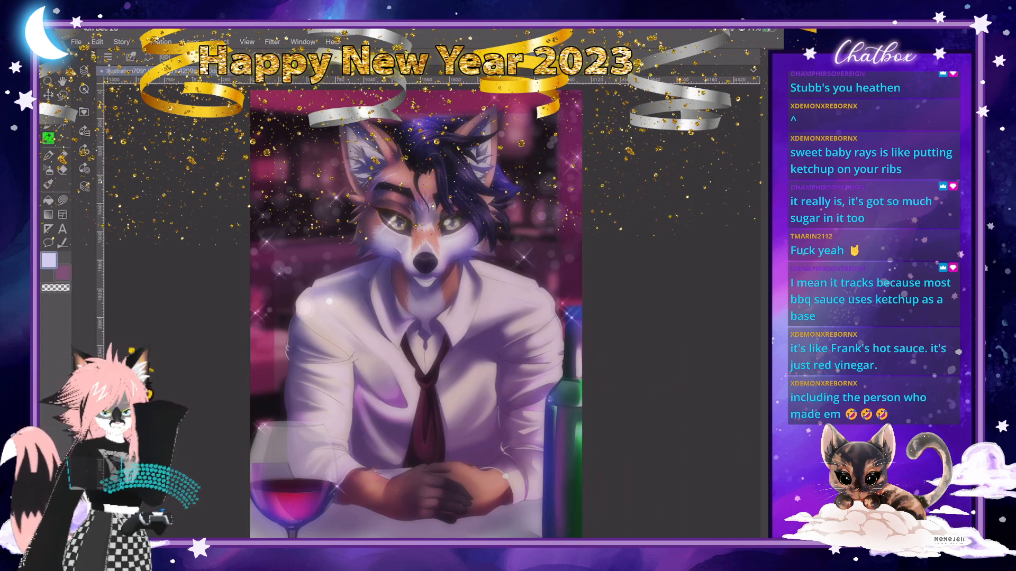
pyautogui.click(84, 70)
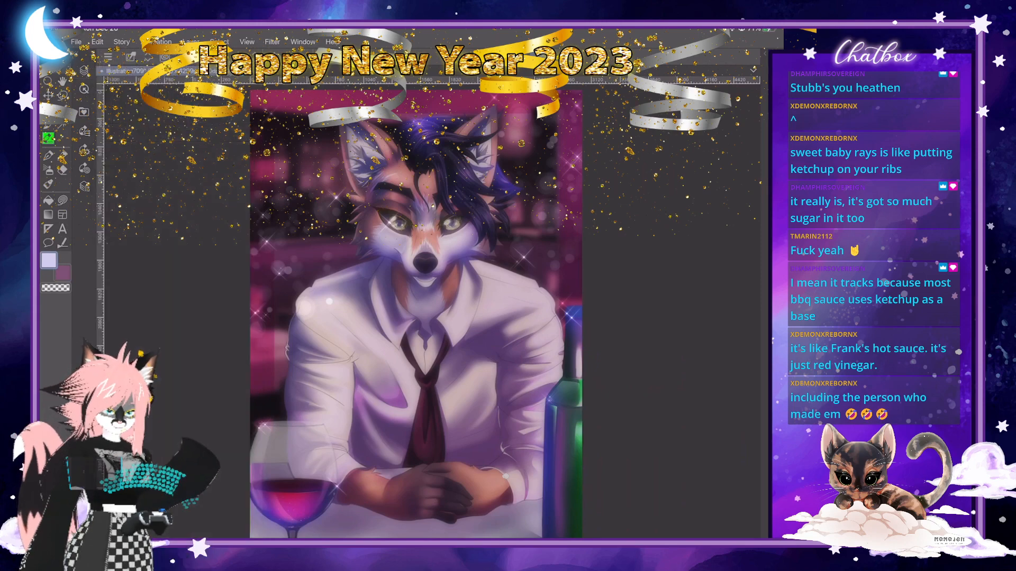
pyautogui.scroll(5, 421, 312)
pyautogui.scroll(-4, 421, 312)
pyautogui.scroll(-1, 412, 312)
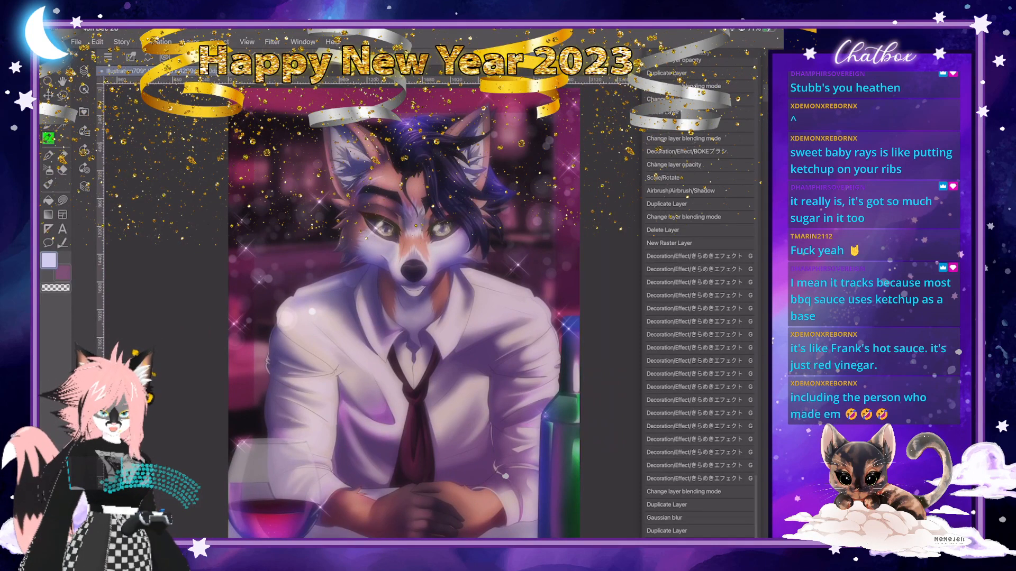
pyautogui.scroll(-1, 415, 313)
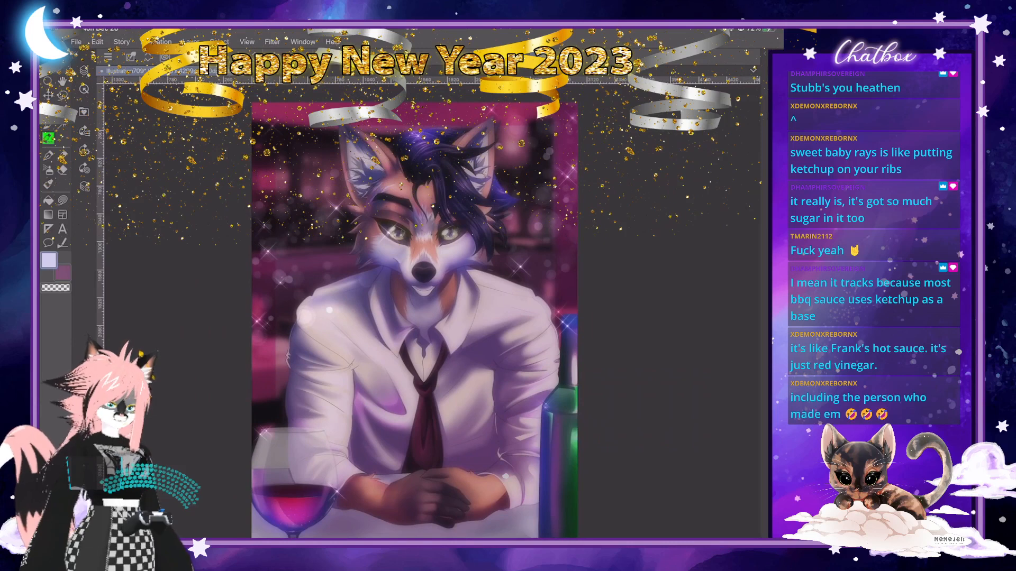
pyautogui.scroll(-1, 414, 321)
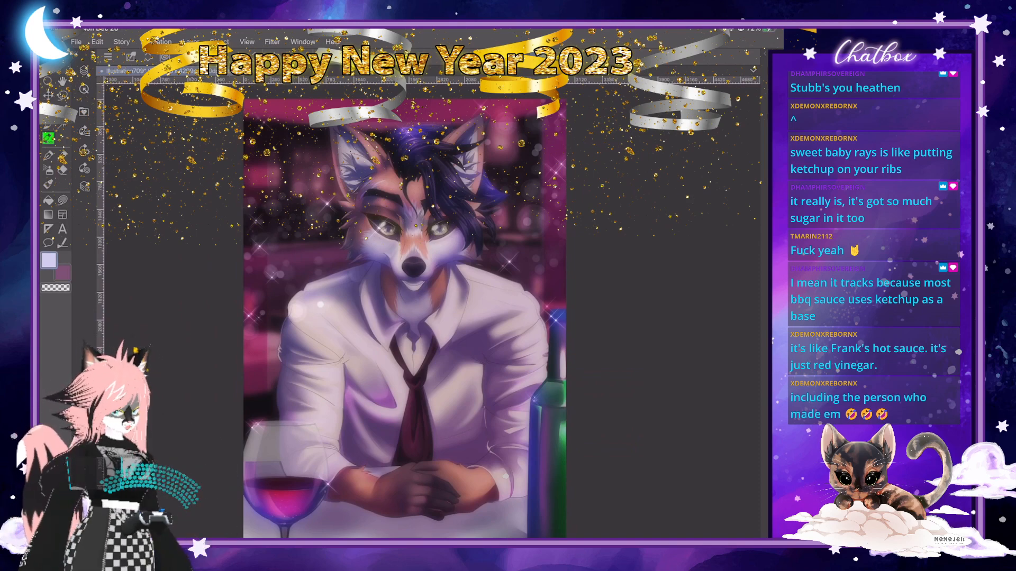
pyautogui.scroll(6, 426, 225)
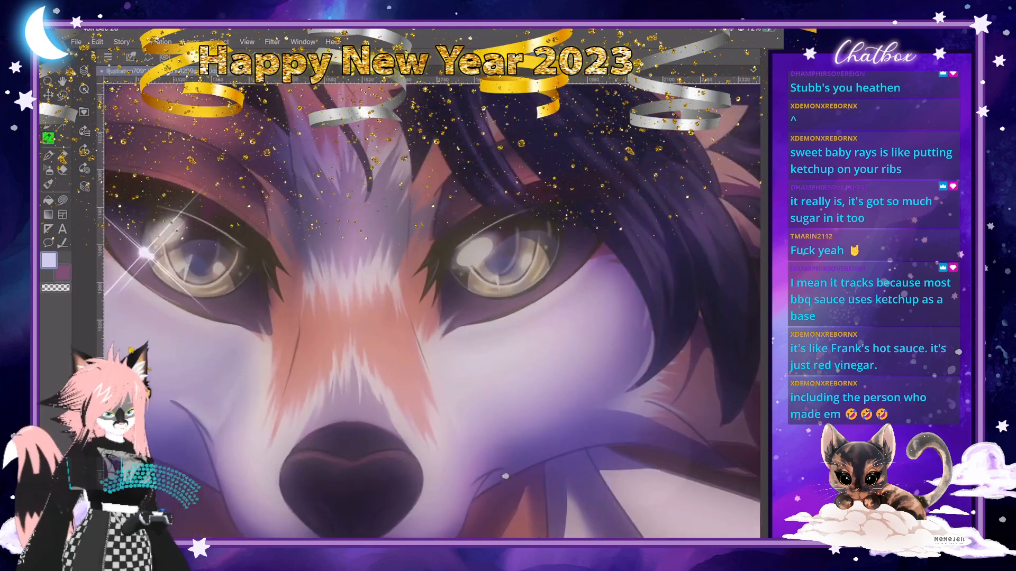
pyautogui.scroll(5, 142, 252)
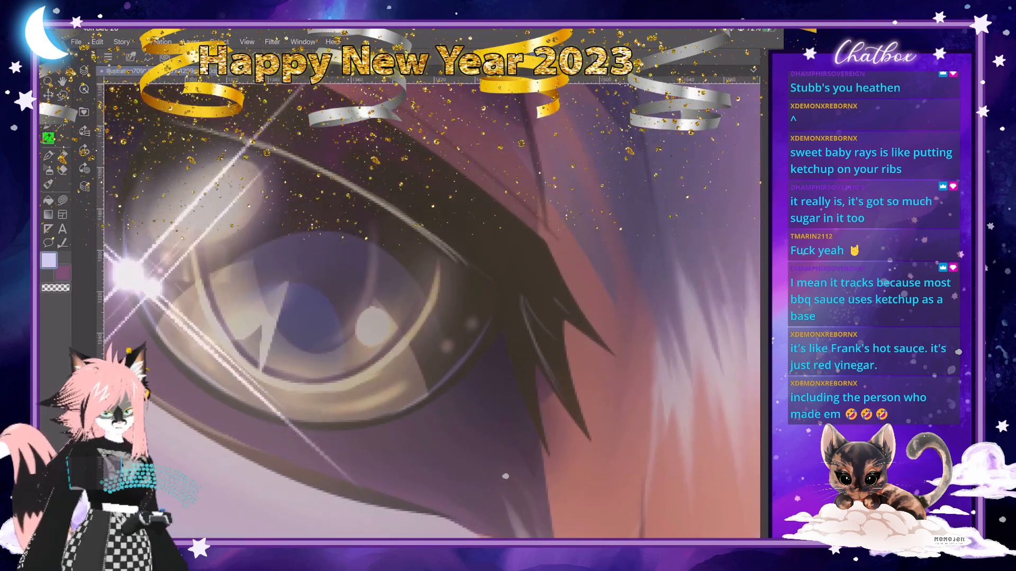
pyautogui.scroll(-10, 286, 273)
pyautogui.scroll(-5, 392, 318)
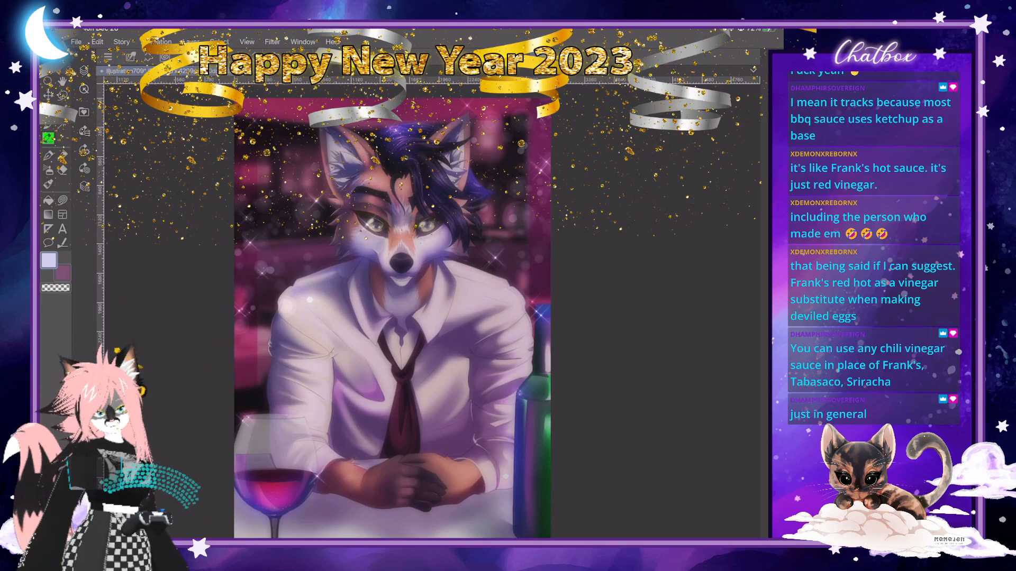
# Place the favorite material "new sig 2021" on the canvas and shrink it onto the base of the green bottle.
pyautogui.click(84, 112)
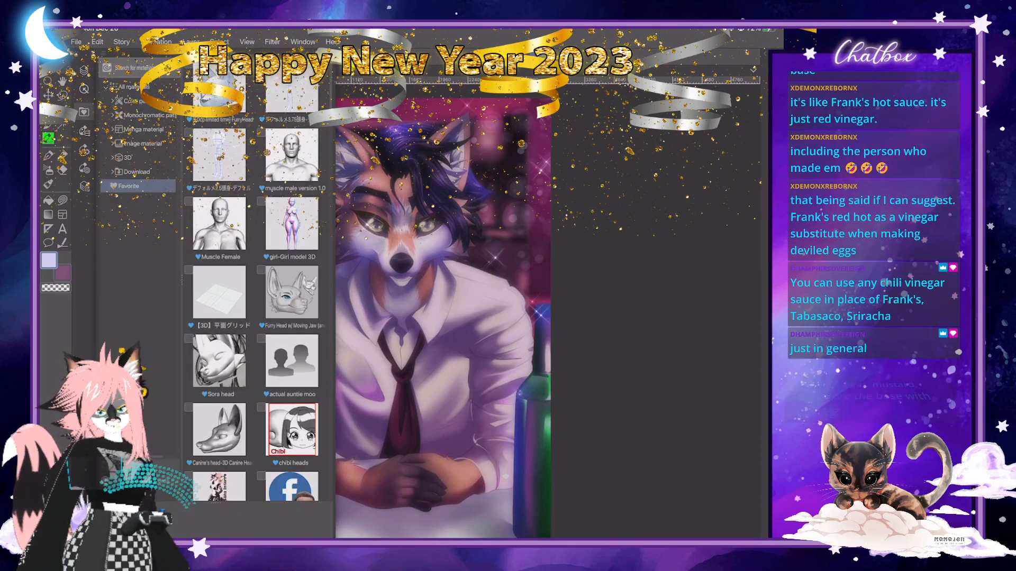
pyautogui.scroll(-4, 255, 286)
pyautogui.click(219, 266)
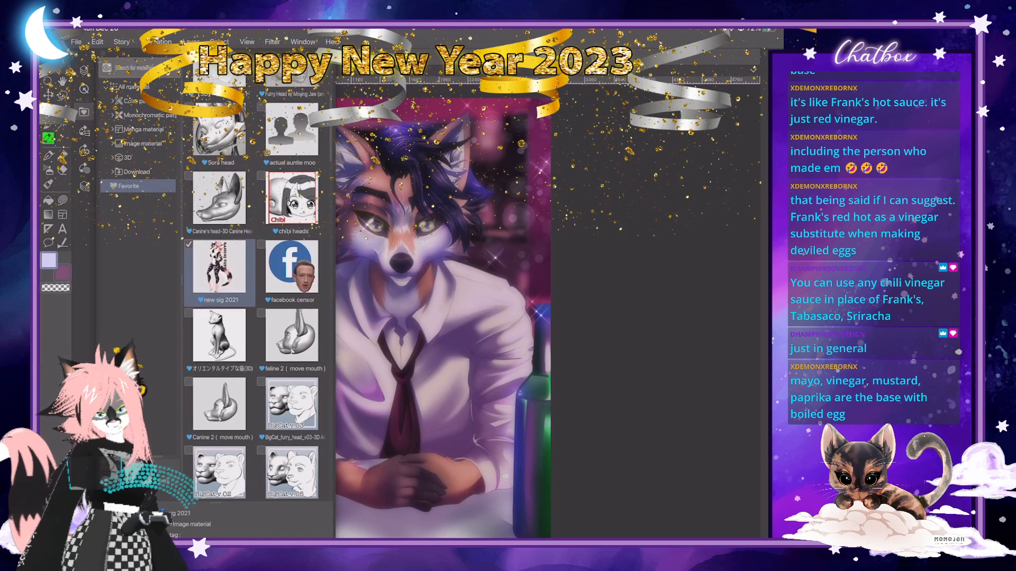
pyautogui.moveTo(219, 266); pyautogui.dragTo(392, 323)
pyautogui.click(83, 112)
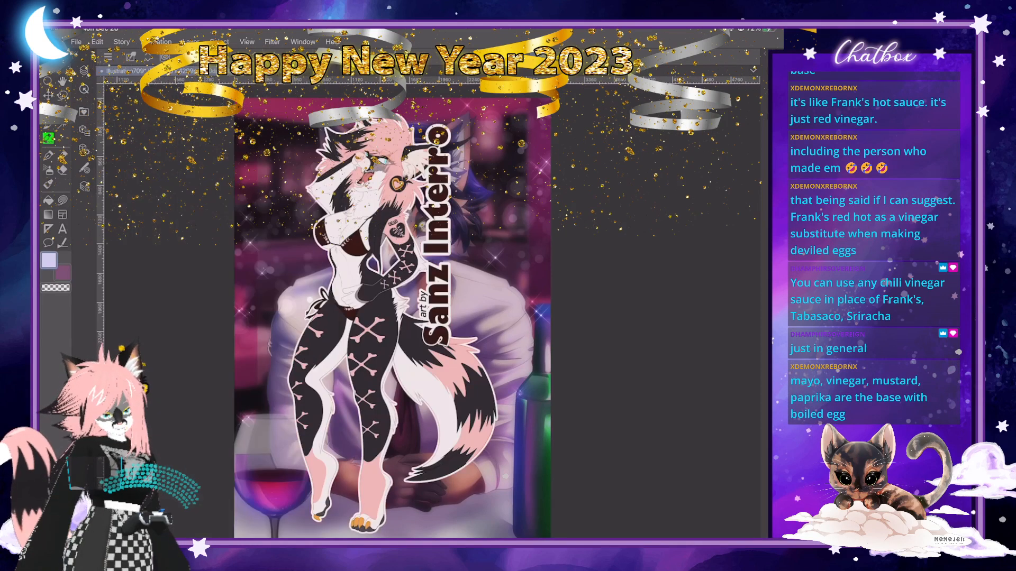
pyautogui.moveTo(392, 111)
pyautogui.mouseDown()
pyautogui.moveTo(392, 491)
pyautogui.moveTo(534, 492)
pyautogui.moveTo(535, 513)
pyautogui.mouseUp()
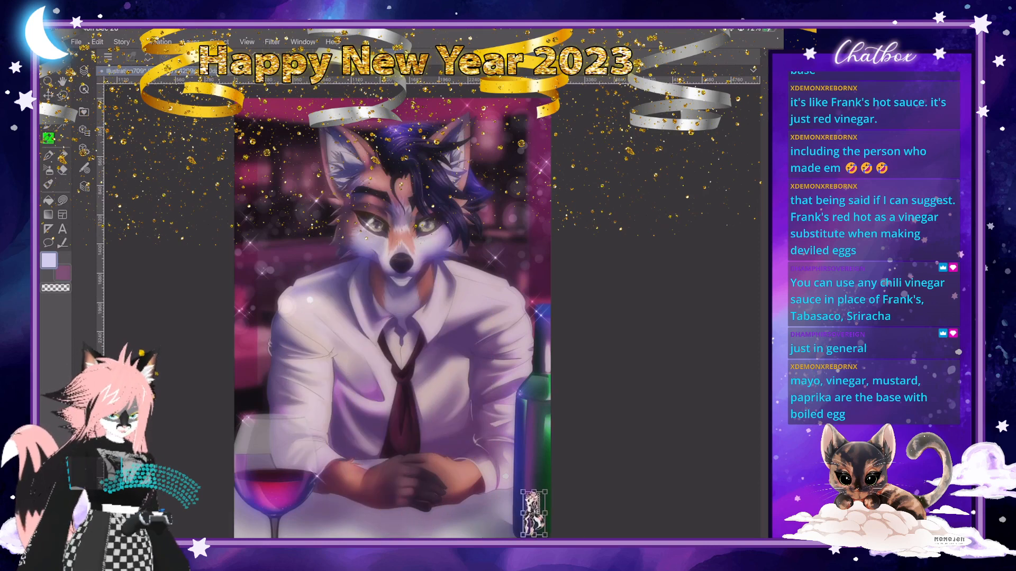
pyautogui.press('Return')
# Set the signature layer's blending mode to Overlay.
pyautogui.click(84, 70)
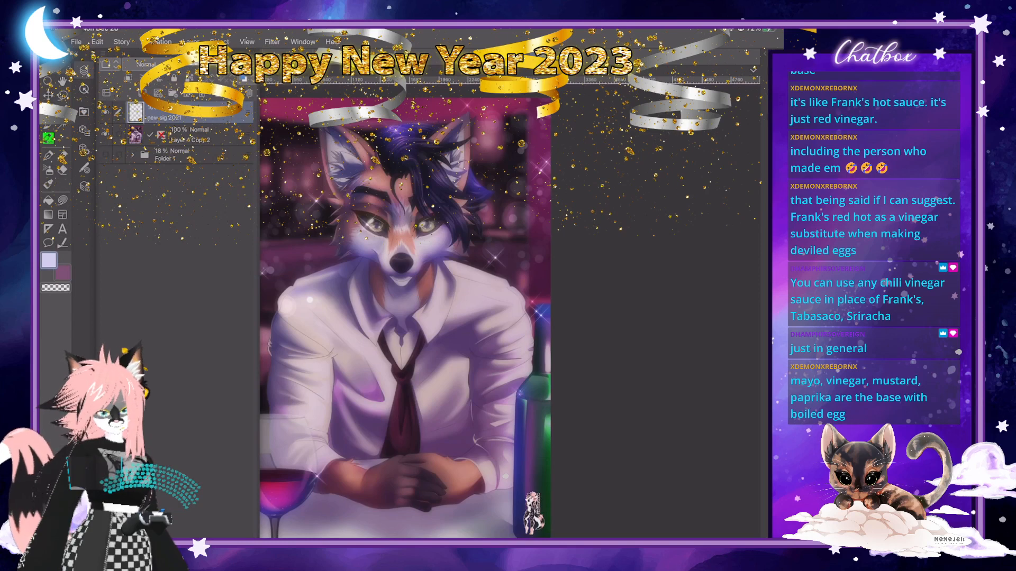
pyautogui.click(146, 64)
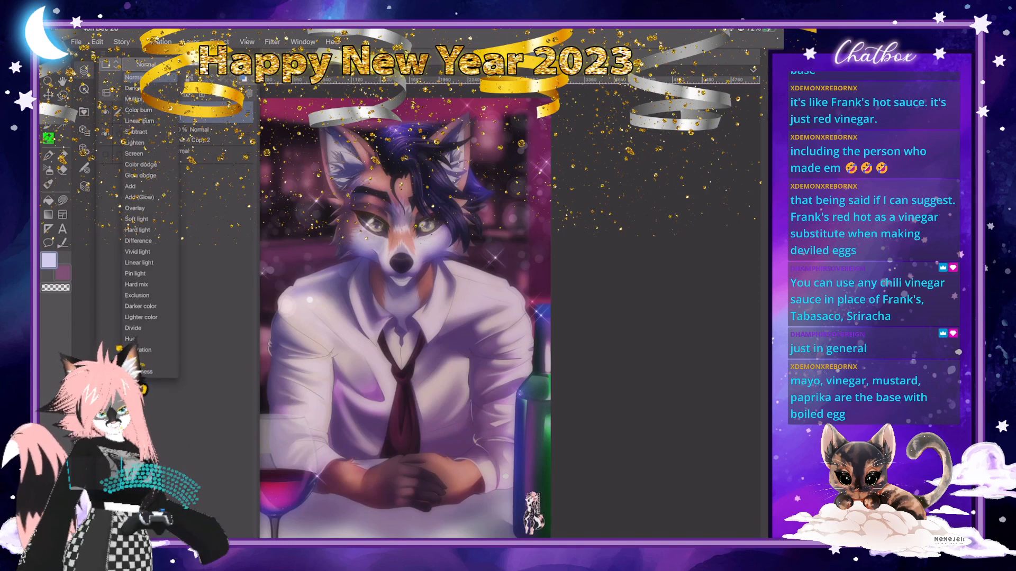
pyautogui.click(134, 208)
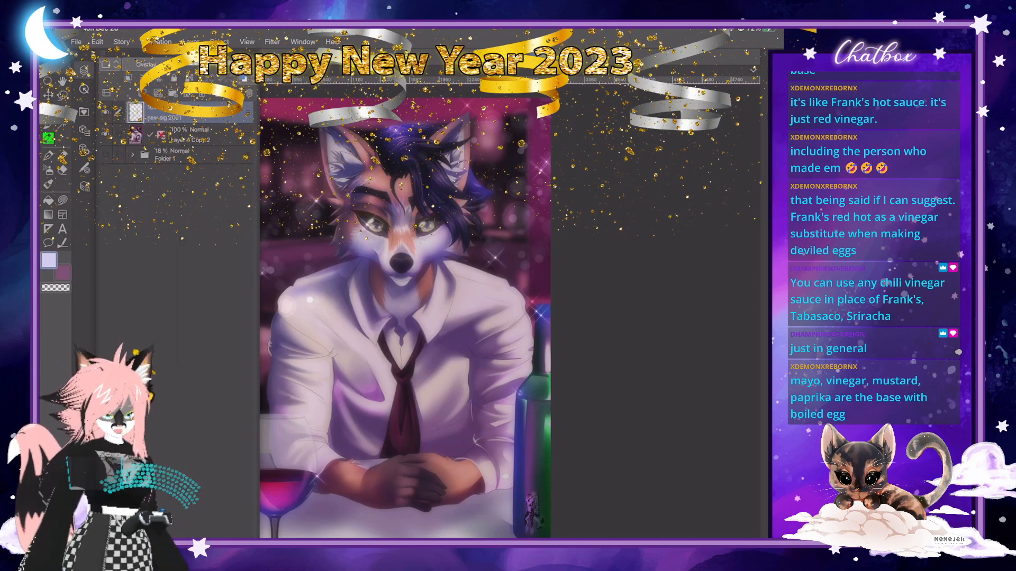
pyautogui.click(627, 447)
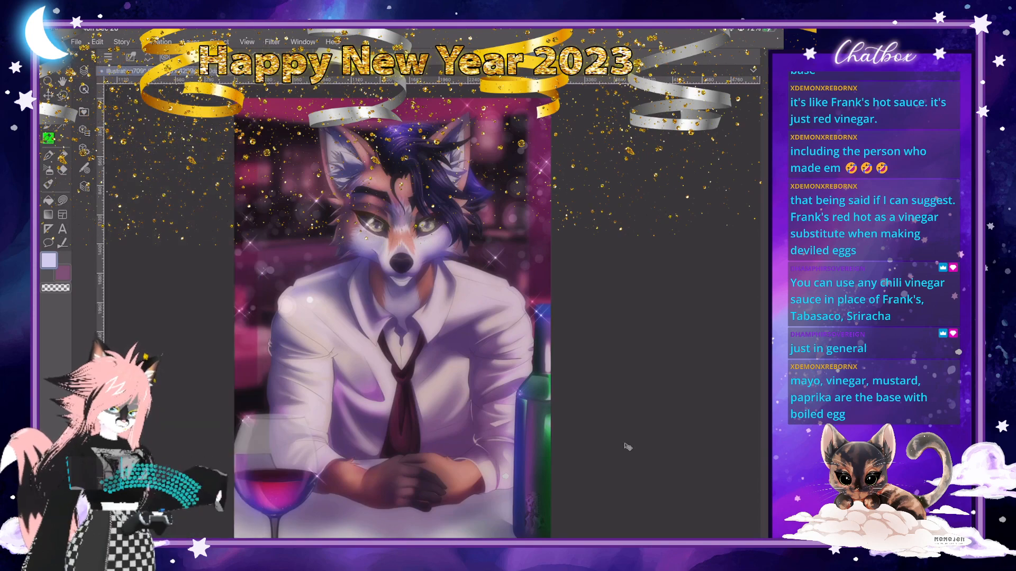
# Check the signature on the bottle up close and save the finished portrait.
pyautogui.scroll(8, 534, 498)
pyautogui.scroll(-6, 418, 339)
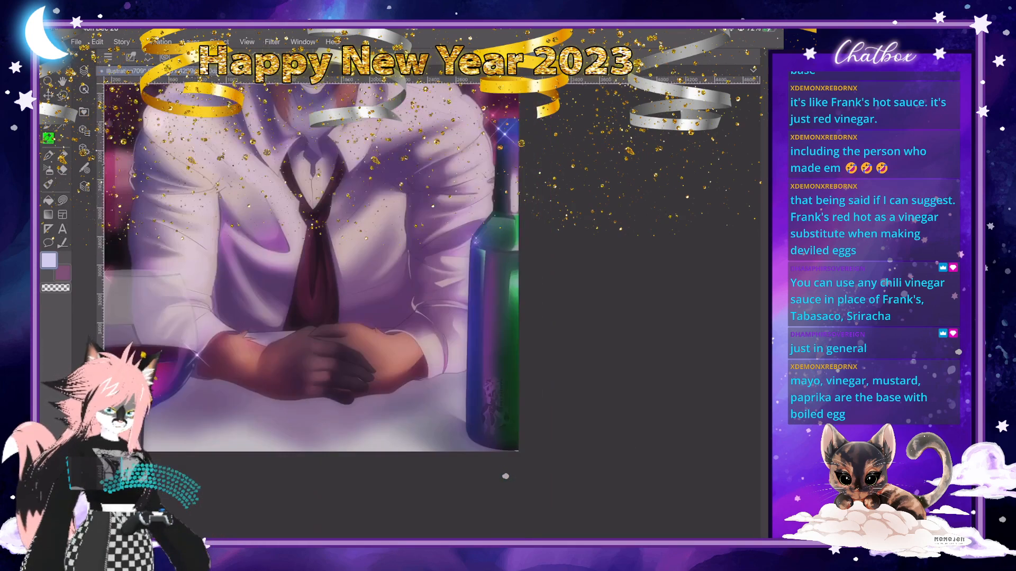
pyautogui.scroll(-4, 506, 476)
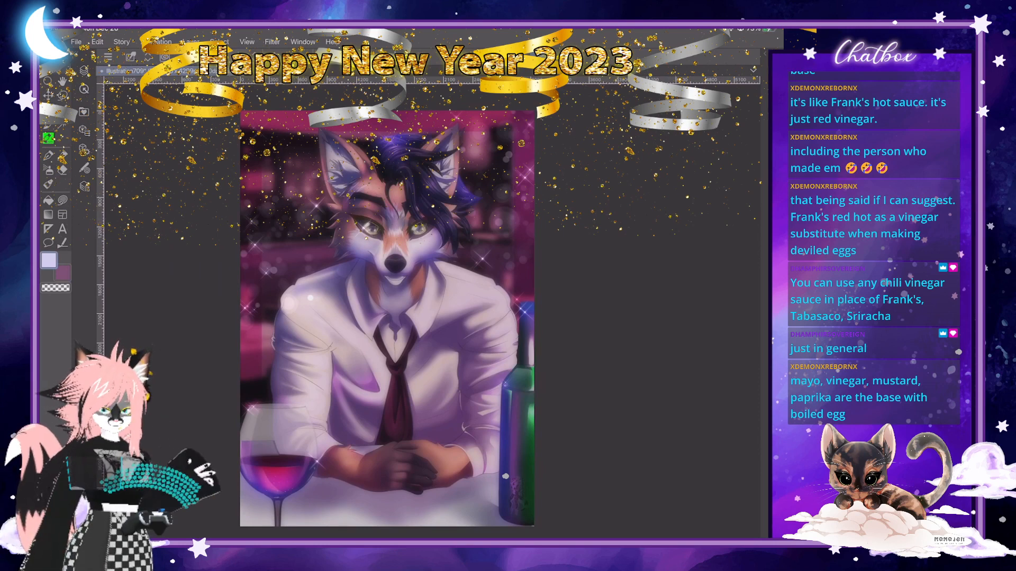
pyautogui.hotkey('ctrl', 's')
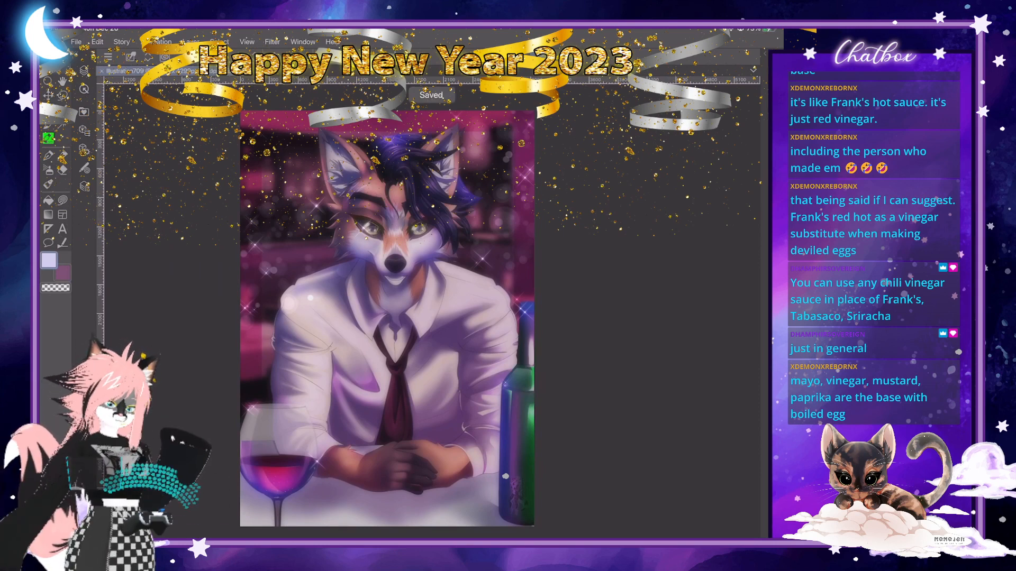